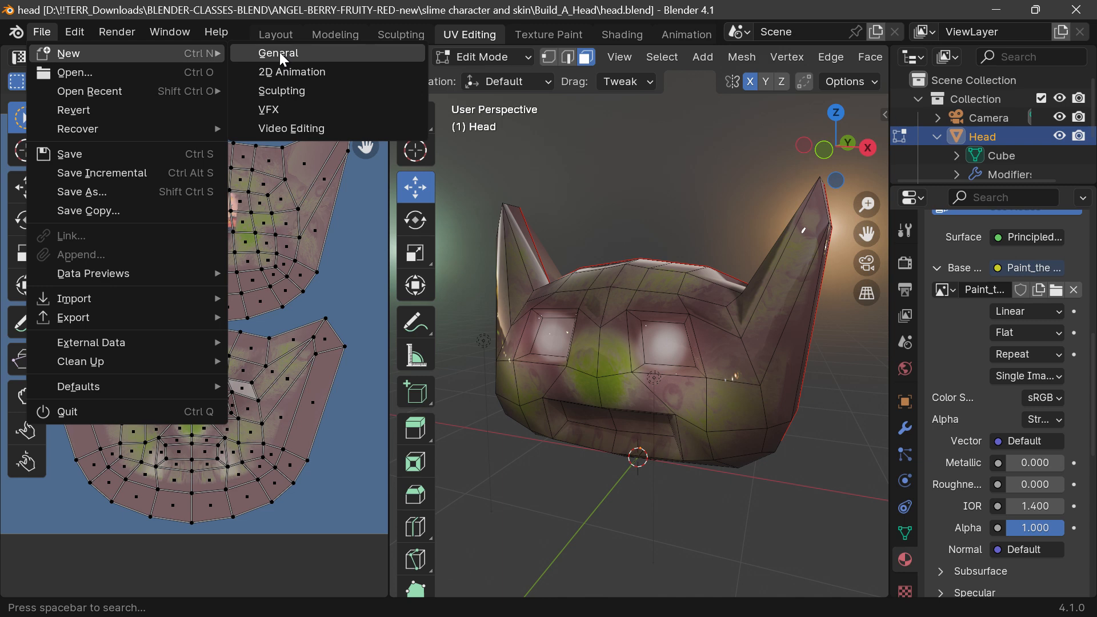
Step: Start a new General project file and select the default cube
click(280, 52)
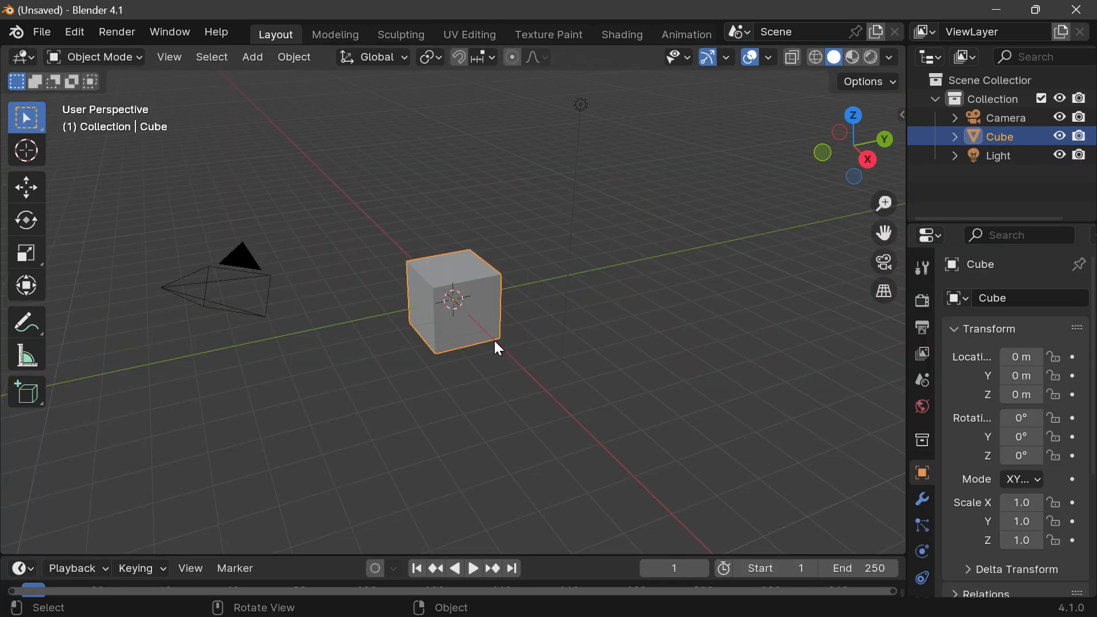
click(548, 309)
click(491, 305)
scroll(456, 301, up, 6)
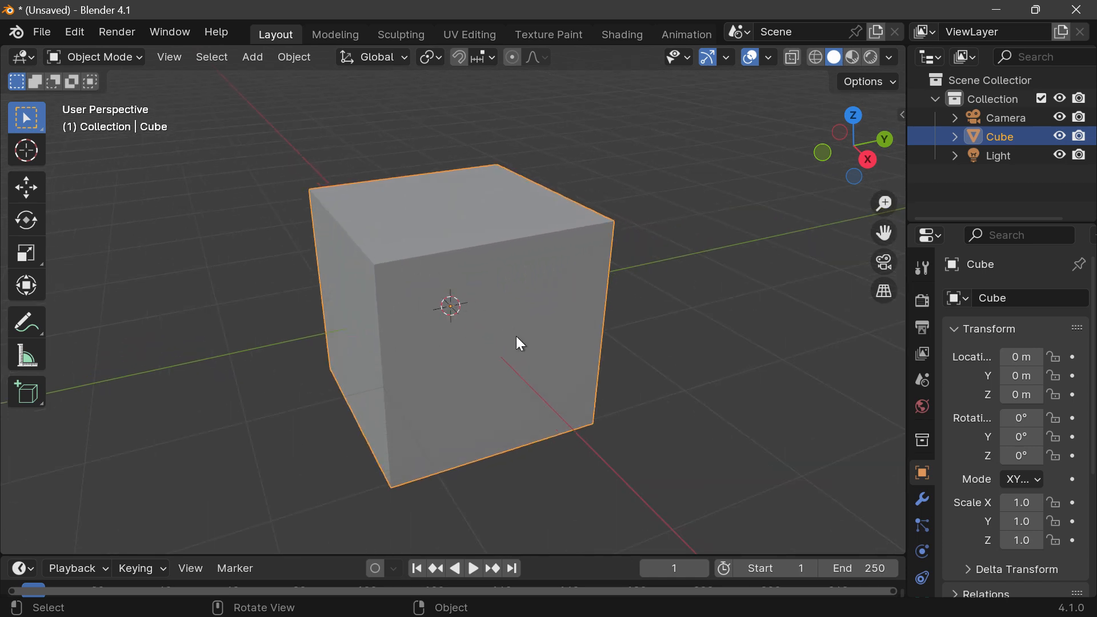
click(254, 57)
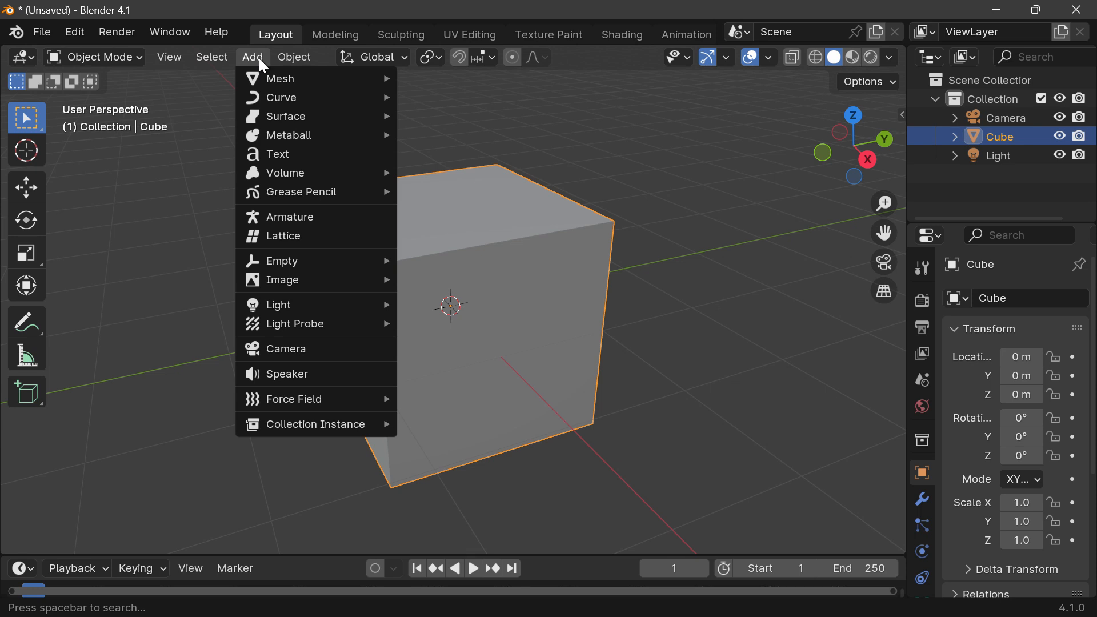
mouse_move(288, 85)
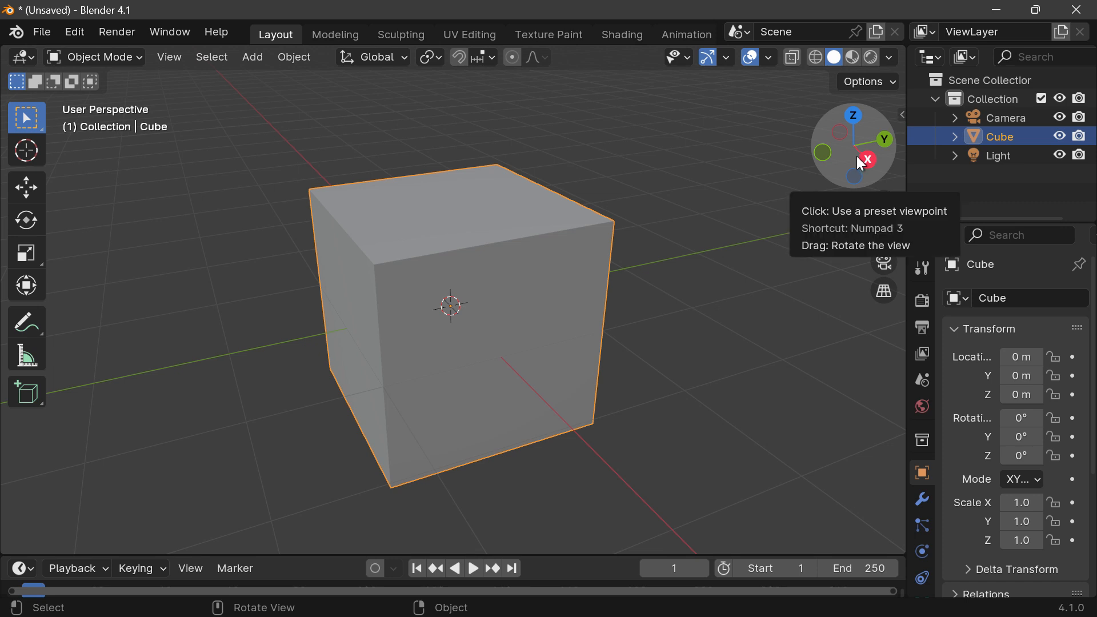
Step: Switch the viewport to the front orthographic view and centre the cube in it
mouse_move(856, 156)
mouse_down()
mouse_move(823, 153)
mouse_move(848, 153)
mouse_up()
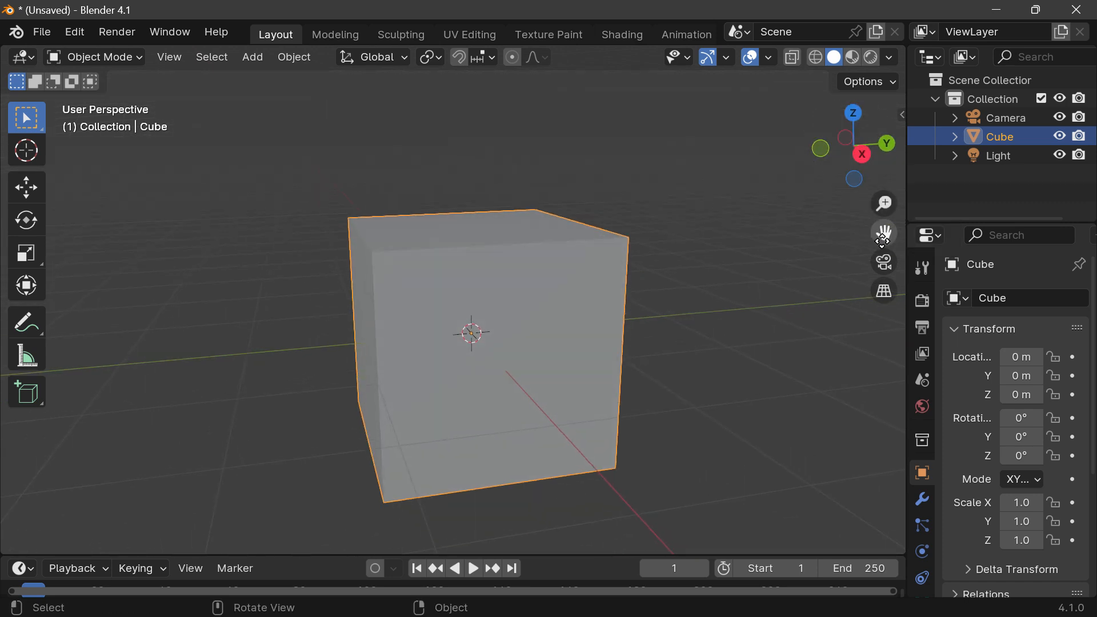
drag(884, 233, 828, 152)
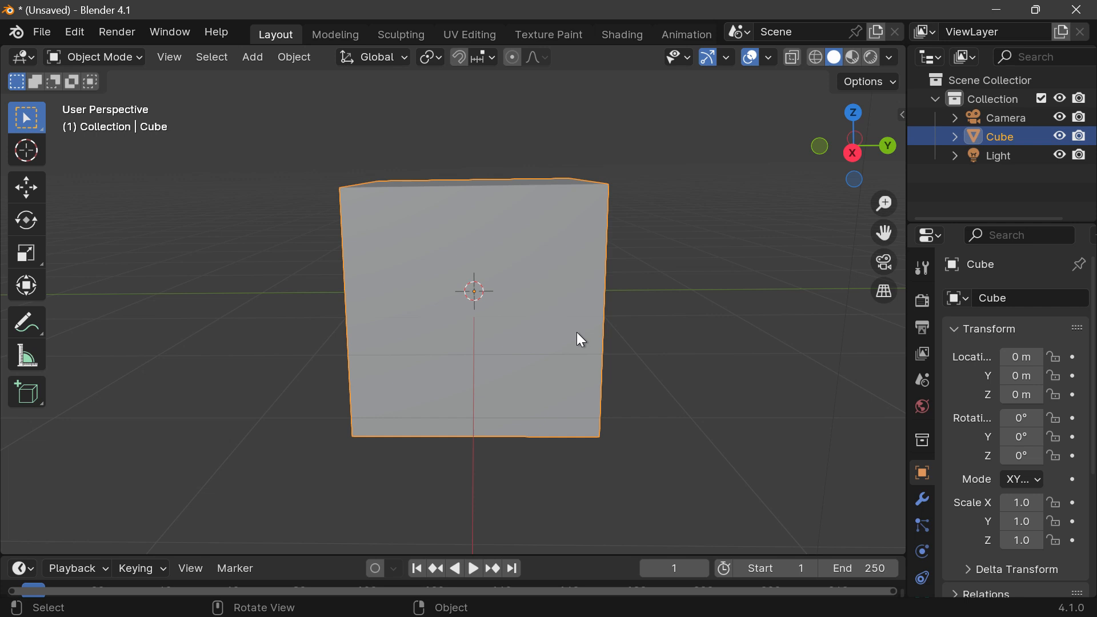
click(851, 153)
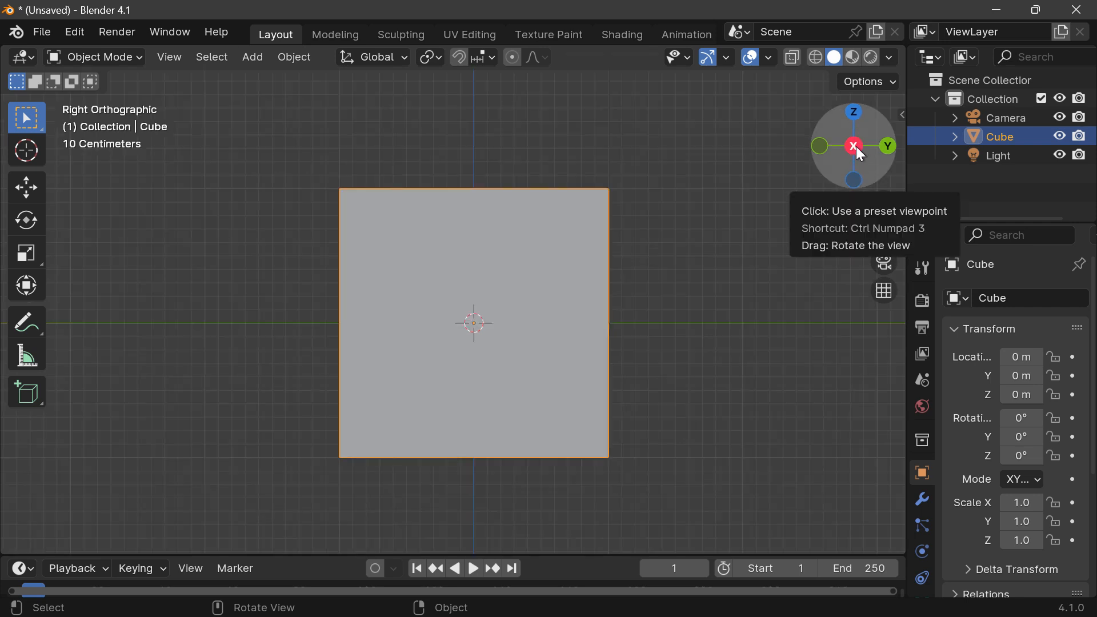
click(823, 147)
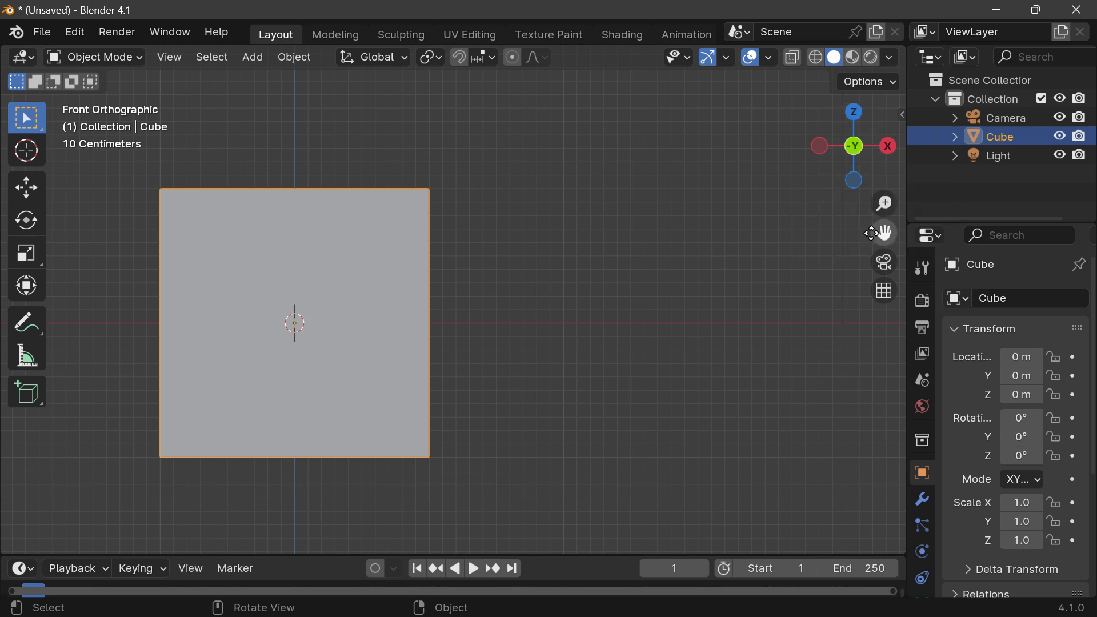
drag(877, 234, 1036, 238)
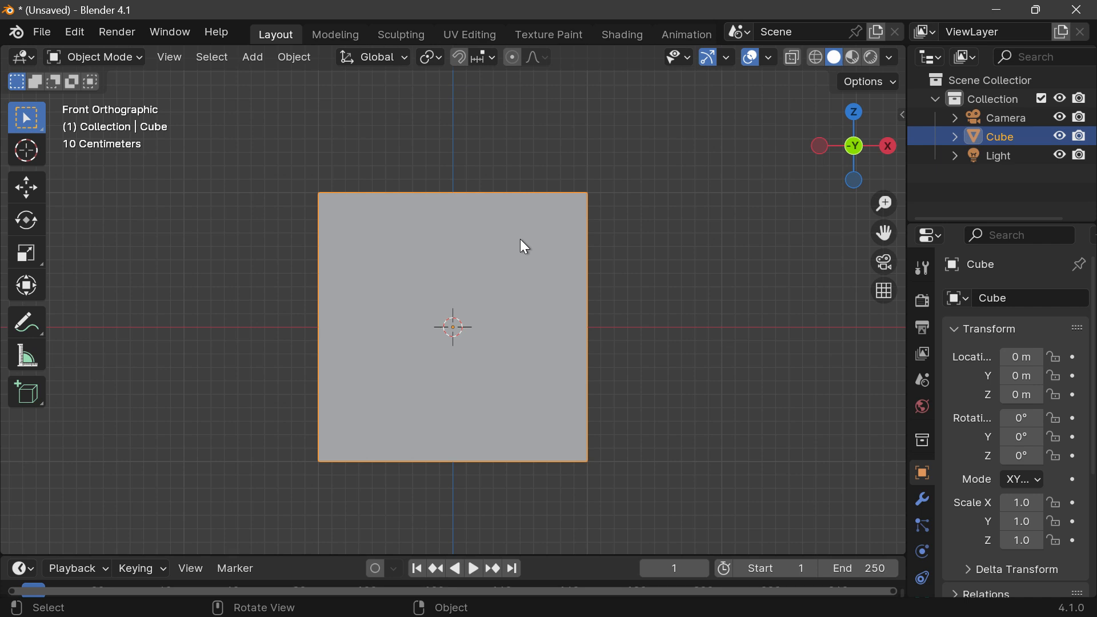
drag(888, 231, 899, 207)
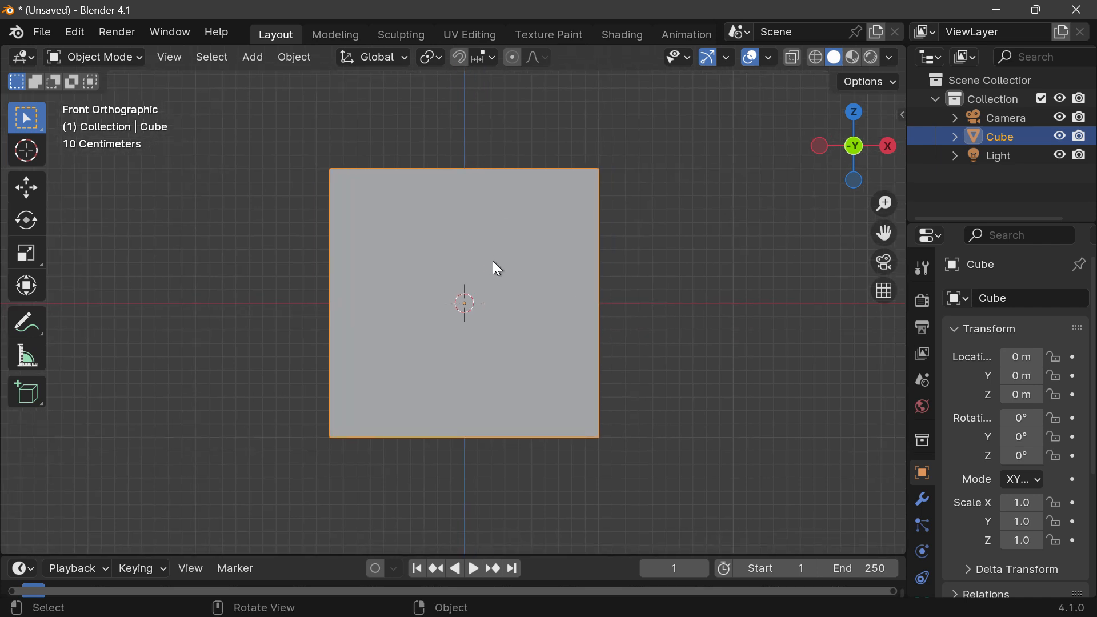
Step: Show the cube's modifier properties and resize the Properties and Outliner editors so both are readable
click(924, 498)
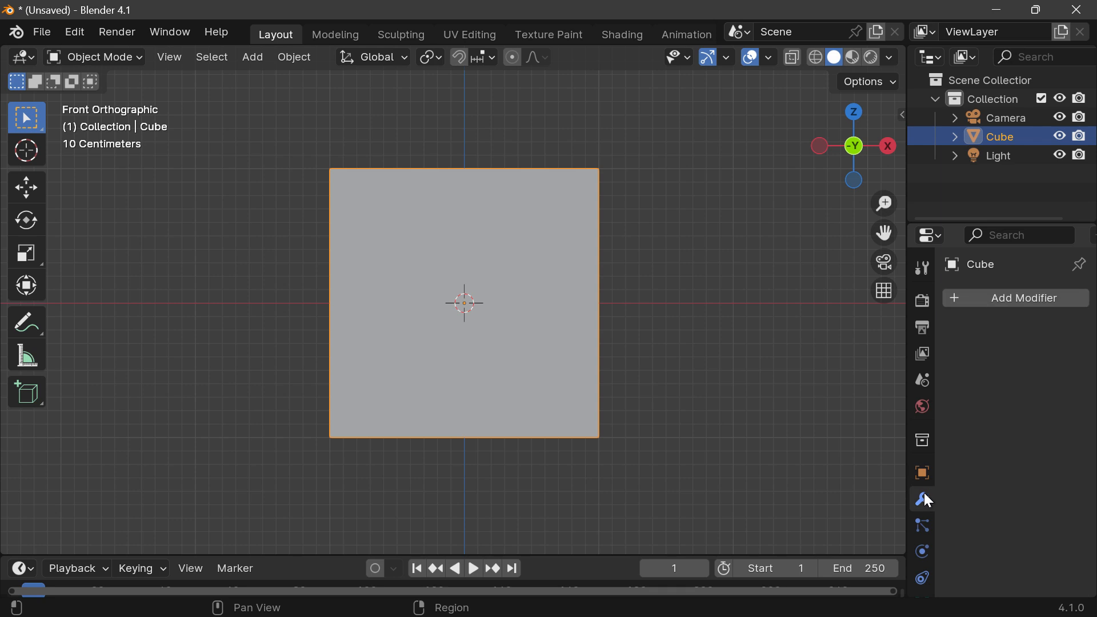
drag(980, 225, 960, 110)
drag(908, 308, 830, 327)
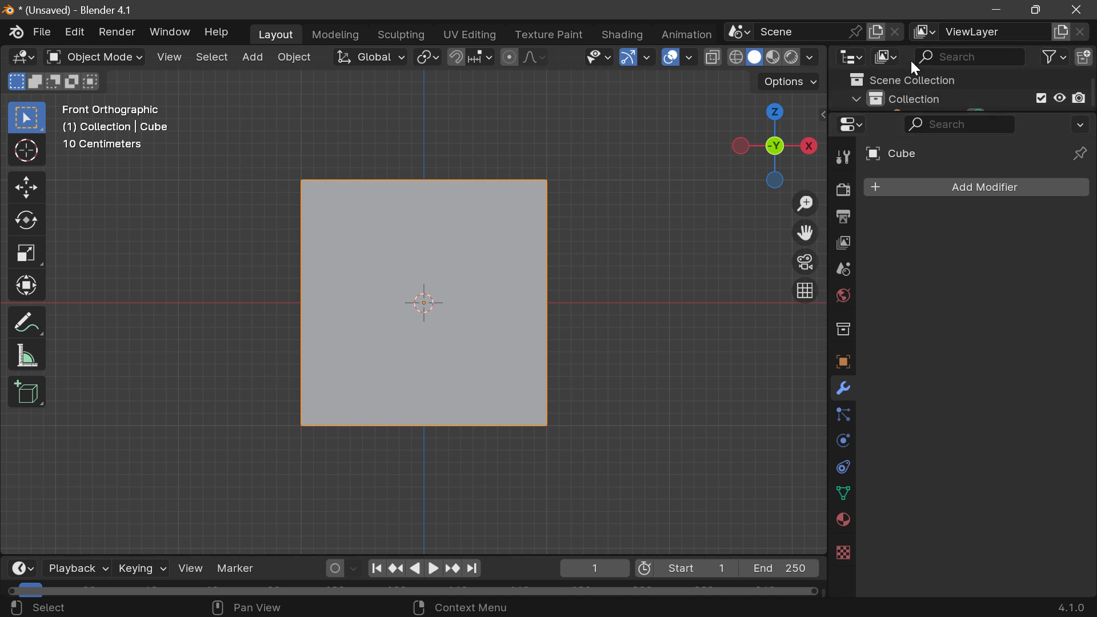
drag(932, 110, 932, 270)
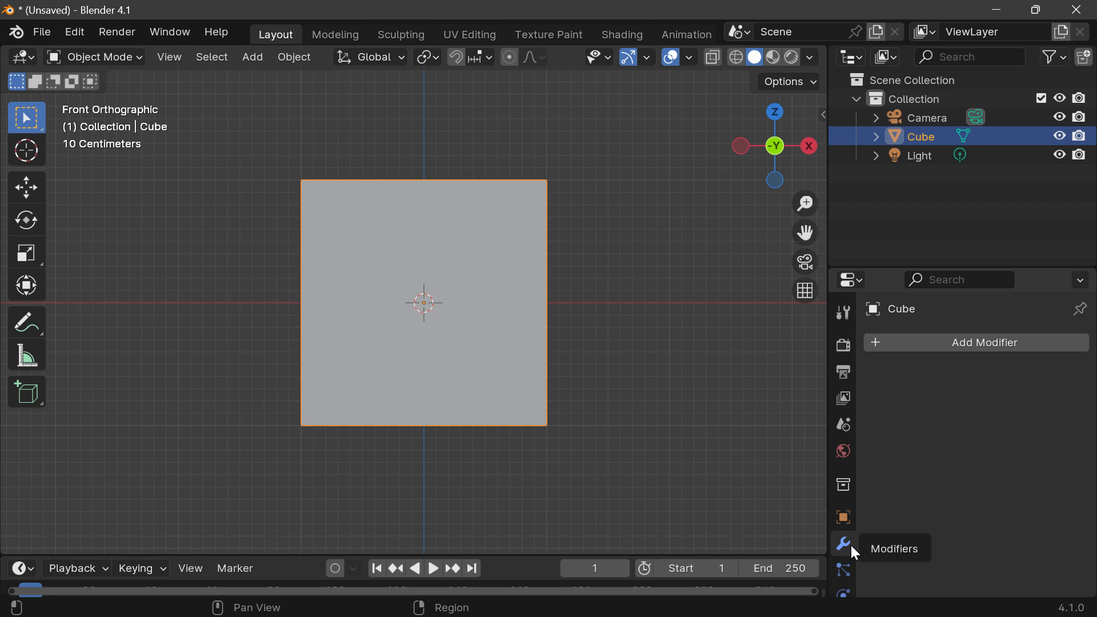
scroll(845, 533, down, 5)
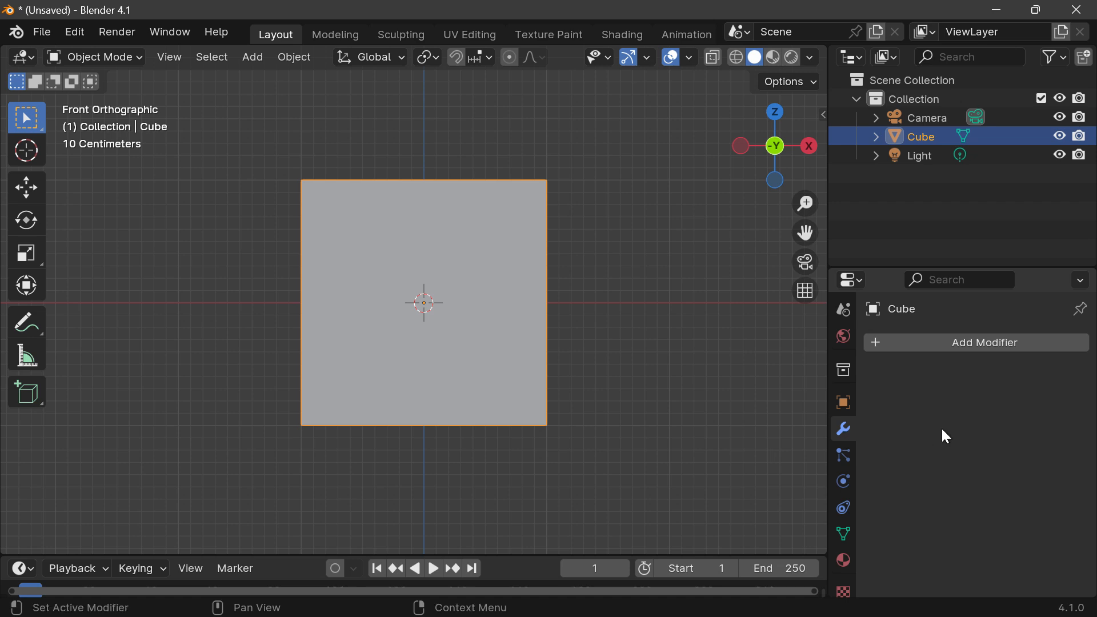
click(983, 342)
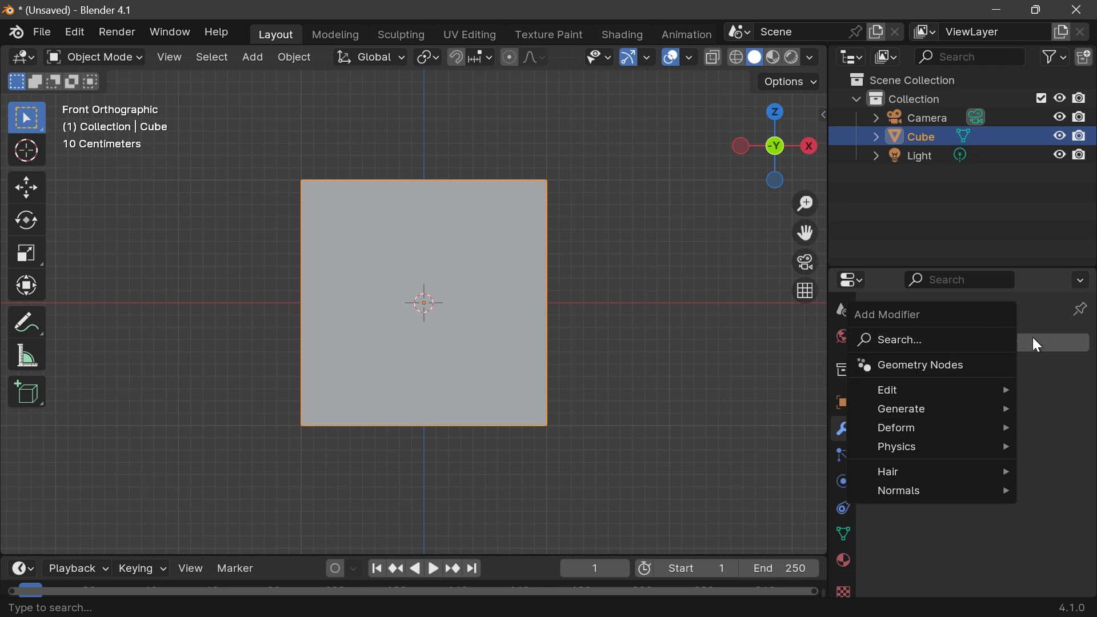
mouse_move(903, 409)
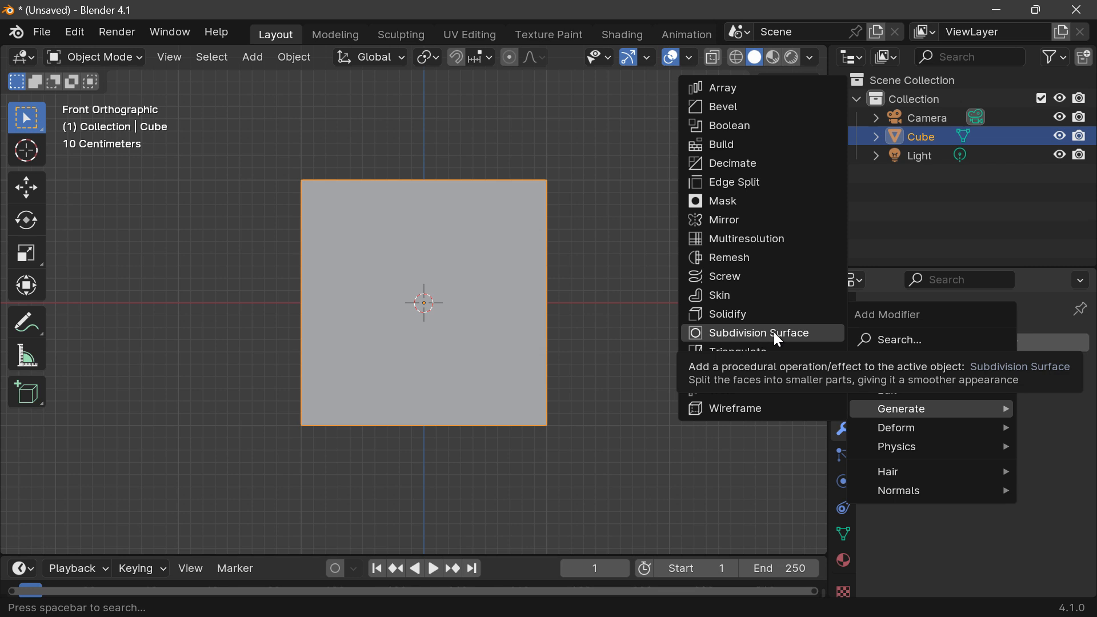
key(Escape)
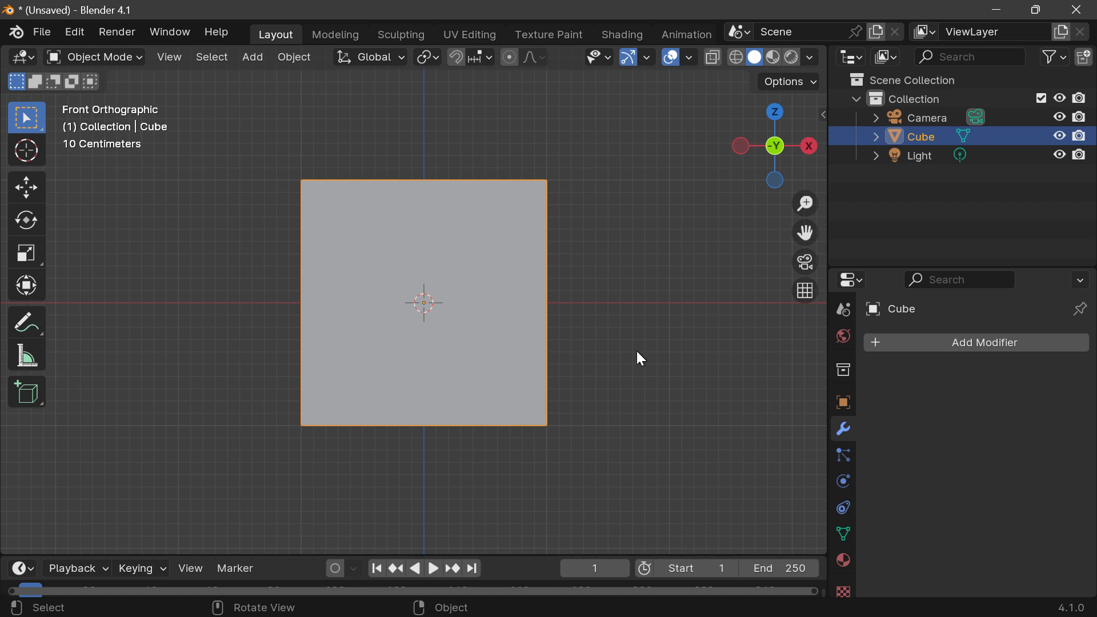
Step: Add a Subdivision Surface modifier at level 2 to the cube and widen the Properties editor to show its full settings
key(ctrl)
key(ctrl+2)
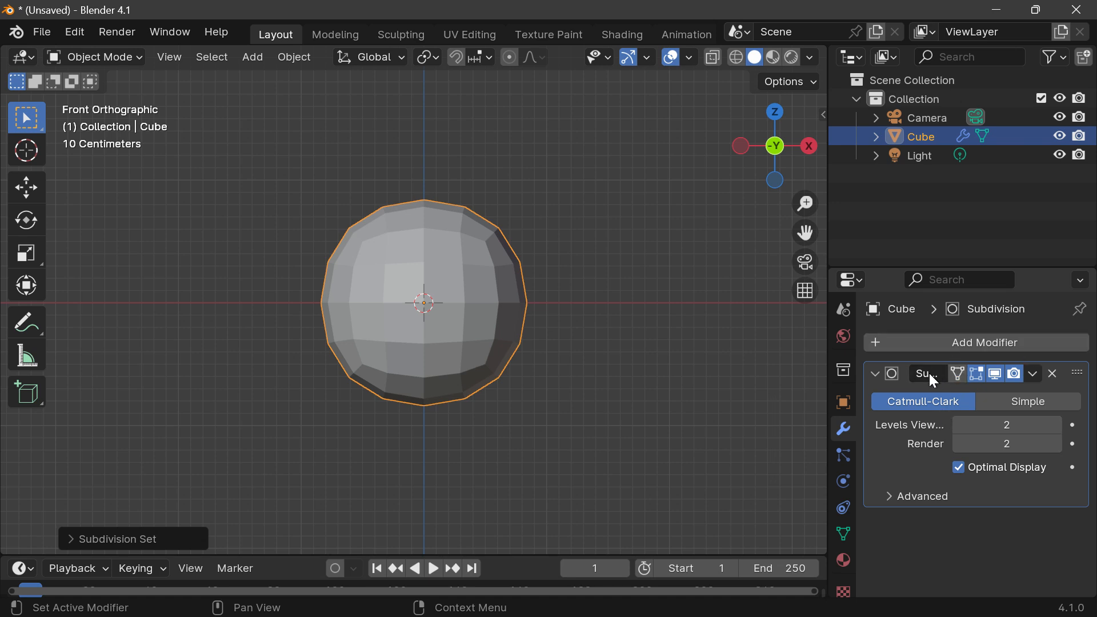
drag(827, 369, 647, 379)
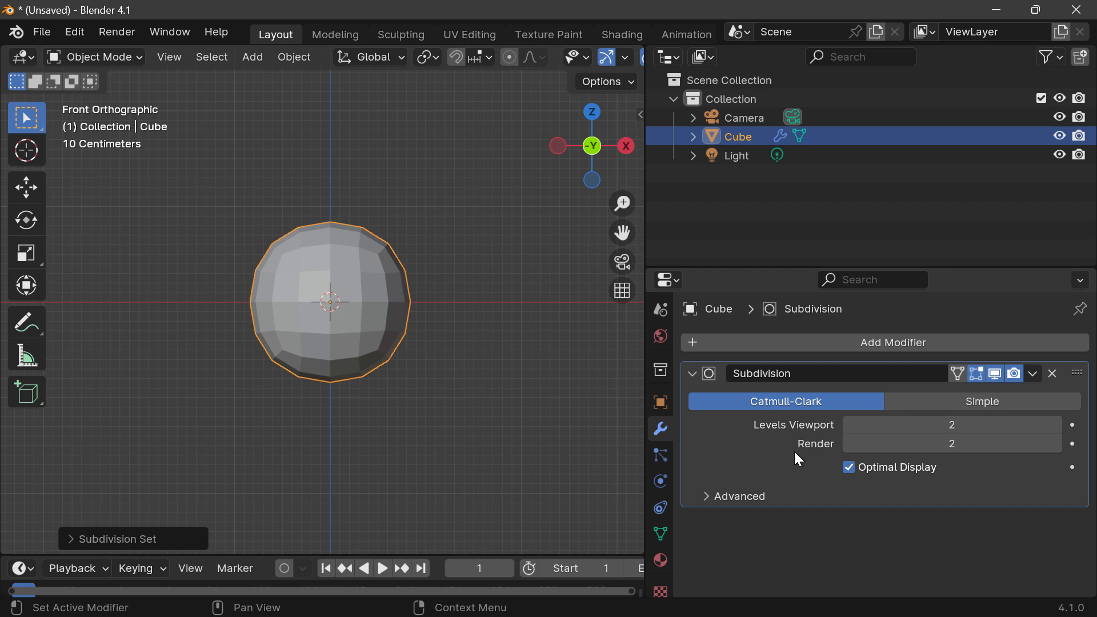
scroll(382, 337, up, 4)
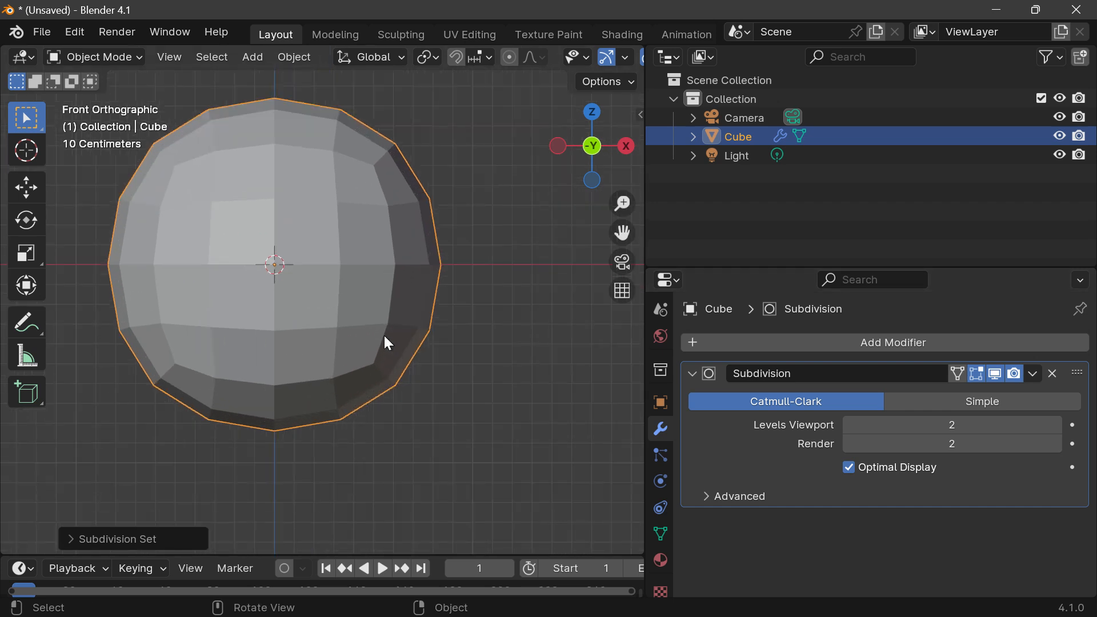
drag(628, 233, 709, 283)
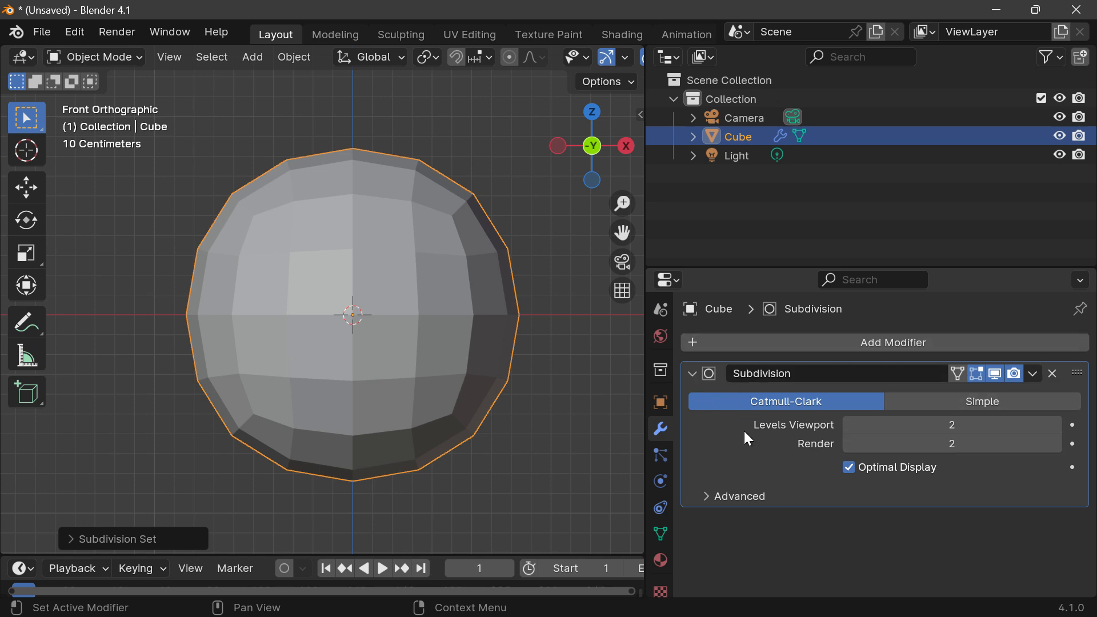
Step: Try the Subdivision modifier at viewport level 3, and return it to level 2
click(1056, 425)
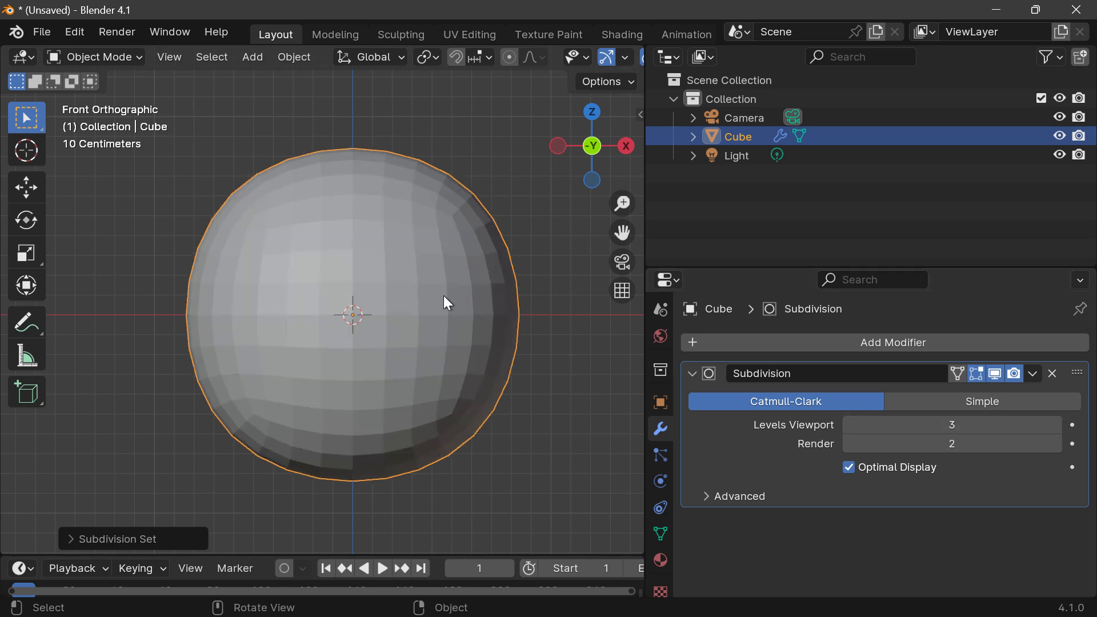
scroll(429, 296, up, 1)
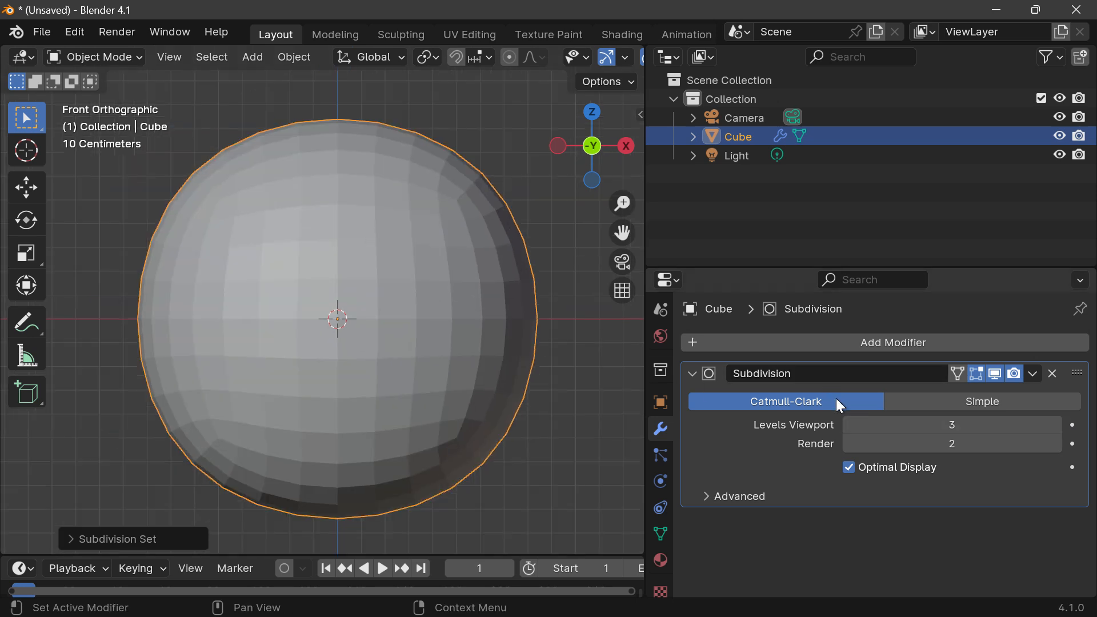
click(851, 428)
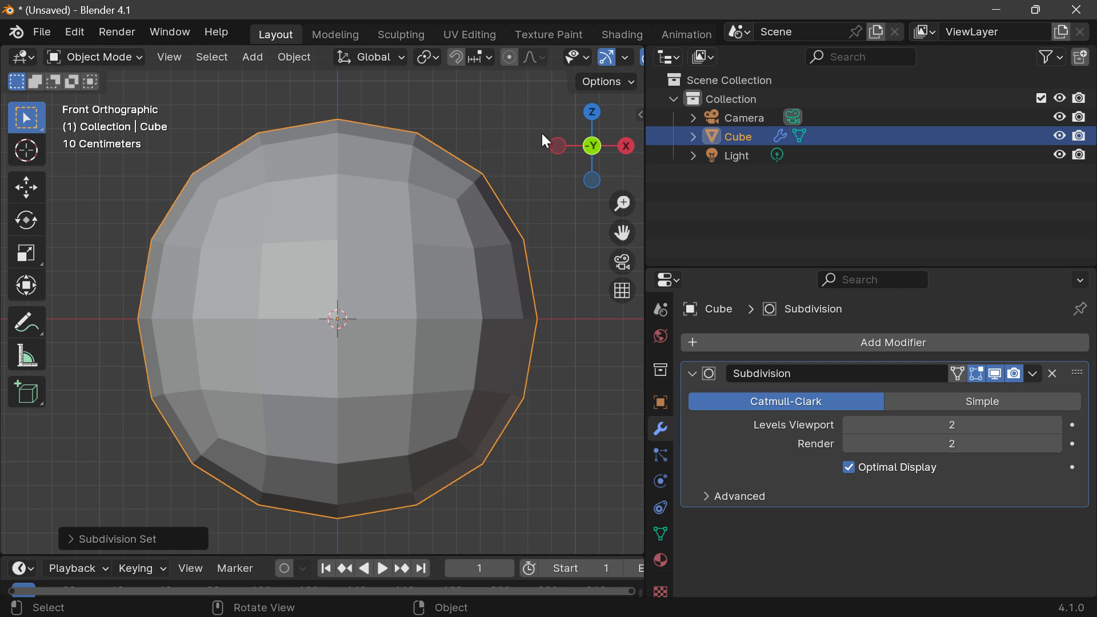
Step: Switch the cube to Edit Mode and frame its whole editing cage from an angled perspective
mouse_move(592, 147)
mouse_down()
mouse_move(554, 149)
mouse_move(592, 154)
mouse_move(594, 145)
mouse_up()
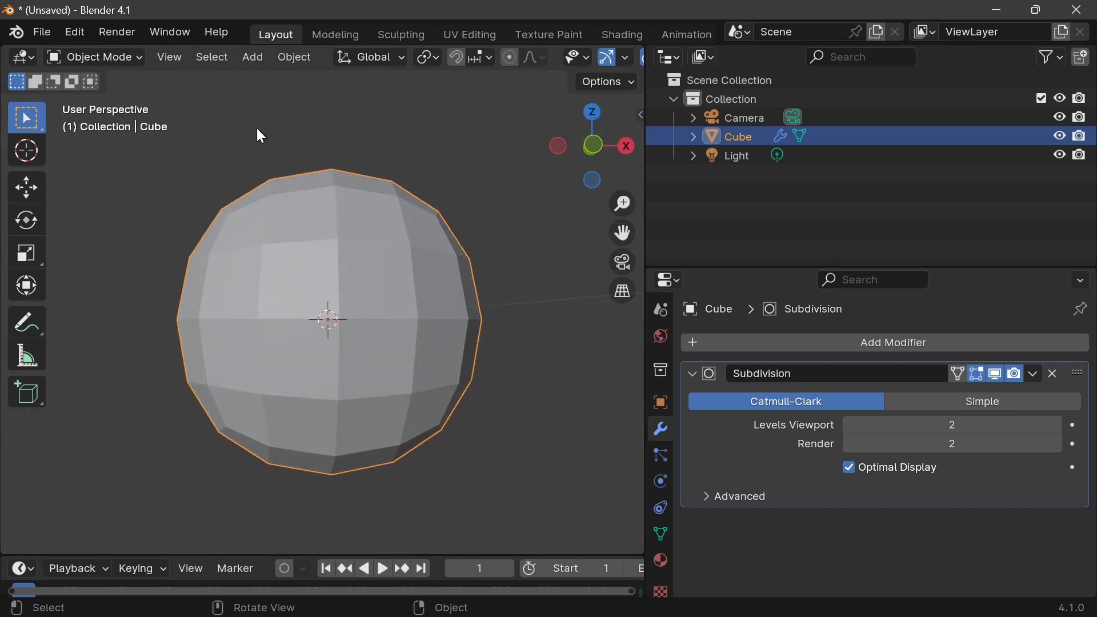
click(95, 55)
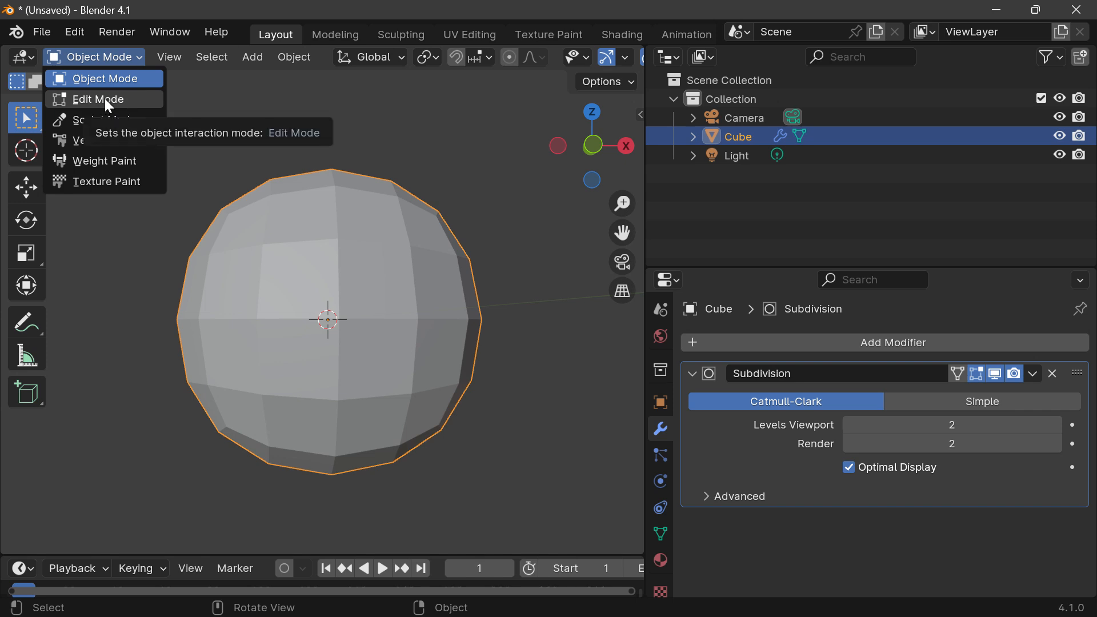
click(96, 58)
click(96, 59)
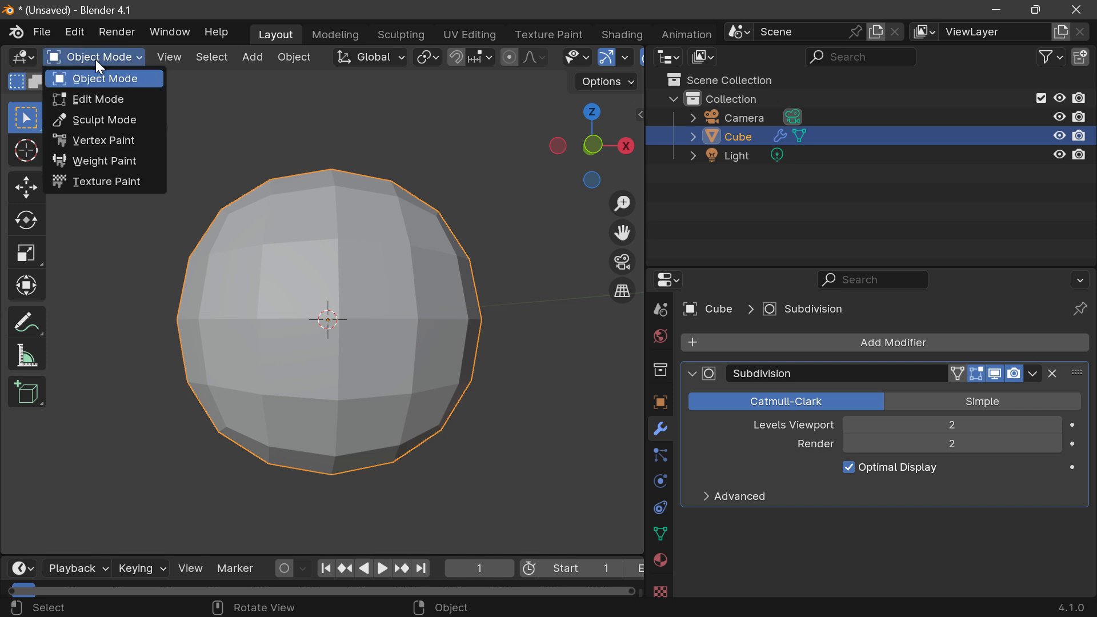
click(94, 99)
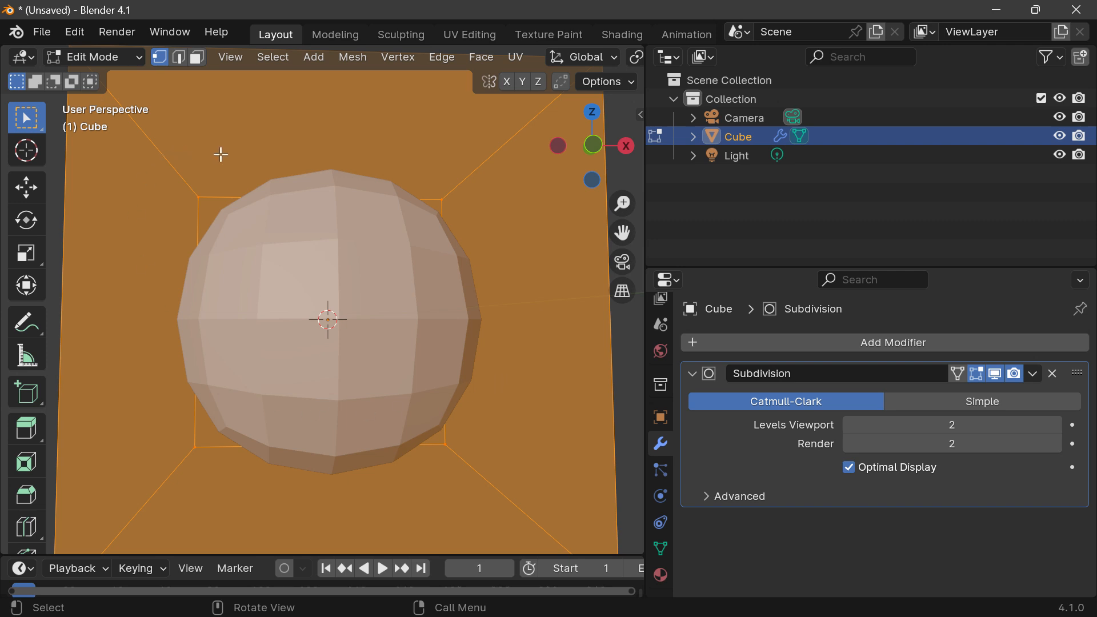
mouse_move(583, 152)
mouse_down()
mouse_move(548, 166)
mouse_move(591, 160)
mouse_up()
scroll(508, 232, down, 2)
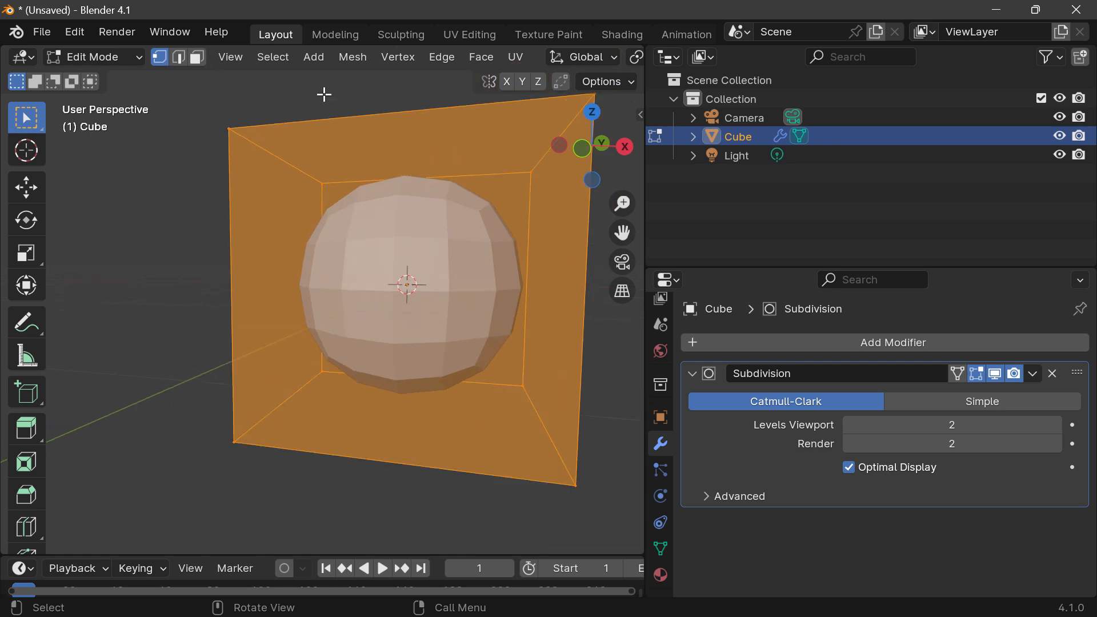
drag(623, 233, 577, 239)
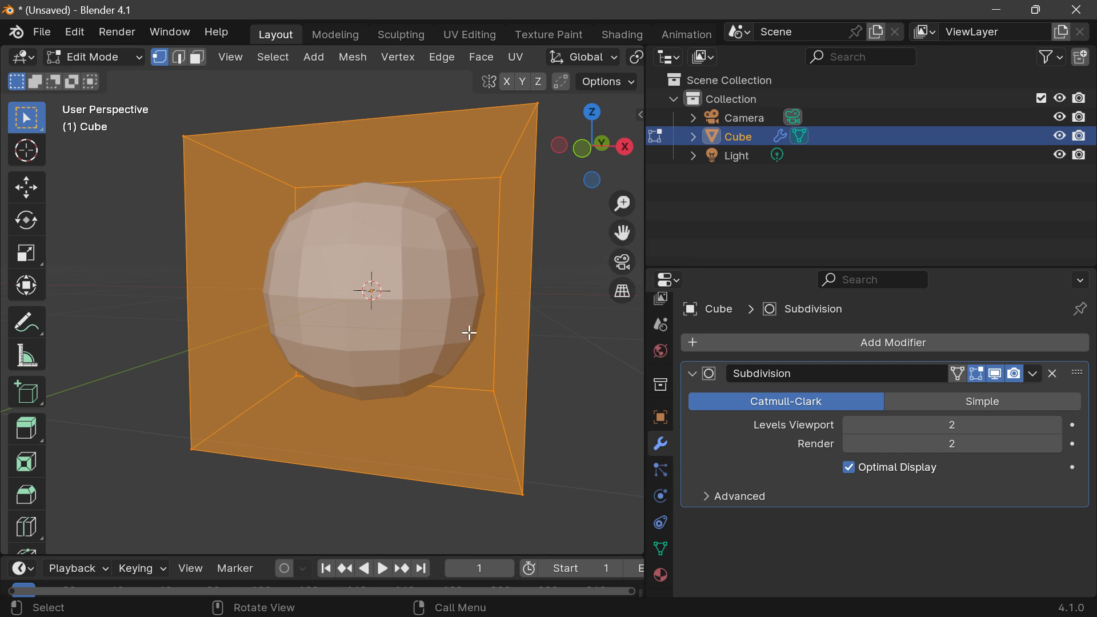
Step: Toggle the cube between Object Mode and Edit Mode, ending in Edit Mode
click(96, 57)
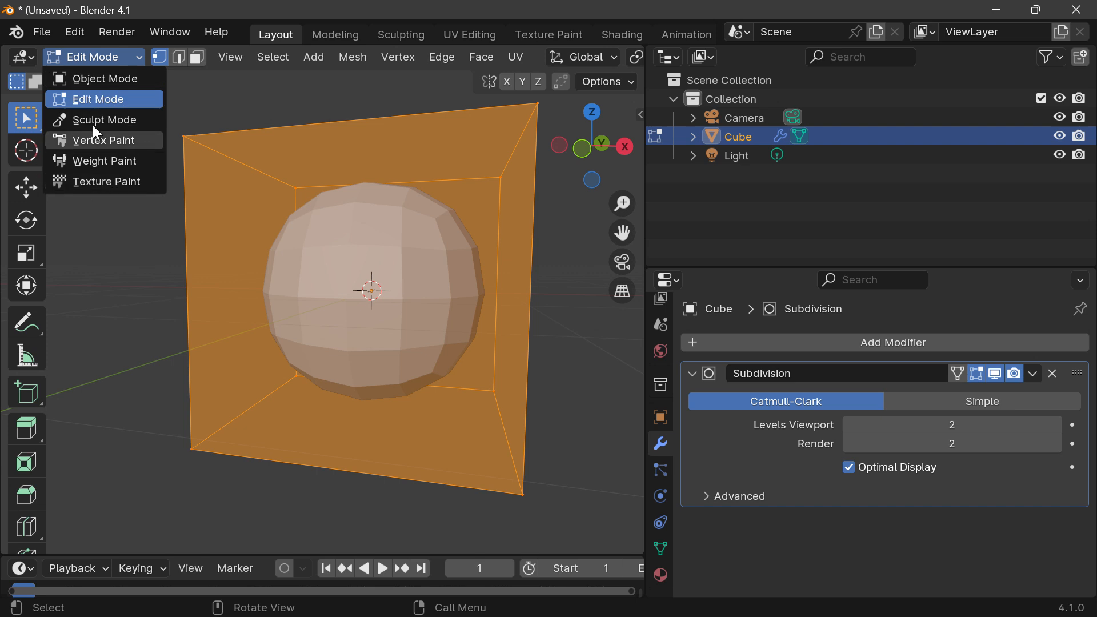
click(83, 51)
click(83, 52)
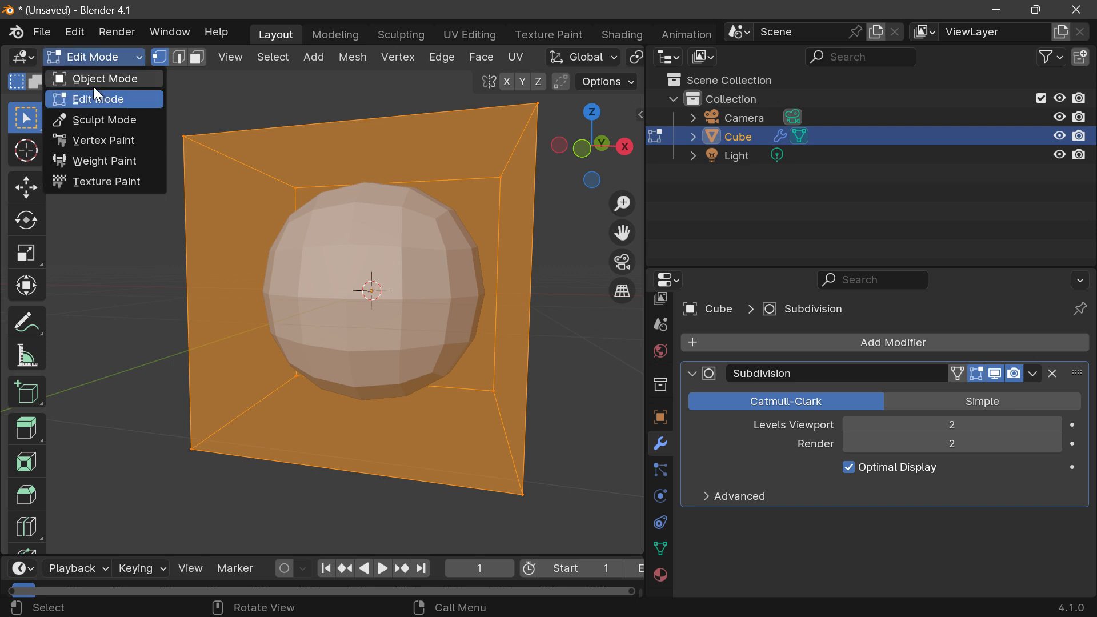
click(95, 79)
click(88, 57)
click(85, 98)
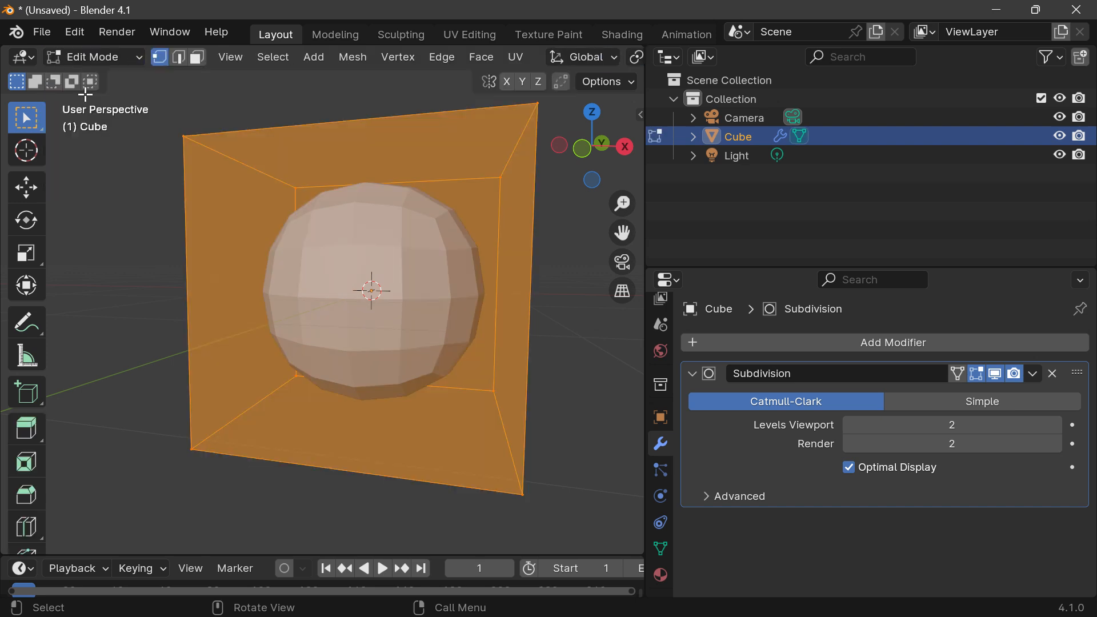
click(92, 57)
click(95, 97)
click(91, 57)
click(91, 101)
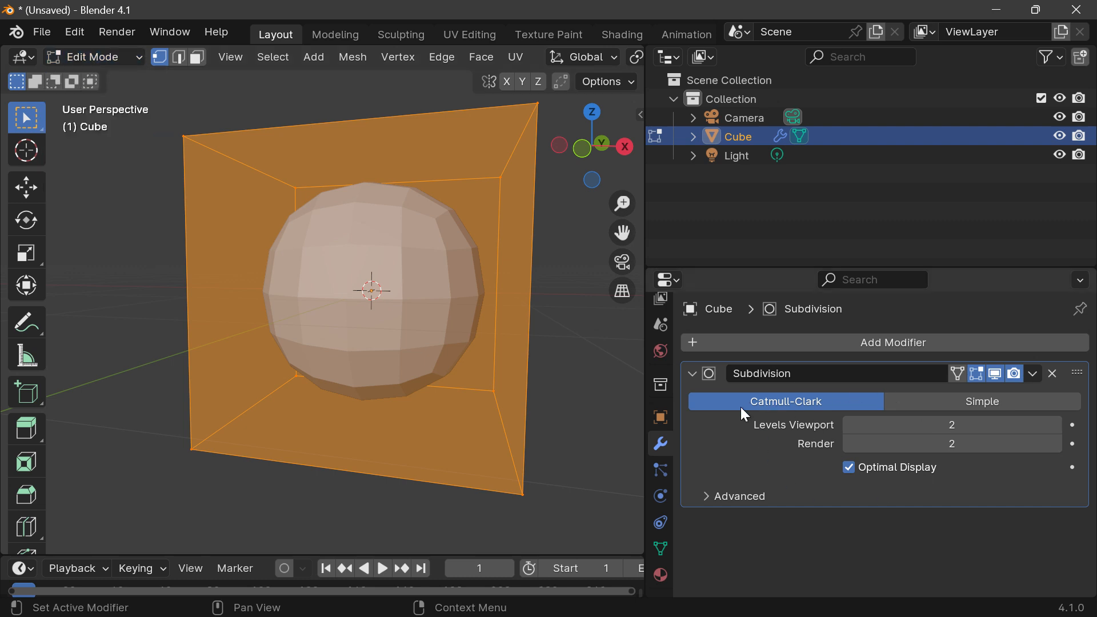
Step: Turn on the Subdivision modifier's On Cage display so the editing cage follows the smoothed surface
click(960, 373)
click(958, 373)
click(958, 373)
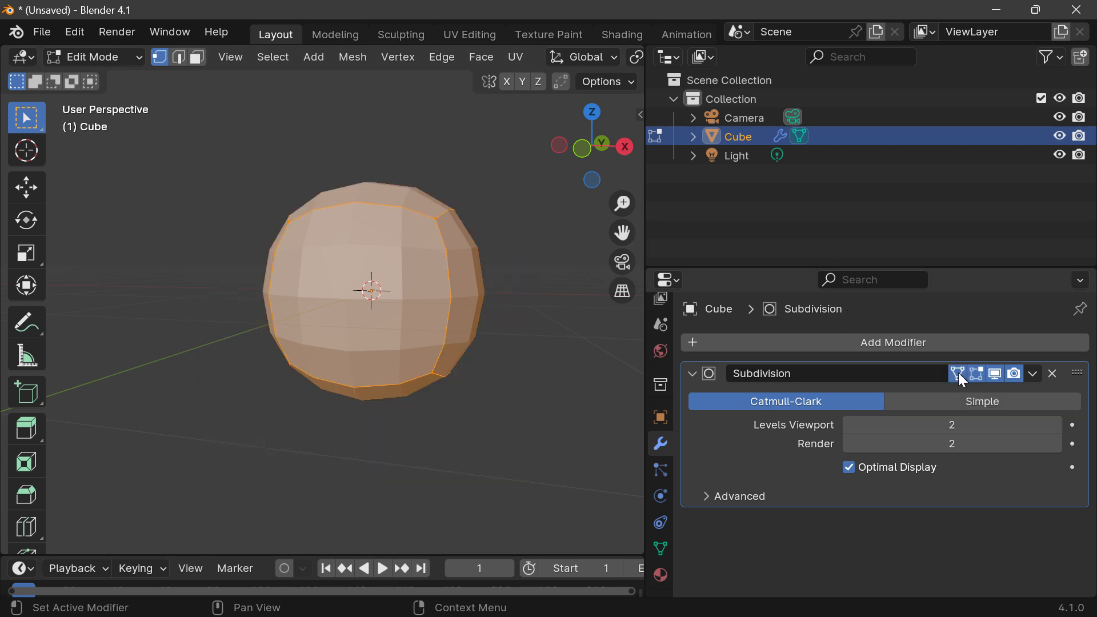
Step: Select one front corner vertex on the smoothed cage, and reselect the whole mesh to inspect how the cage follows the surface
drag(592, 146, 596, 176)
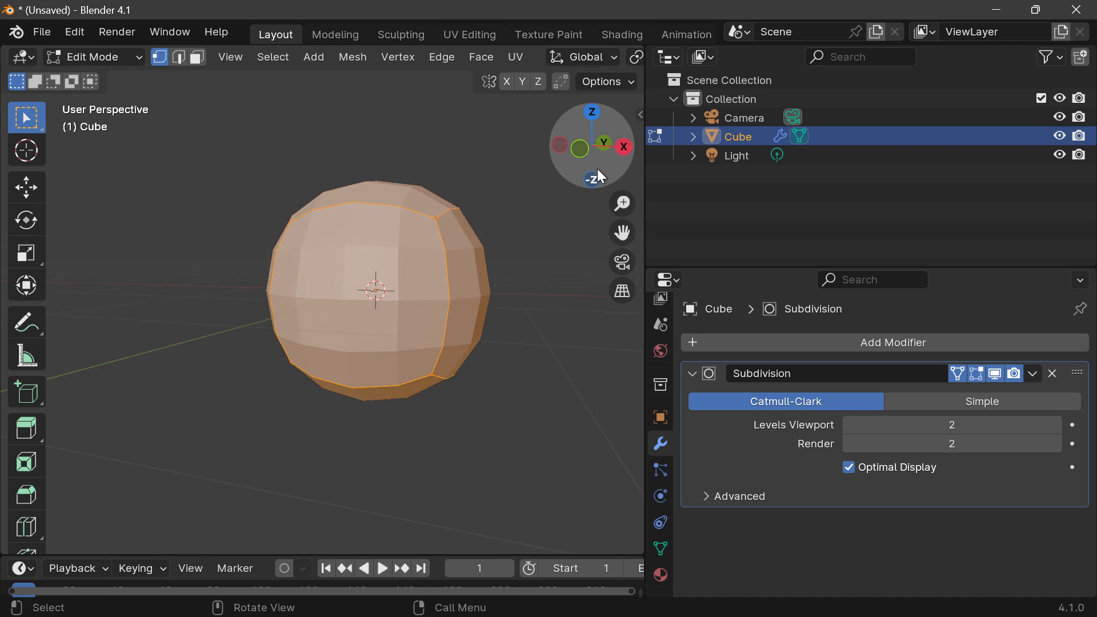
scroll(477, 238, up, 2)
scroll(477, 238, down, 1)
click(513, 257)
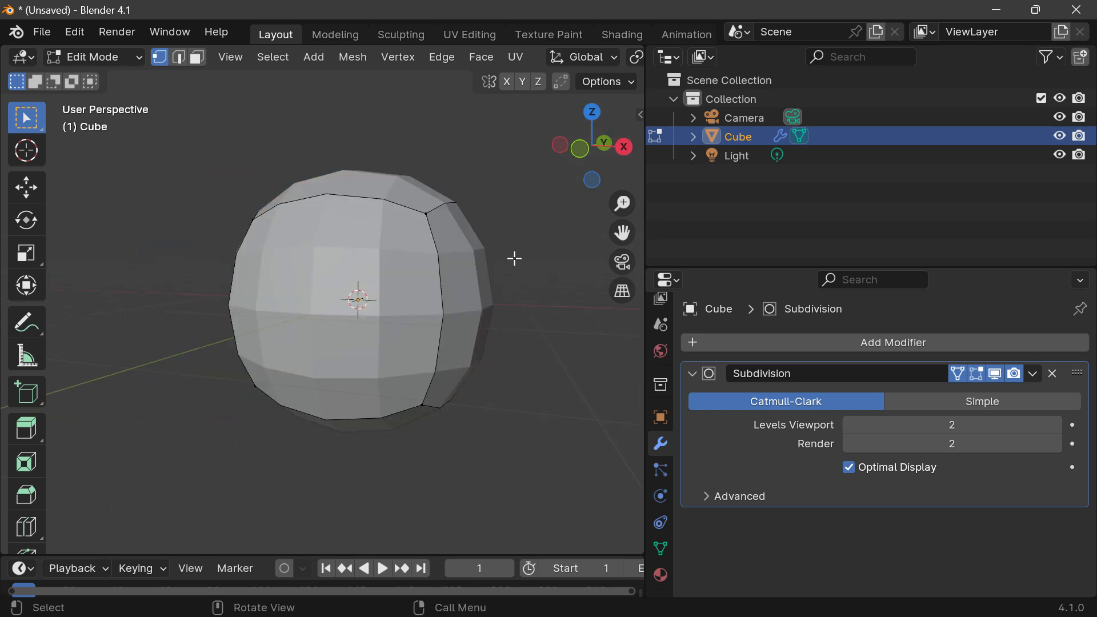
click(417, 237)
key(a)
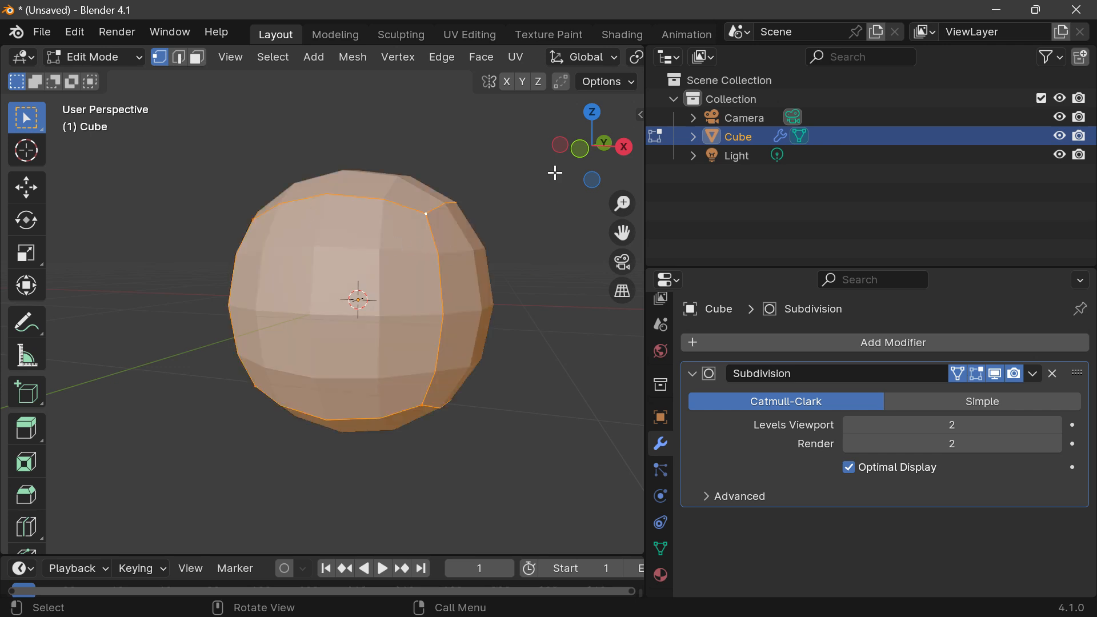
drag(557, 171, 540, 173)
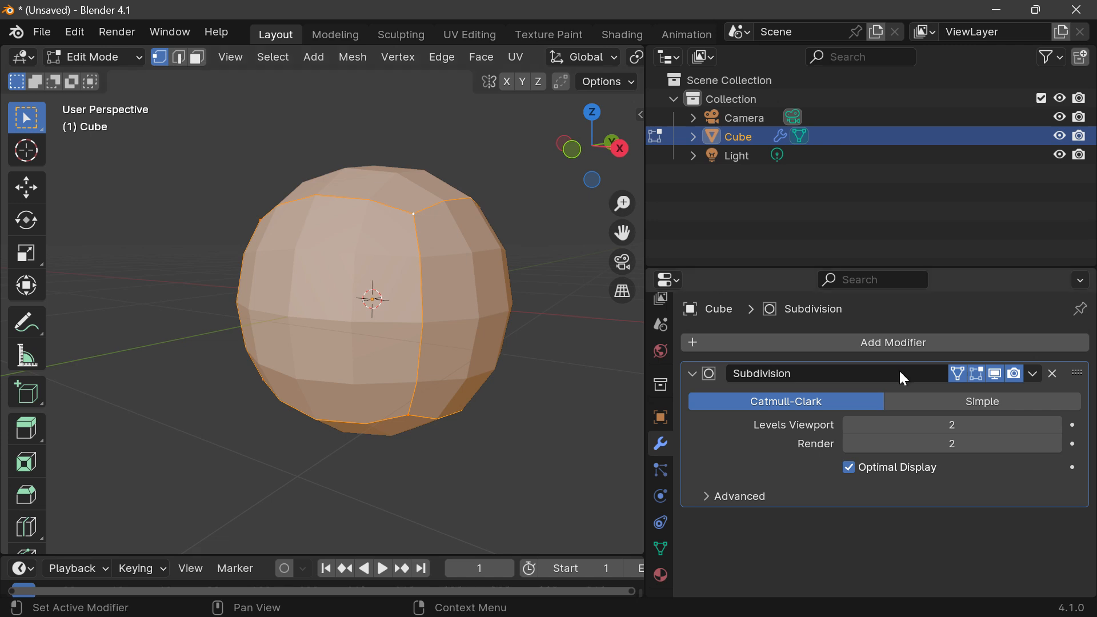
Step: Turn off the Subdivision modifier's On Cage display and select only the upper front corner vertex of the cubic cage
click(957, 374)
scroll(534, 199, down, 2)
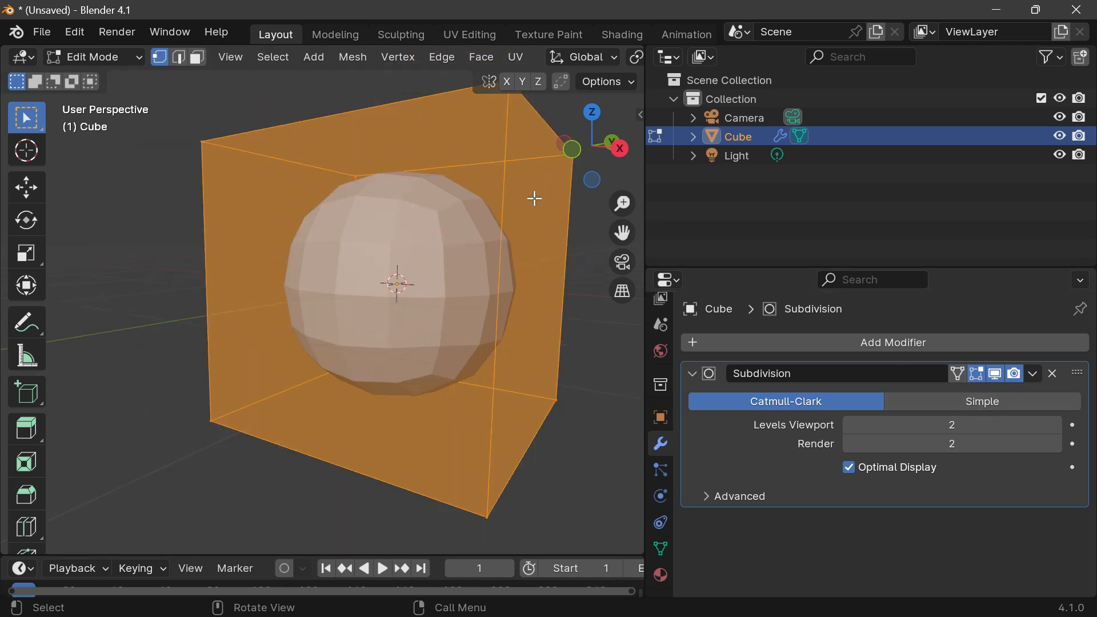
drag(622, 232, 579, 310)
drag(441, 166, 496, 212)
drag(625, 164, 463, 190)
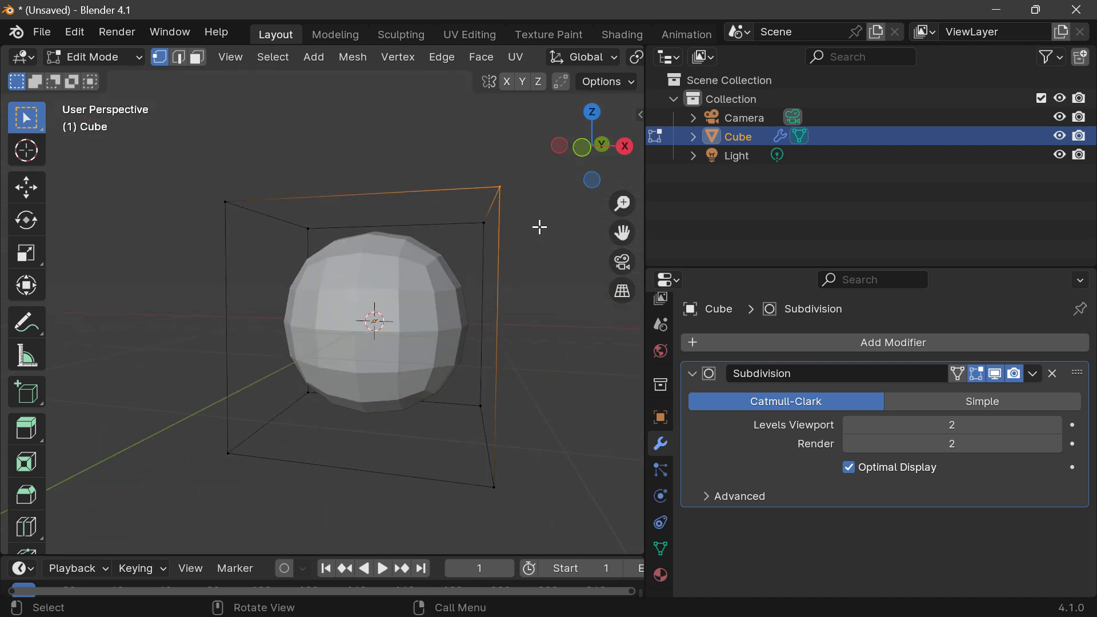
drag(465, 150, 526, 211)
Step: Try moving the selected upper corner vertex upward along Z with the Move tool, and undo the move
click(32, 193)
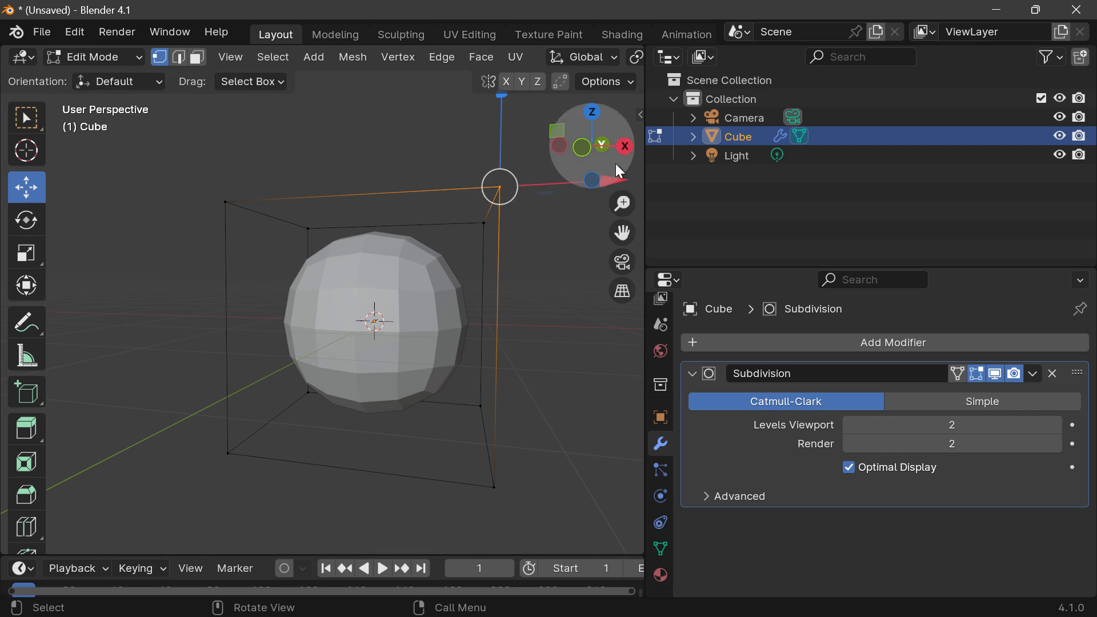
drag(502, 139, 473, 112)
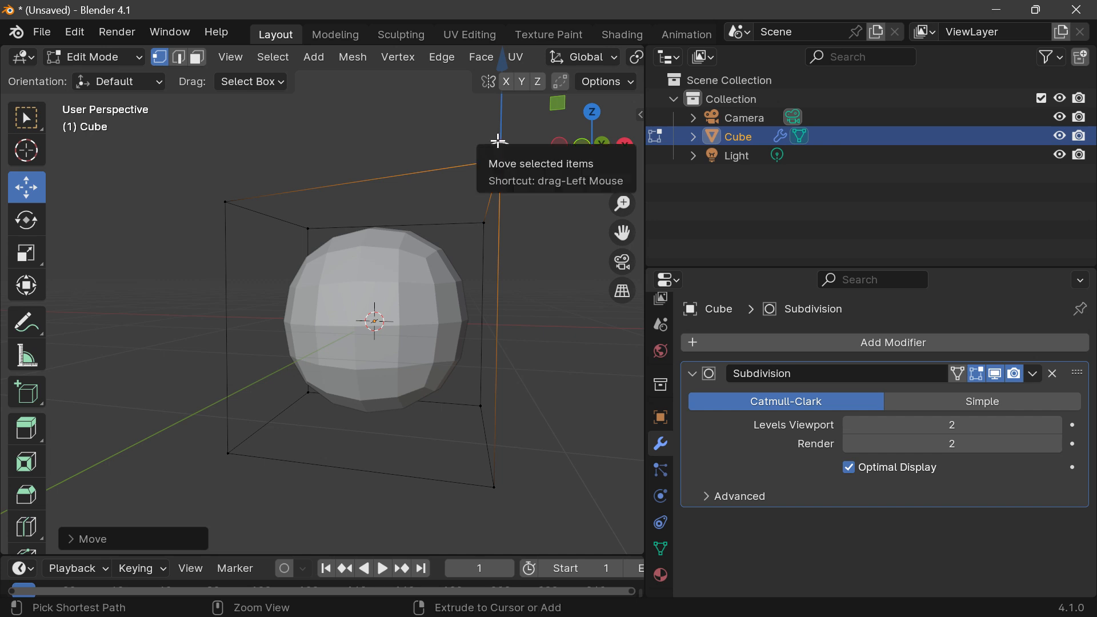
key(ctrl+z)
drag(594, 142, 573, 143)
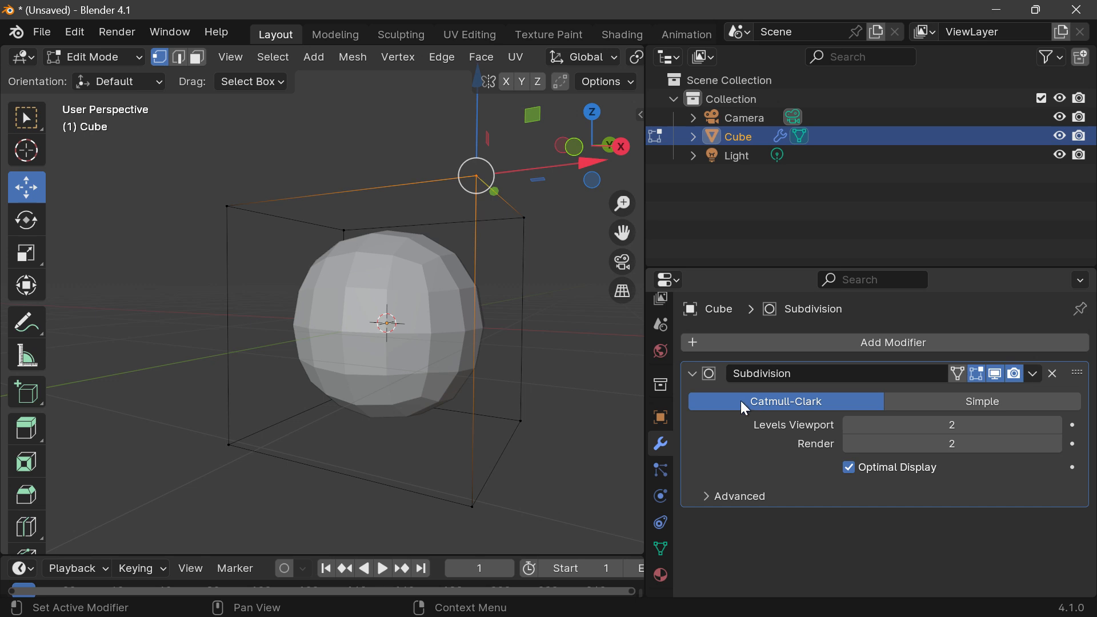
Step: Check whether the Subdivision modifier can be applied while the cube is in Edit Mode
click(1034, 375)
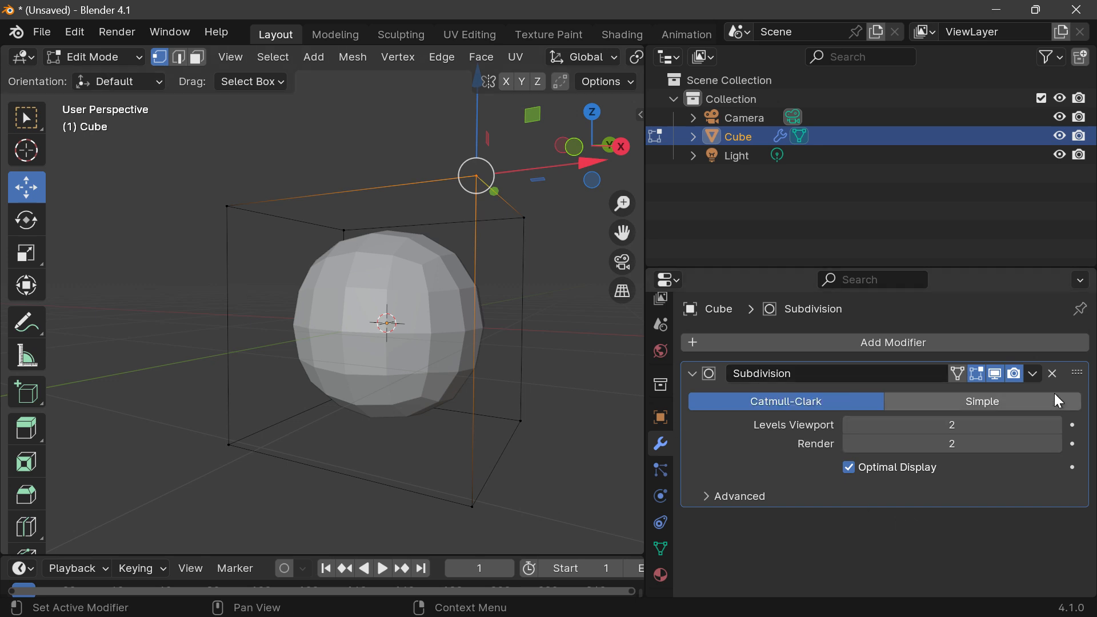
click(1034, 375)
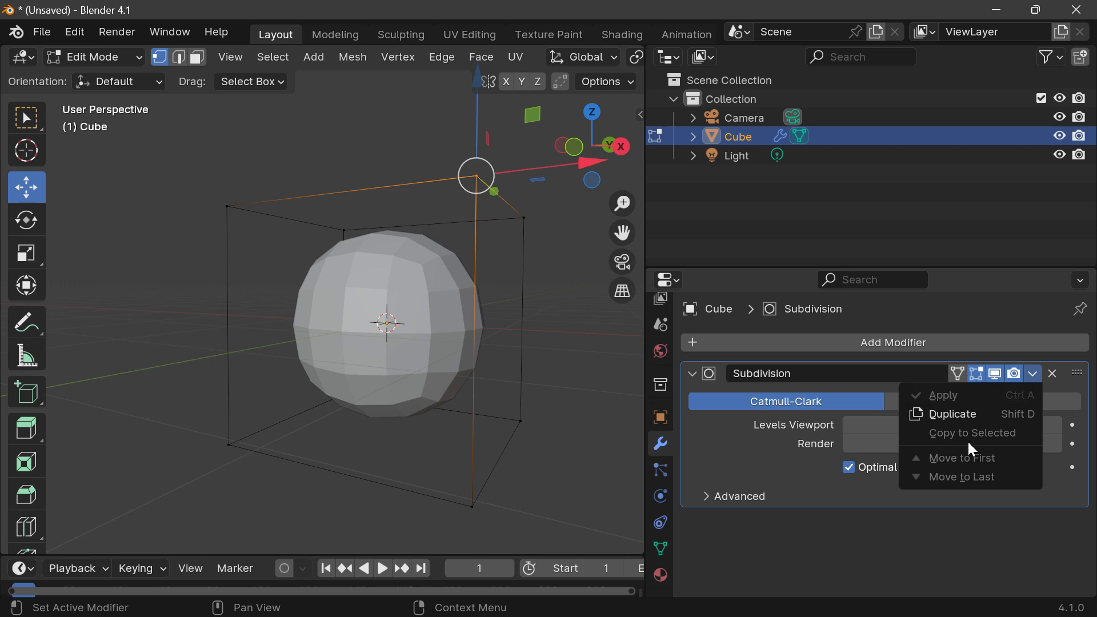
click(1033, 377)
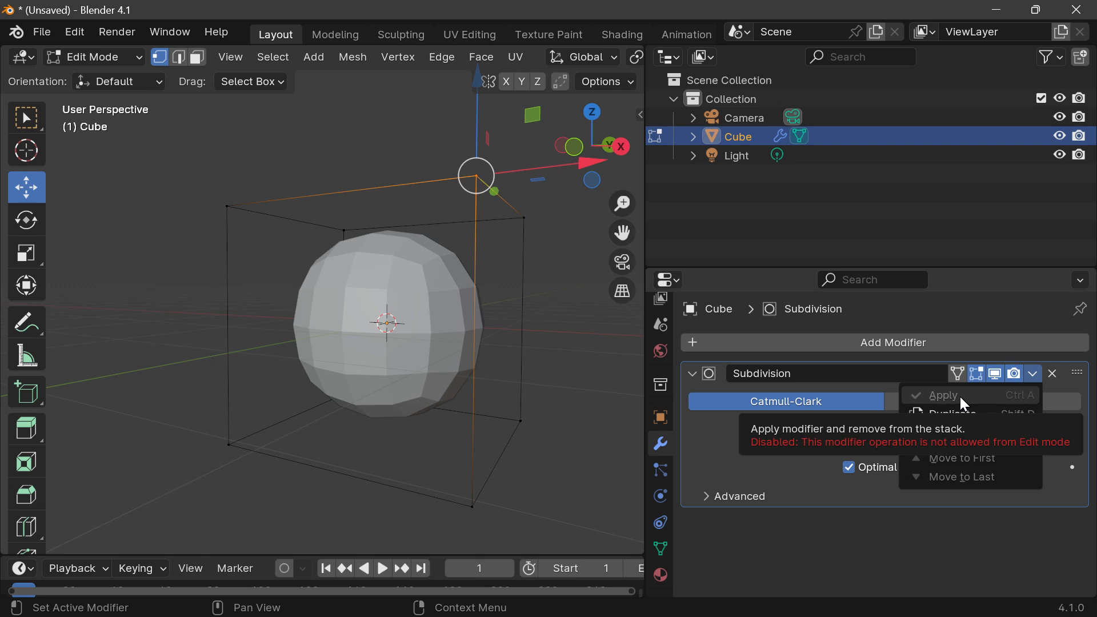
click(1034, 375)
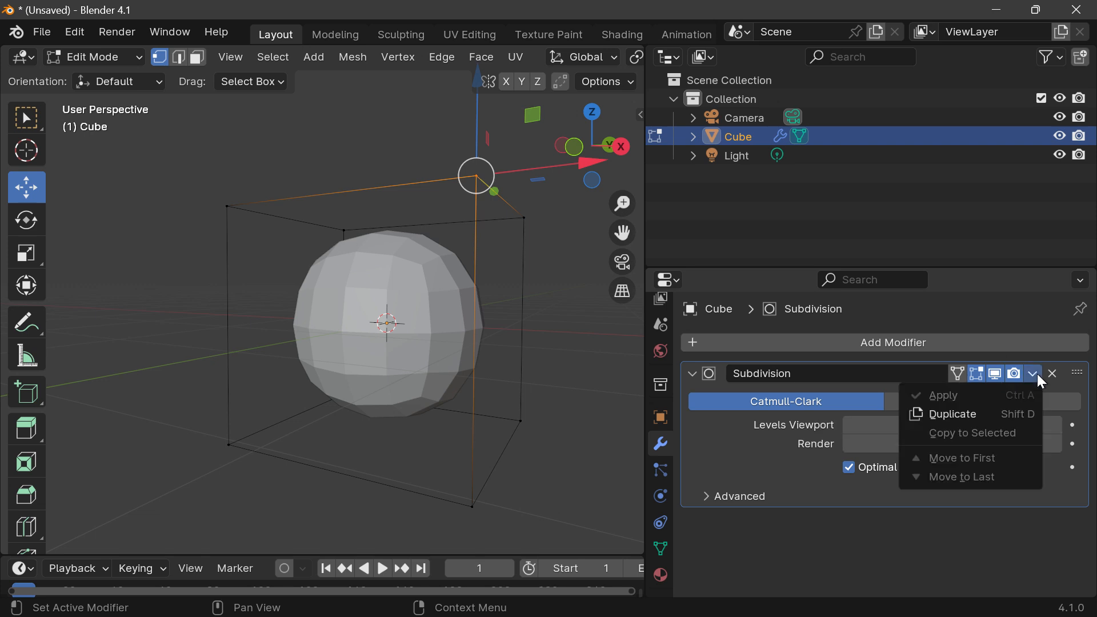
click(106, 57)
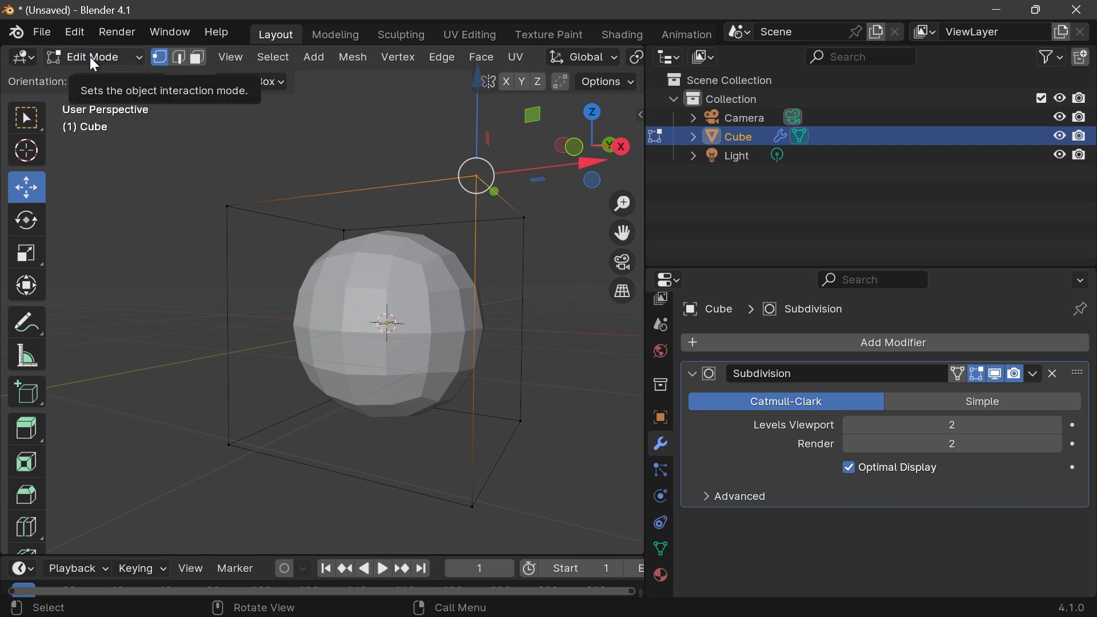
click(1033, 374)
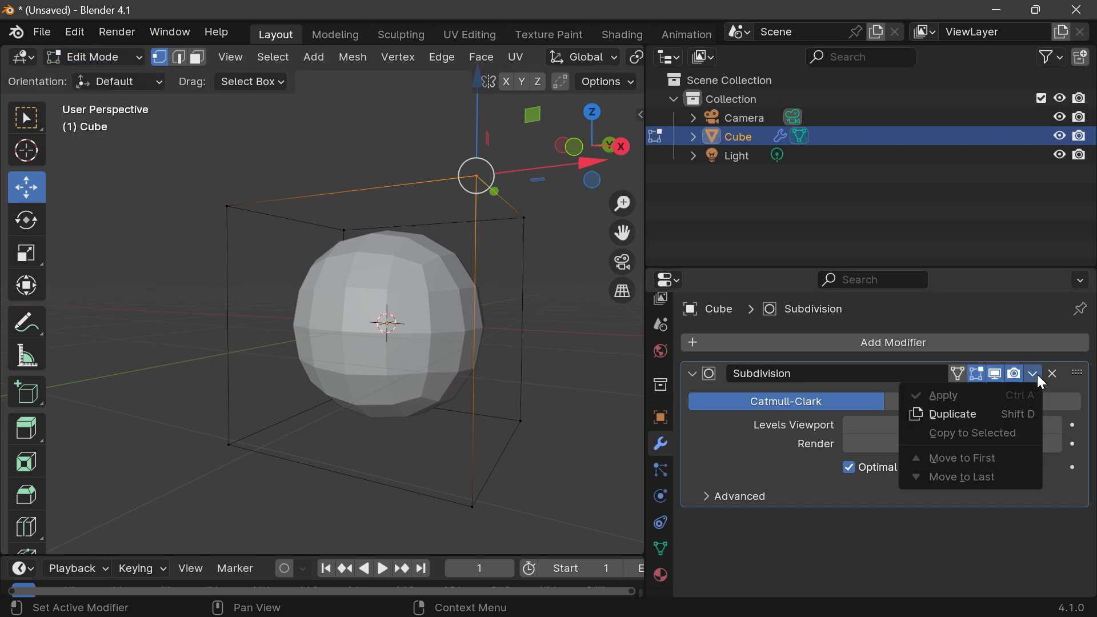
Step: Switch the cube to Object Mode, review the available interaction modes, and return to Edit Mode
click(95, 57)
click(100, 82)
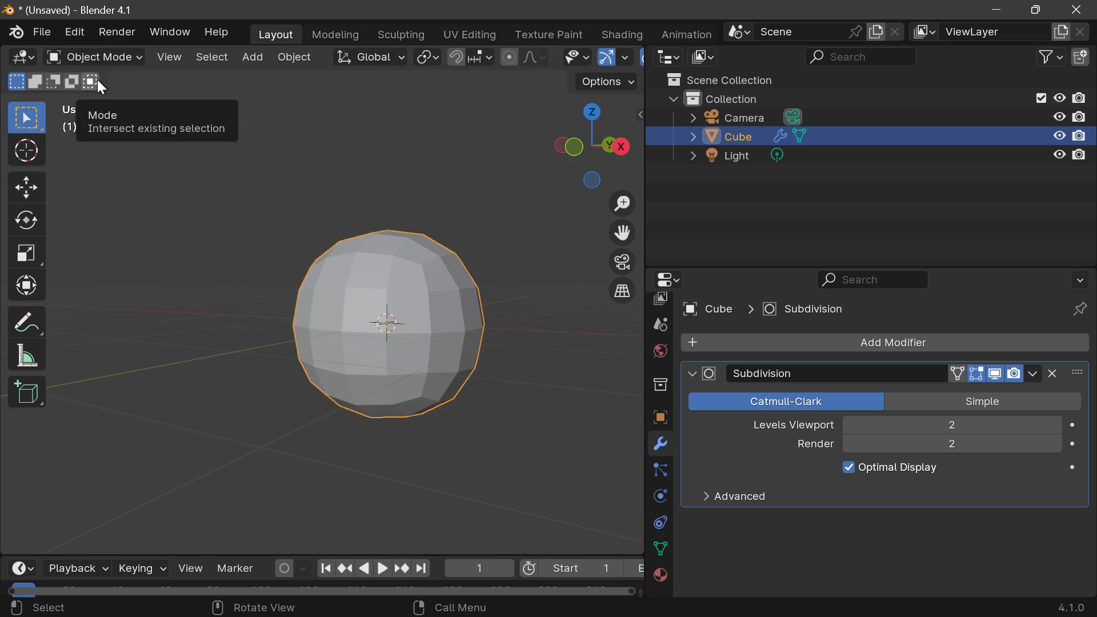
click(95, 57)
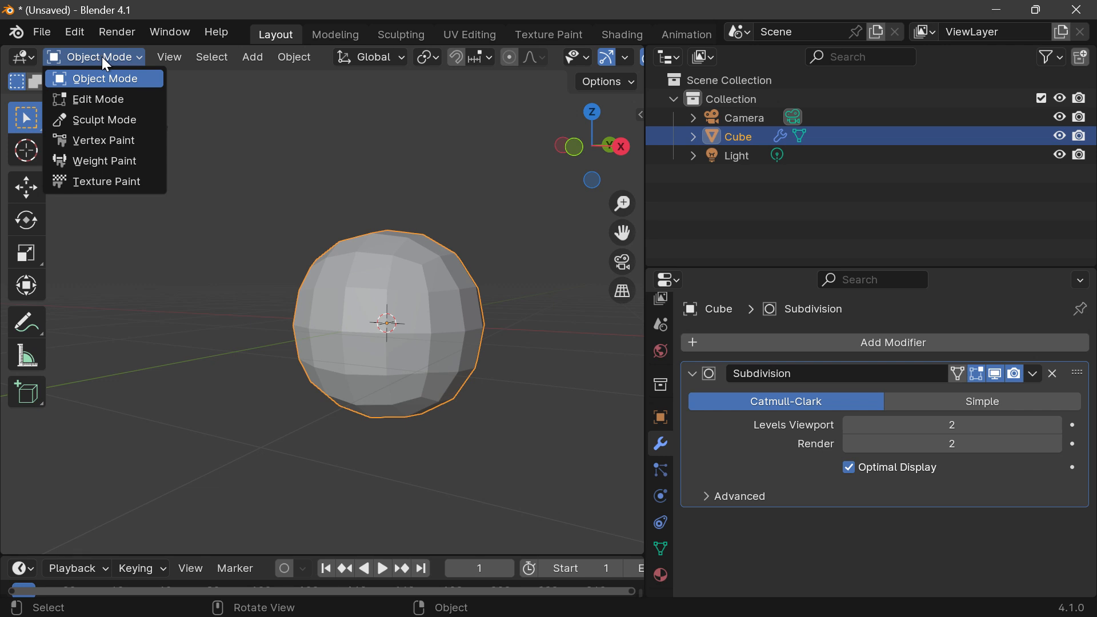
click(100, 86)
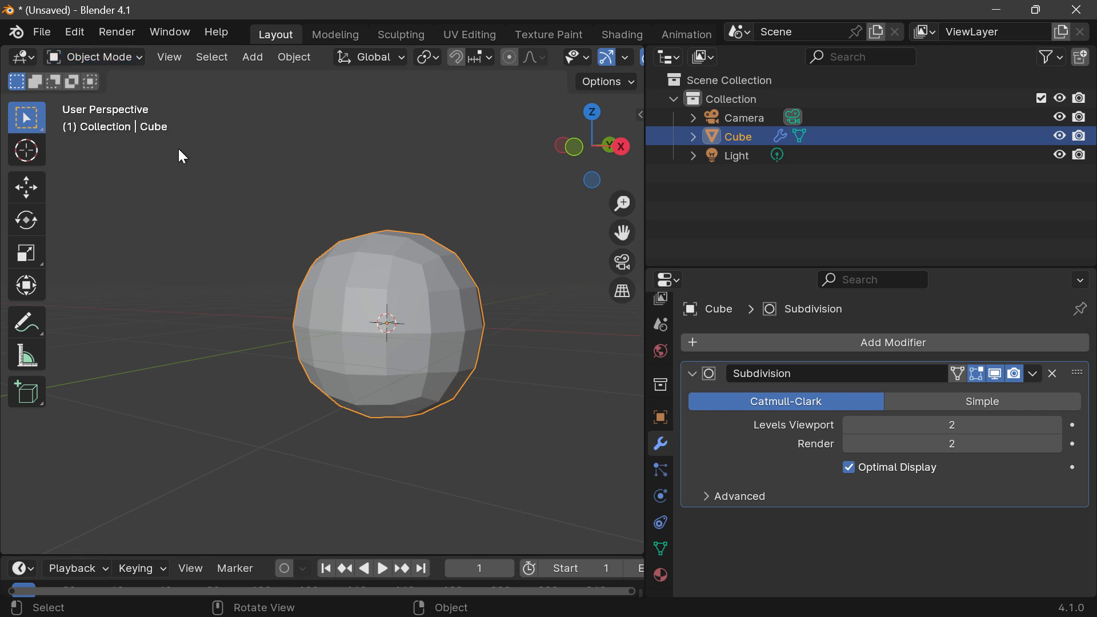
key(Tab)
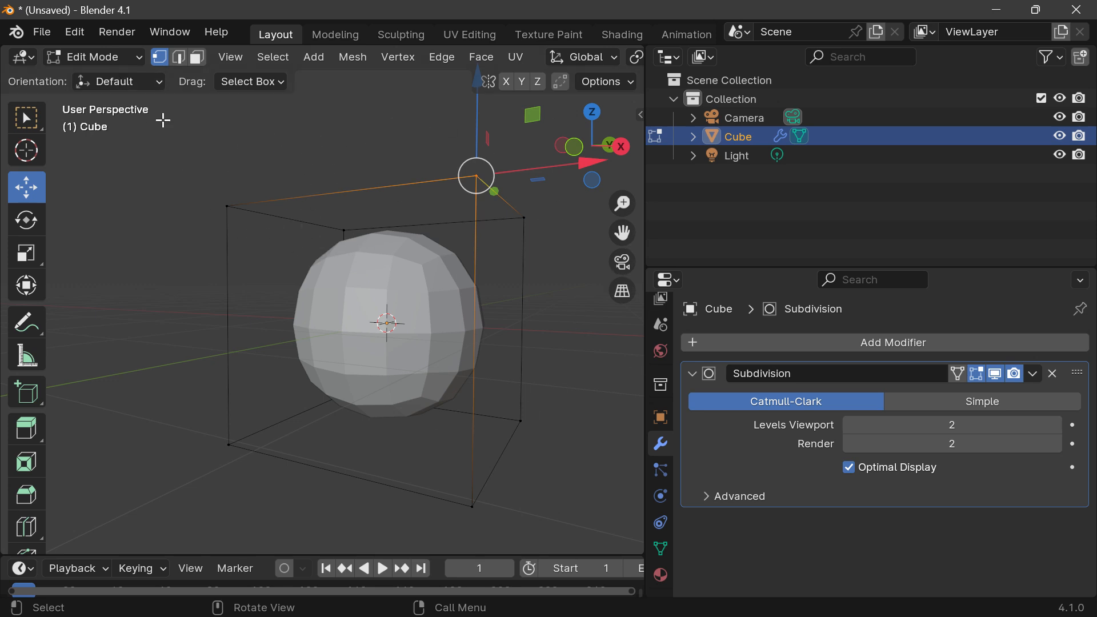
Step: Keep the editor type as 3D Viewport and toggle the cube between Edit Mode and Object Mode, ending in Object Mode
click(23, 57)
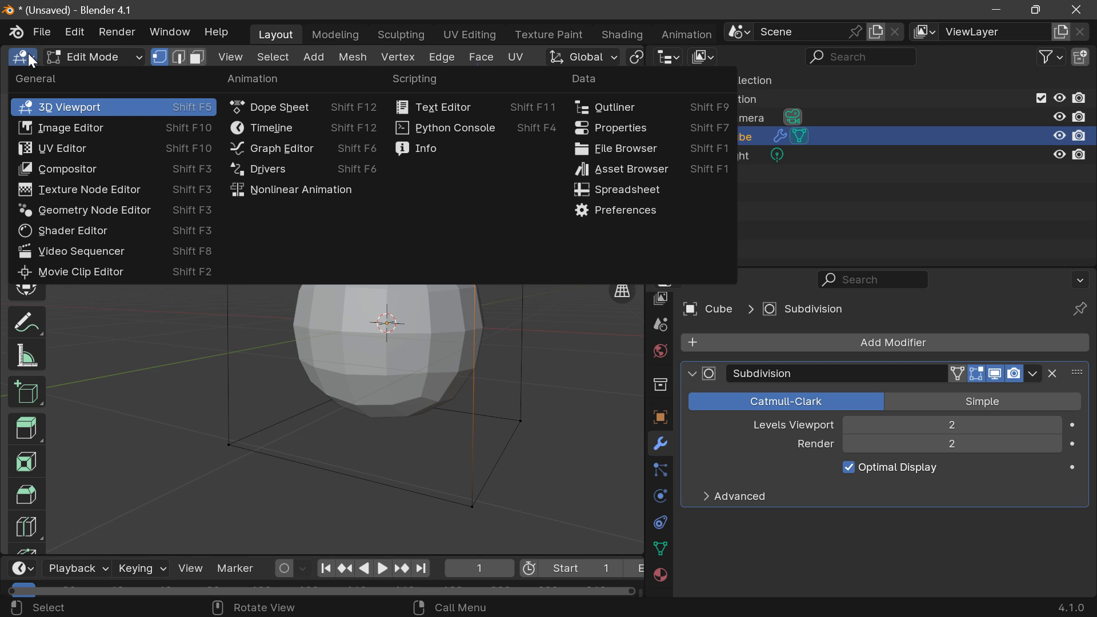
click(92, 108)
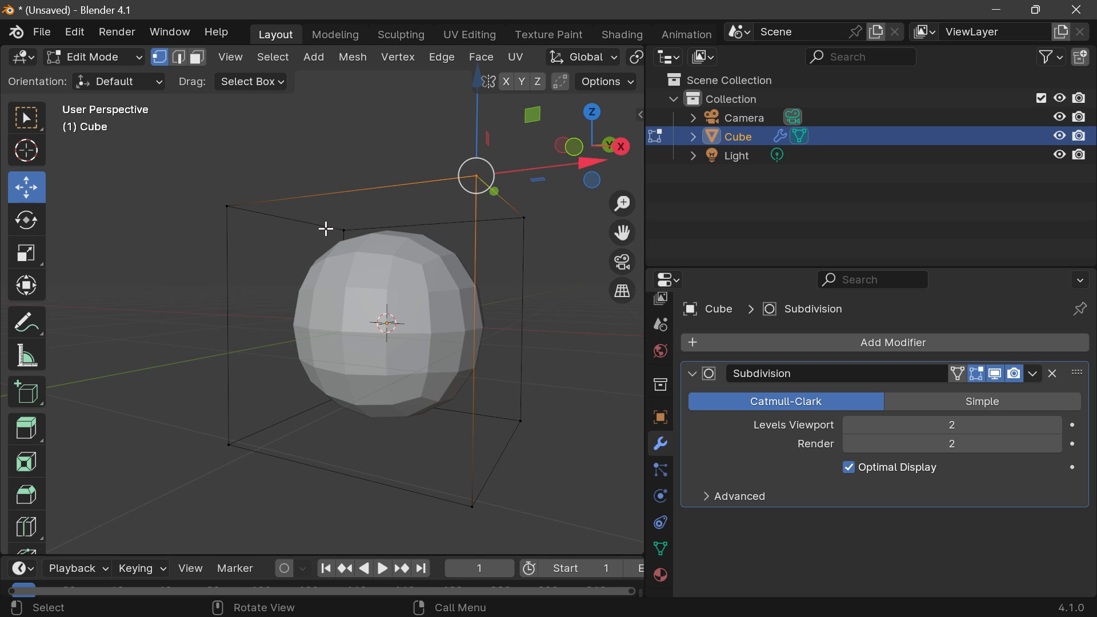
key(Tab)
key(Tab)
key(Tab)
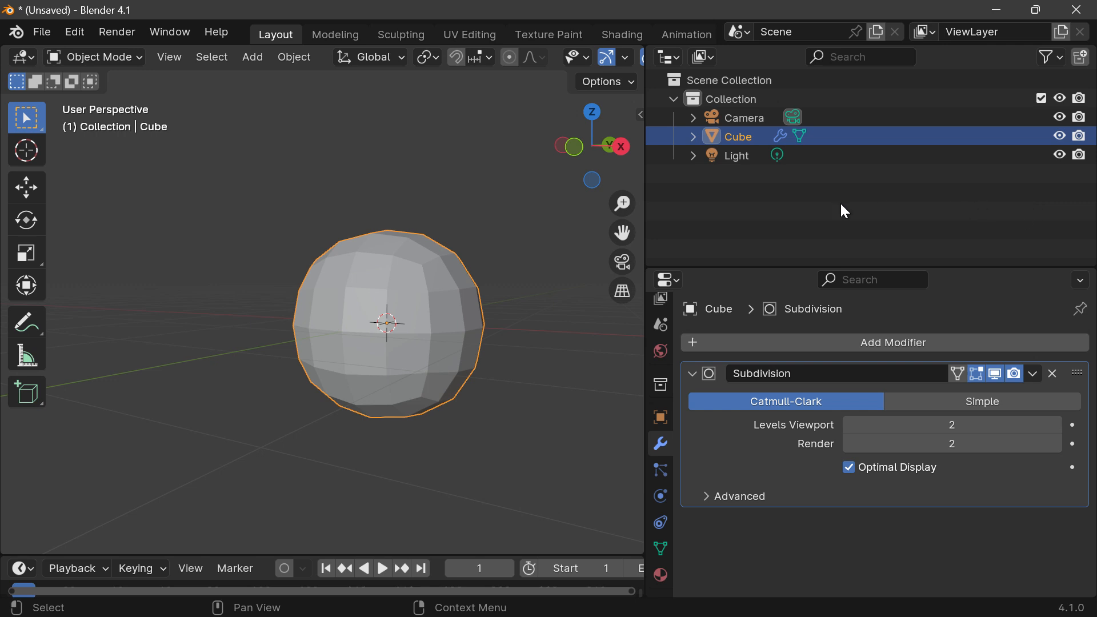
key(Tab)
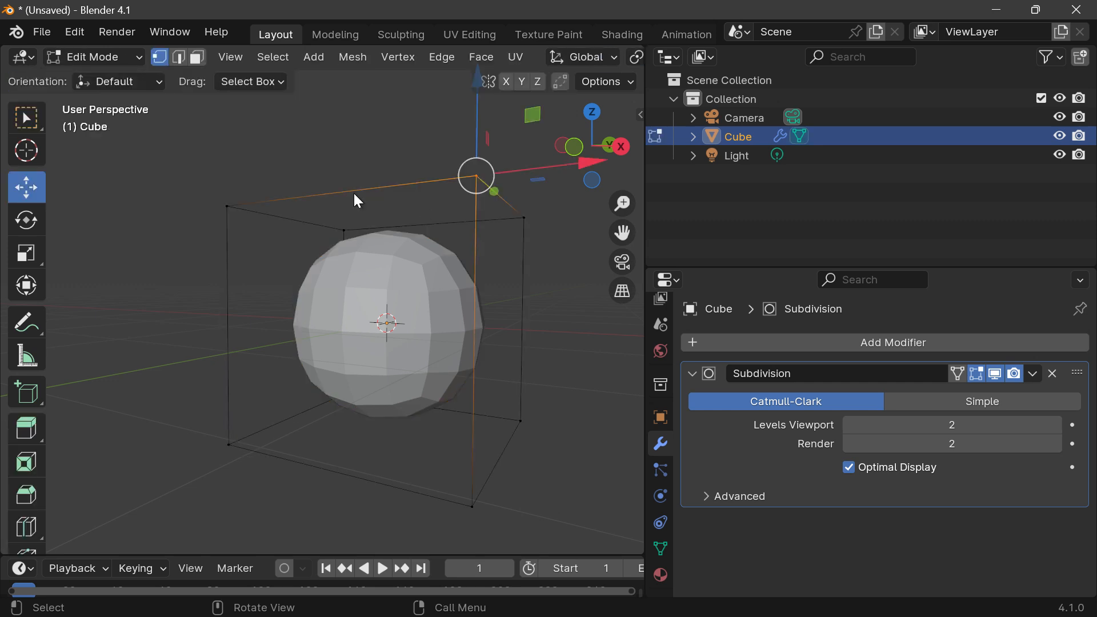
key(Tab)
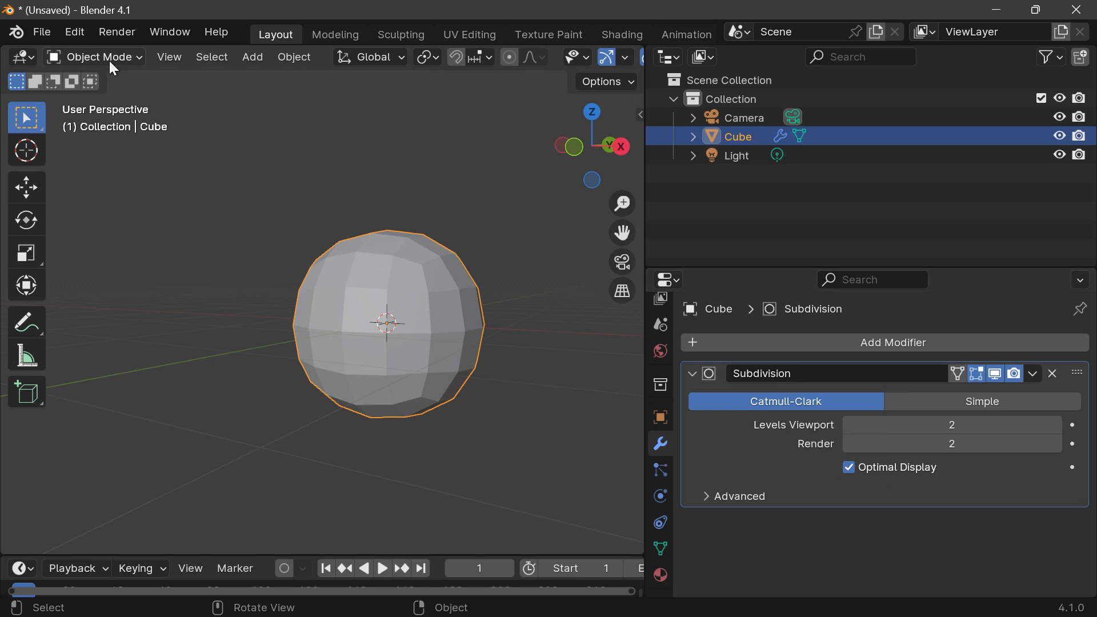
Step: Apply the Subdivision modifier to the cube
click(1033, 375)
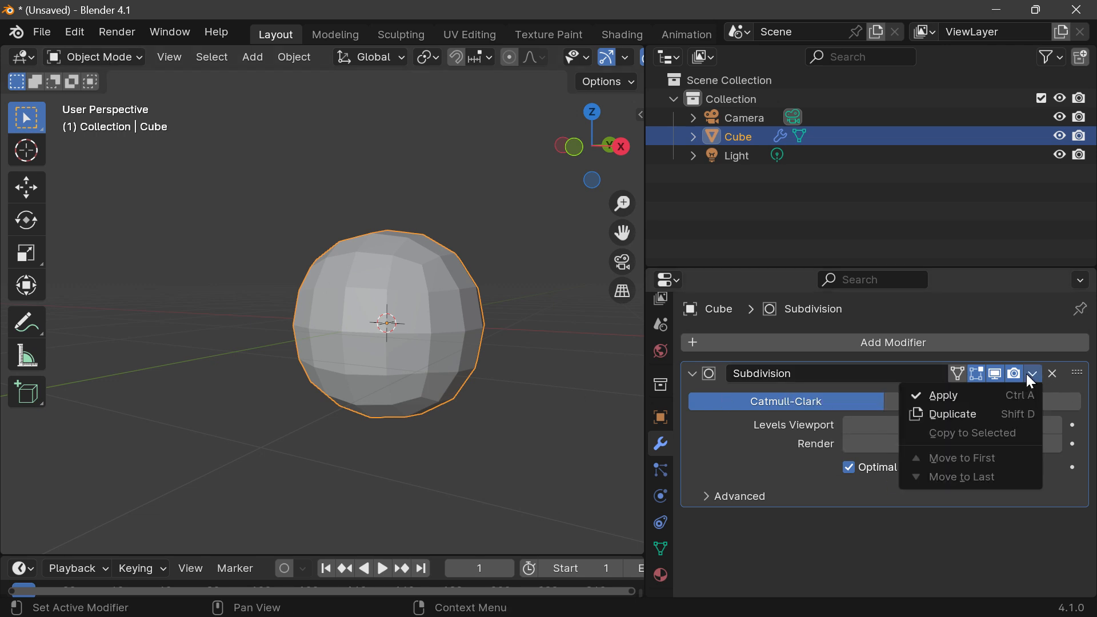
click(1032, 375)
click(1033, 375)
click(951, 395)
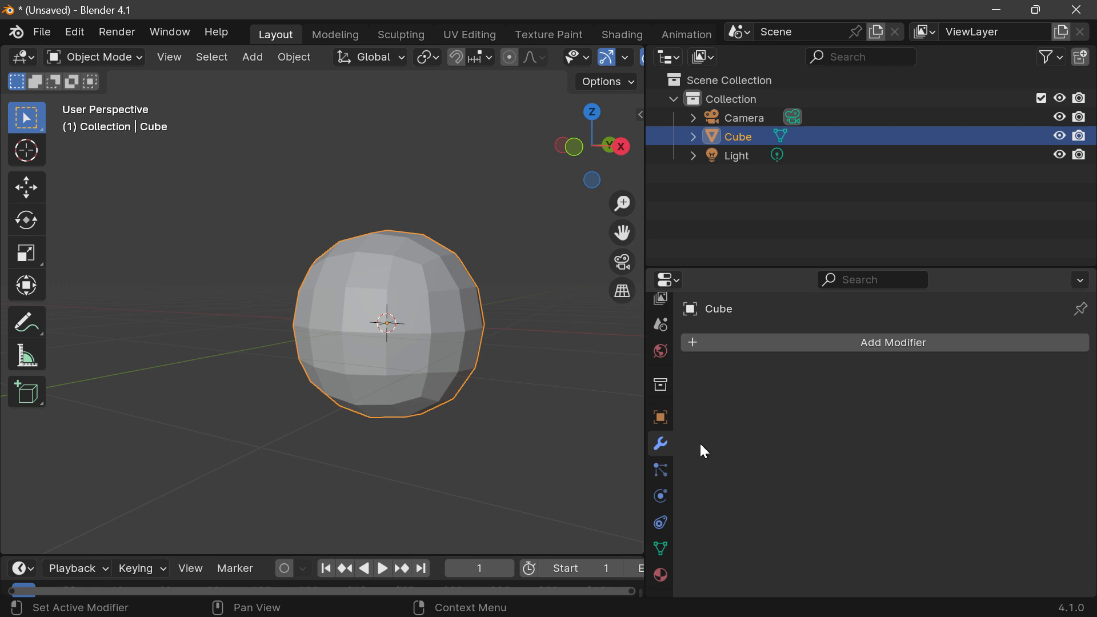
Step: Widen the 3D Viewport by narrowing the Outliner and Properties area, with the rounded cube seen from the front
mouse_move(605, 178)
mouse_down()
mouse_move(588, 173)
mouse_move(597, 173)
mouse_move(599, 228)
mouse_move(589, 205)
mouse_move(597, 183)
mouse_move(635, 214)
mouse_move(629, 186)
mouse_move(598, 170)
mouse_up()
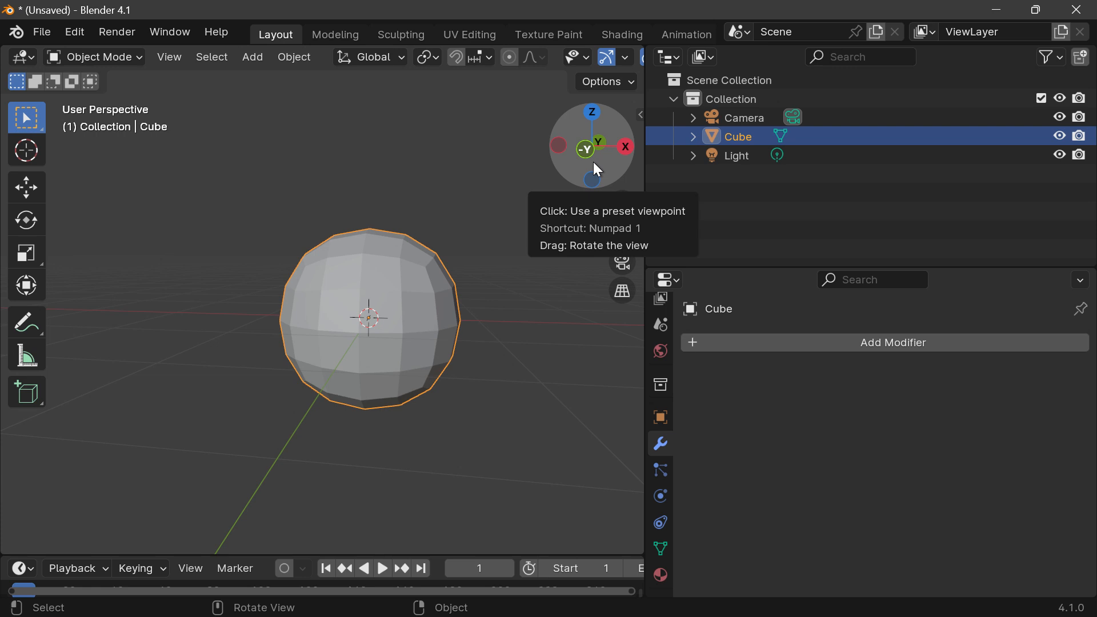
scroll(456, 275, up, 2)
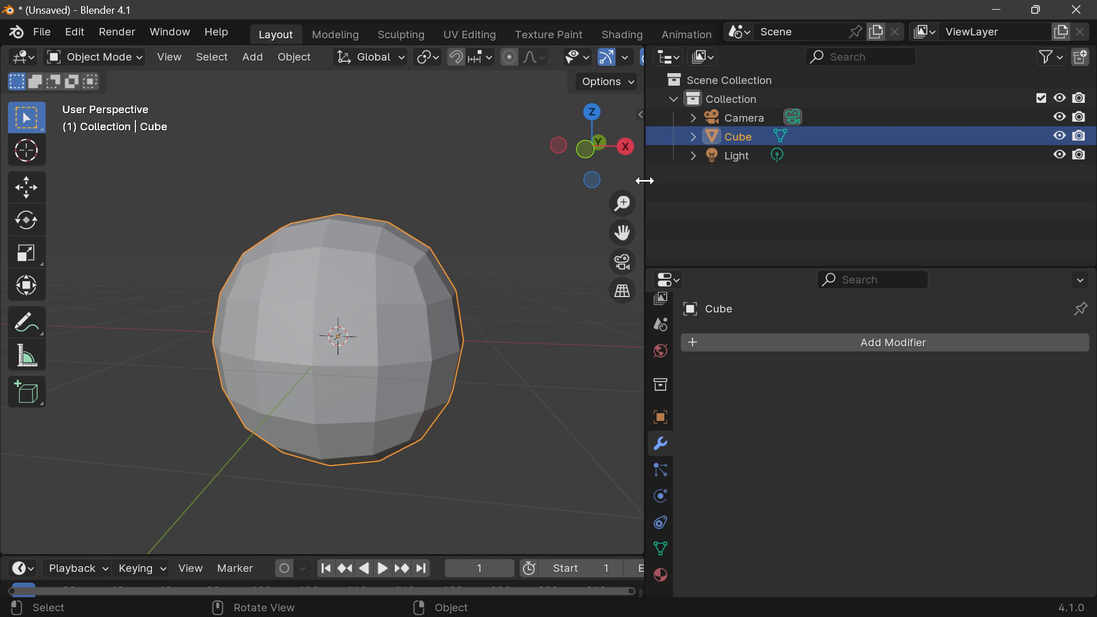
drag(645, 181, 945, 233)
drag(914, 147, 915, 159)
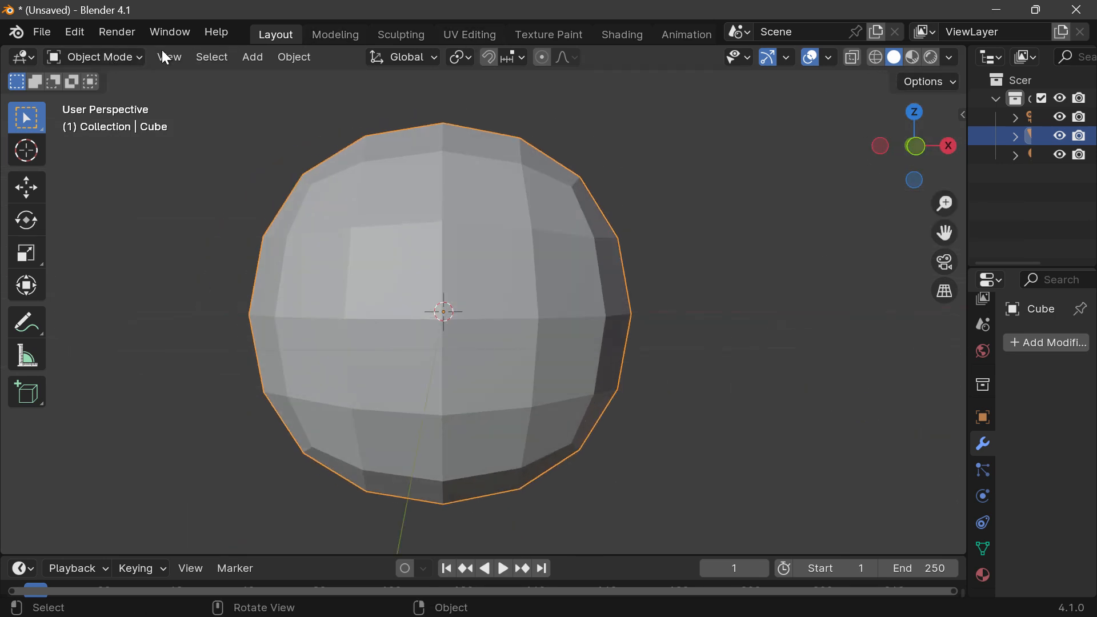
Step: Deselect the rounded cube in the enlarged viewport
scroll(679, 61, down, 2)
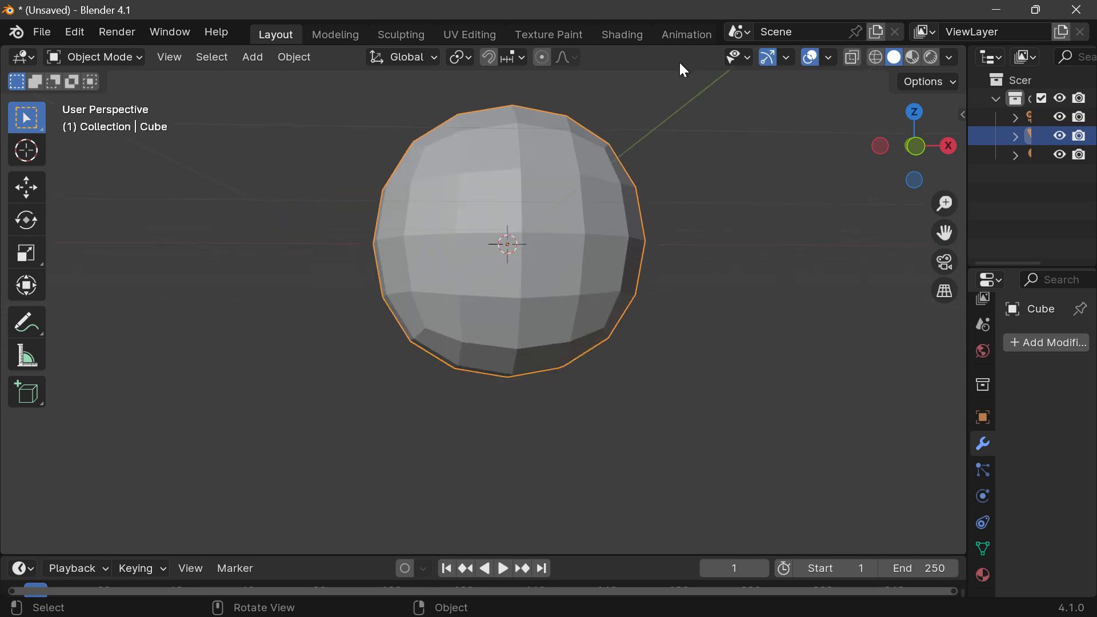
scroll(674, 60, up, 2)
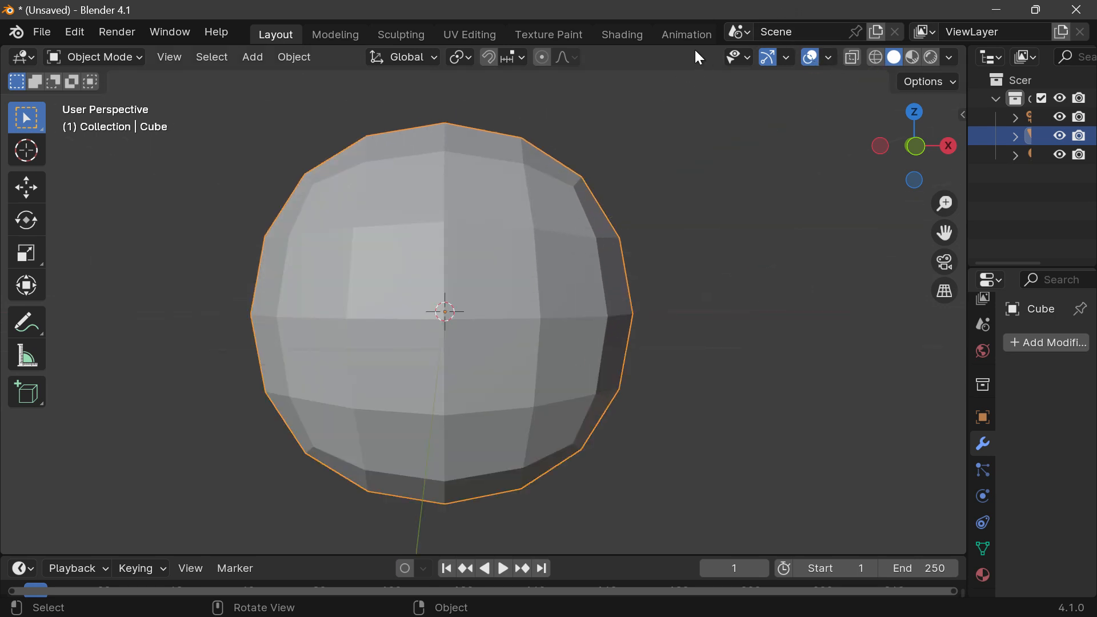
key(alt+a)
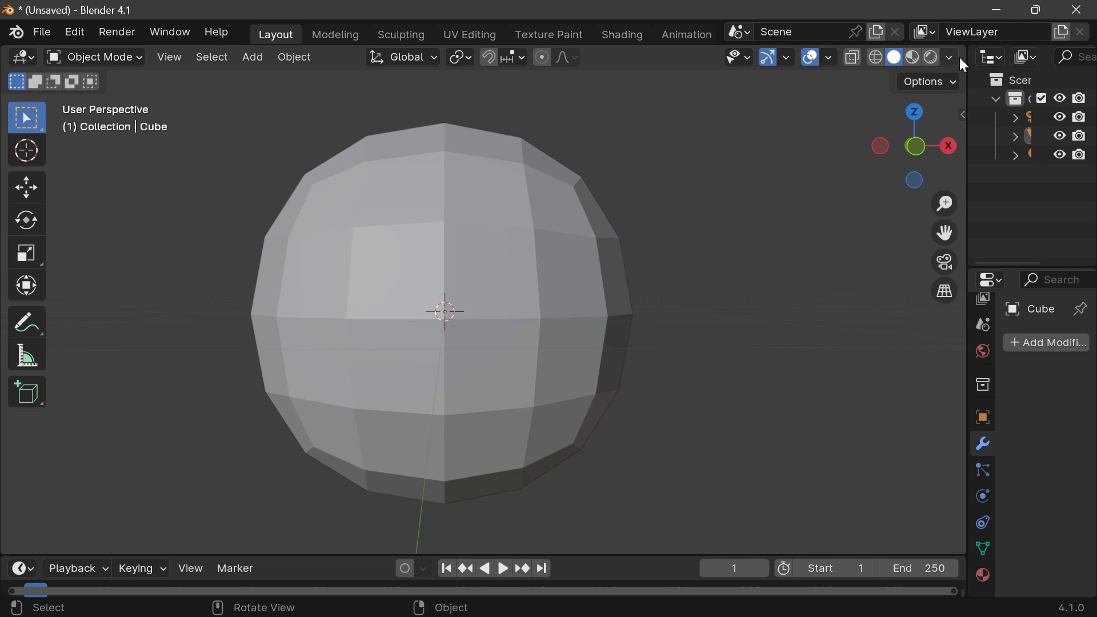
scroll(696, 52, up, 2)
scroll(696, 52, down, 2)
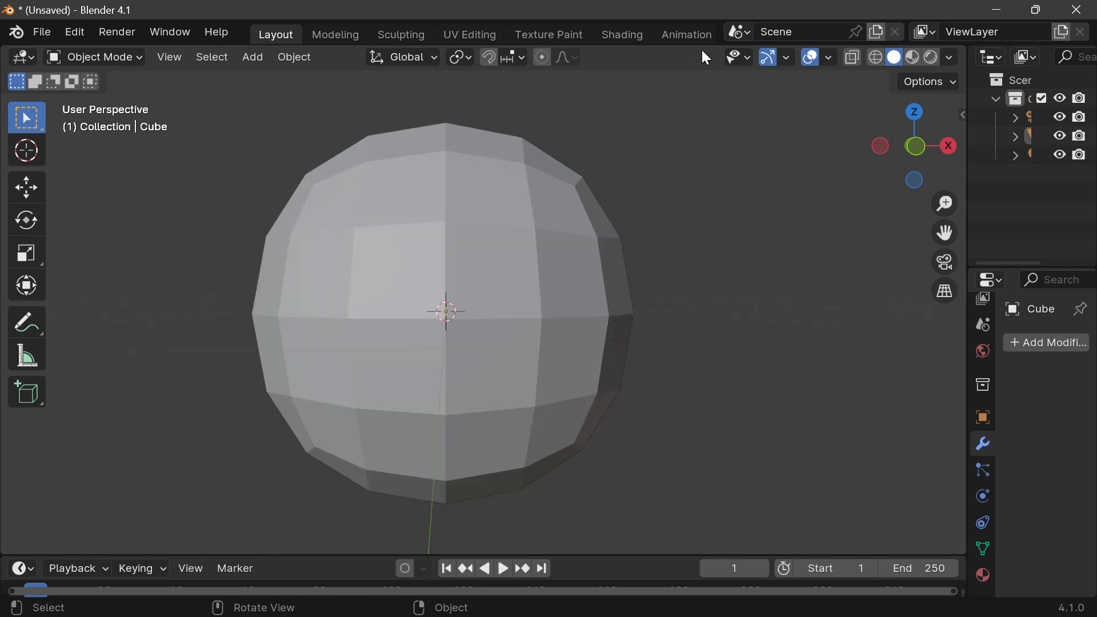
Step: Take the window out of its maximized state and shift it slightly down the desktop
drag(712, 16, 699, 41)
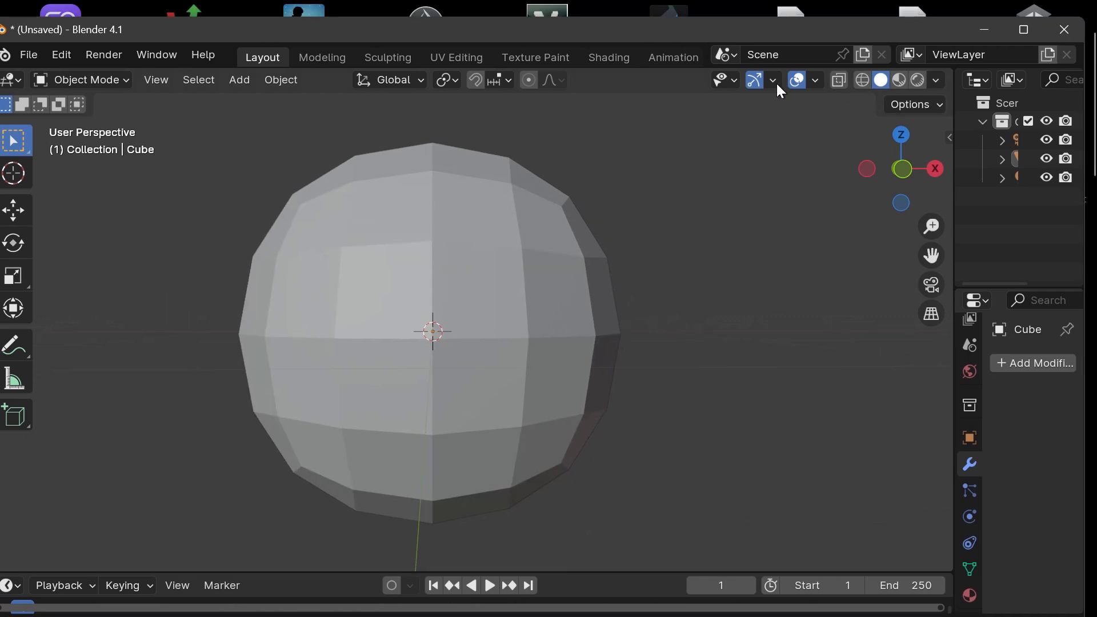
scroll(778, 86, down, 1)
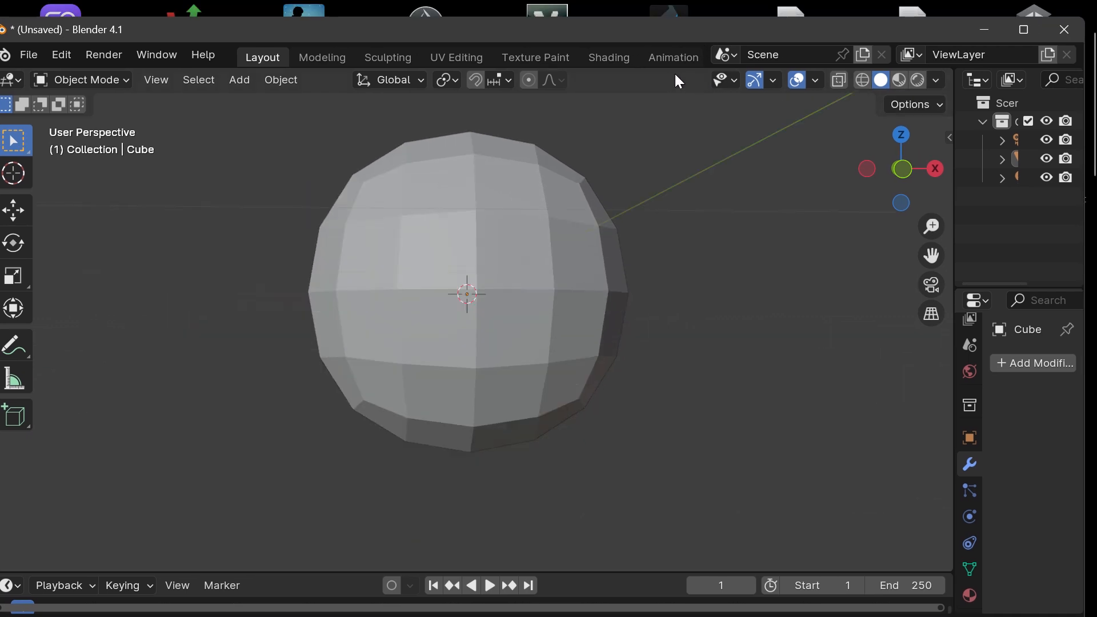
Step: Widen the Outliner and Properties area to about half of the window by narrowing the 3D Viewport
click(935, 80)
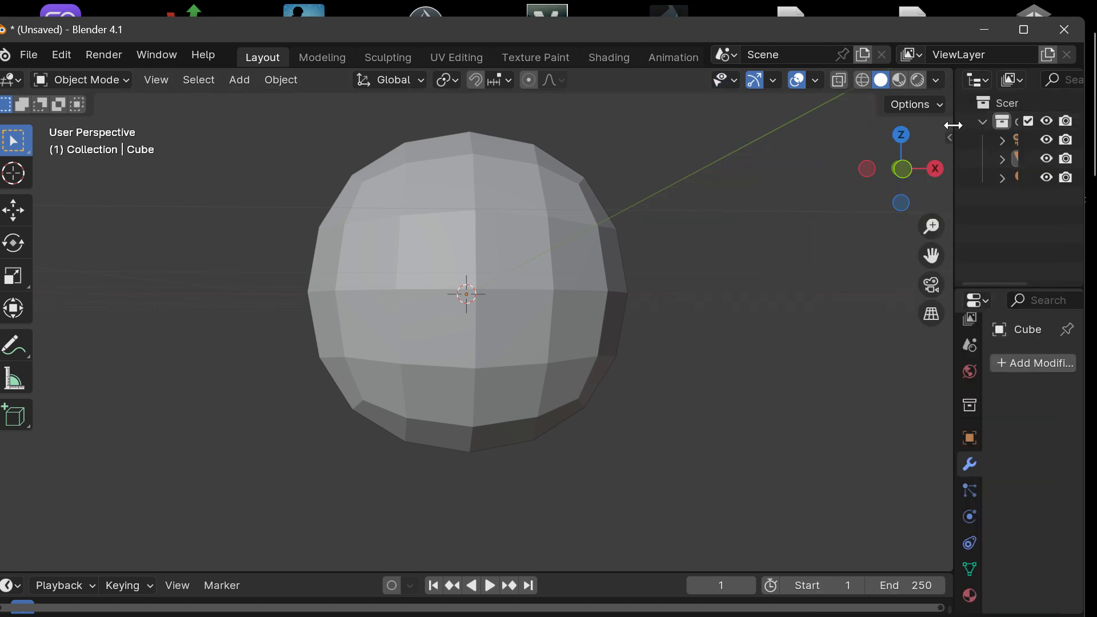
drag(953, 126, 514, 151)
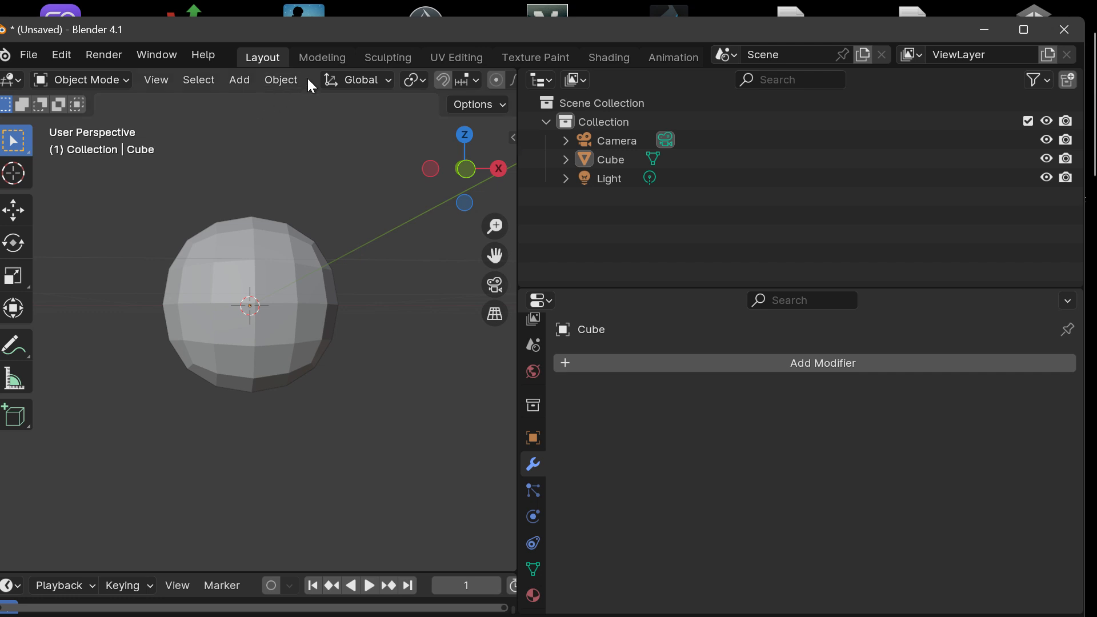
Step: Examine the full row of header controls of the narrowed 3D Viewport, from editor type to shading modes
scroll(308, 78, down, 4)
scroll(307, 78, up, 3)
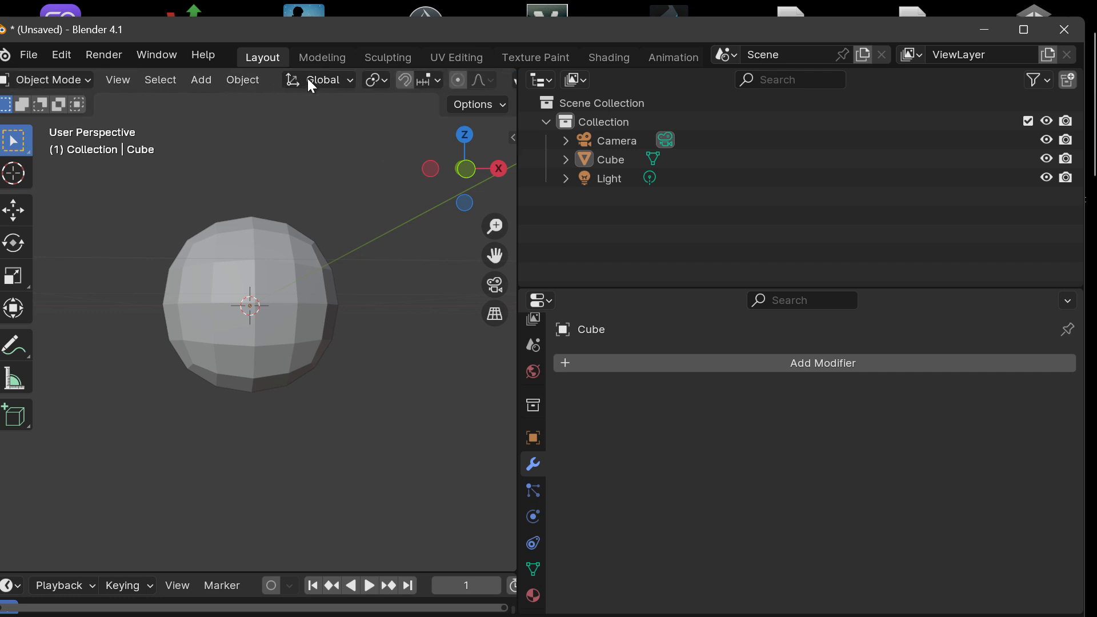
scroll(307, 78, down, 5)
scroll(307, 77, up, 6)
scroll(307, 77, down, 7)
scroll(308, 78, up, 1)
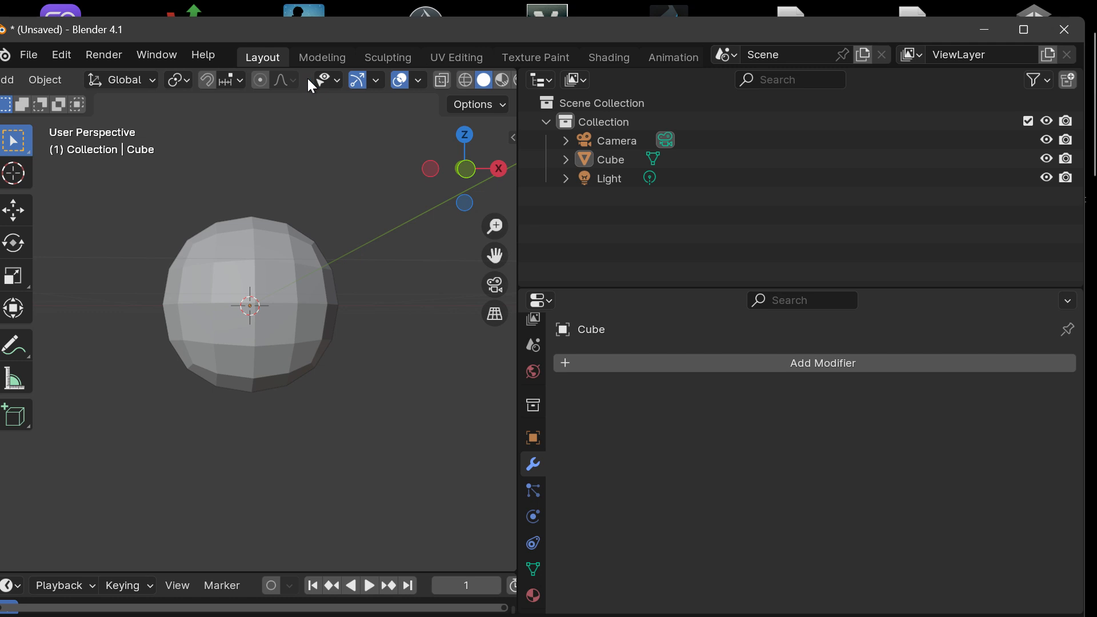
scroll(307, 76, up, 5)
scroll(307, 78, down, 6)
scroll(307, 78, up, 6)
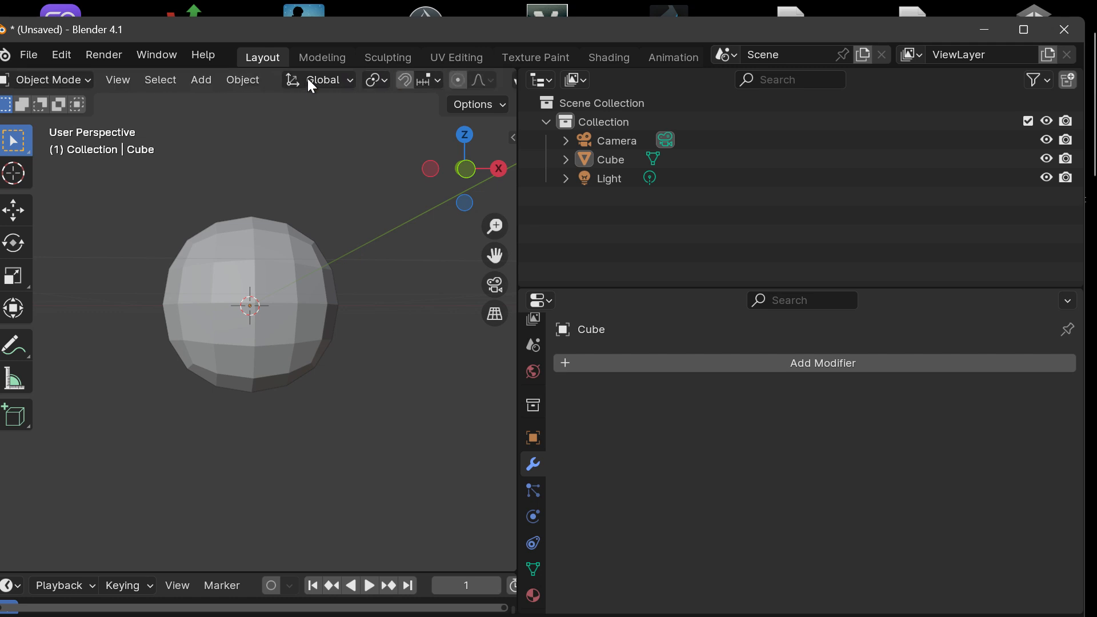
scroll(307, 78, down, 5)
scroll(307, 76, up, 6)
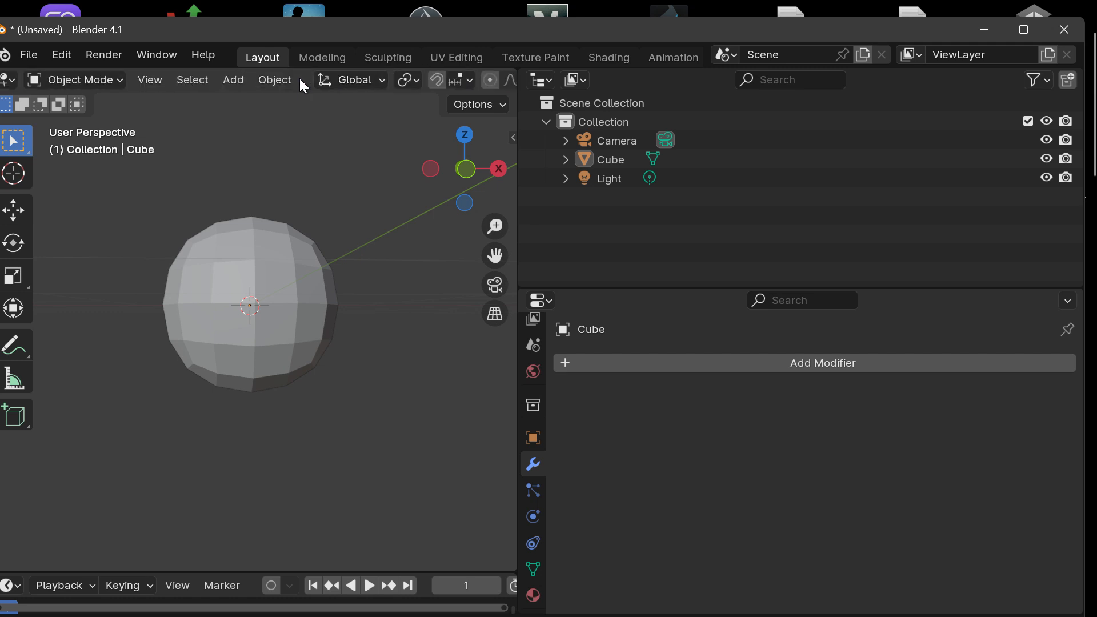
scroll(17, 82, up, 1)
Step: Examine the editor-type choices of the 3D Viewport, Outliner and Properties areas, keeping each area's current editor, with the Cube object selected
click(12, 78)
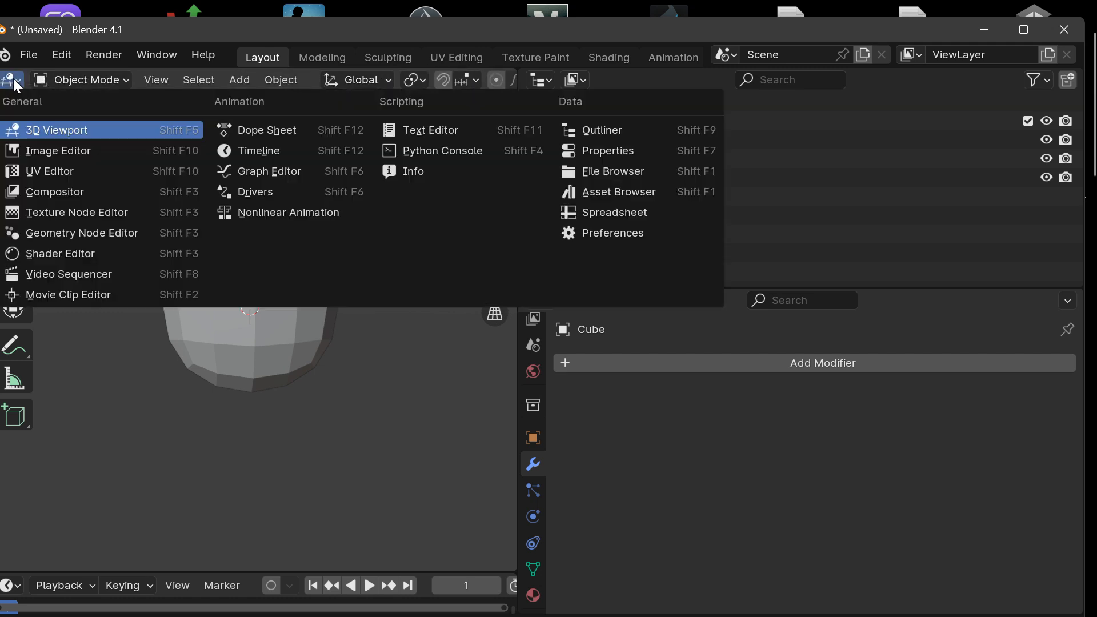
click(37, 129)
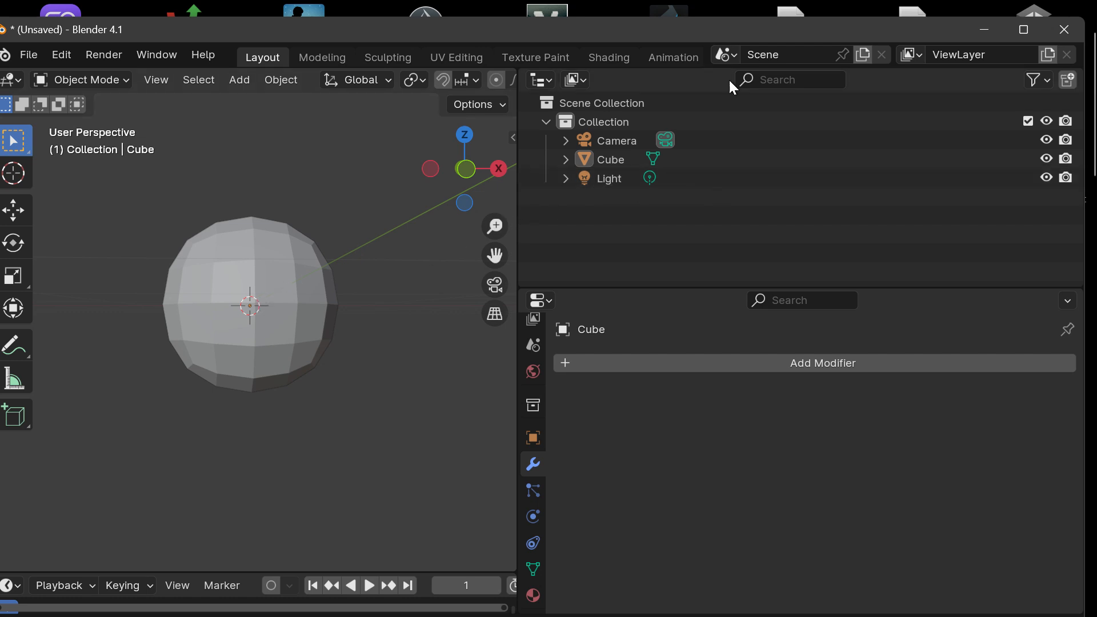
click(615, 157)
click(540, 80)
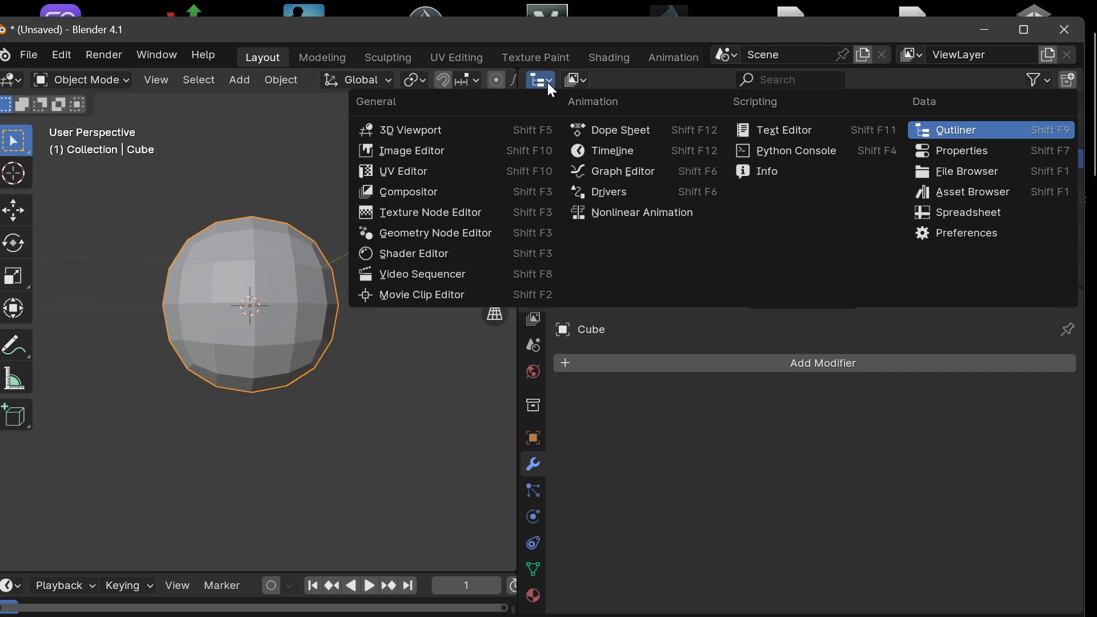
click(978, 132)
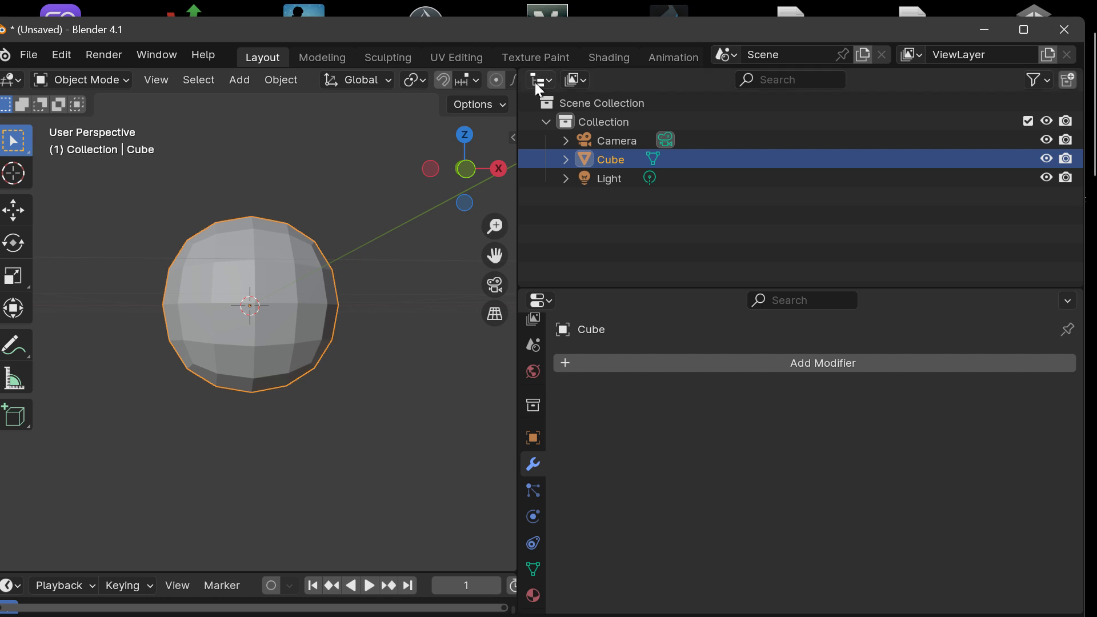
click(535, 83)
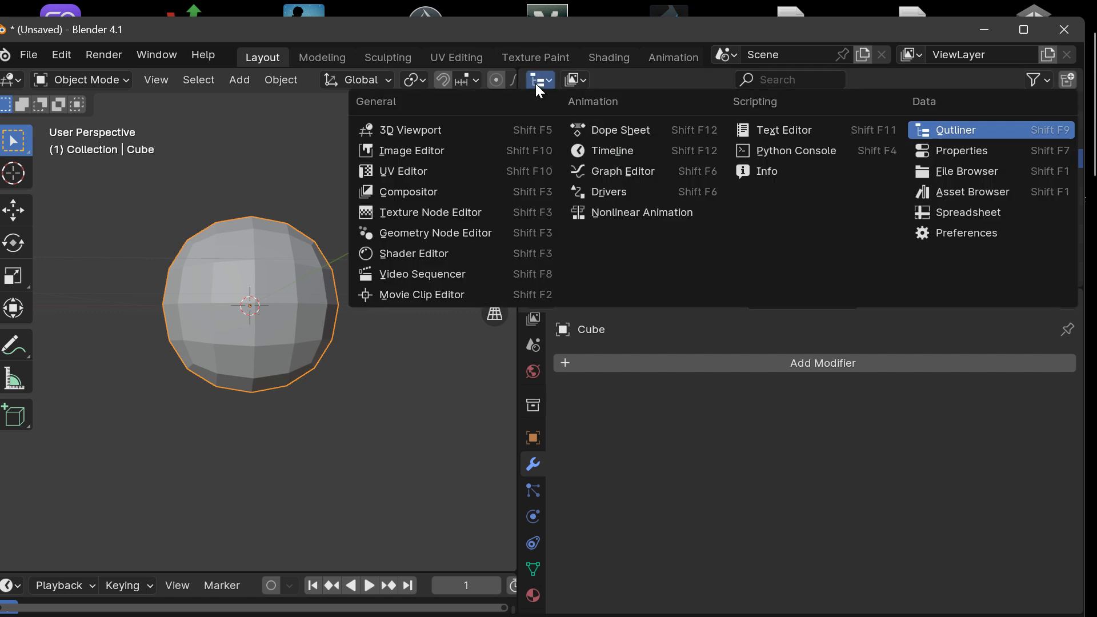
click(536, 83)
click(544, 81)
click(980, 129)
click(10, 79)
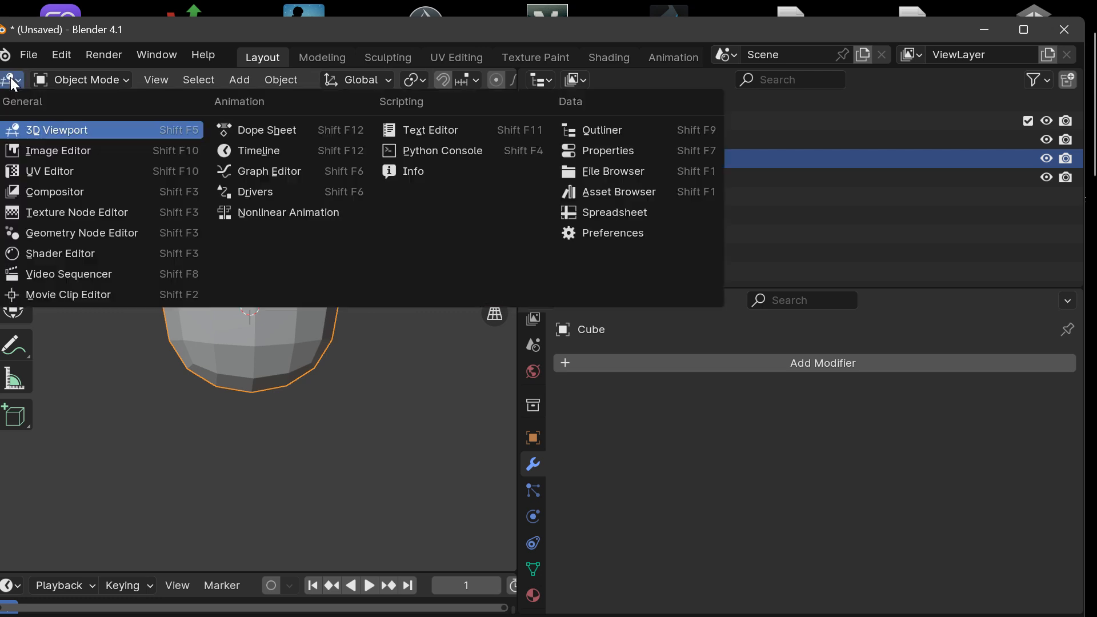
click(29, 130)
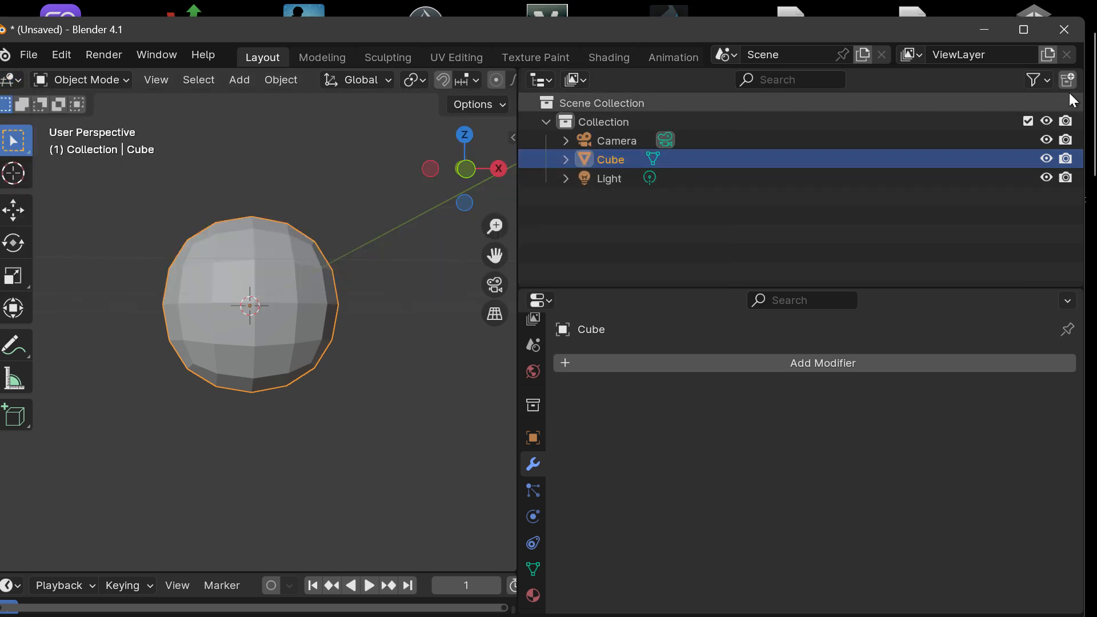
click(541, 300)
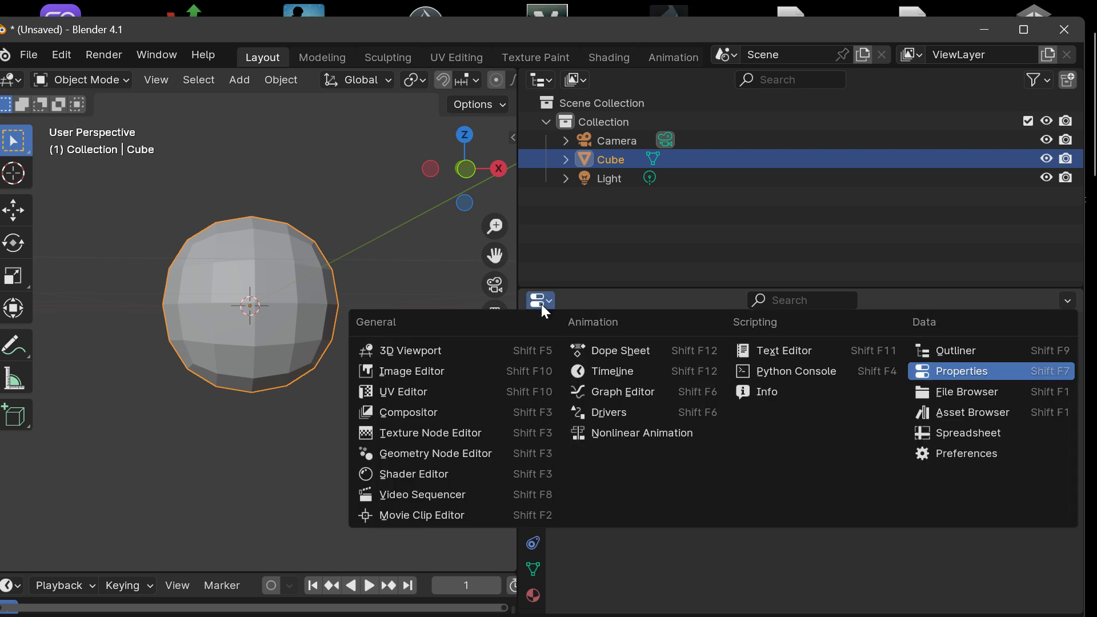
click(979, 373)
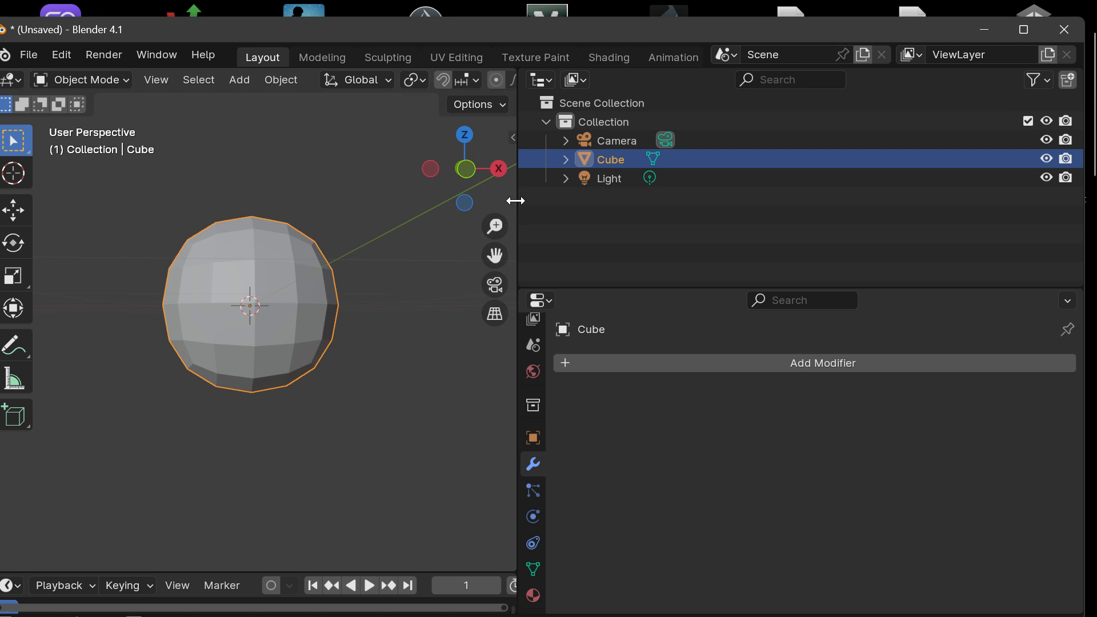
Step: Give the 3D Viewport somewhat more width and expand the Cube object in the Outliner
drag(515, 201, 639, 206)
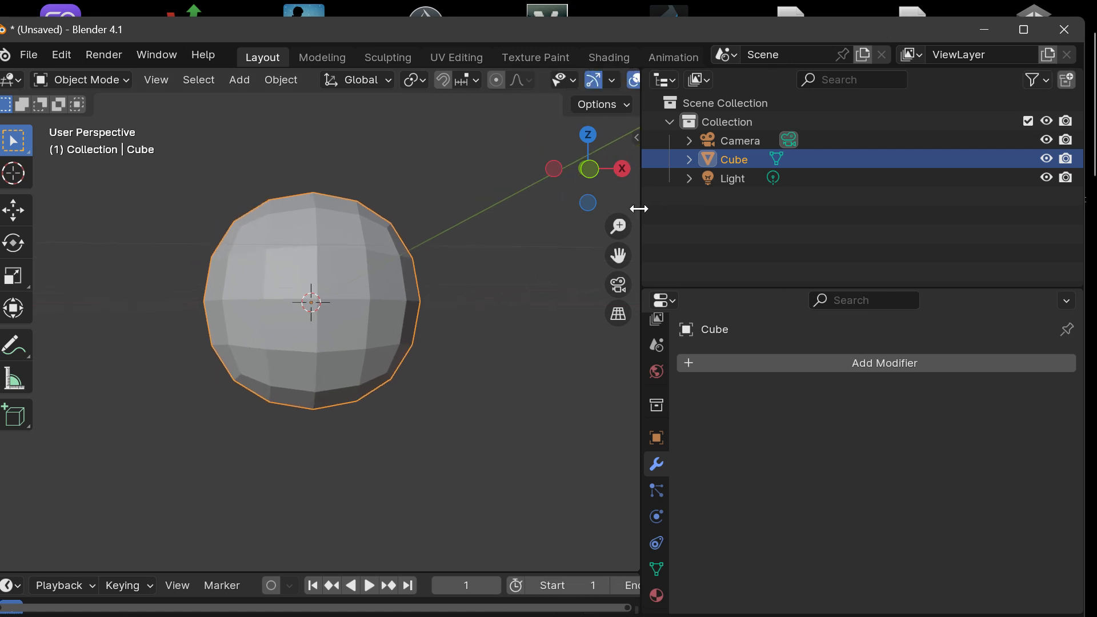
click(688, 157)
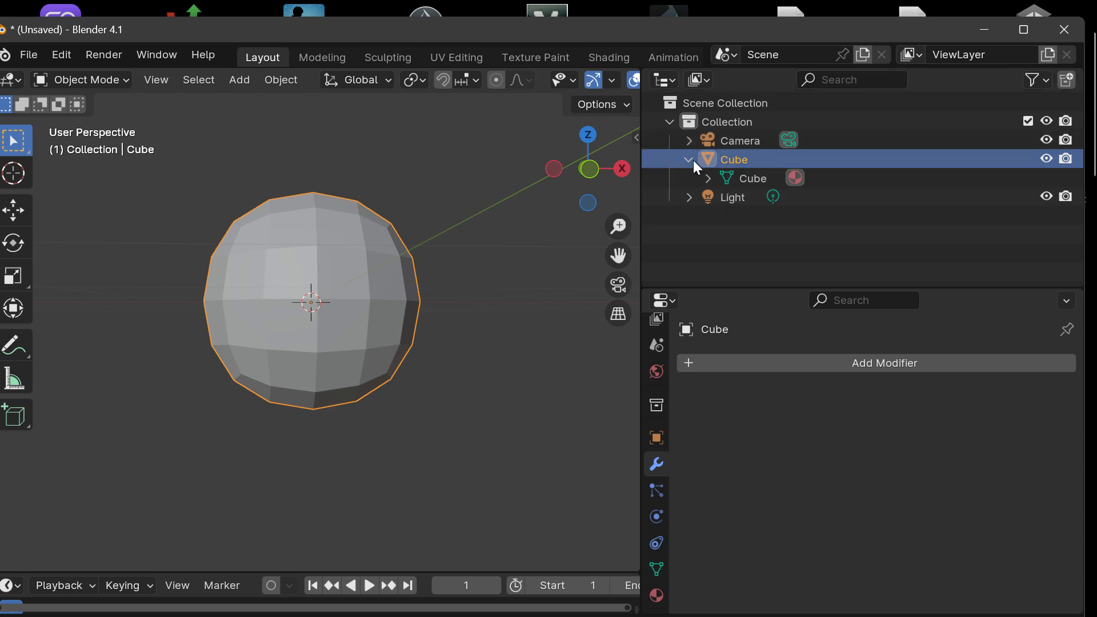
Step: Toggle the Cube object's viewport visibility off and back on in the Outliner
click(1048, 158)
click(1050, 156)
click(1050, 157)
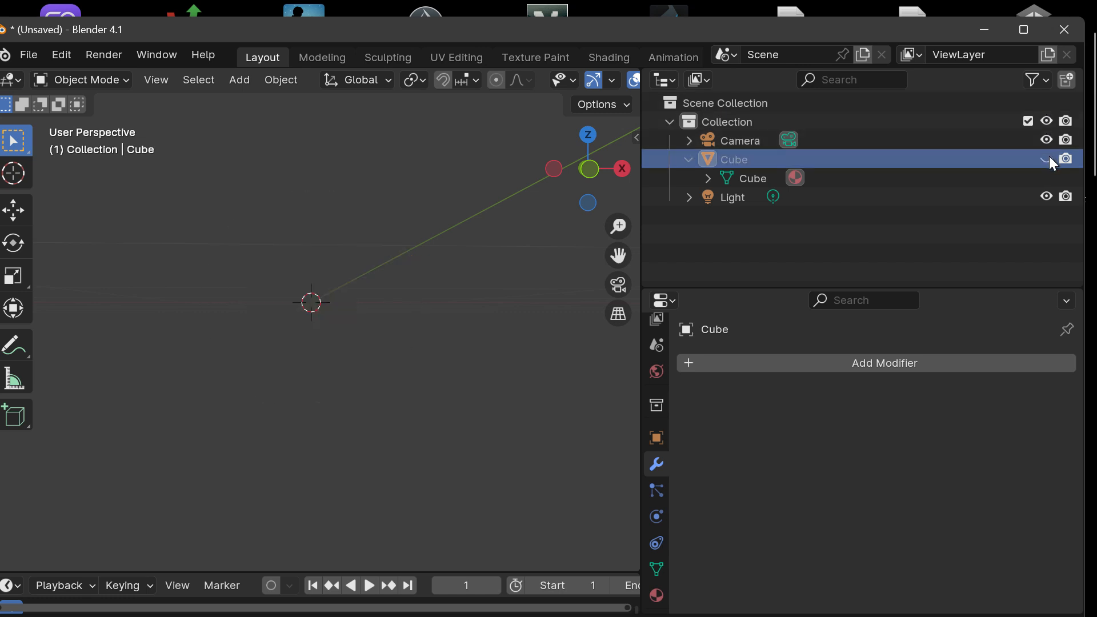
click(1049, 158)
click(1049, 157)
click(1049, 158)
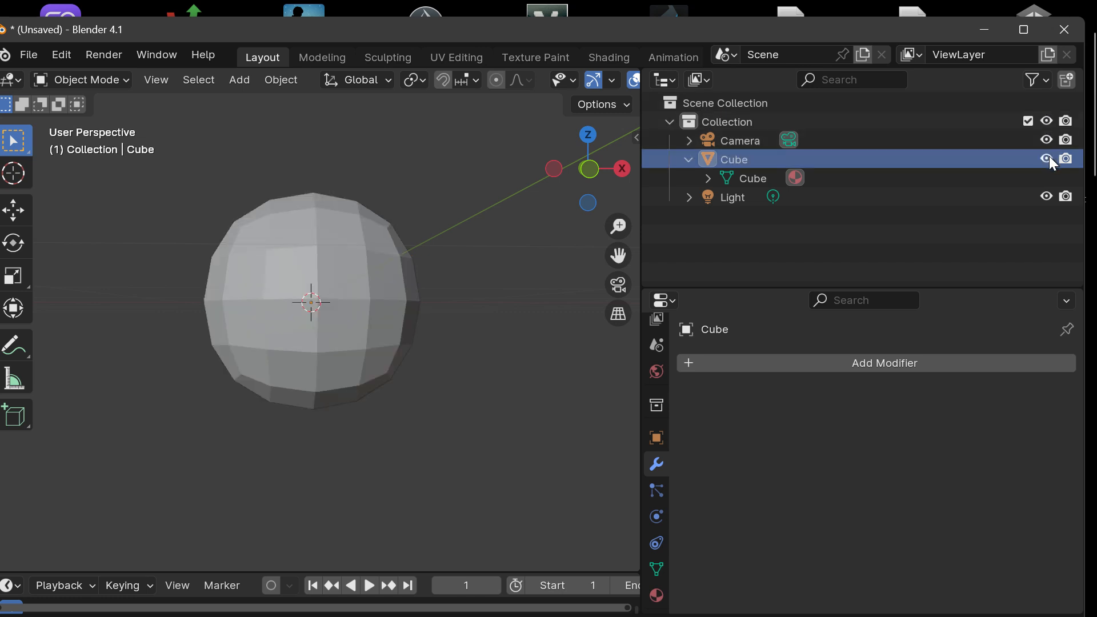
Step: Rename the Cube object as Head_Cube in the Outliner
click(729, 161)
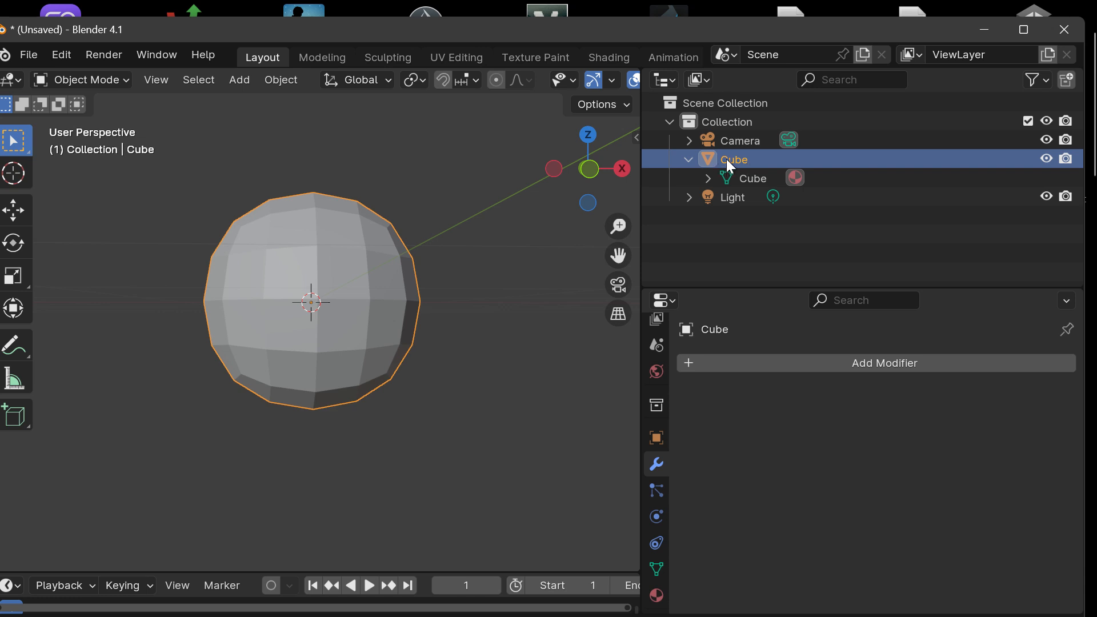
double_click(725, 159)
key(Home)
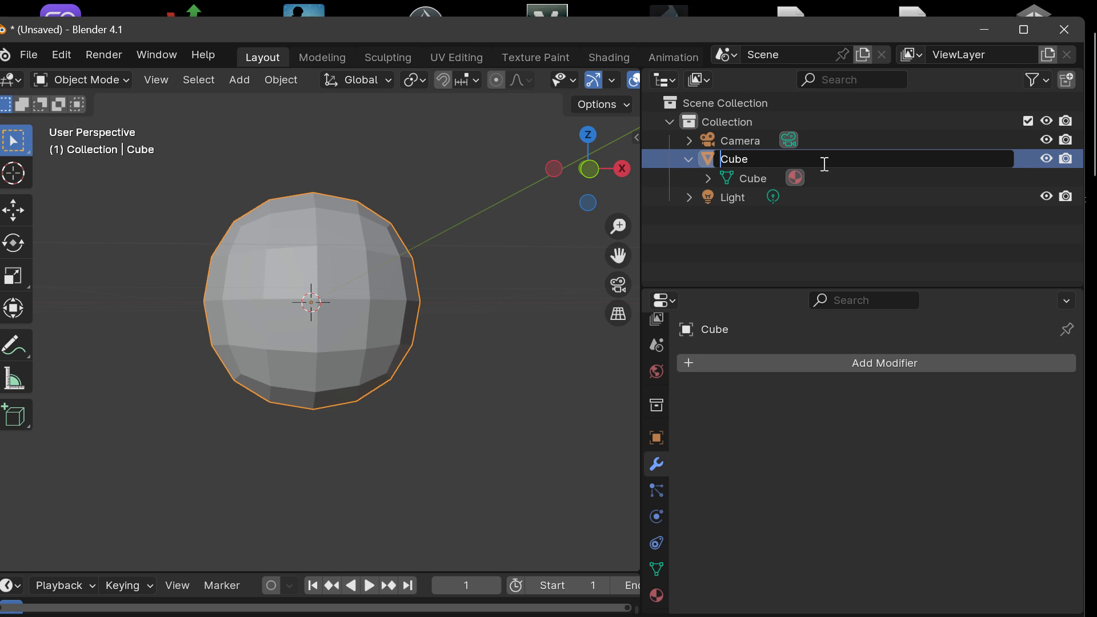
text(Head_)
key(Return)
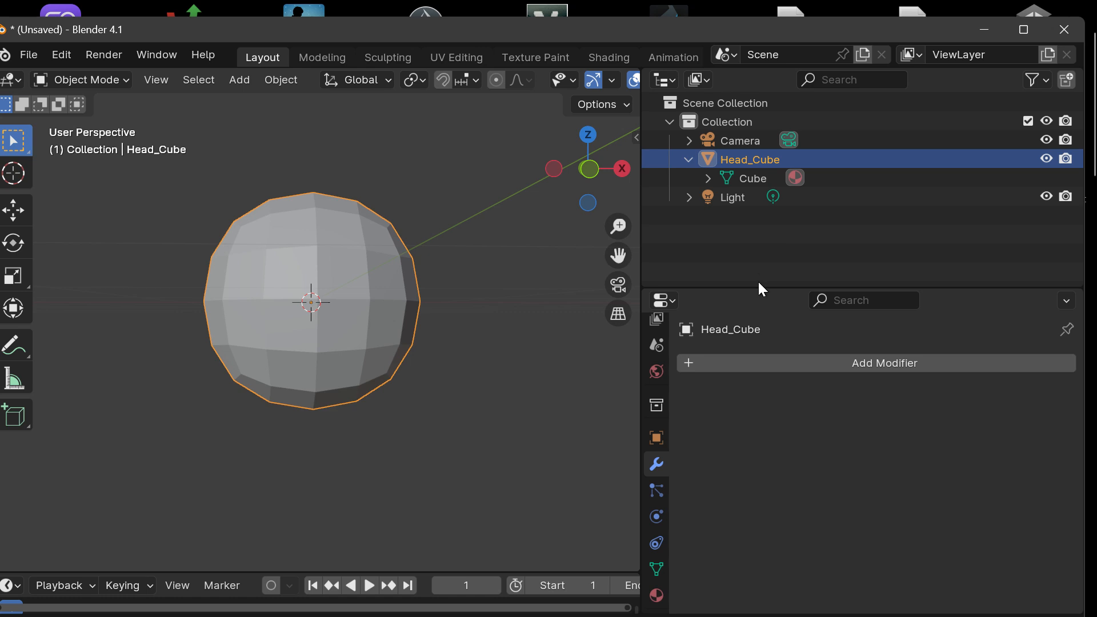
Step: Make the Outliner taller than the Properties editor and widen the 3D Viewport to most of the window
drag(752, 289, 789, 487)
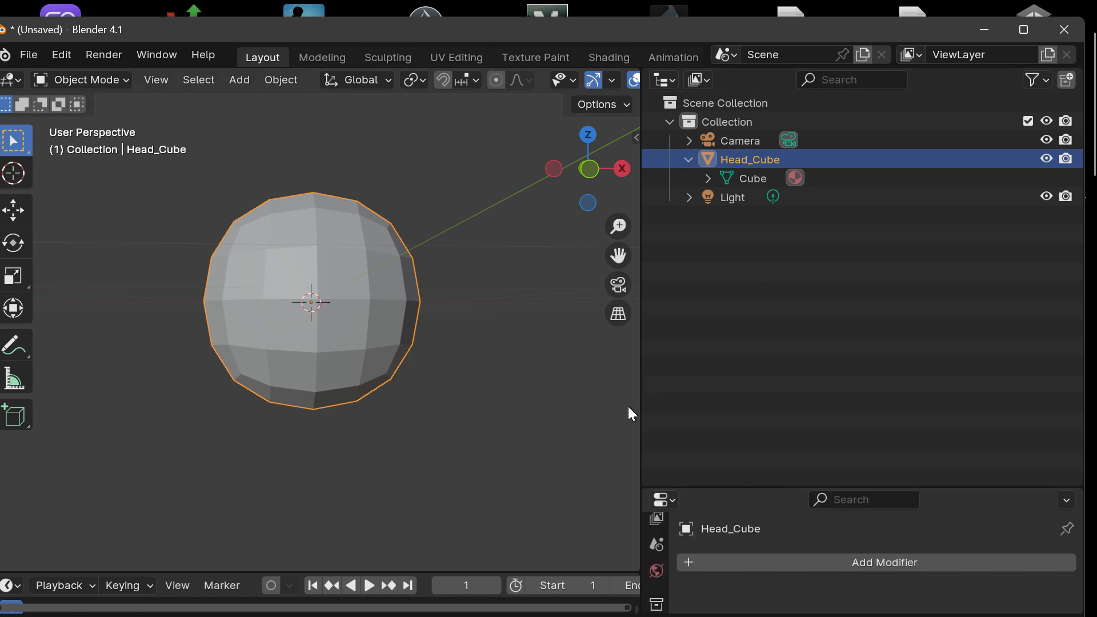
drag(642, 402, 927, 386)
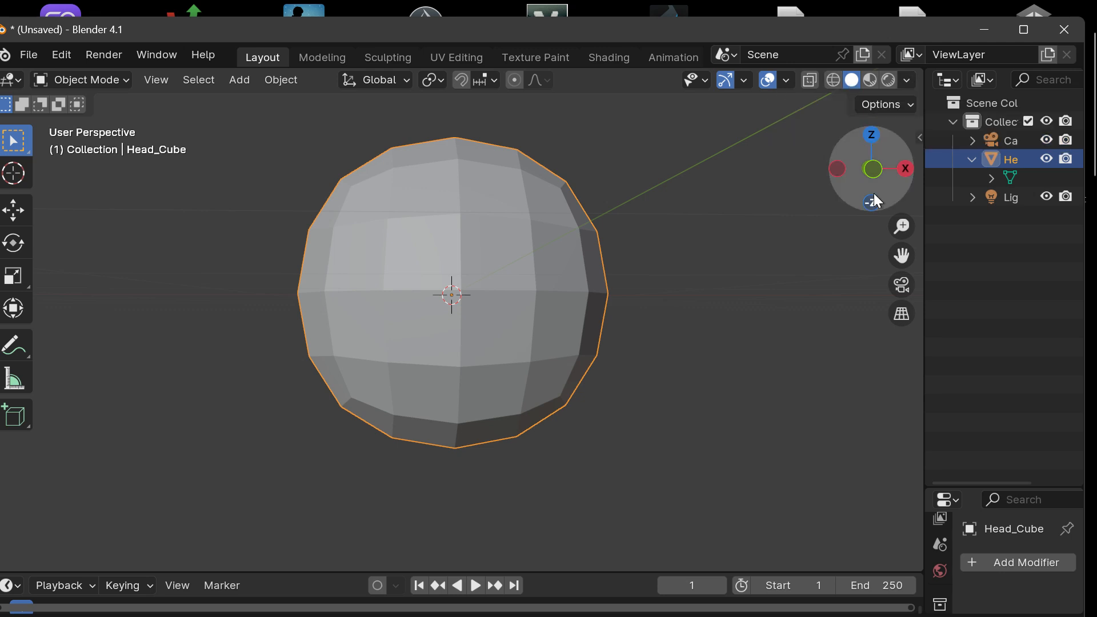
Step: Compare Rendered, Material Preview, Solid and Wireframe shading on Head_Cube, ending with Rendered shading
drag(873, 193, 893, 101)
click(888, 80)
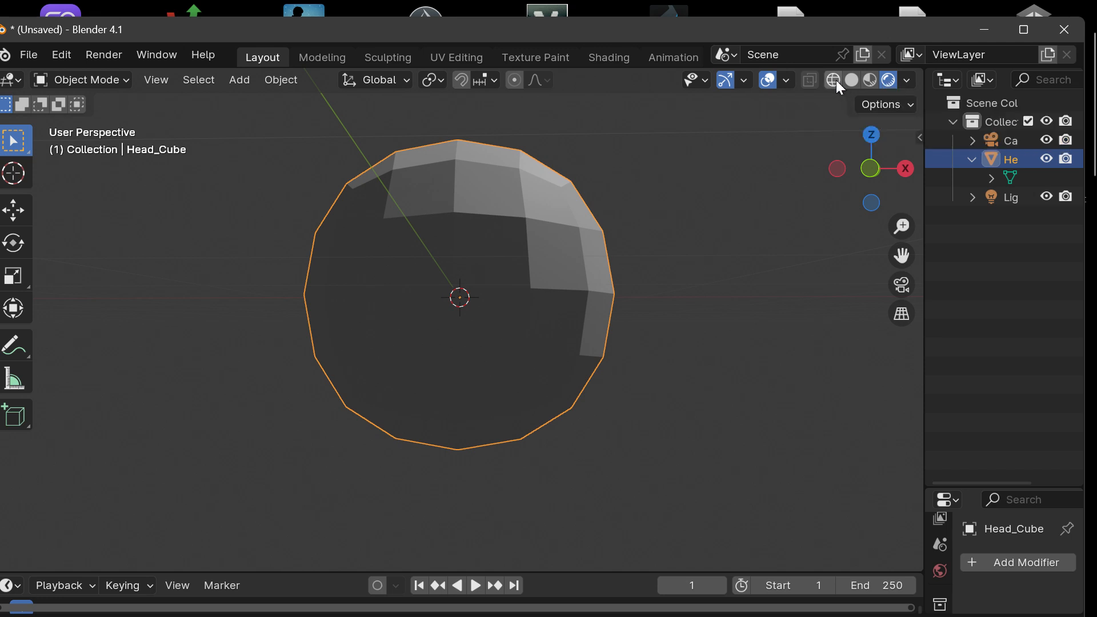
mouse_move(861, 166)
mouse_down()
mouse_move(808, 174)
mouse_move(786, 160)
mouse_up()
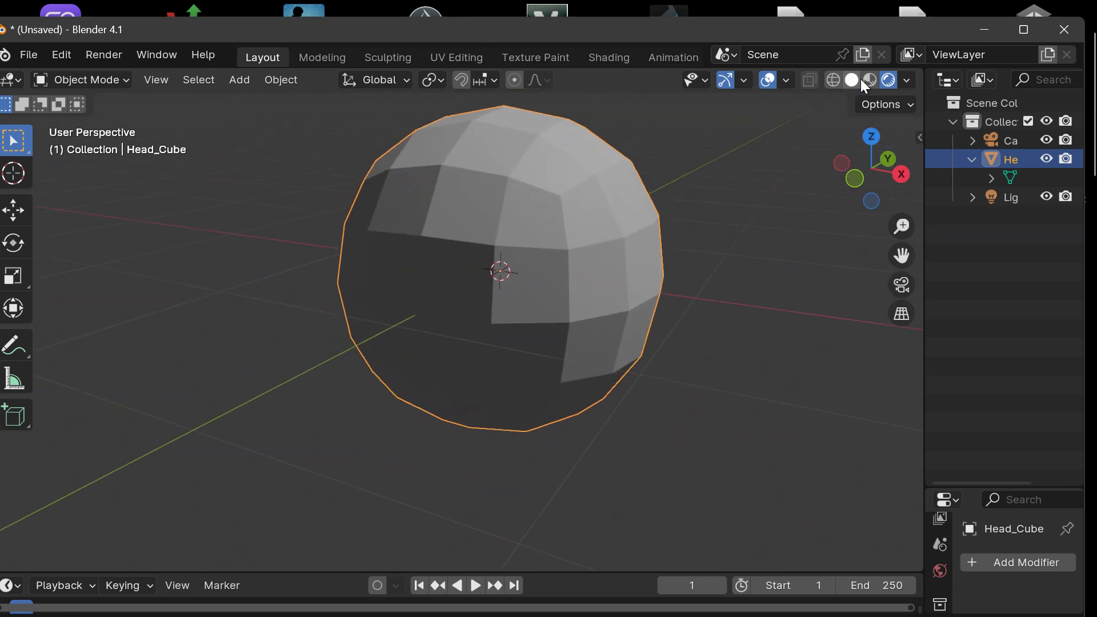
click(870, 80)
click(852, 80)
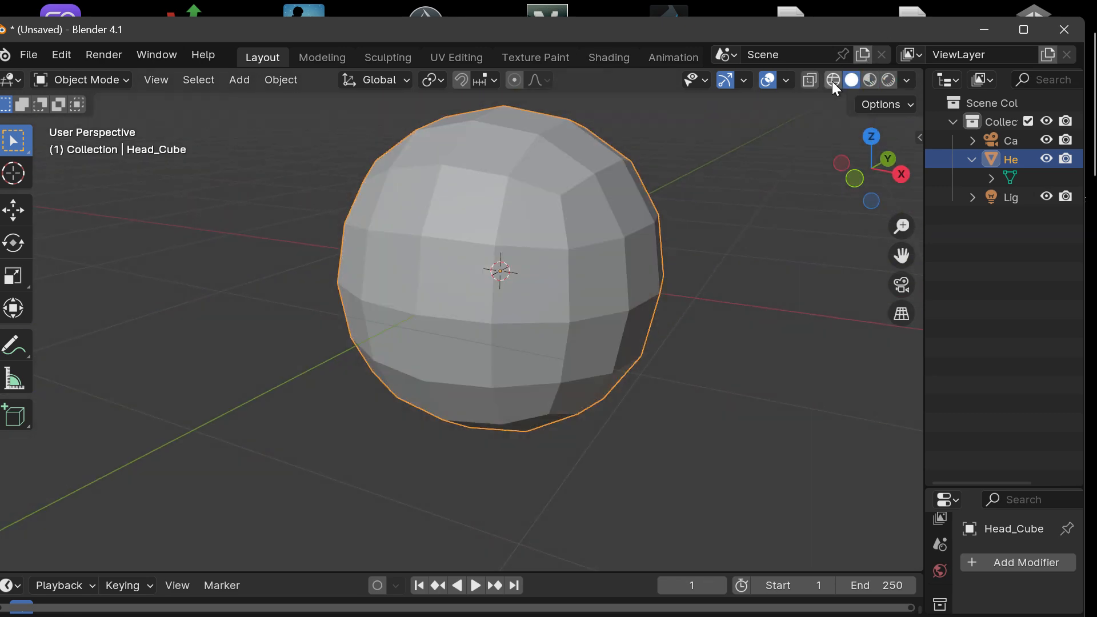
click(833, 80)
click(810, 80)
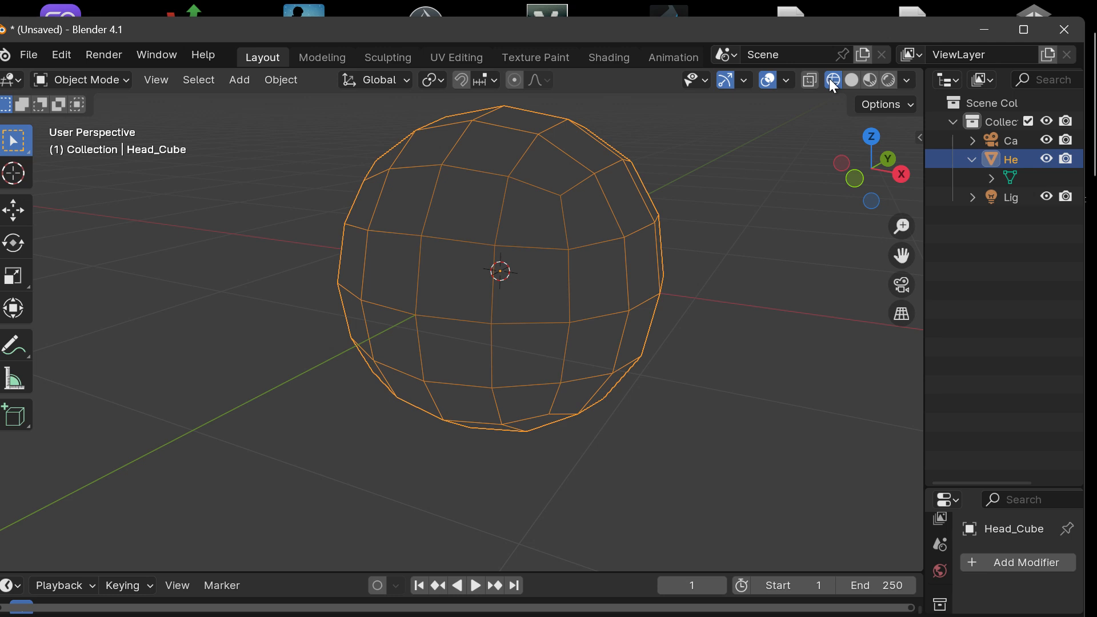
click(852, 80)
click(888, 80)
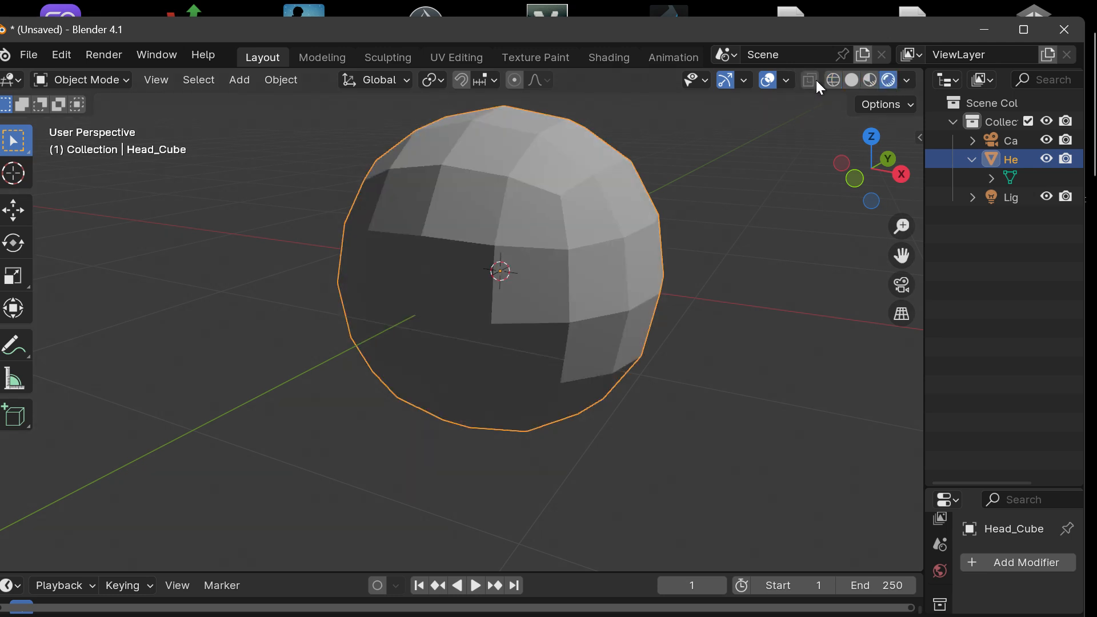
Step: Turn on X-Ray and compare Material Preview with Rendered shading on Head_Cube, finishing in Rendered
click(815, 81)
click(906, 82)
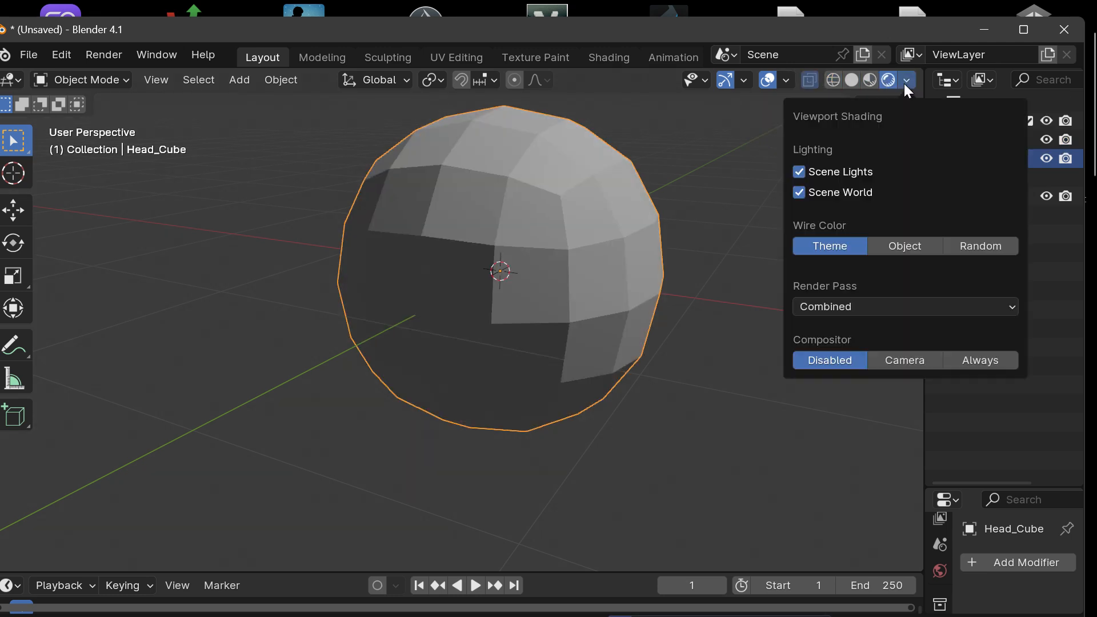
click(902, 84)
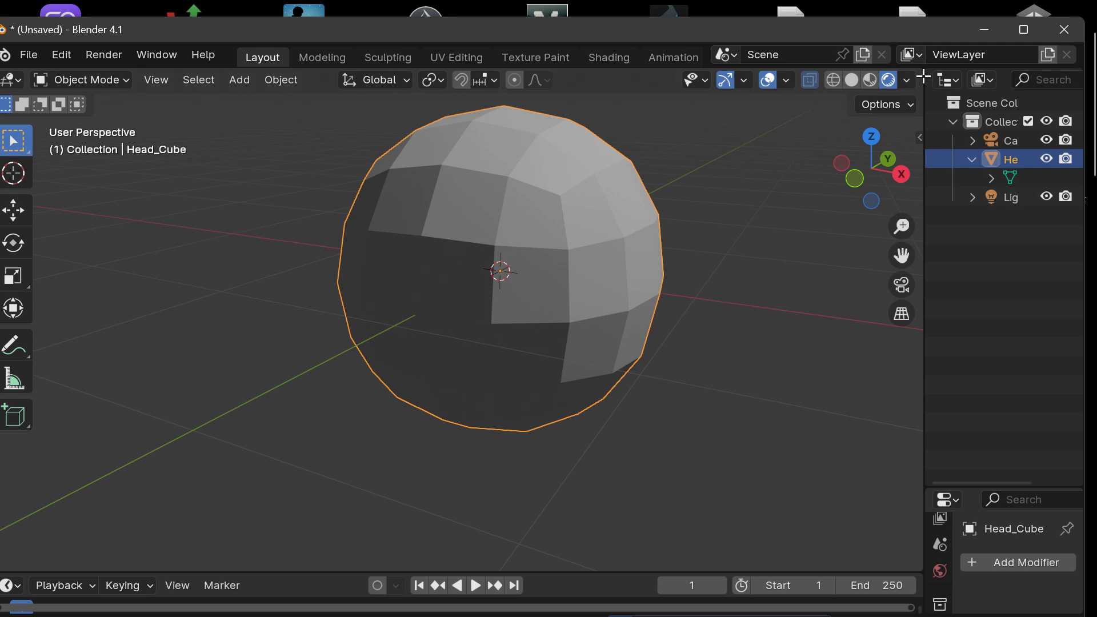
click(869, 80)
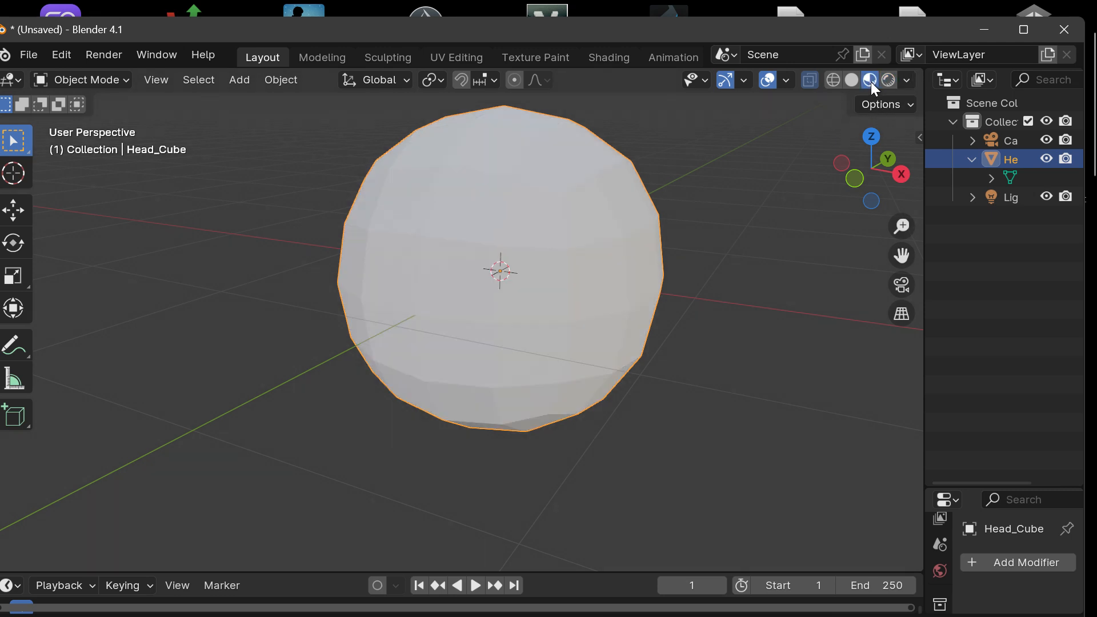
click(901, 80)
click(900, 78)
click(887, 80)
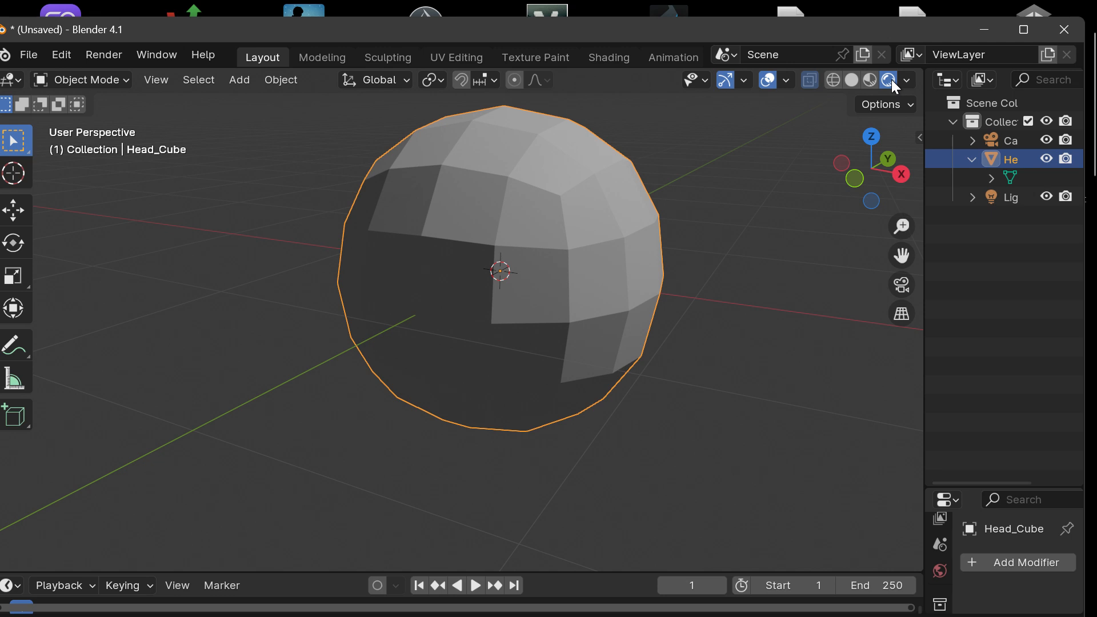
Step: Turn off Scene World lighting for the Rendered viewport shading
click(906, 80)
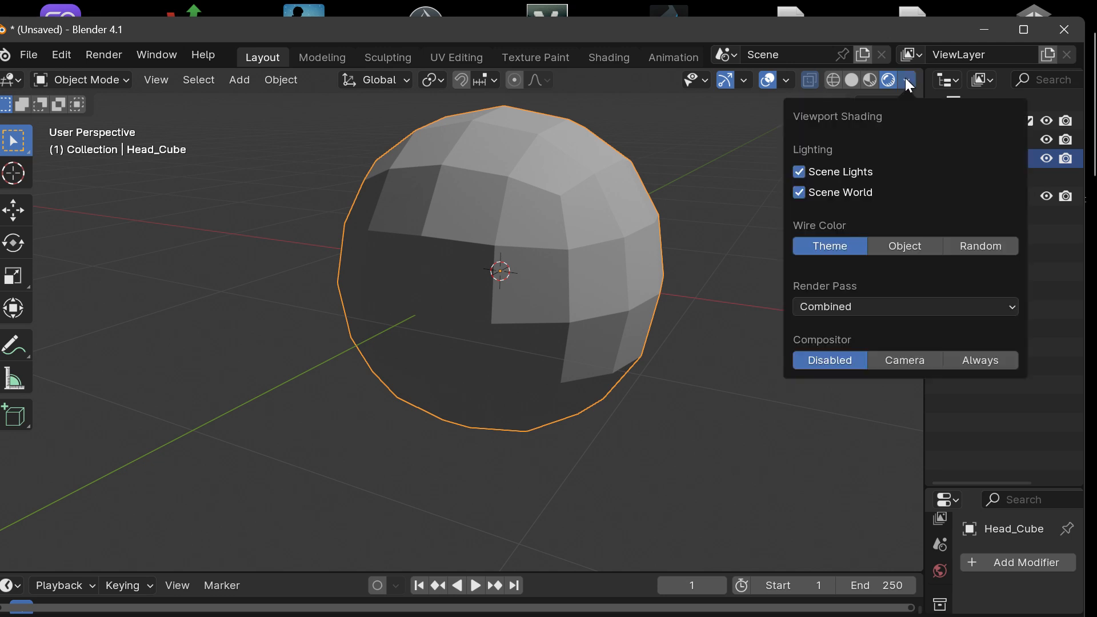
click(839, 192)
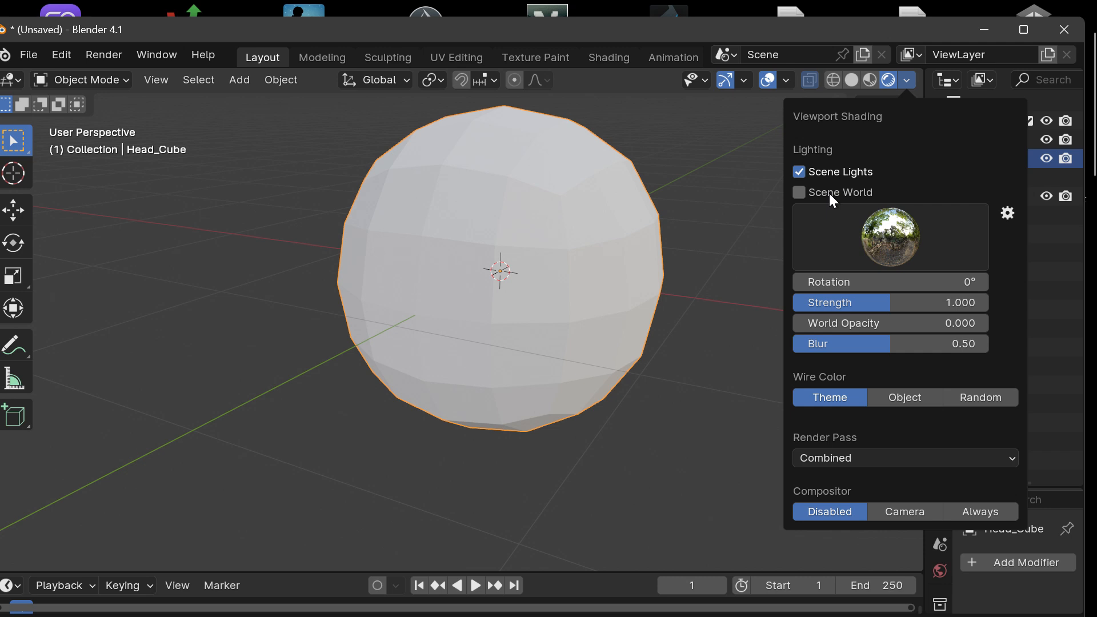
click(828, 193)
click(819, 193)
Step: Compare the interior, city and sunrise field HDRIs as viewport lighting on Head_Cube, finishing with the city HDRI
click(901, 240)
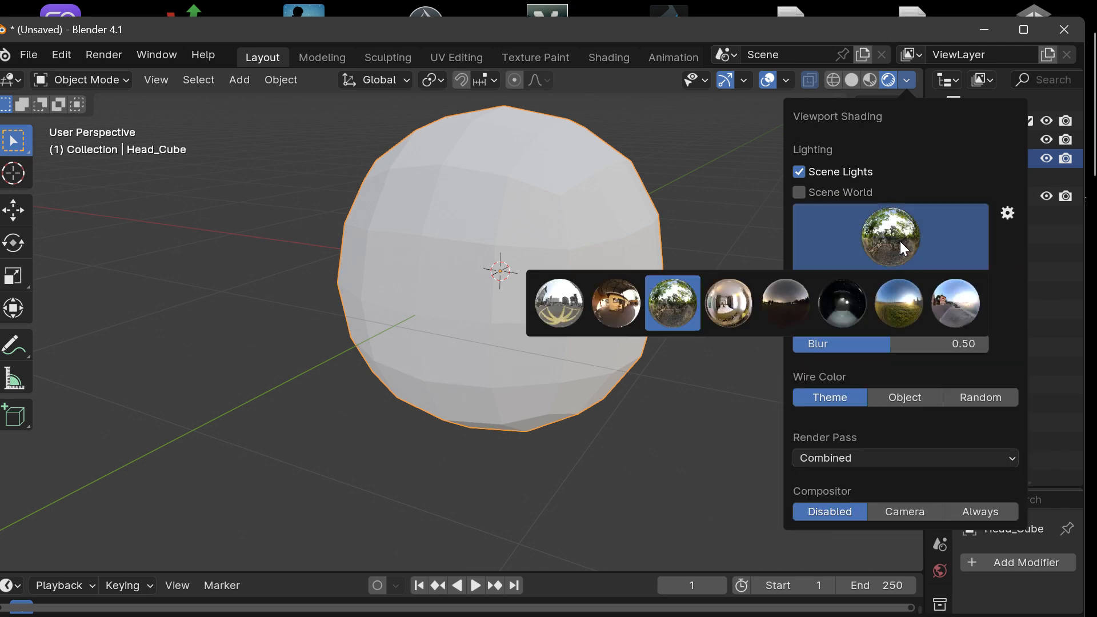
click(617, 300)
click(895, 245)
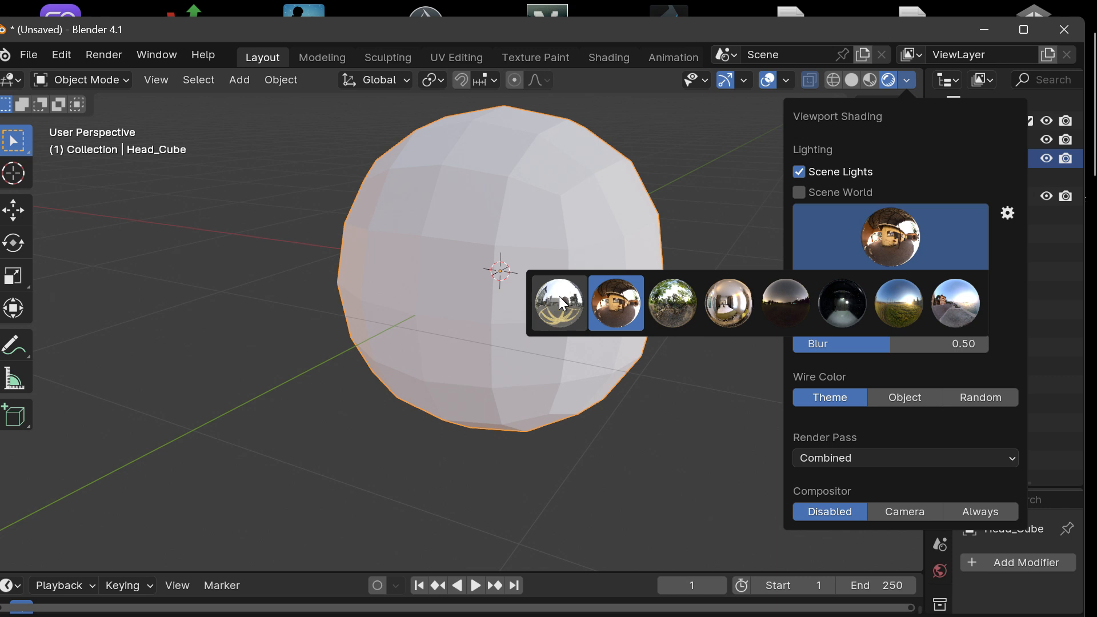
click(559, 297)
click(905, 255)
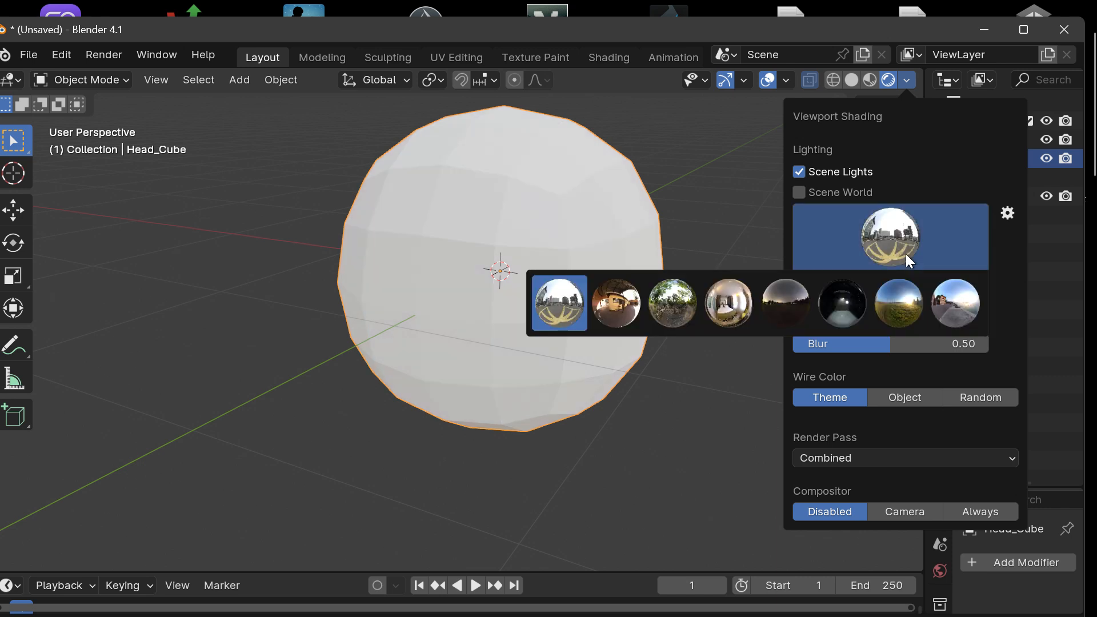
click(895, 304)
click(876, 235)
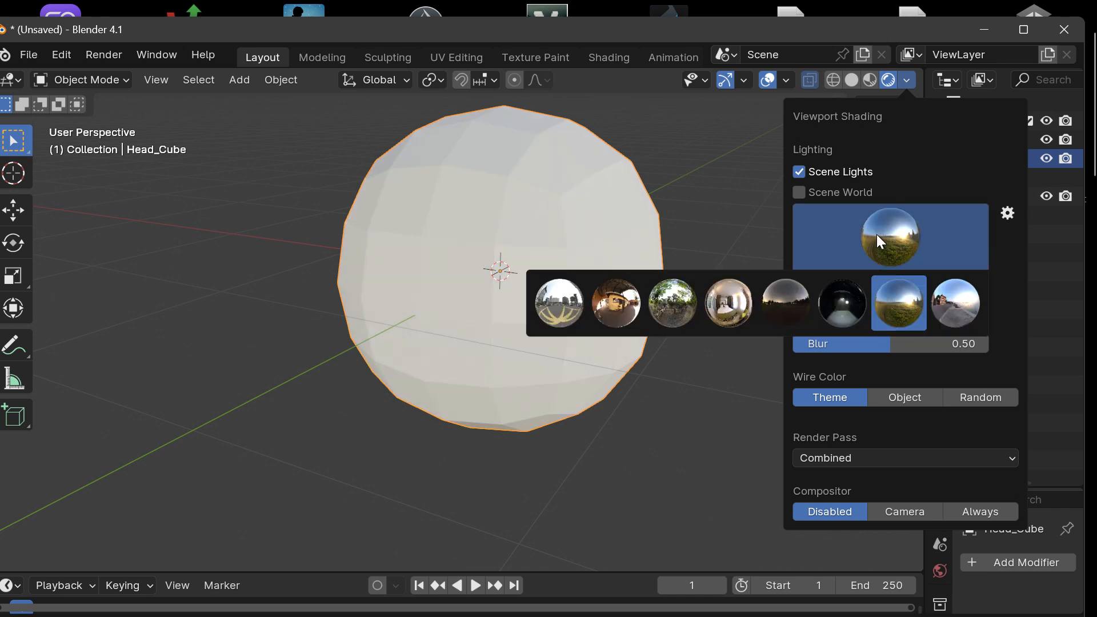
click(576, 301)
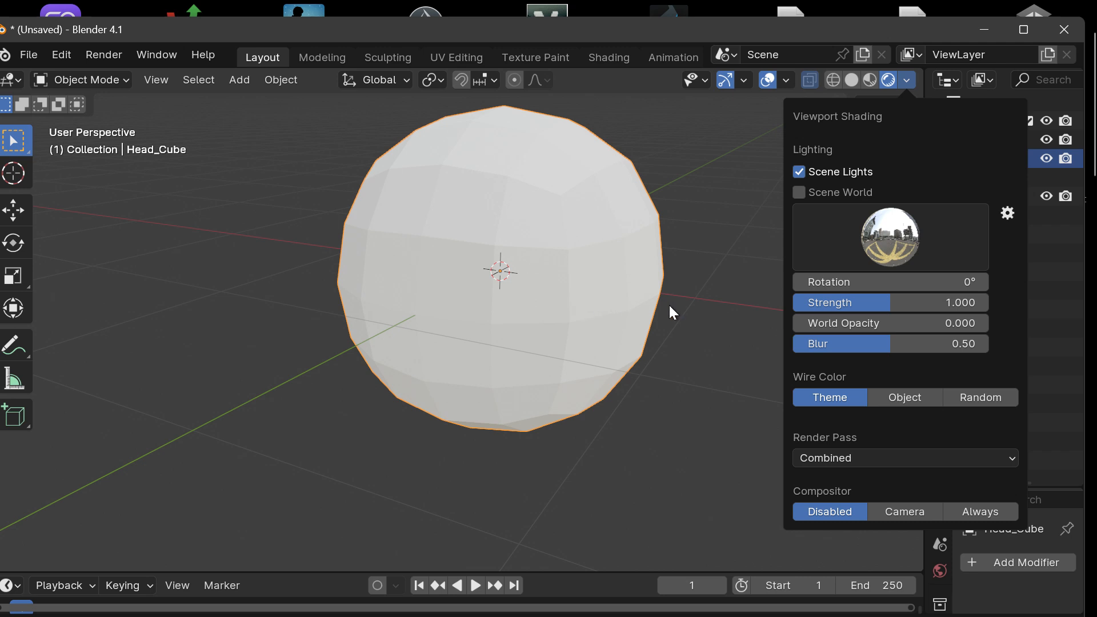
Step: Set the city HDRI's rotation to 10.3°, strength to 0.413 and world opacity to 0.436
mouse_move(875, 300)
mouse_down()
mouse_move(792, 300)
mouse_move(900, 300)
mouse_move(809, 300)
mouse_move(872, 282)
mouse_move(813, 283)
mouse_up()
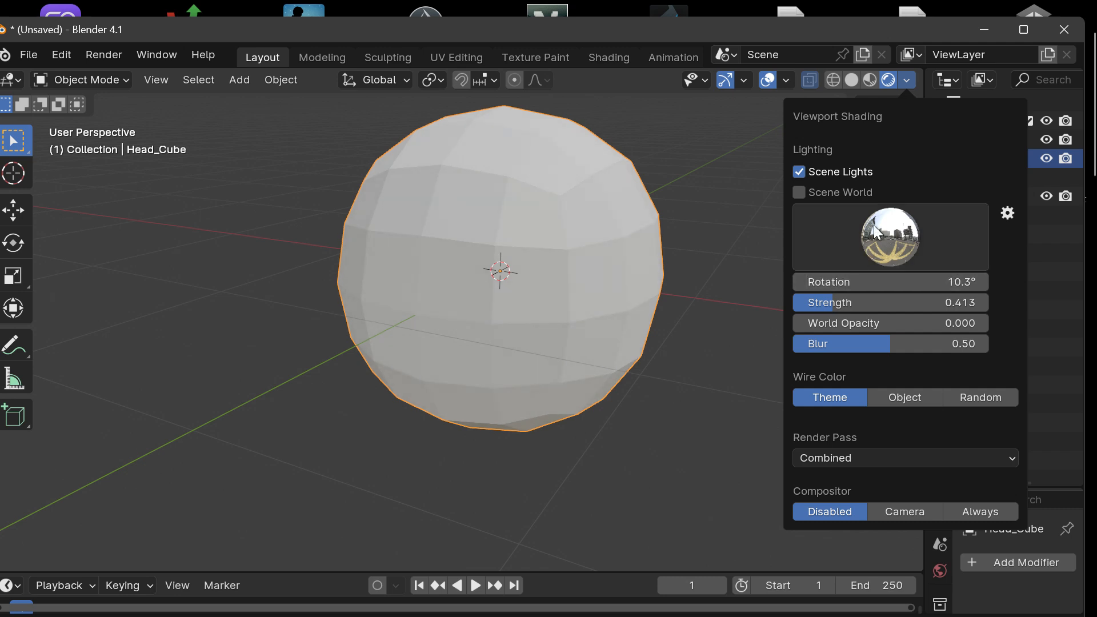
click(887, 229)
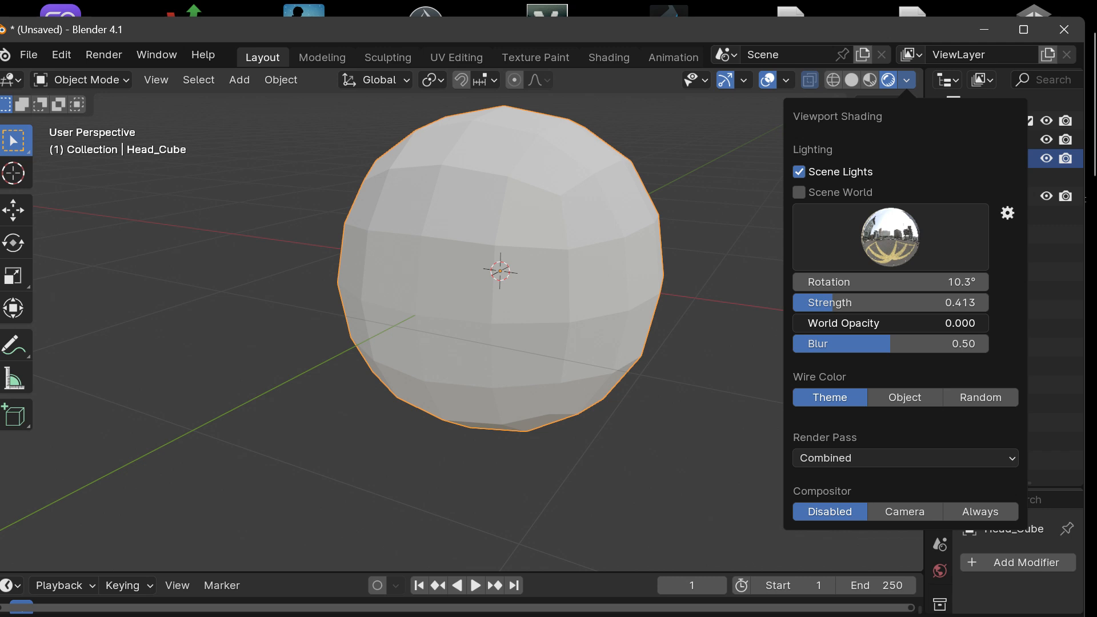
double_click(834, 325)
click(861, 358)
click(862, 325)
mouse_move(862, 325)
mouse_down()
mouse_move(896, 326)
mouse_move(878, 325)
mouse_up()
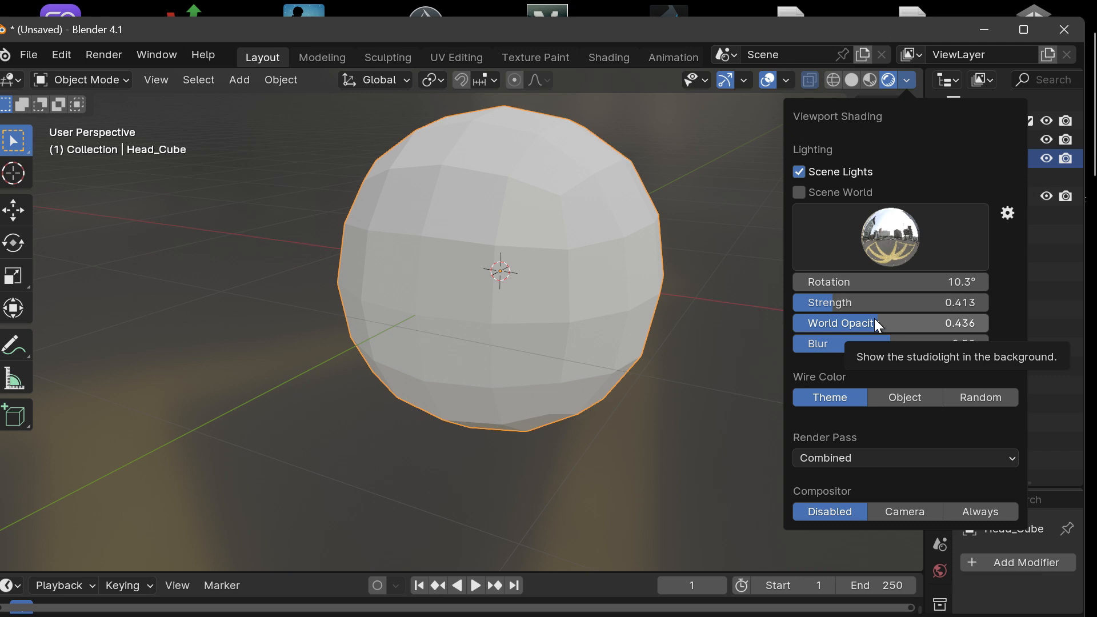
Step: Compare Head_Cube lit with Scene World on and off, leaving Scene World off
click(809, 195)
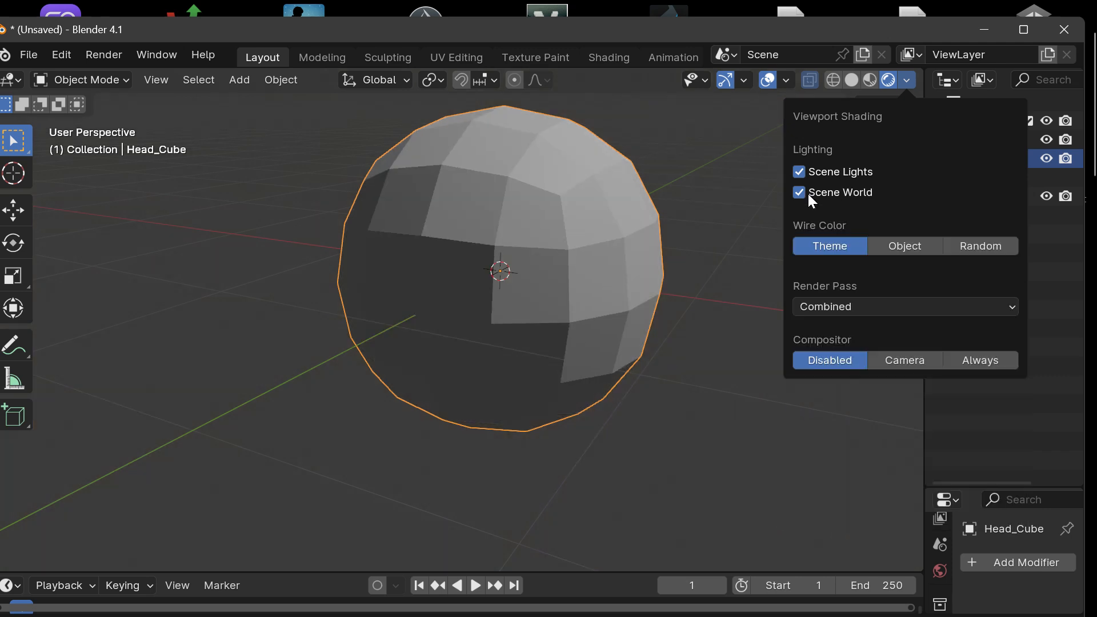
click(846, 191)
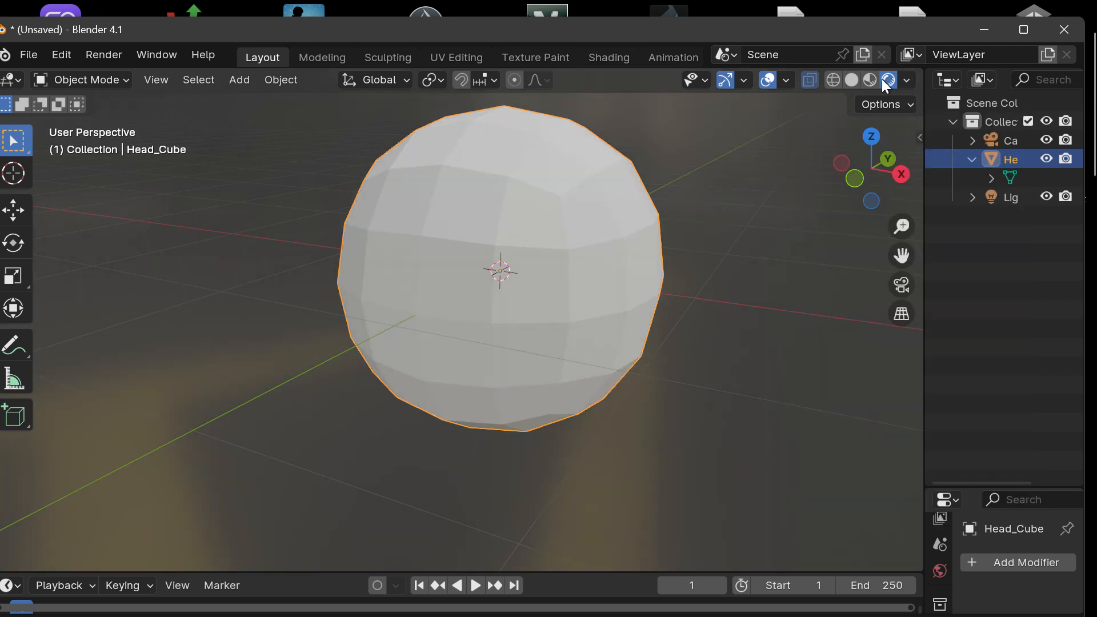
mouse_move(864, 183)
mouse_down()
mouse_move(837, 182)
mouse_move(848, 182)
mouse_up()
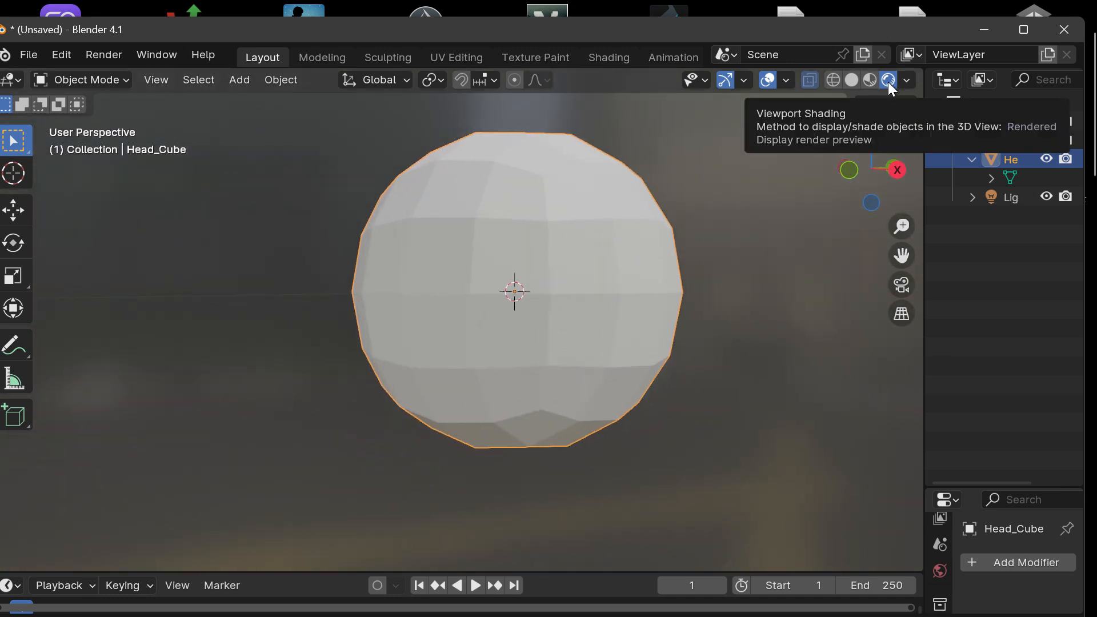
Step: Compare the camera view of Head_Cube with the user perspective view, finishing in the camera view
click(902, 284)
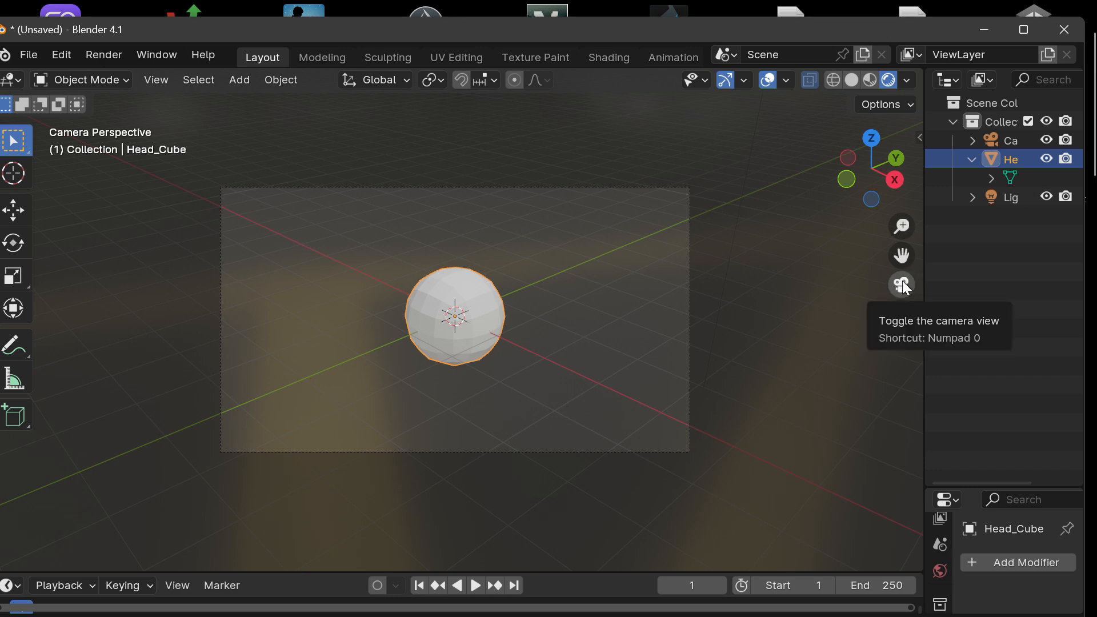
scroll(466, 353, up, 2)
scroll(465, 353, down, 2)
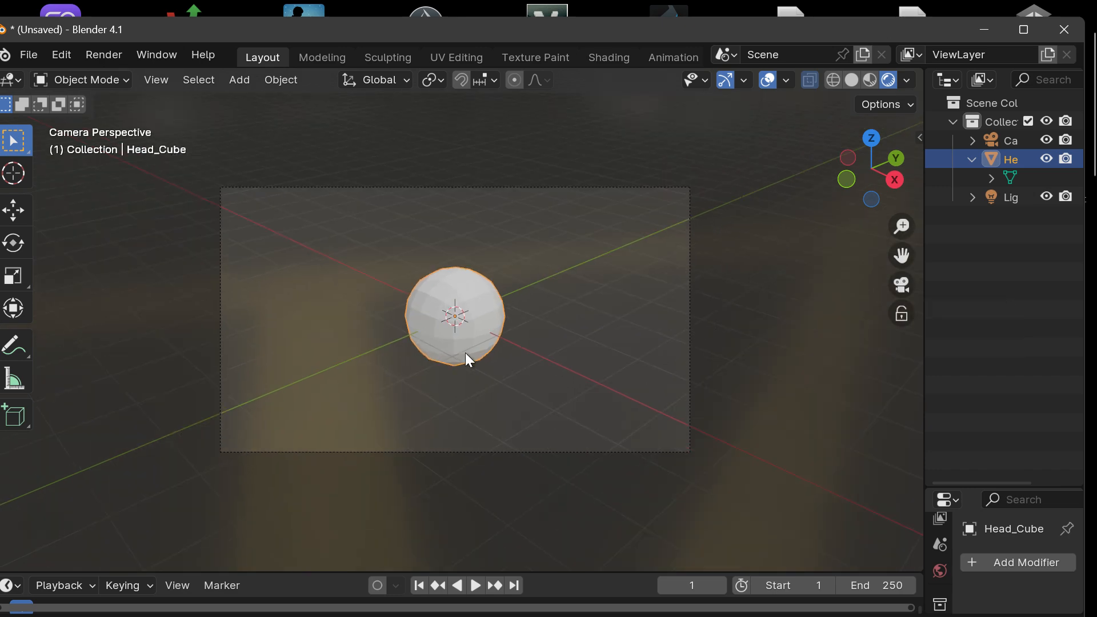
scroll(465, 352, up, 3)
scroll(465, 352, down, 2)
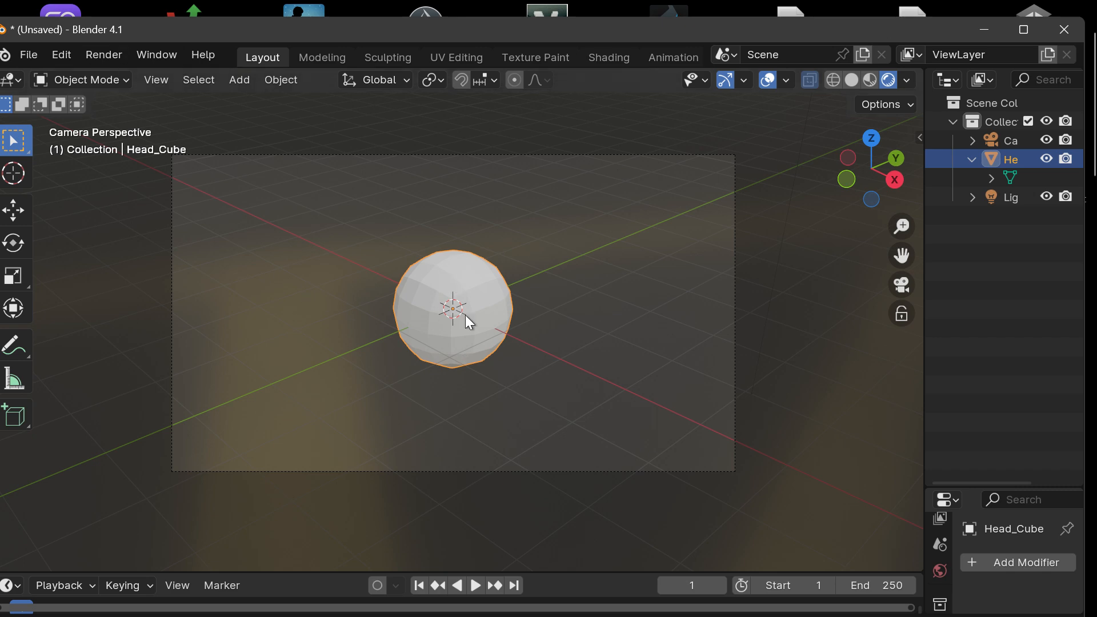
click(903, 287)
click(903, 288)
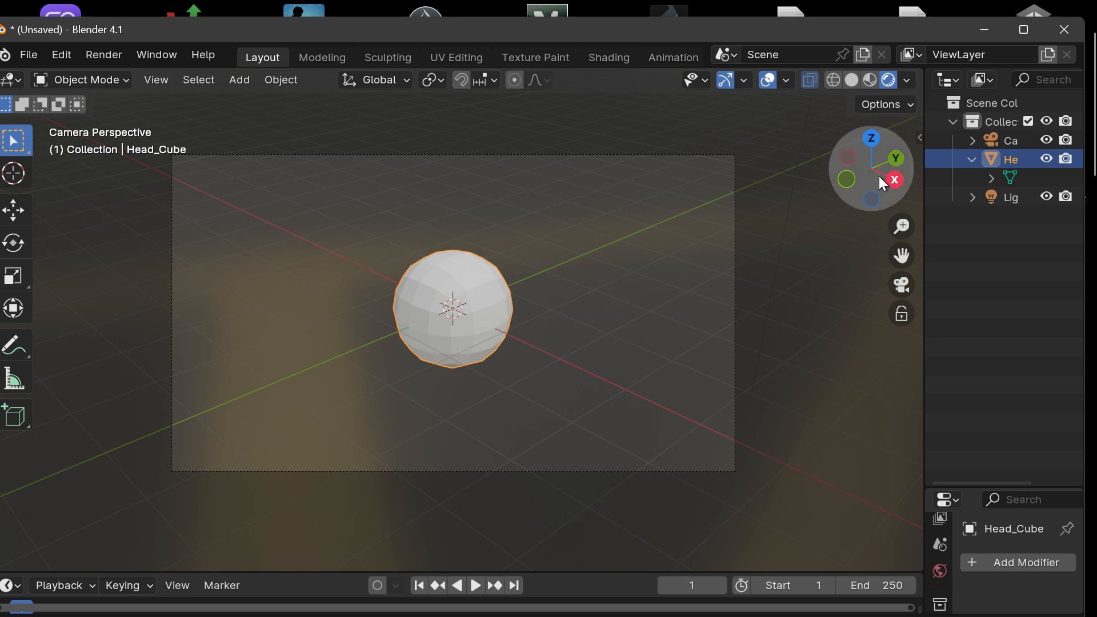
drag(879, 176, 876, 229)
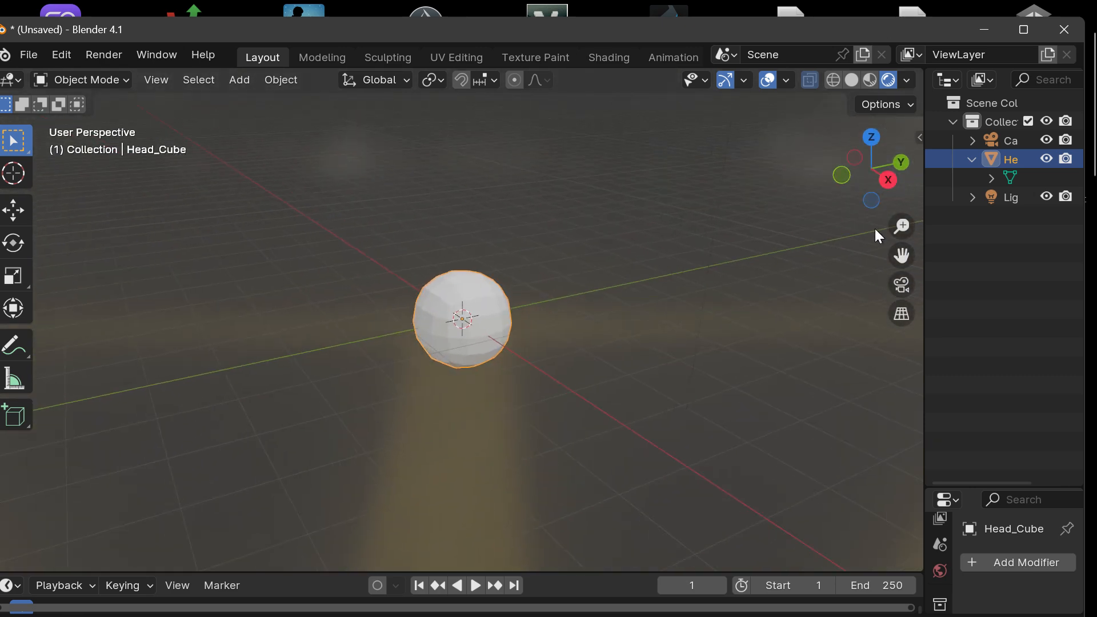
click(902, 287)
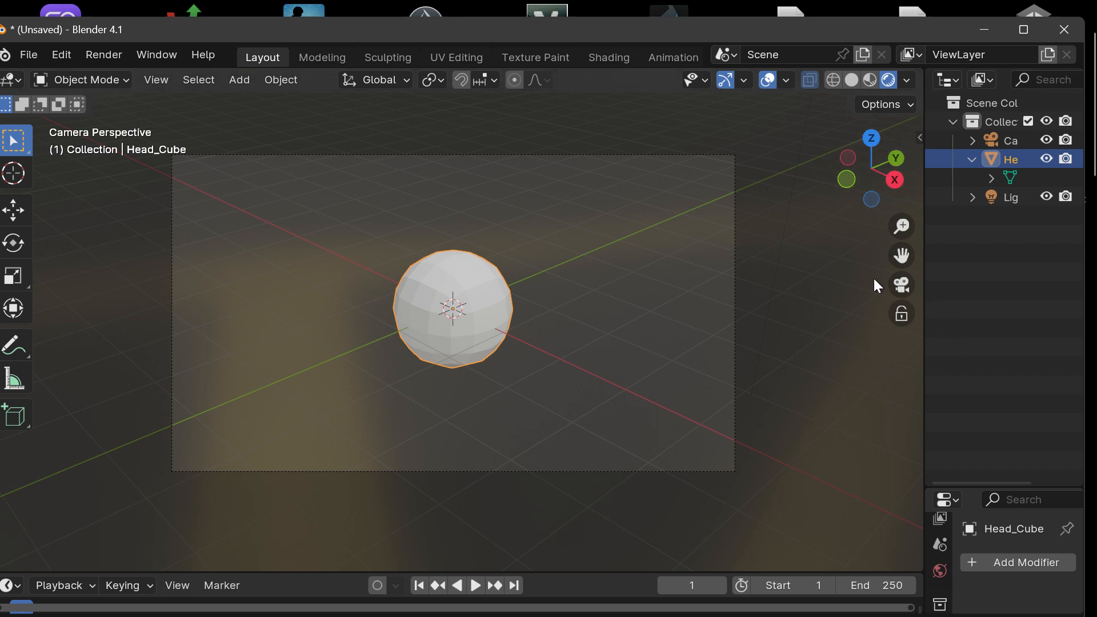
click(901, 286)
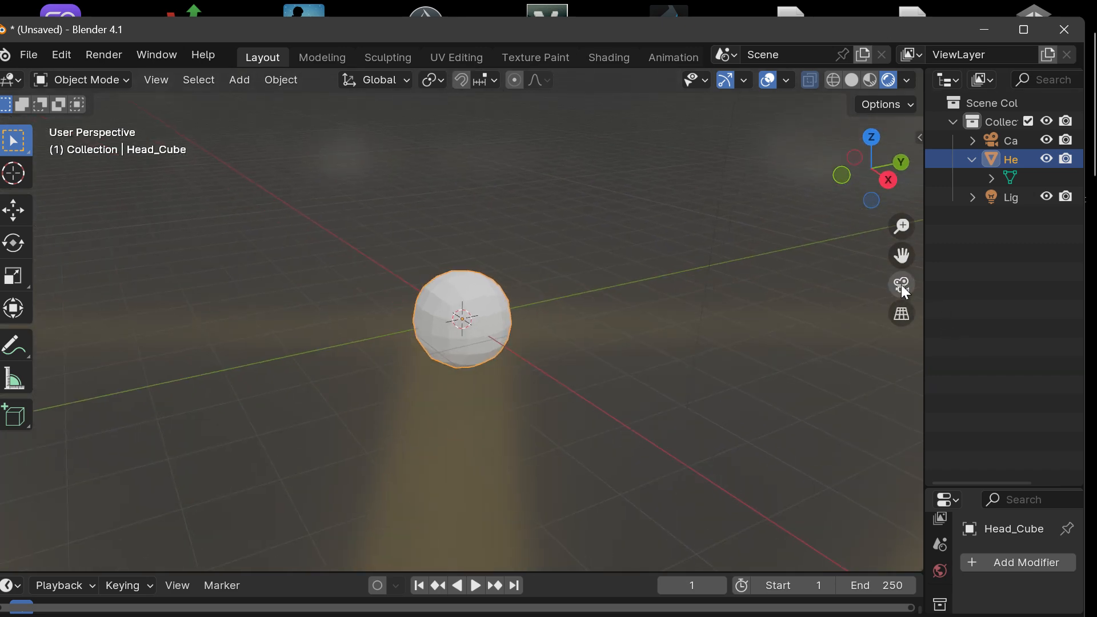
click(902, 285)
click(902, 286)
click(901, 284)
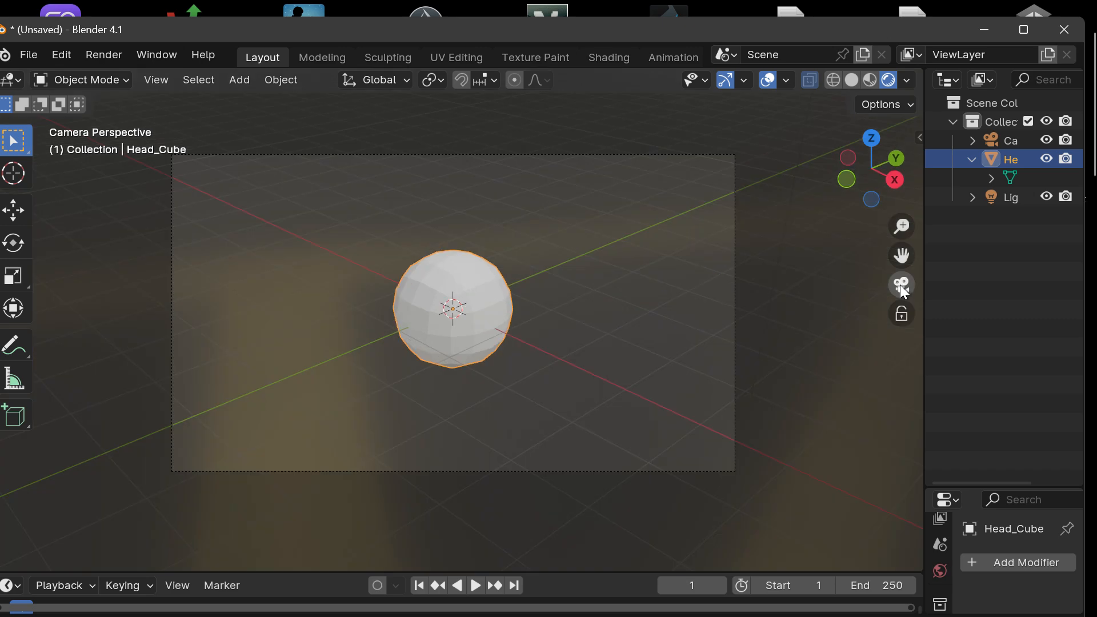
Step: Select the Camera object in the scene and examine Head_Cube through the camera view
drag(876, 176, 346, 250)
scroll(659, 280, down, 7)
scroll(660, 280, up, 4)
click(67, 216)
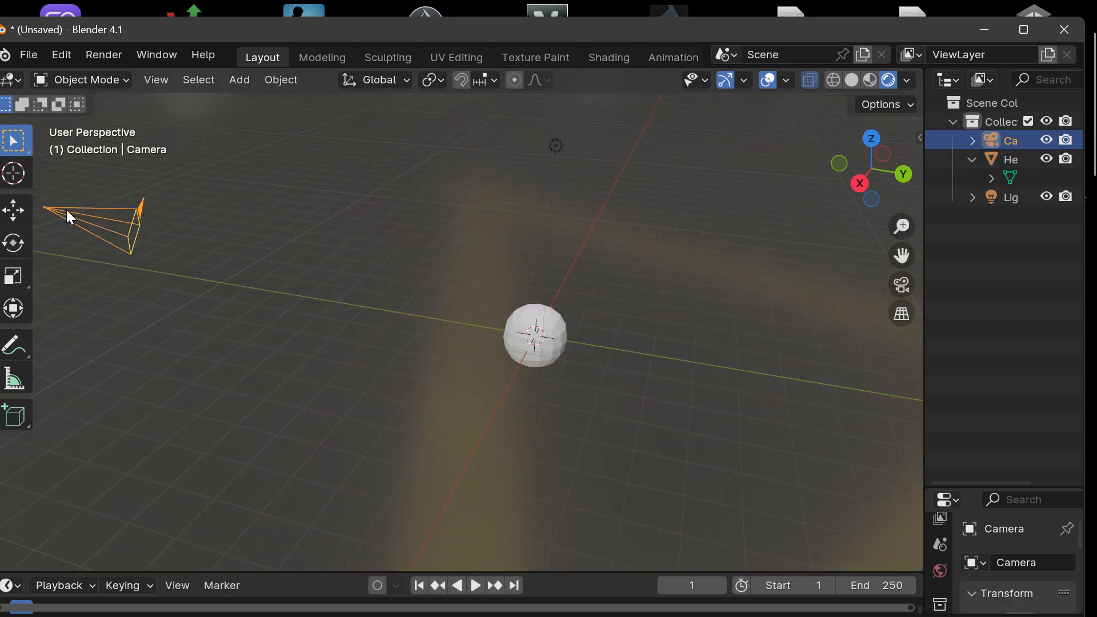
drag(840, 200, 948, 286)
click(902, 285)
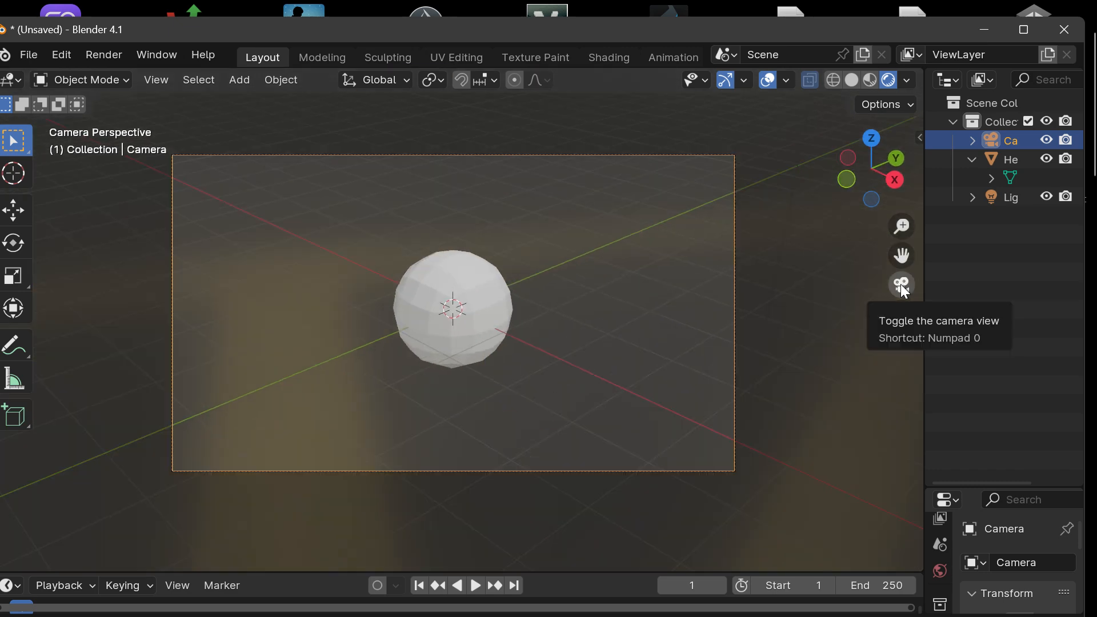
scroll(550, 311, up, 2)
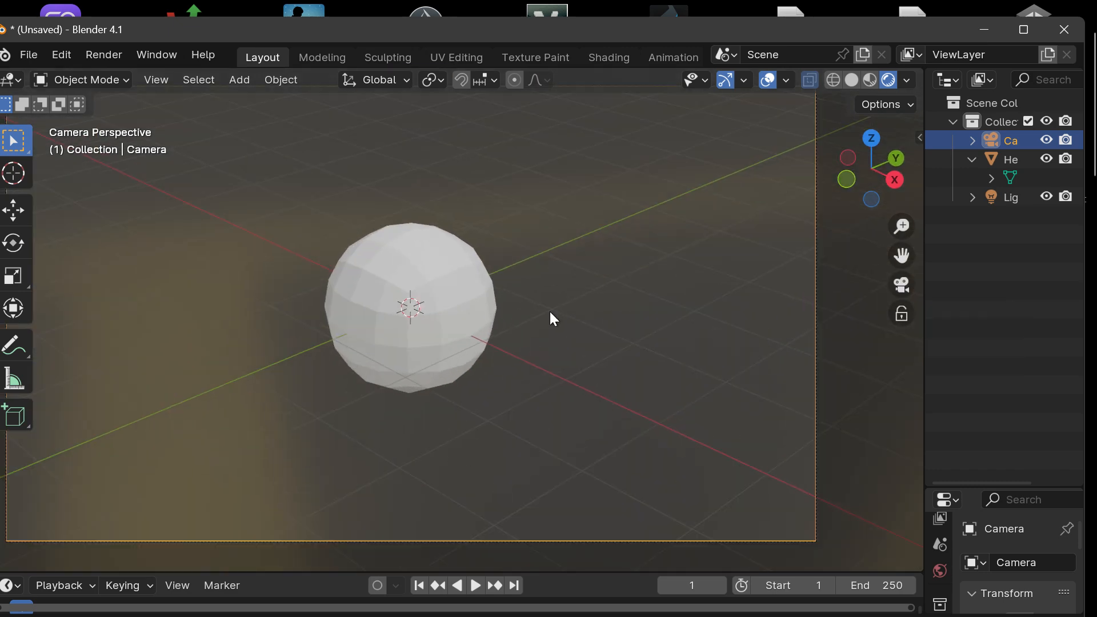
scroll(549, 311, down, 2)
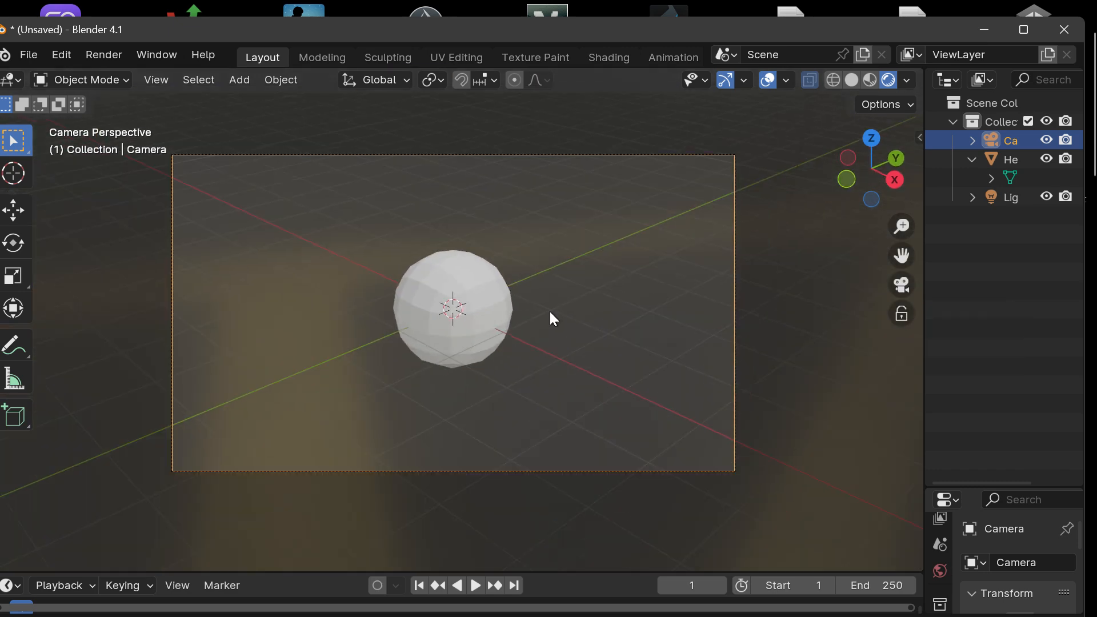
Step: Leave the camera view and frame Head_Cube centrally in the user perspective view
click(901, 286)
drag(872, 168, 880, 147)
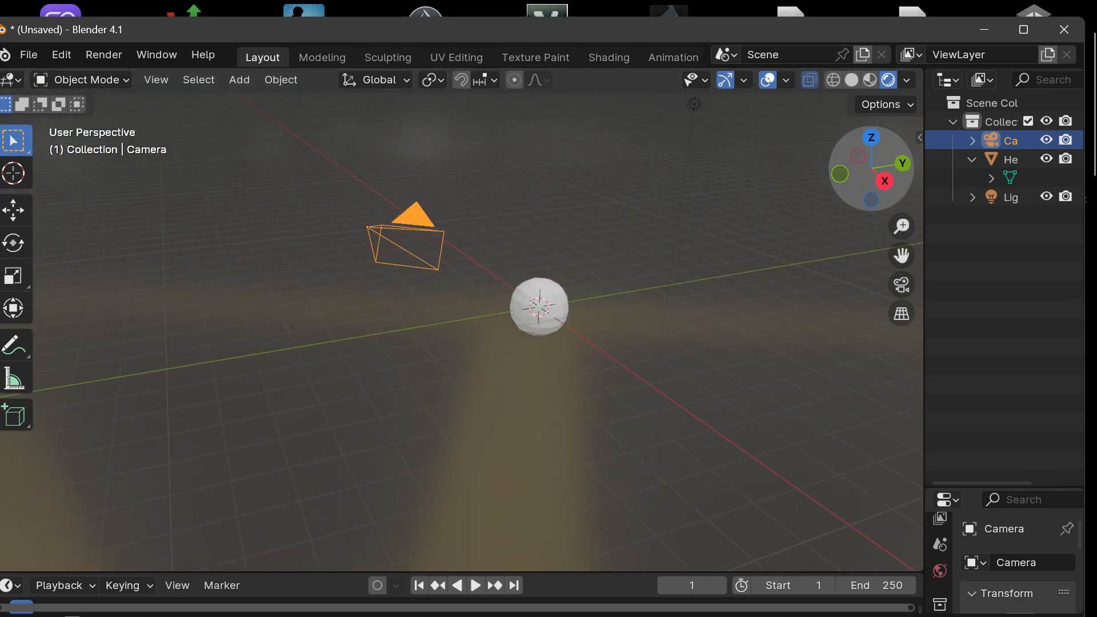
drag(902, 256, 806, 263)
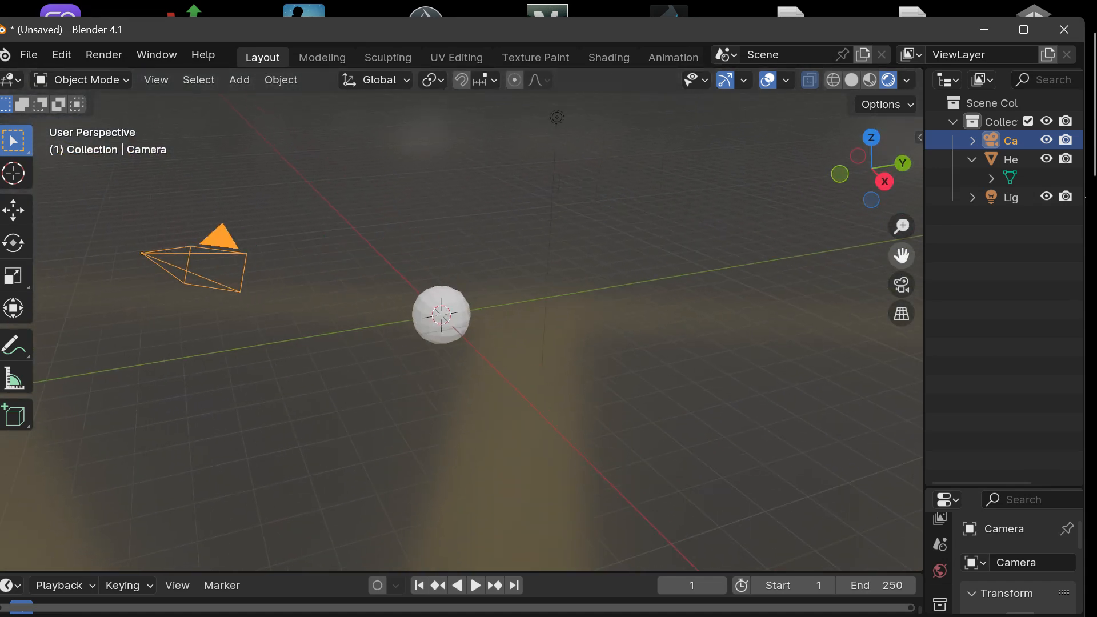
scroll(595, 342, up, 5)
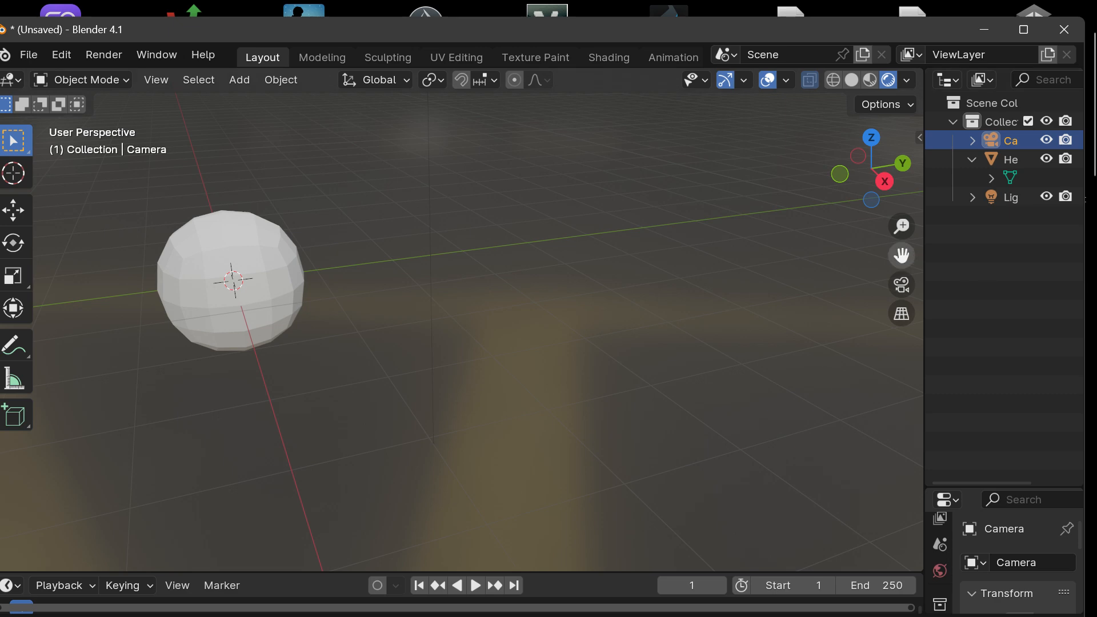
drag(906, 250, 1095, 259)
drag(872, 169, 738, 184)
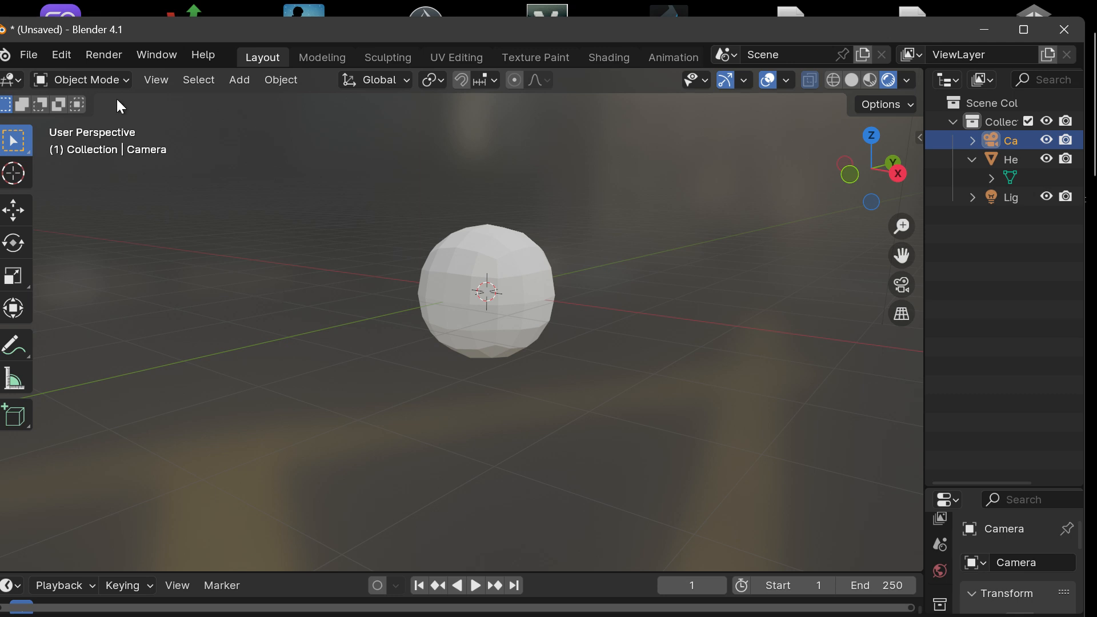
click(91, 80)
click(76, 76)
click(96, 78)
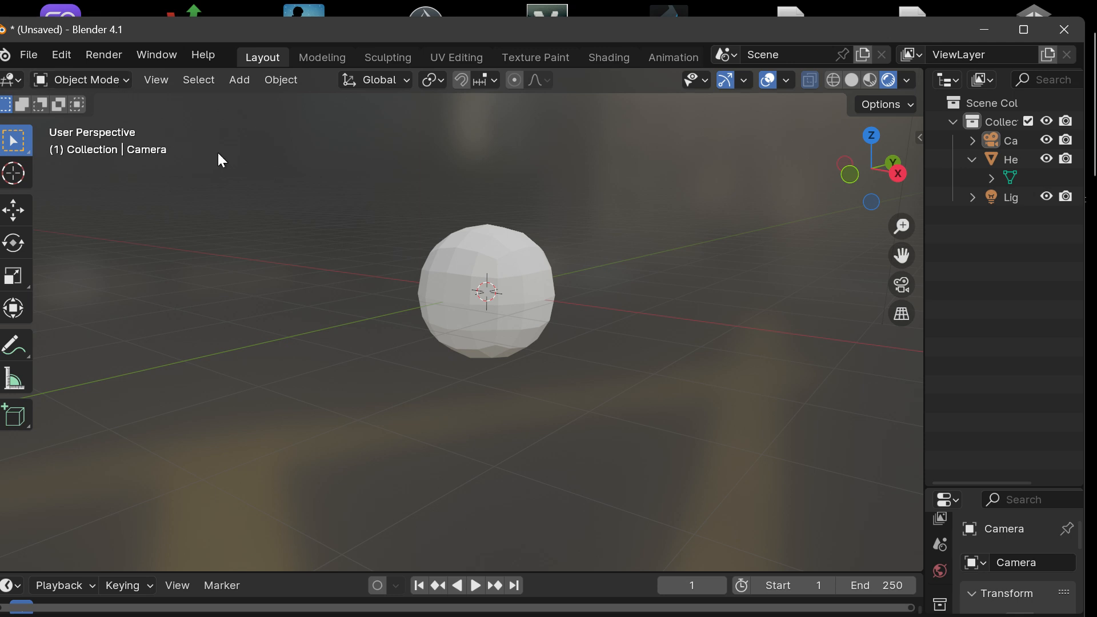
key(Caps_Lock)
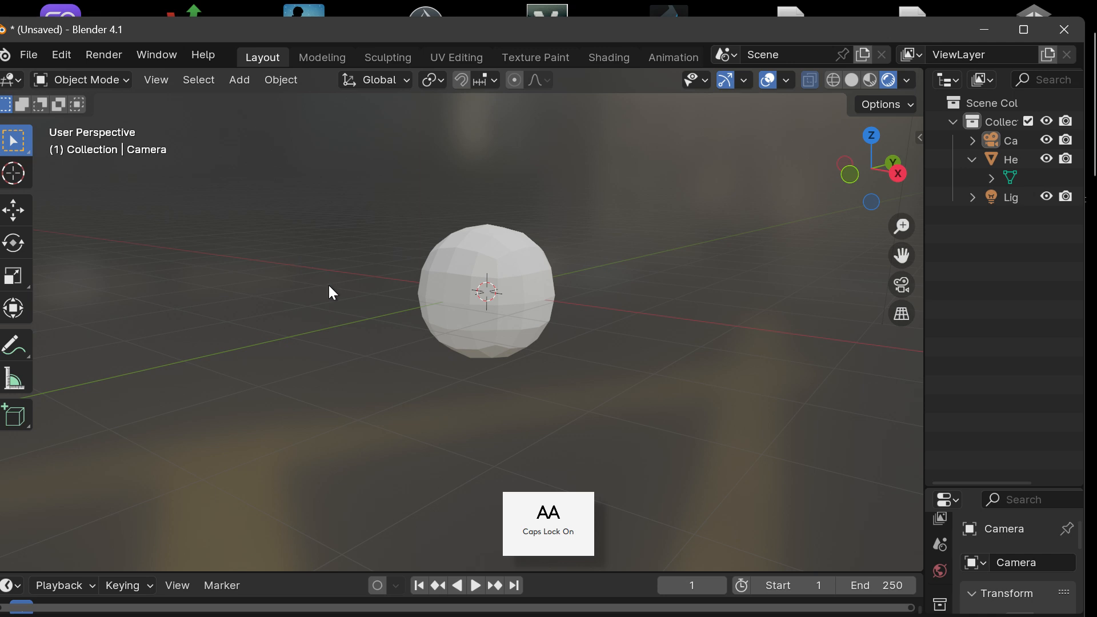
key(Caps_Lock)
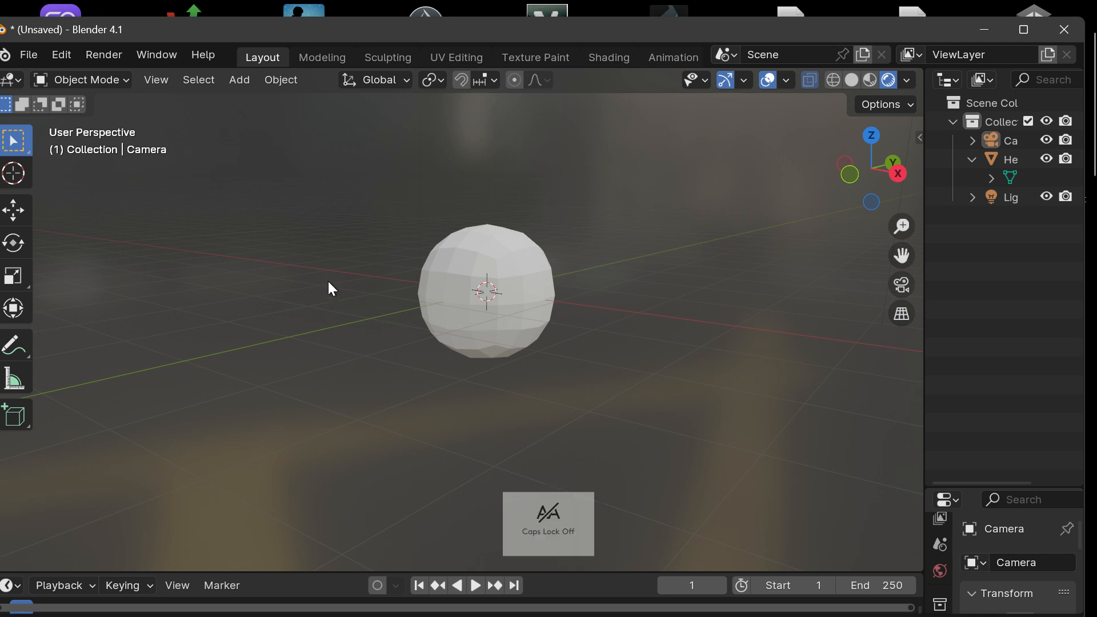
Step: Select Head_Cube and enter Edit Mode with its mesh framed close up
click(435, 312)
key(Tab)
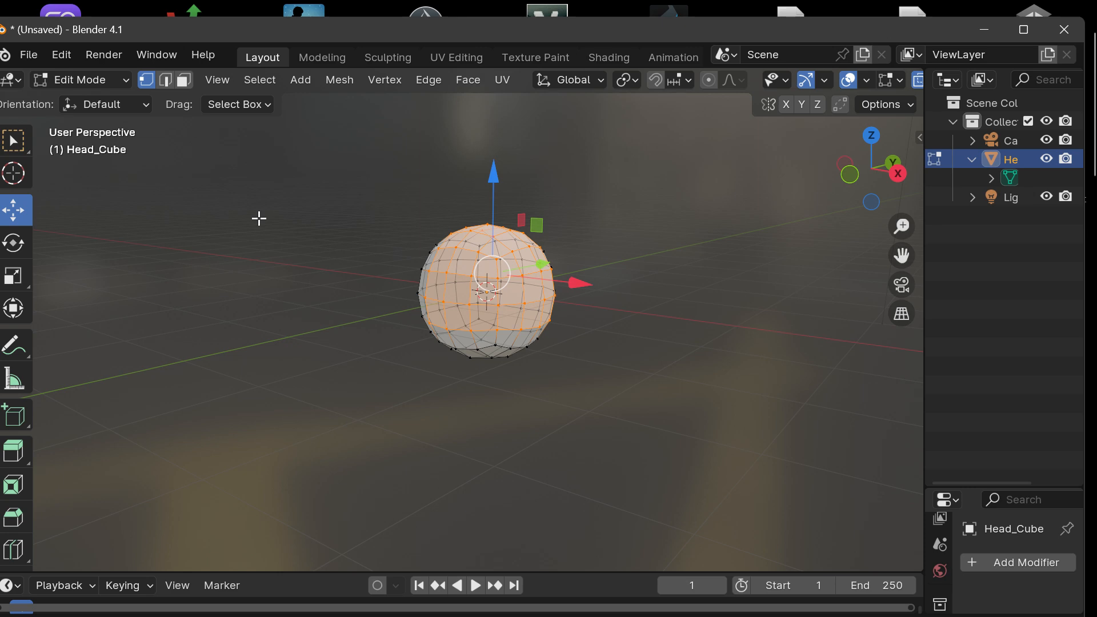
scroll(629, 266, up, 4)
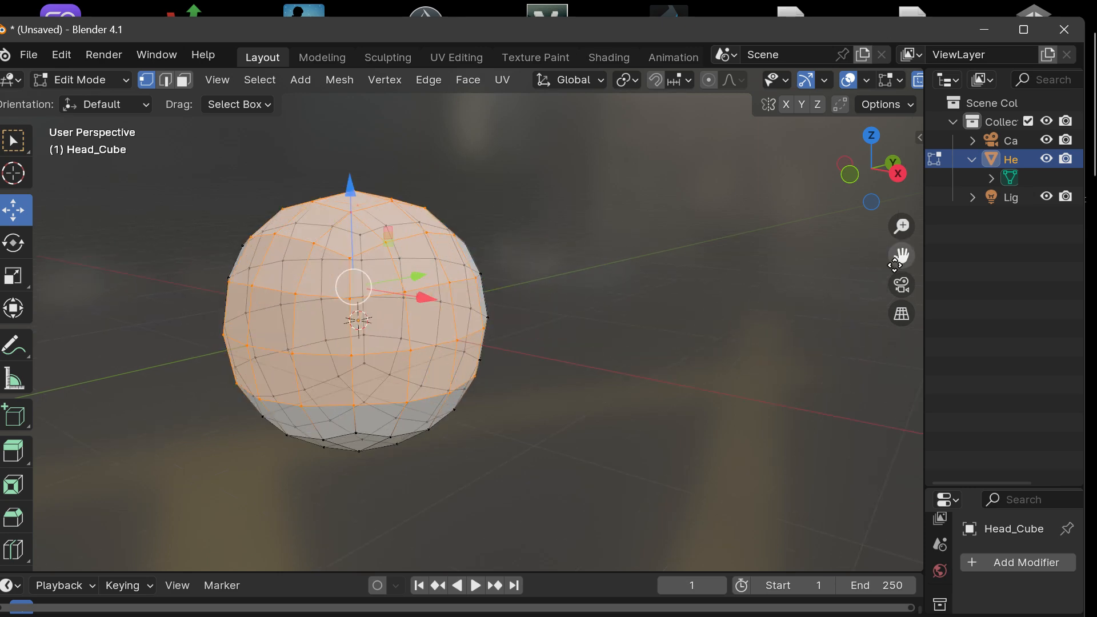
drag(895, 265, 1029, 257)
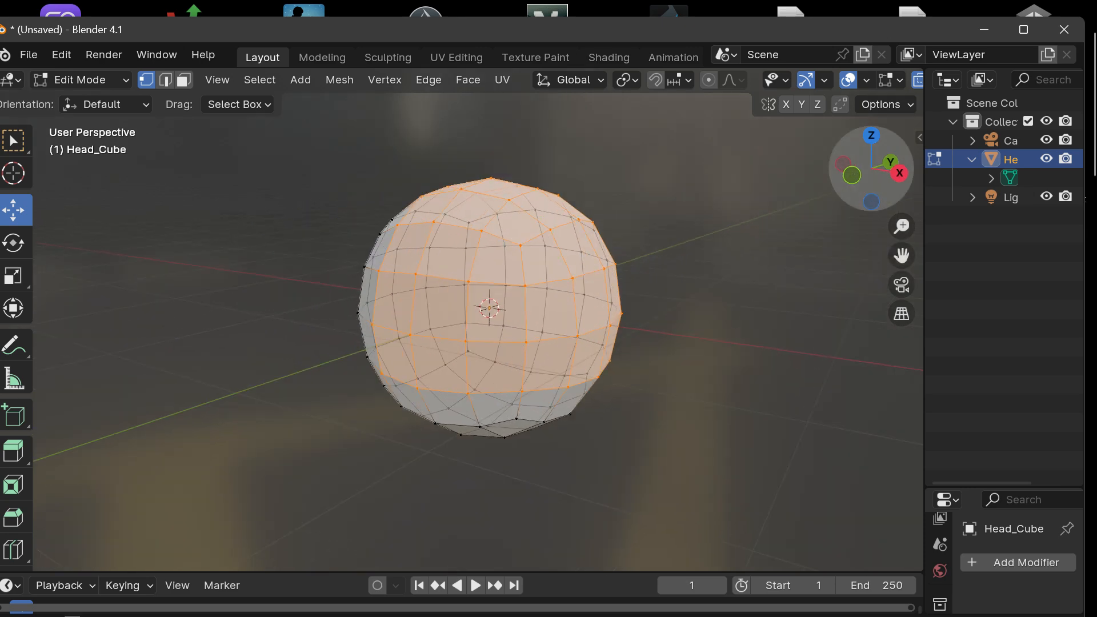
Step: Turn off X-ray shading for Head_Cube's mesh and check the faces from several angles
drag(871, 169, 923, 143)
scroll(887, 85, down, 4)
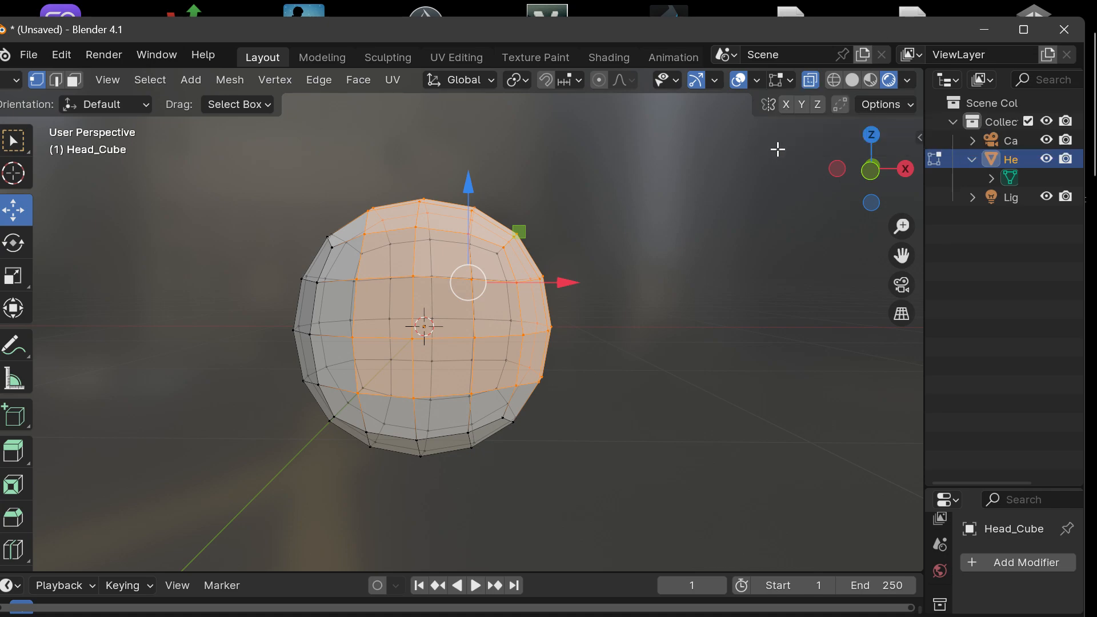
middle_drag(820, 231, 845, 223)
mouse_move(893, 186)
mouse_down()
mouse_move(580, 203)
mouse_move(955, 196)
mouse_move(886, 193)
mouse_up()
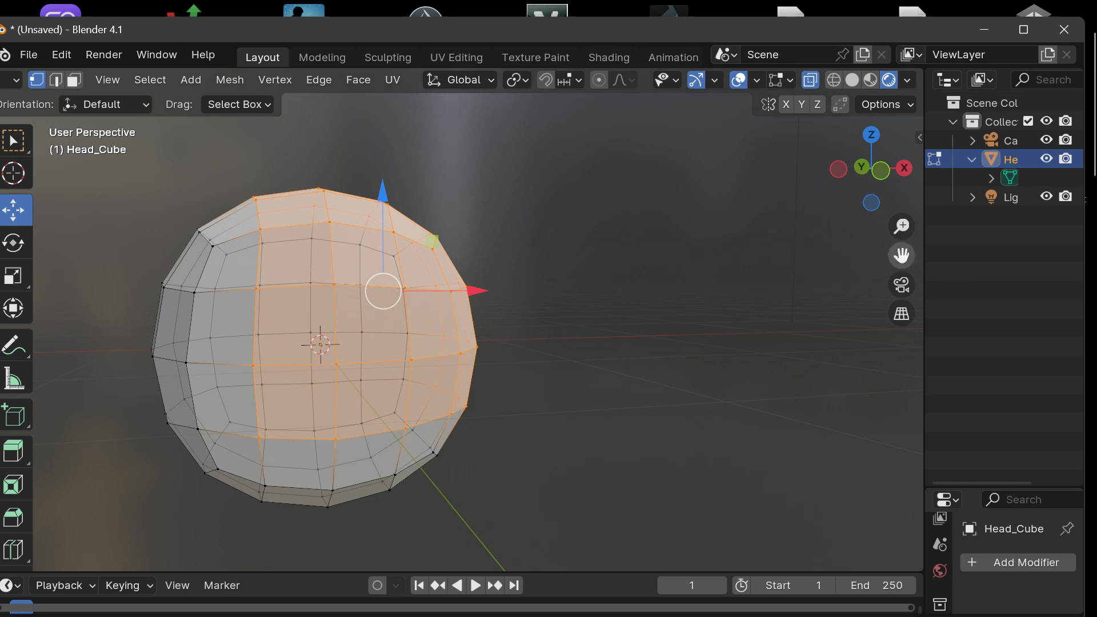
drag(903, 254, 1096, 232)
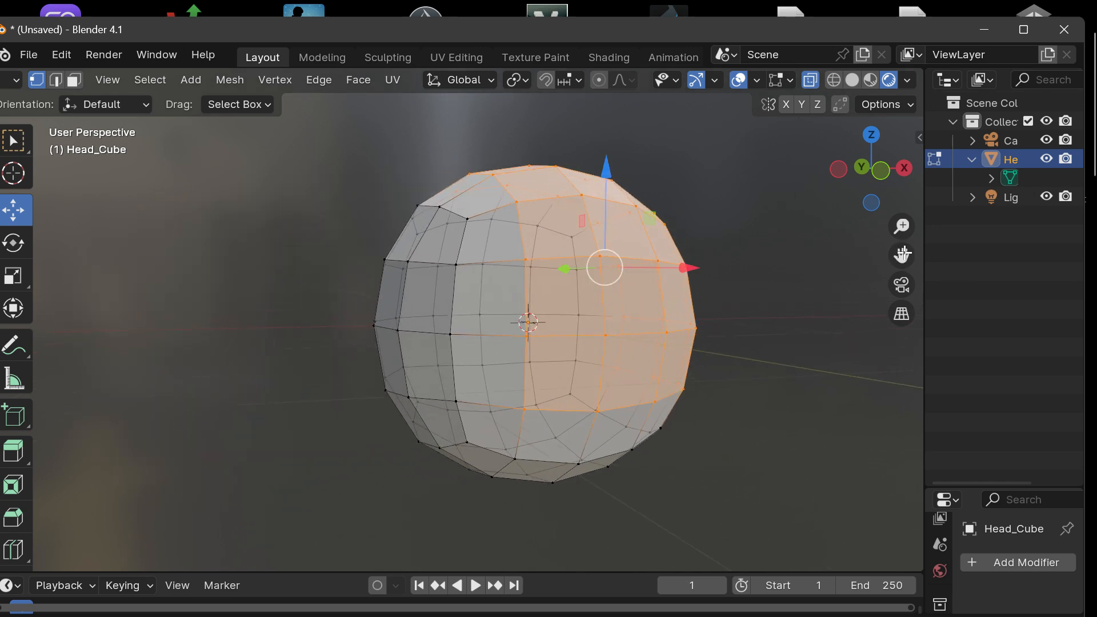
click(809, 84)
drag(874, 201, 778, 254)
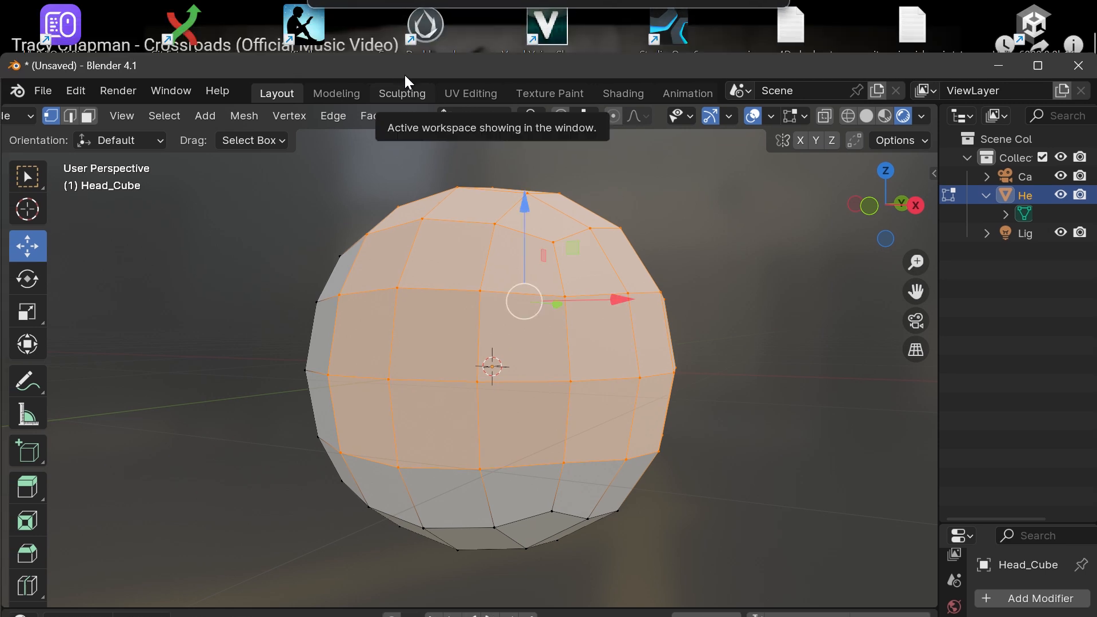
Step: Switch to the UV Editing workspace and narrow the UV editor to give the 3D viewport more room
click(457, 58)
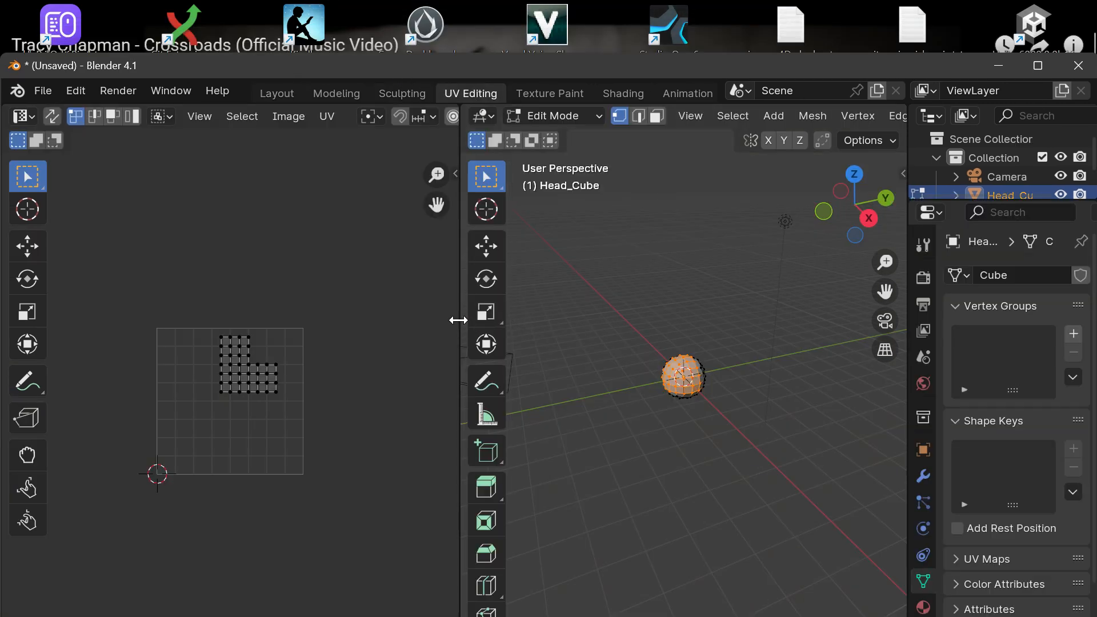
drag(458, 320, 366, 319)
scroll(150, 437, up, 7)
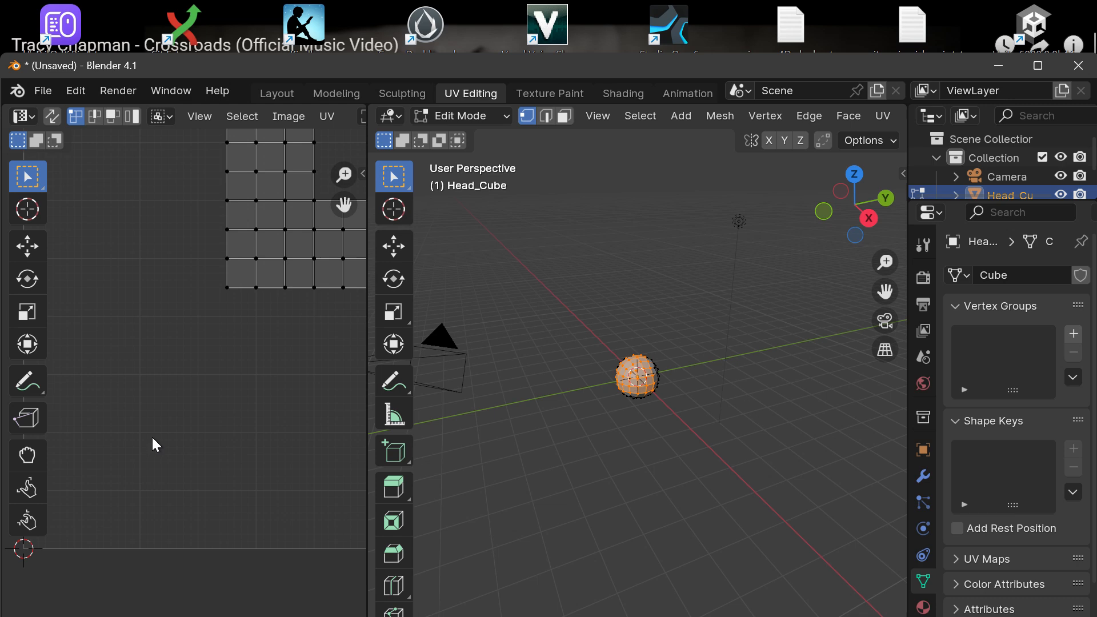
scroll(152, 437, down, 2)
Step: Review the editor types offered for both areas, keeping UV Editor and 3D Viewport, with Head_Cube framed larger
click(25, 116)
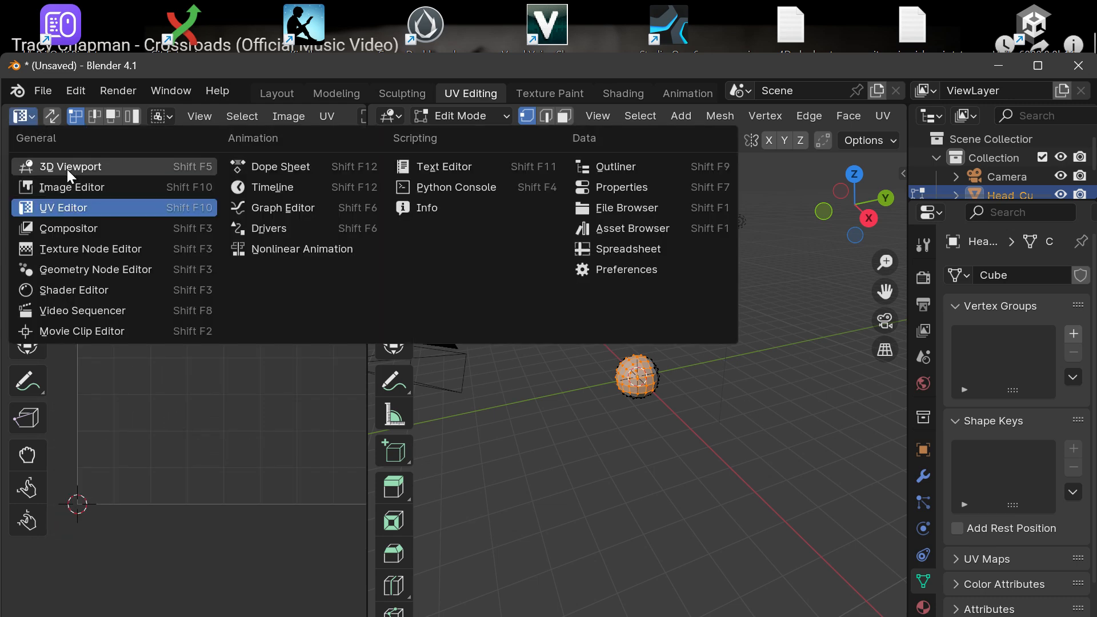
click(84, 207)
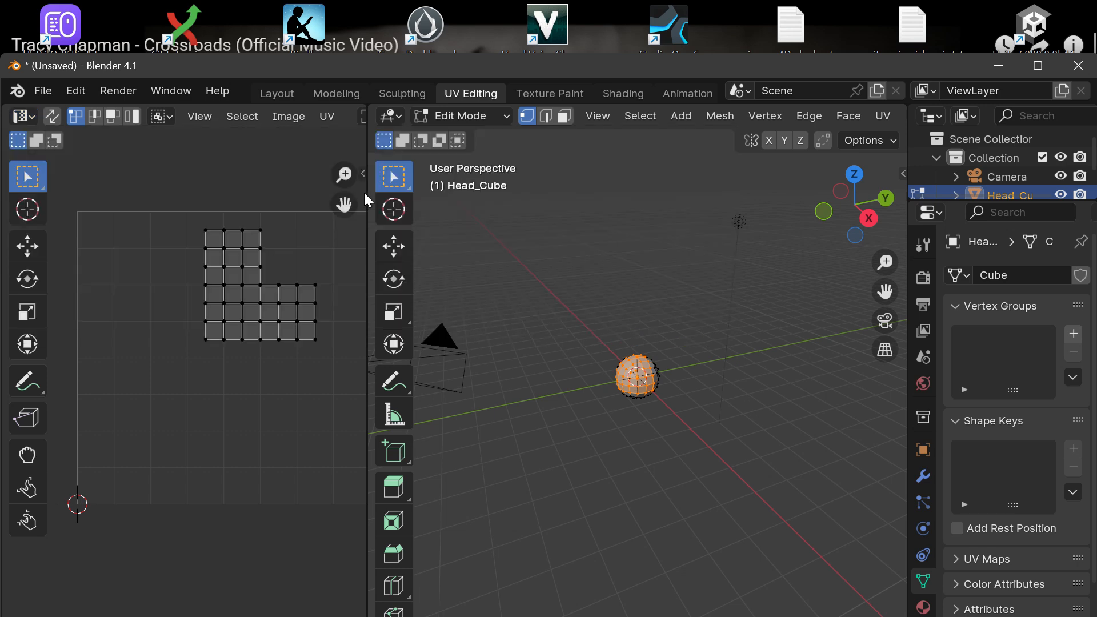
mouse_move(365, 190)
mouse_down()
mouse_move(320, 209)
mouse_move(368, 209)
mouse_up()
scroll(617, 422, up, 3)
scroll(617, 421, up, 2)
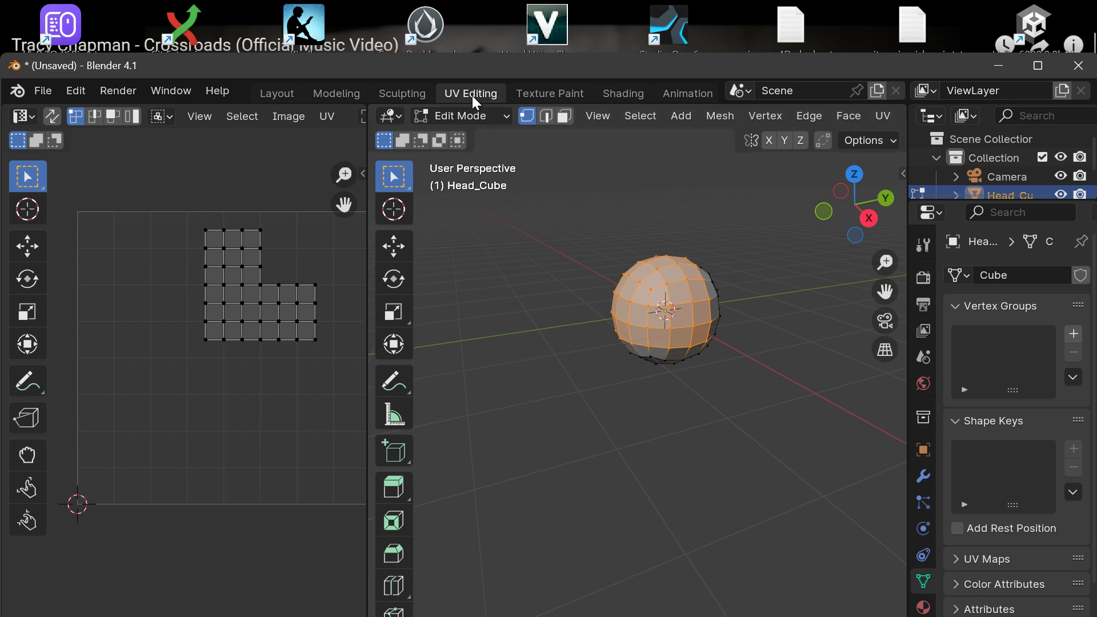
click(394, 116)
click(399, 113)
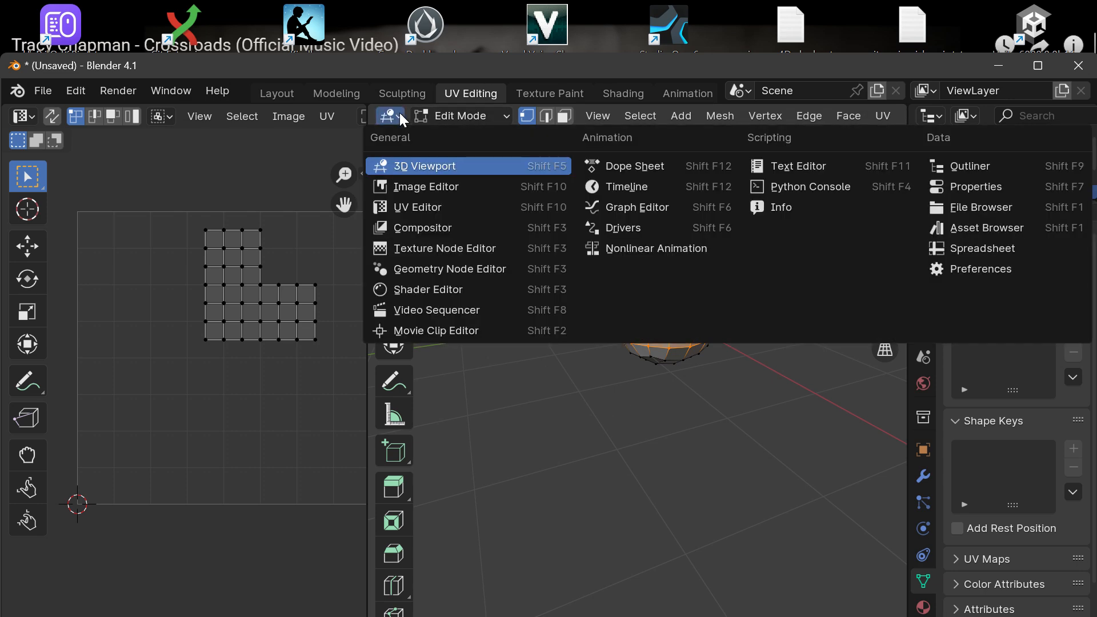
click(400, 113)
Step: Frame Head_Cube in the 3D viewport and set it to the front orthographic view
mouse_move(864, 225)
mouse_down()
mouse_move(845, 218)
mouse_move(875, 211)
mouse_move(854, 218)
mouse_up()
scroll(754, 291, up, 4)
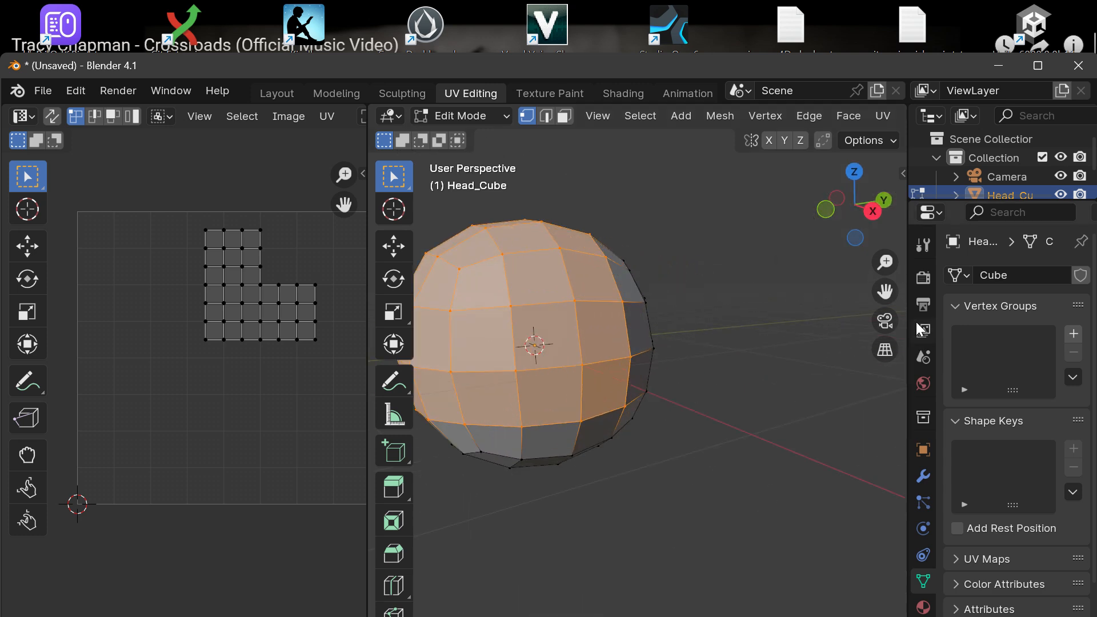
drag(885, 291, 977, 296)
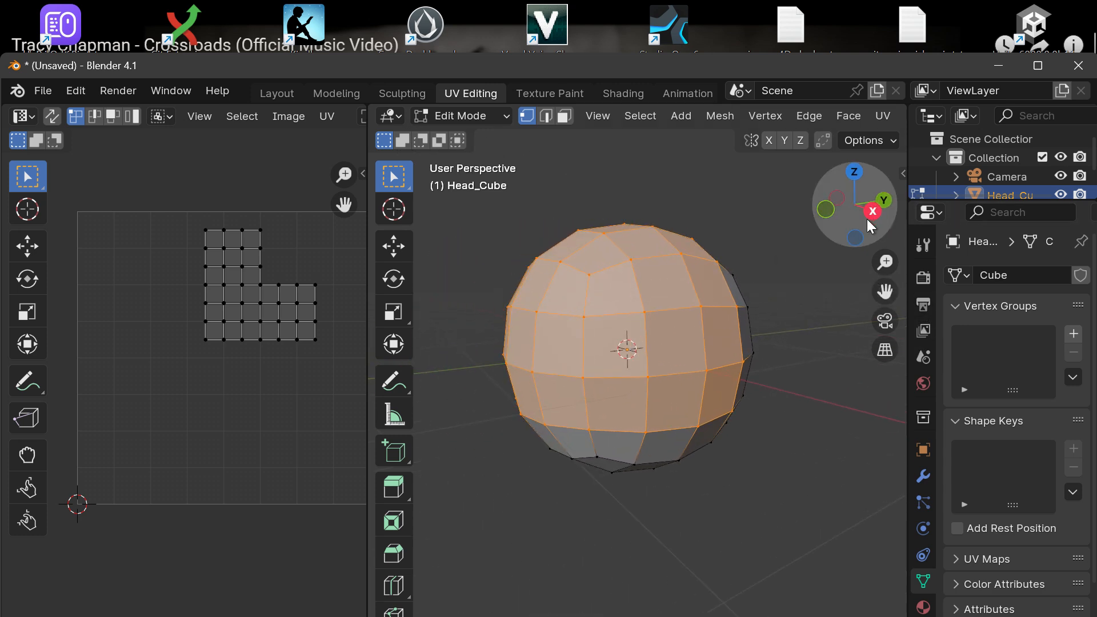
scroll(759, 284, down, 1)
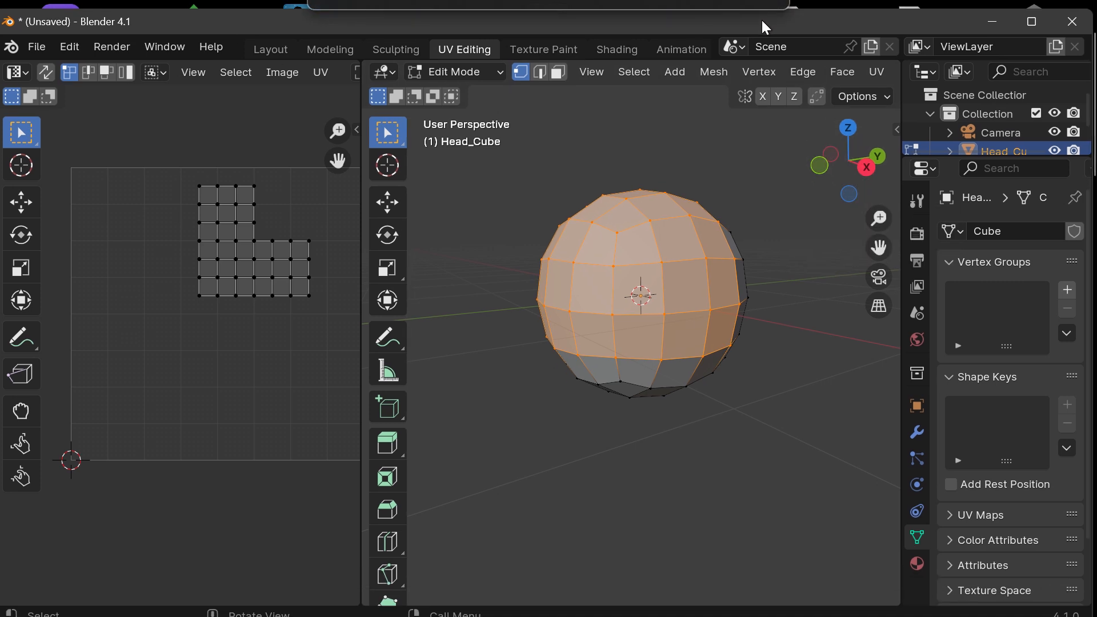
click(883, 158)
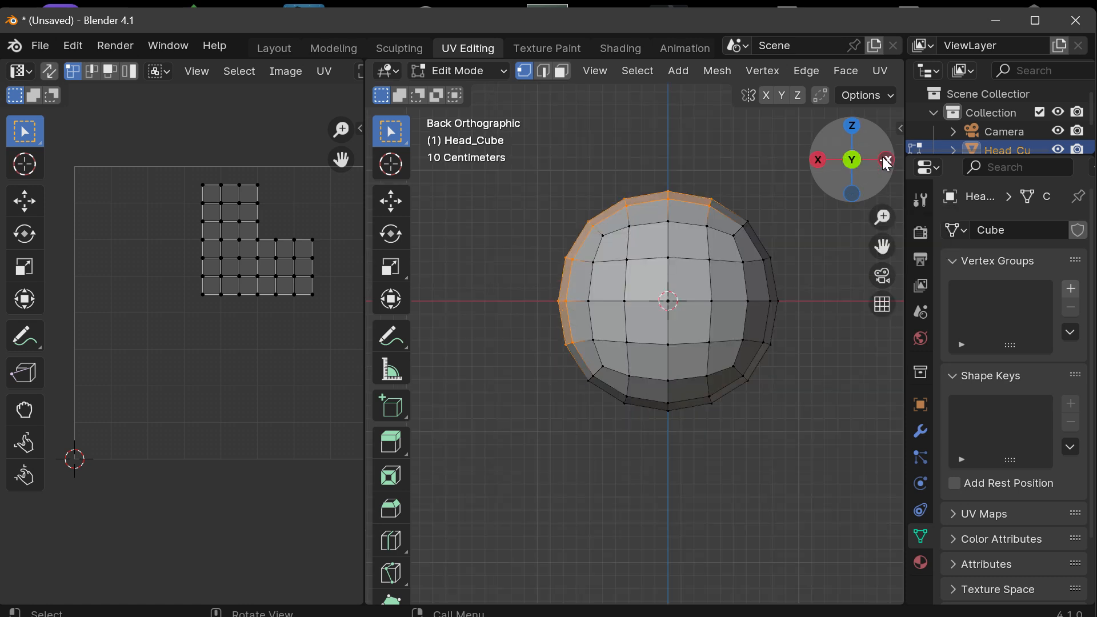
click(851, 163)
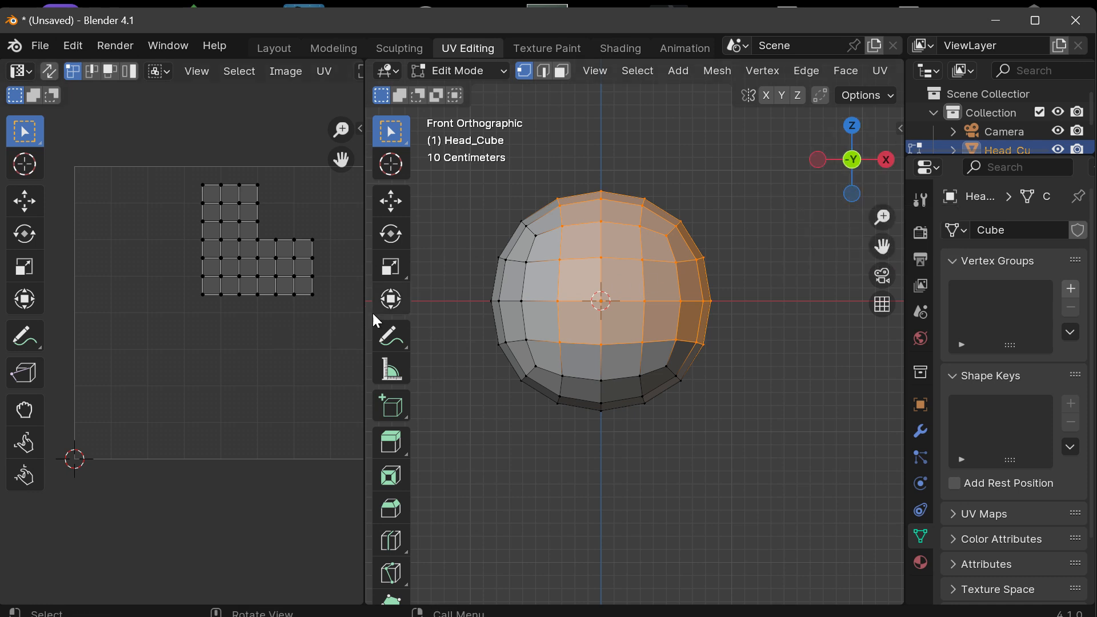
Step: Widen the 3D viewport further, centre Head_Cube in it and review the available view options
drag(363, 317, 209, 325)
drag(883, 246, 946, 301)
click(443, 71)
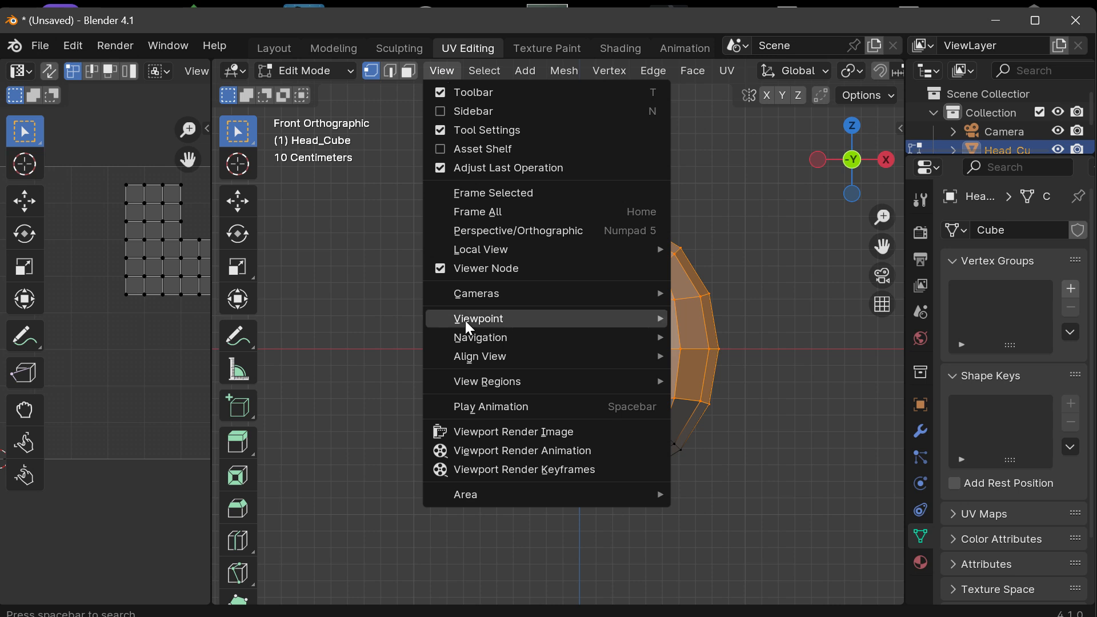
mouse_move(465, 320)
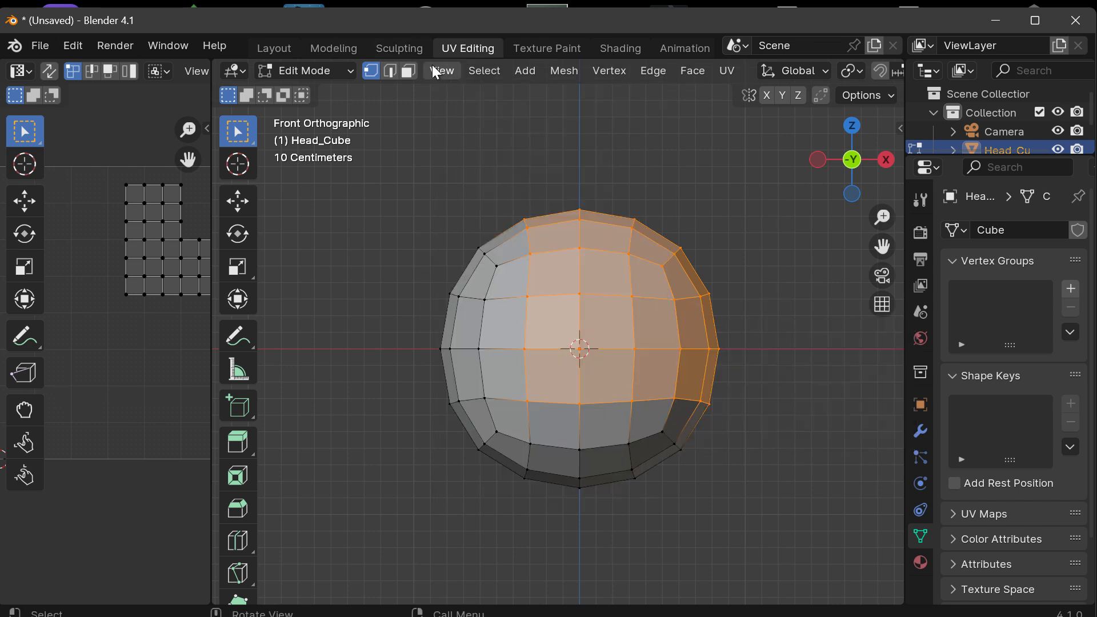
click(436, 72)
mouse_move(479, 362)
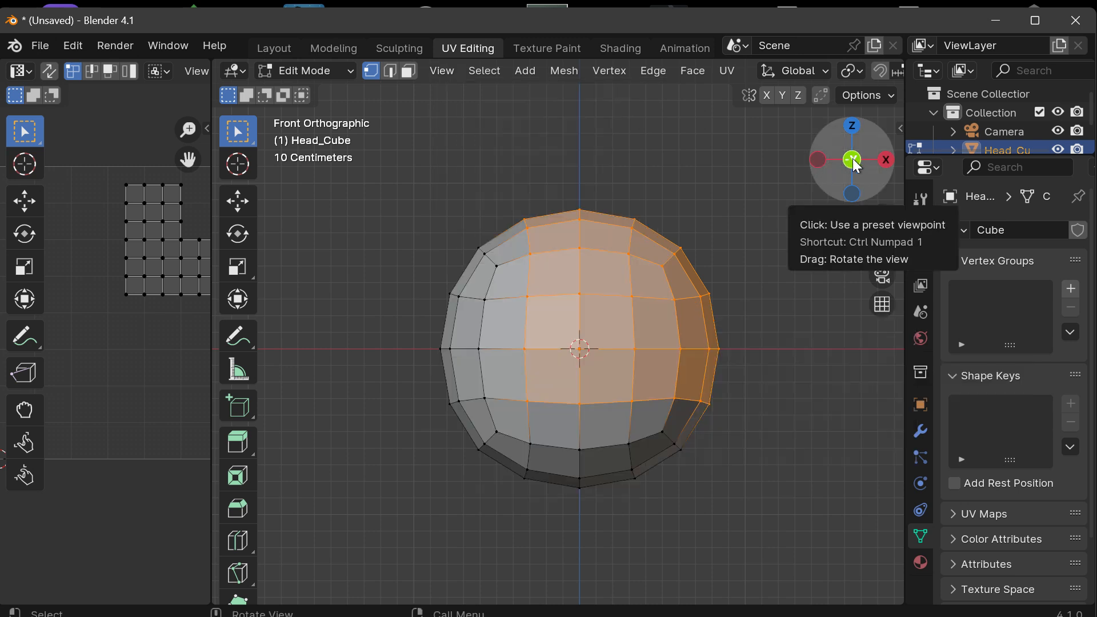
Step: Inspect Head_Cube from the side and return to the front orthographic view with the mesh centred
mouse_move(856, 166)
mouse_down()
mouse_move(851, 179)
mouse_move(840, 172)
mouse_move(859, 152)
mouse_move(851, 141)
mouse_move(871, 173)
mouse_up()
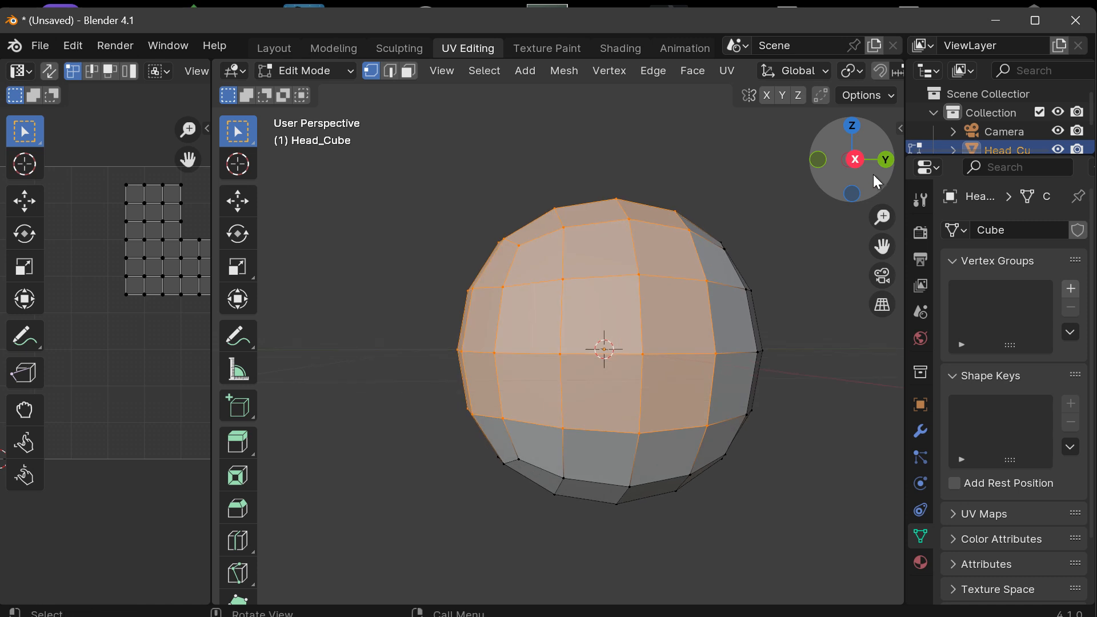
click(890, 158)
click(855, 160)
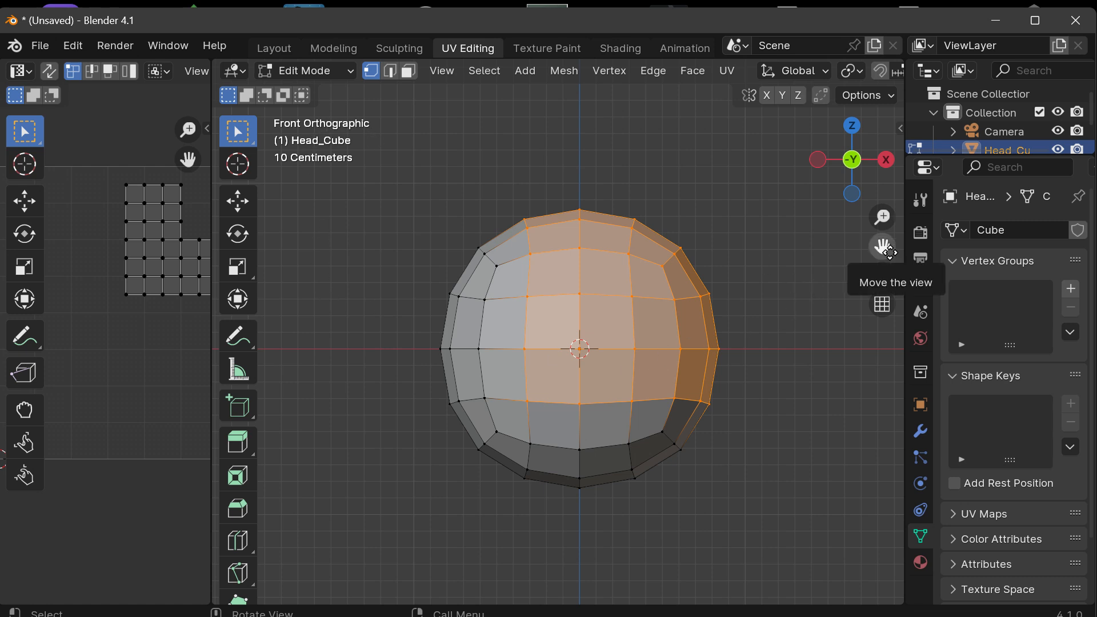
drag(884, 249, 831, 207)
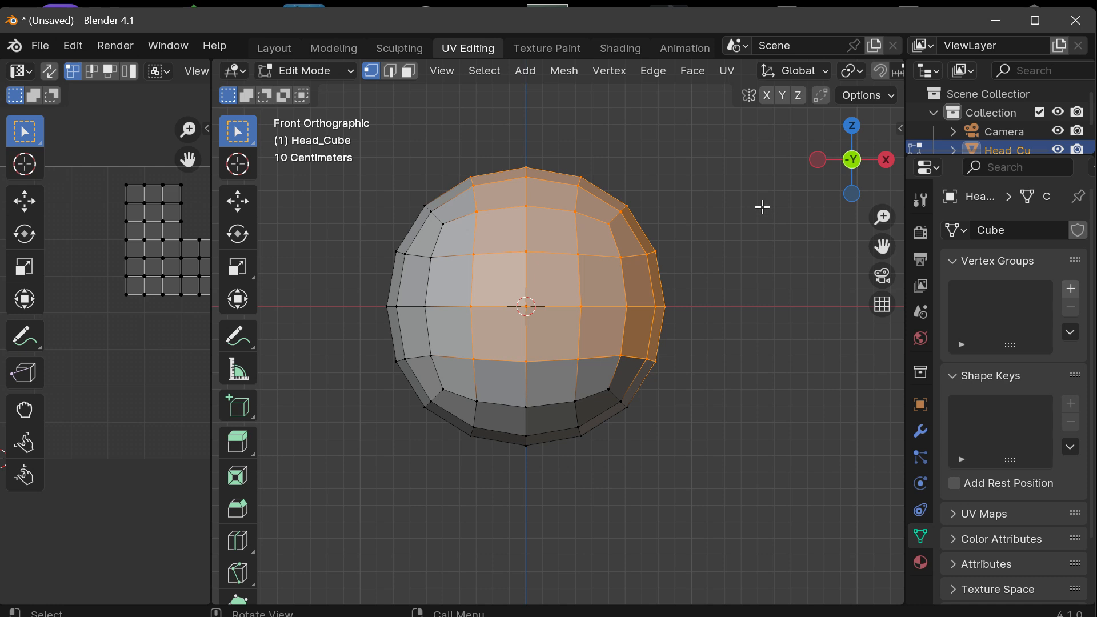
Step: Deselect the mesh, select a vertex on its upper outline, and box-select the vertex just above the front centre
click(732, 232)
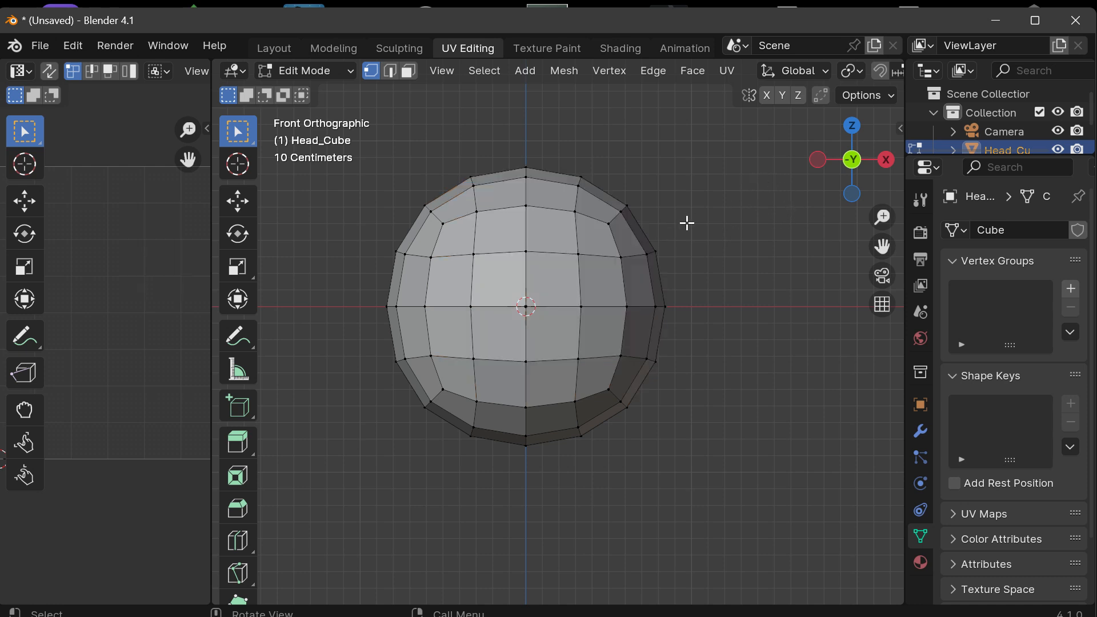
click(530, 266)
click(627, 205)
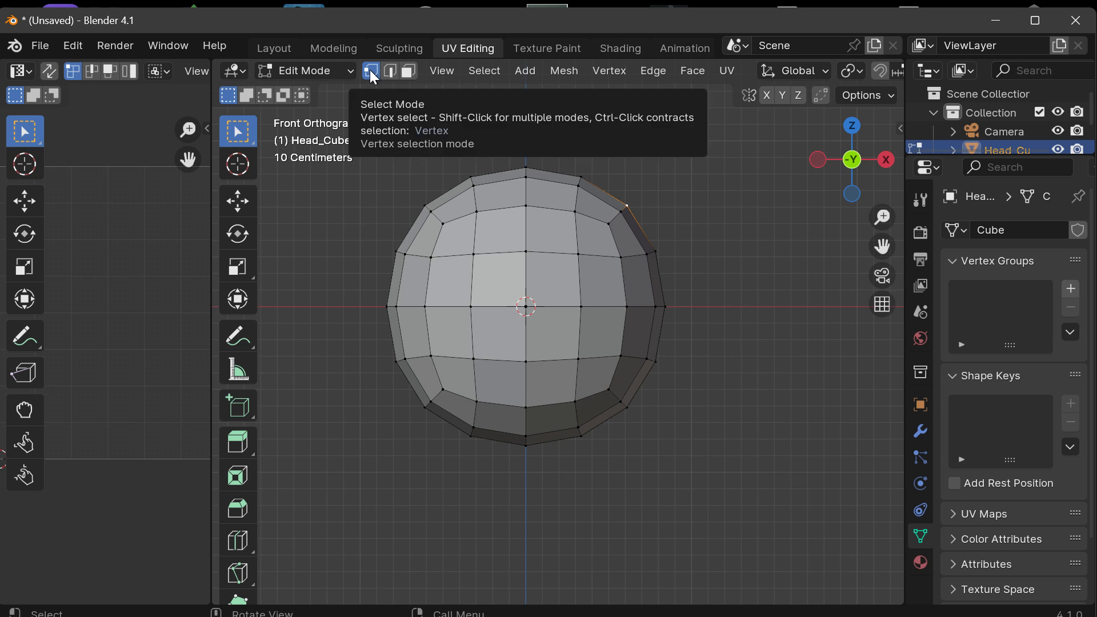
drag(501, 236, 567, 265)
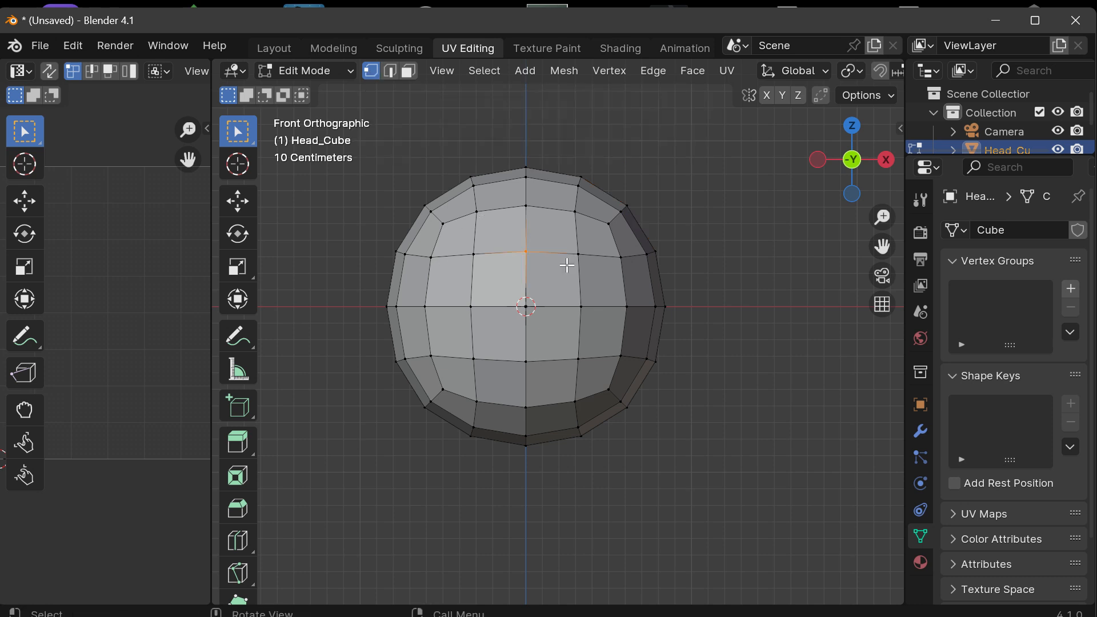
Step: Switch to the Tweak selection tool and select the middle vertex near the top of Head_Cube's front
click(247, 139)
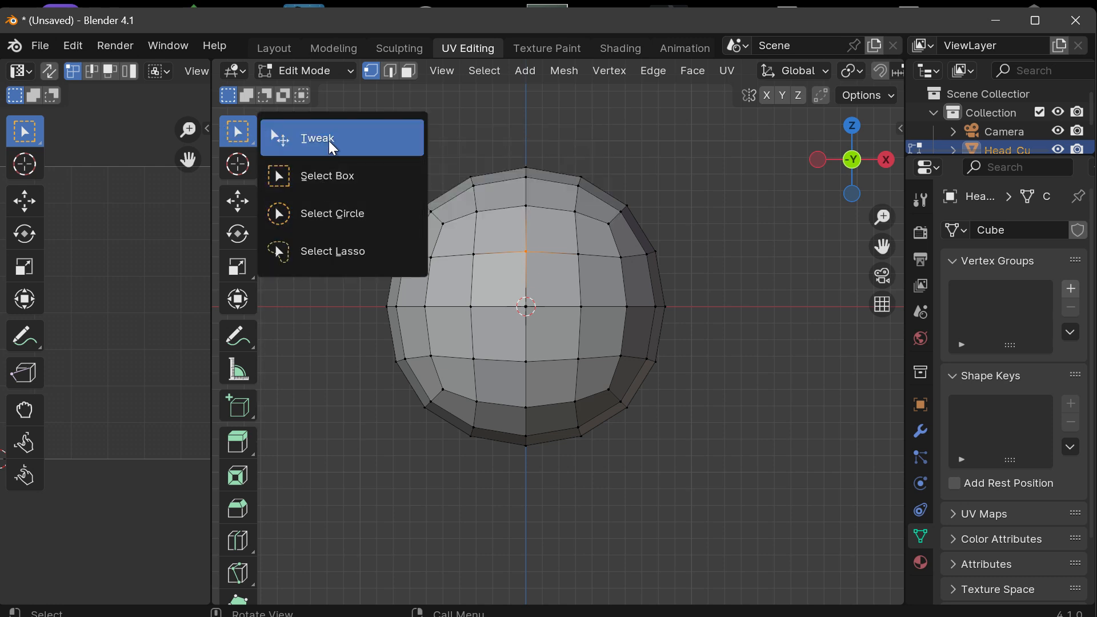
click(331, 149)
click(462, 136)
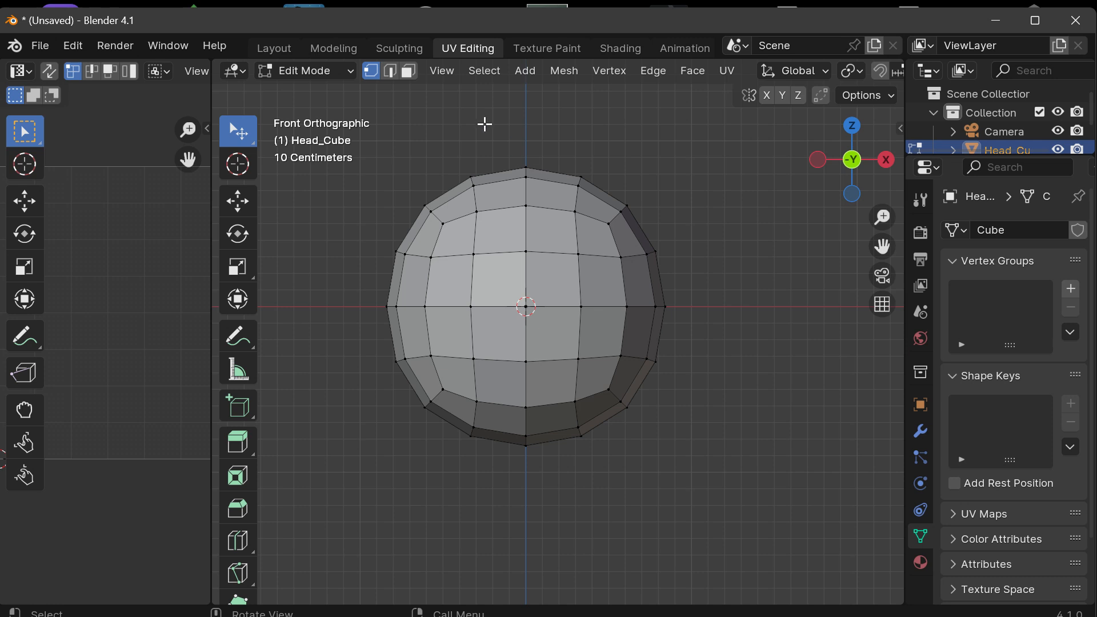
click(525, 204)
Step: Return to the Select Box tool and box-select vertices on Head_Cube's upper-left front, then at two spots on its right edge
click(246, 134)
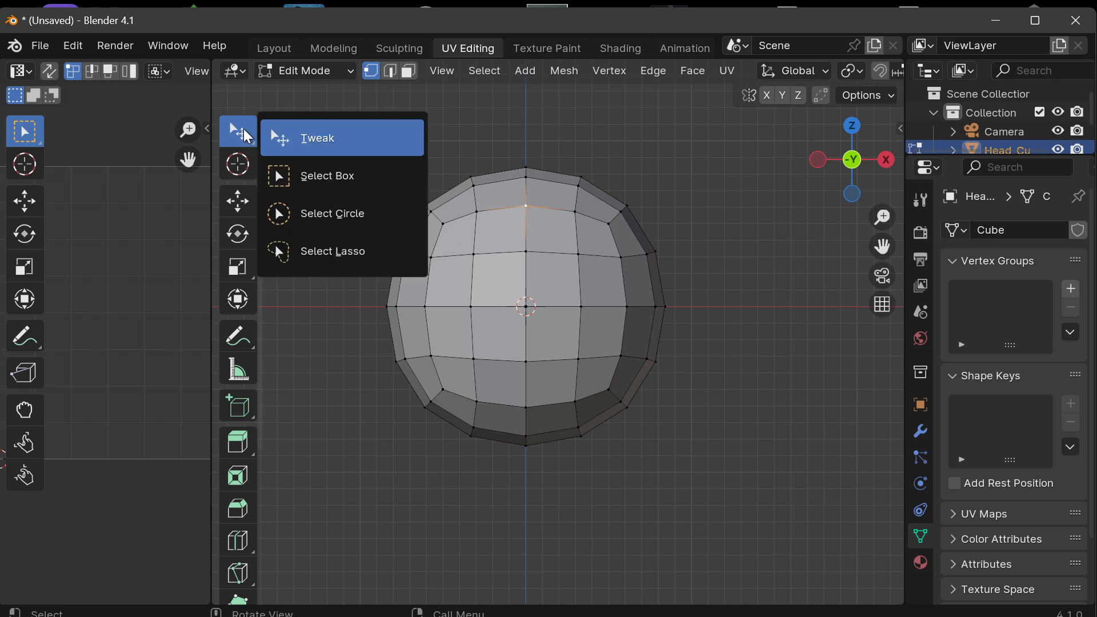
click(323, 183)
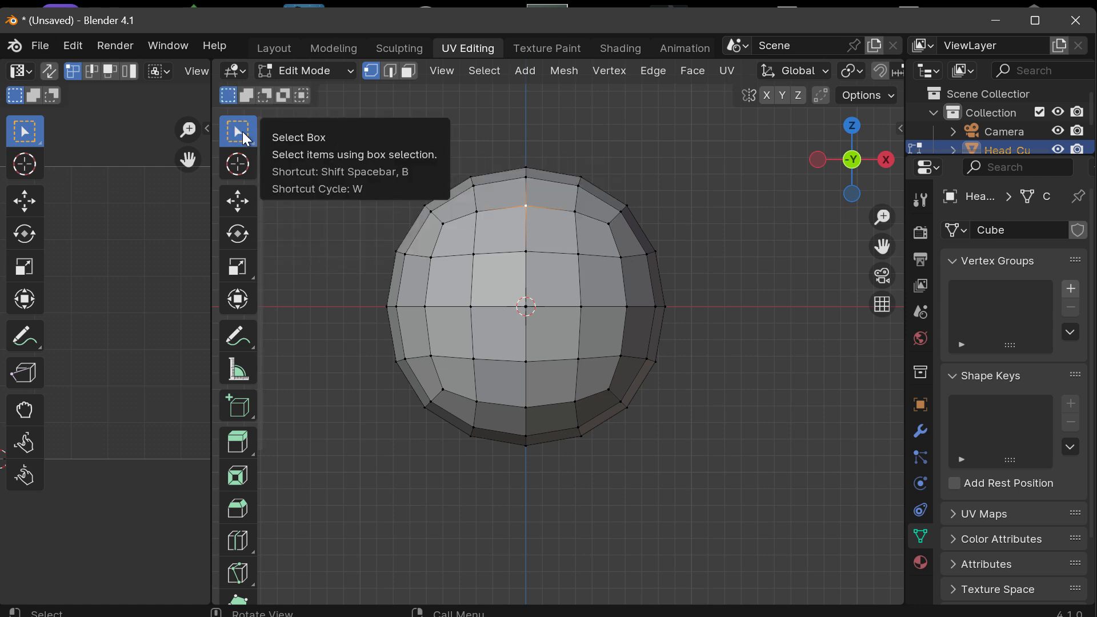
click(244, 139)
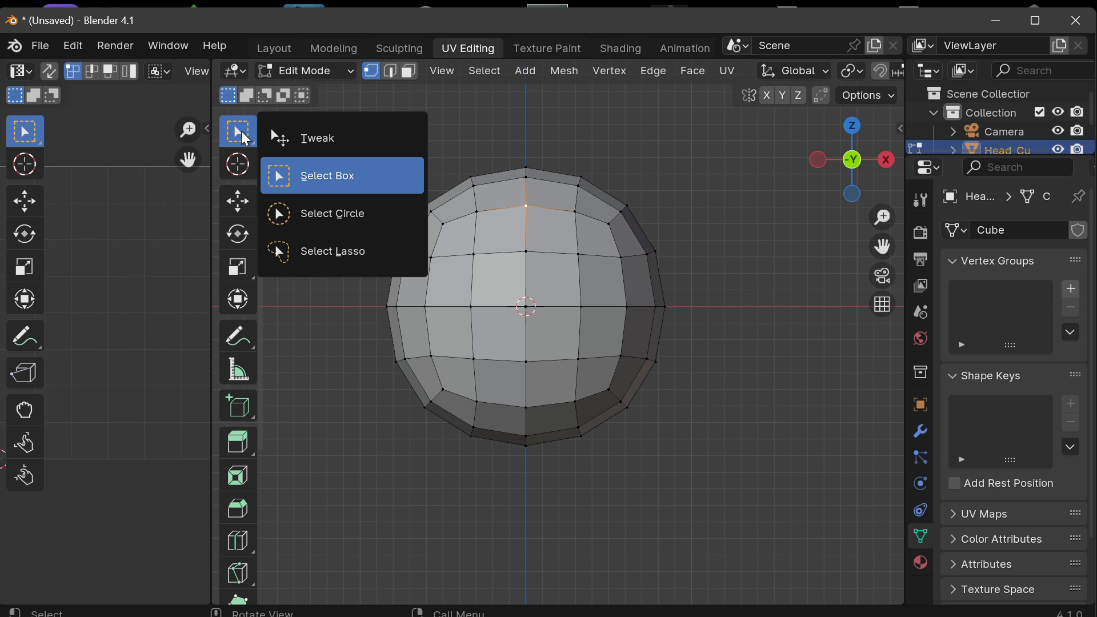
click(318, 175)
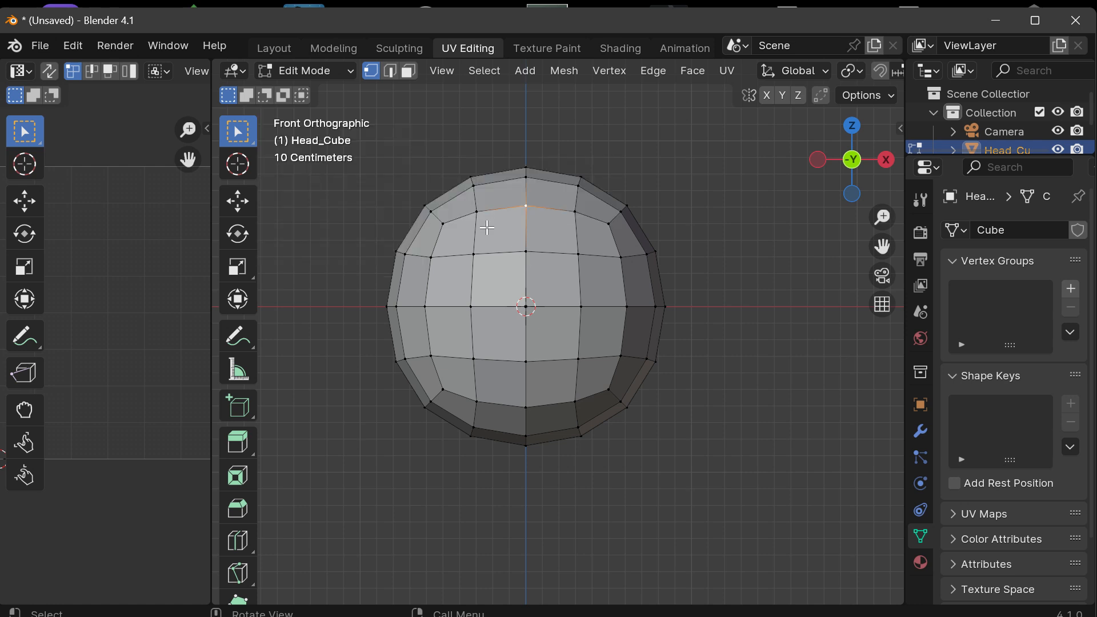
drag(434, 160, 521, 251)
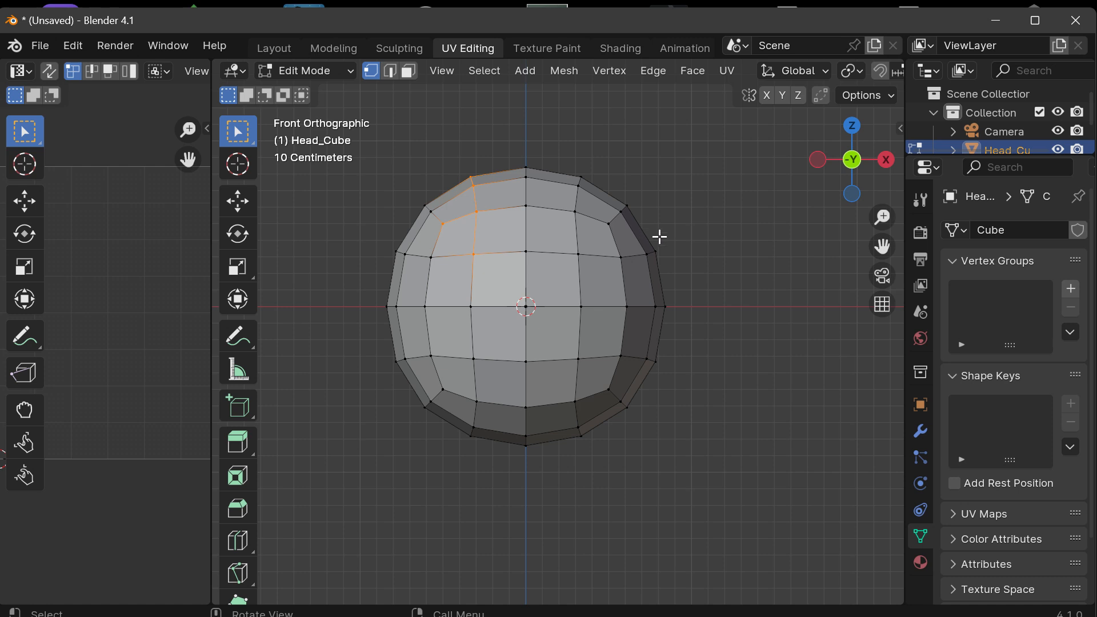
drag(660, 236, 627, 236)
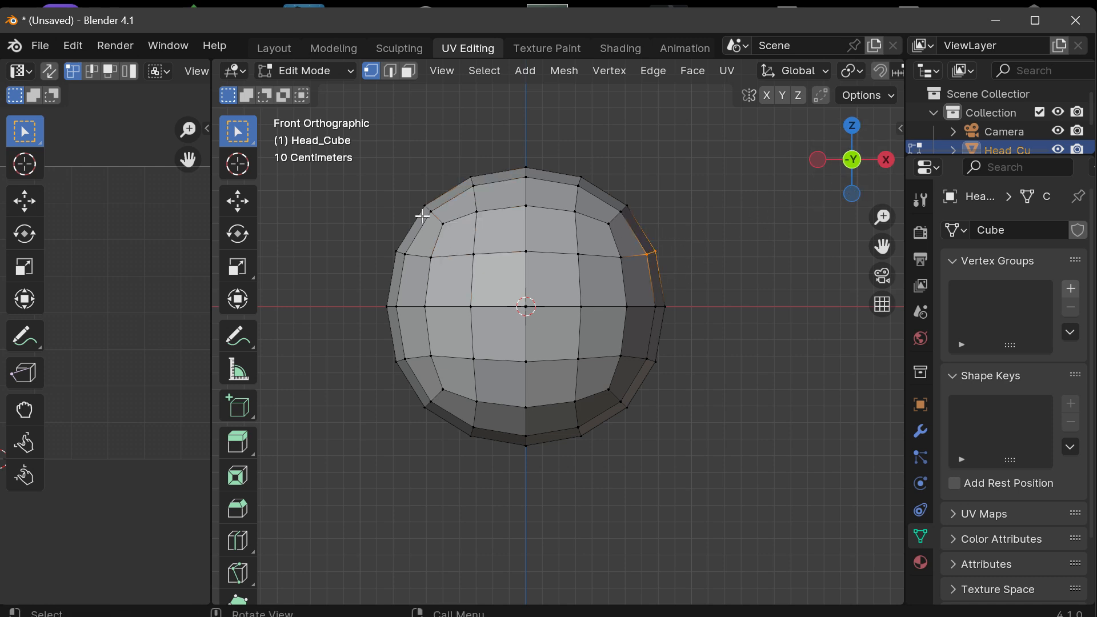
drag(691, 320, 646, 289)
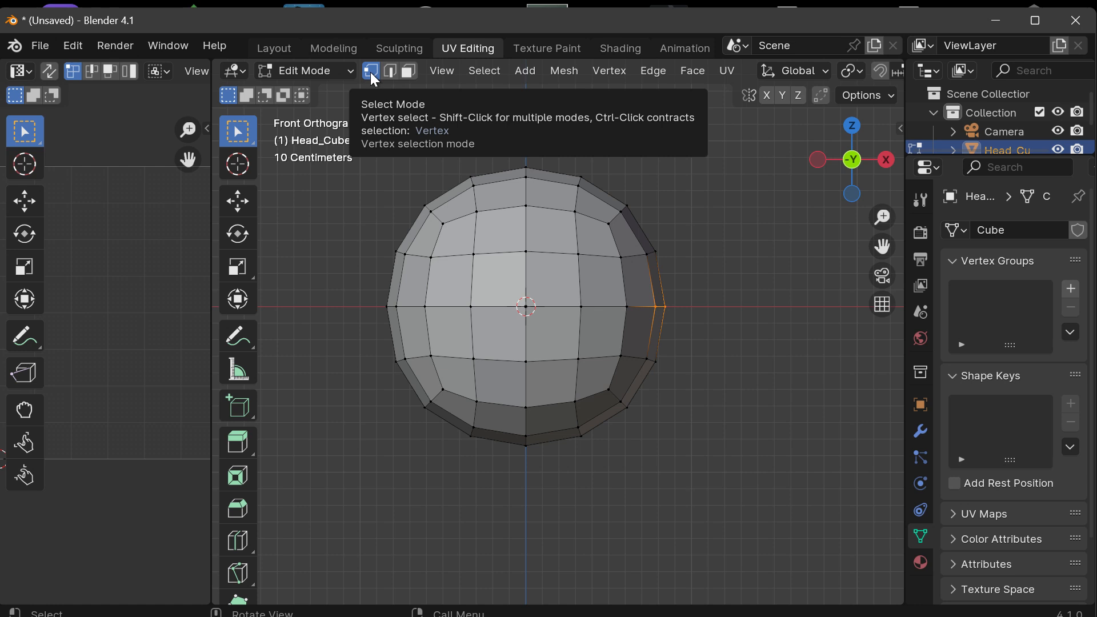
Step: Select a single vertex near the top of Head_Cube from an angled perspective view
drag(852, 160, 828, 185)
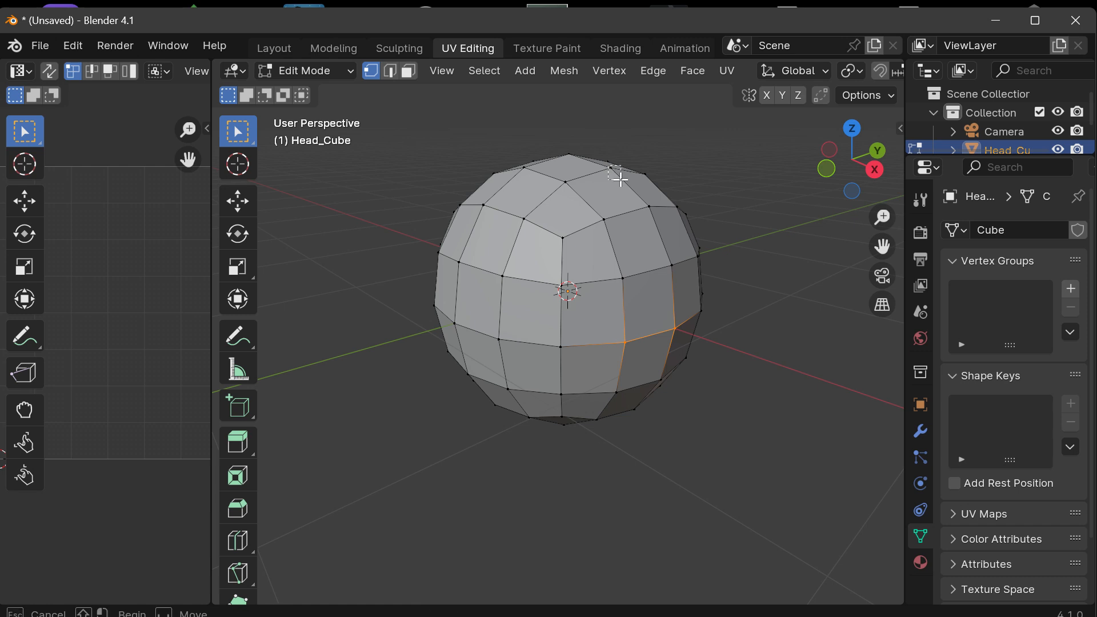
click(613, 169)
drag(883, 247, 870, 283)
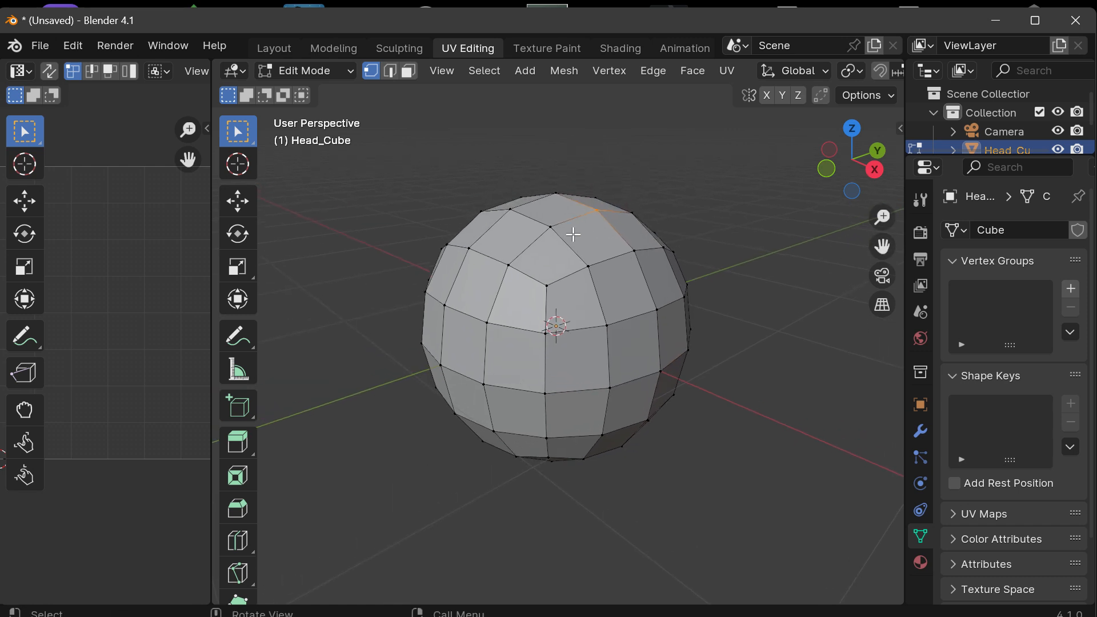
Step: Activate the Move tool, try pulling the selected top vertex outward along the Y axis, and undo that move
click(243, 209)
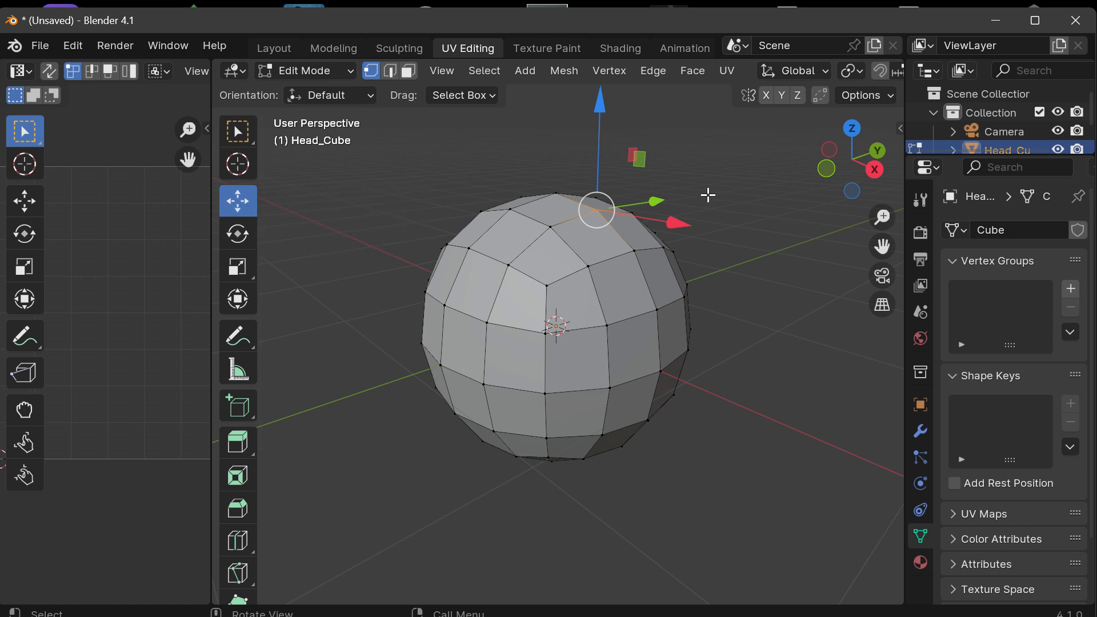
drag(883, 247, 858, 294)
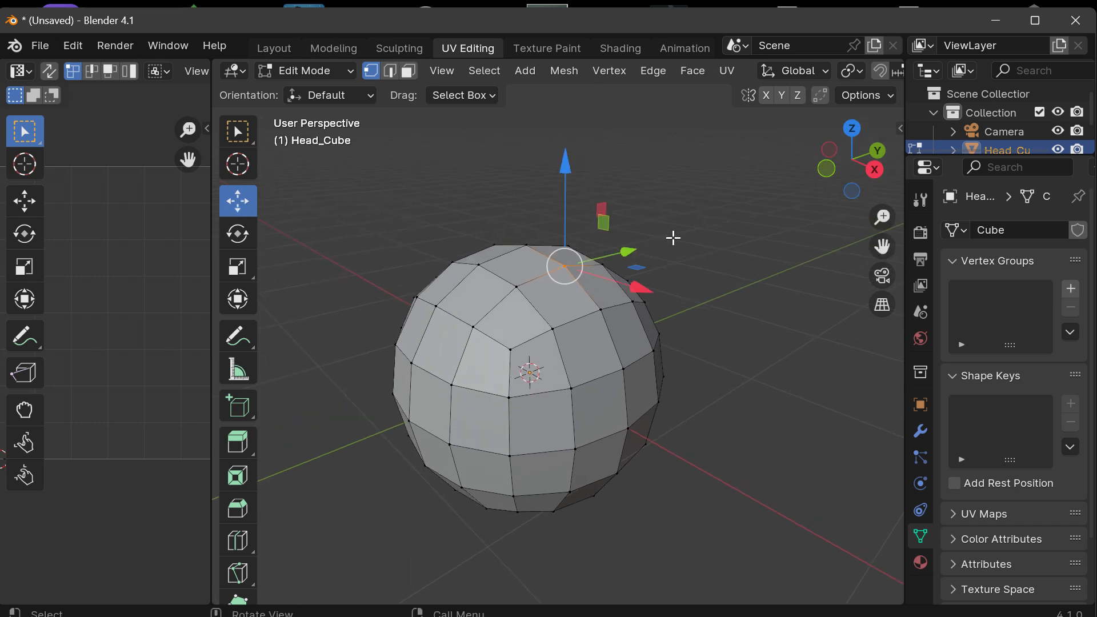
drag(629, 251, 722, 201)
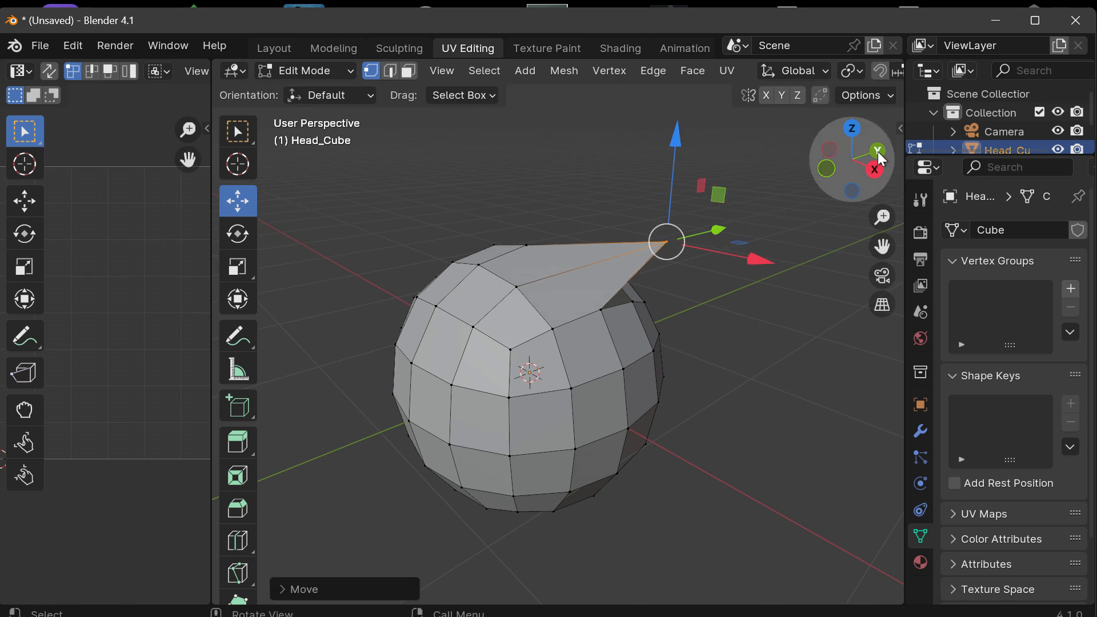
drag(882, 159, 820, 167)
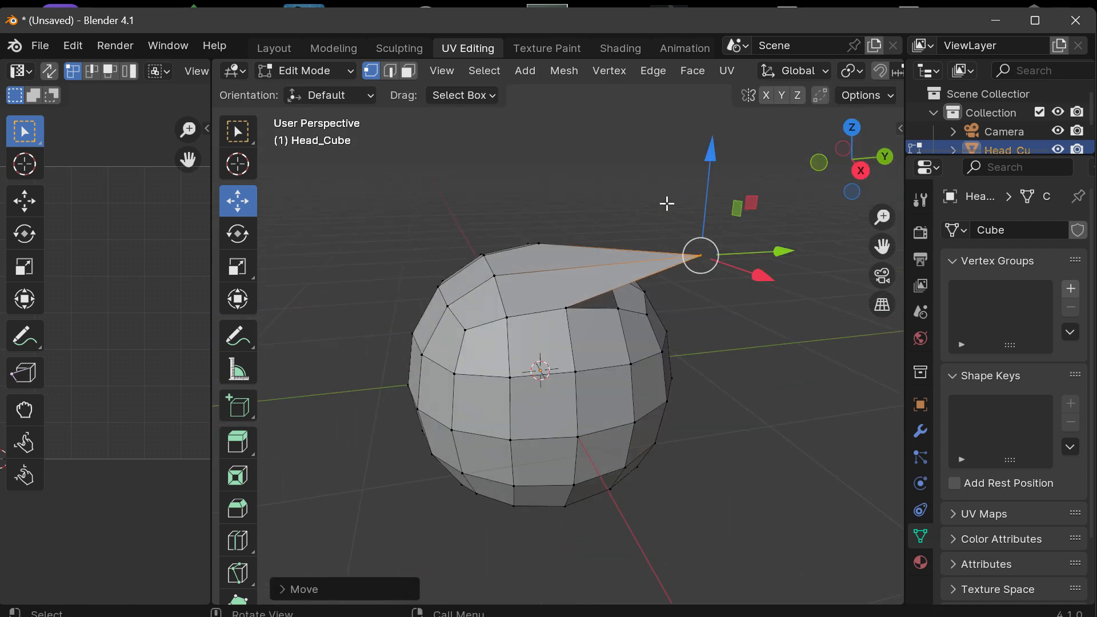
key(ctrl+z)
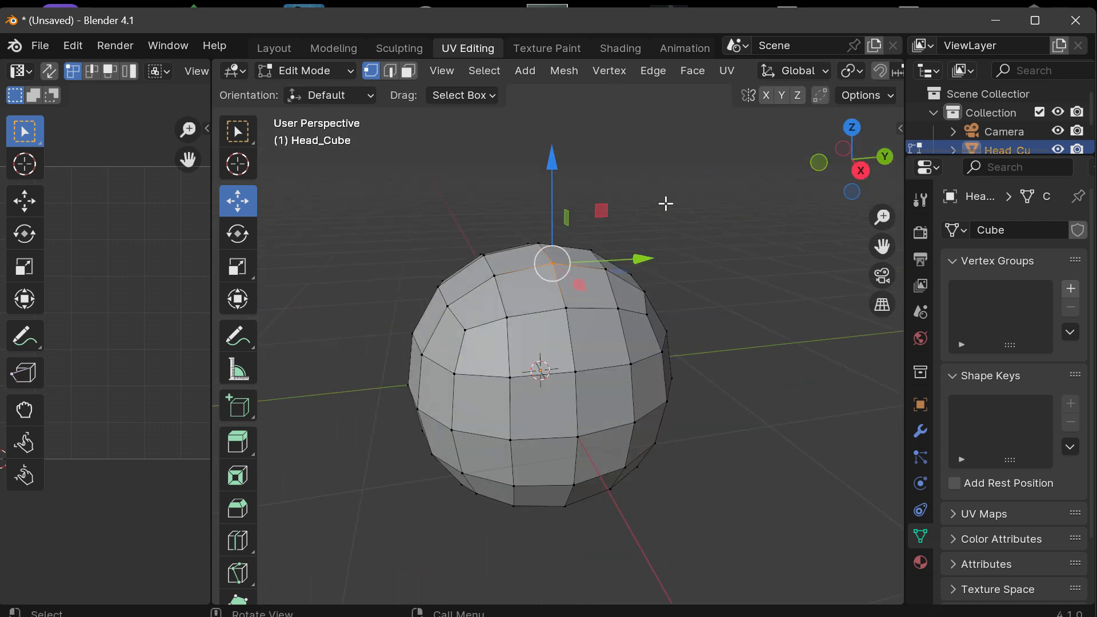
Step: In edge select mode, try raising an edge near the top of Head_Cube along the Z axis, and undo the move
shift+click(389, 70)
click(391, 71)
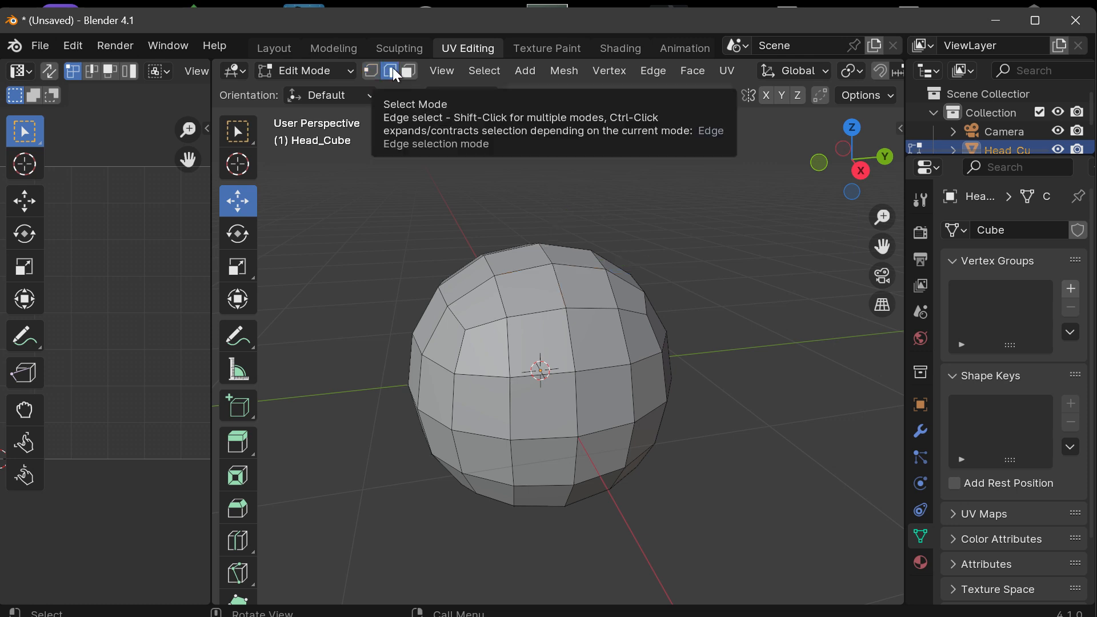
click(520, 268)
drag(522, 171, 521, 87)
drag(834, 165, 862, 170)
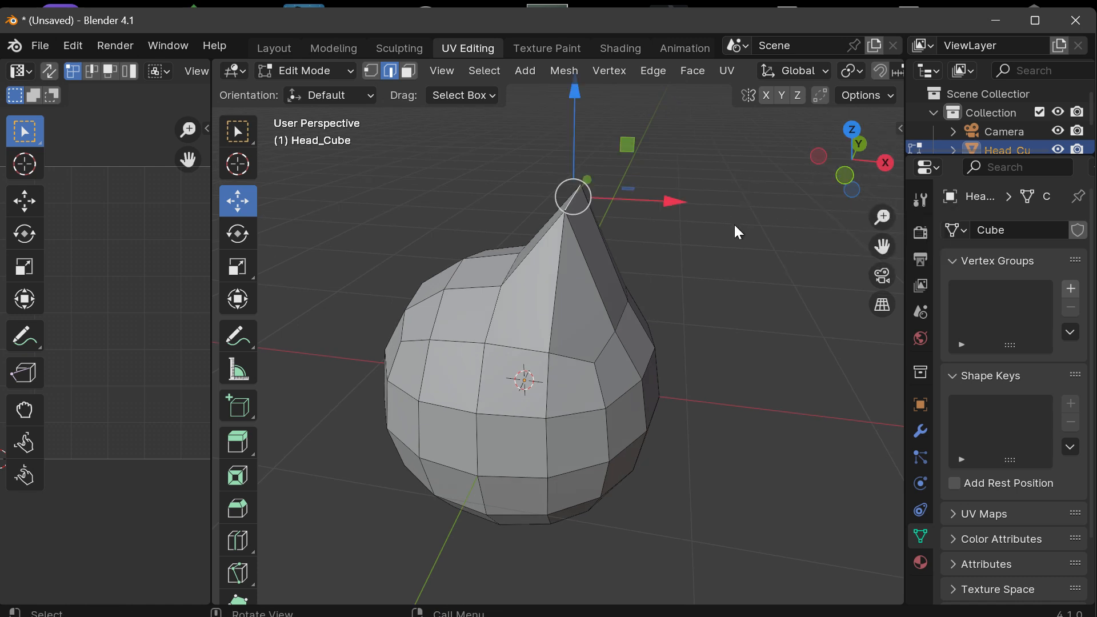
key(ctrl+z)
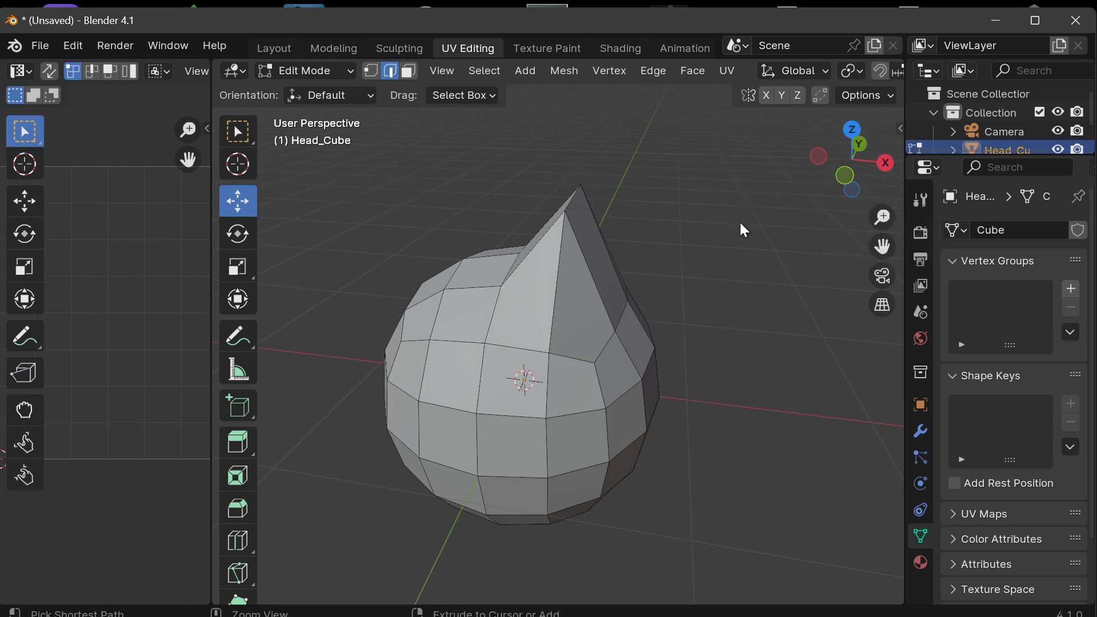
key(ctrl+shift+z)
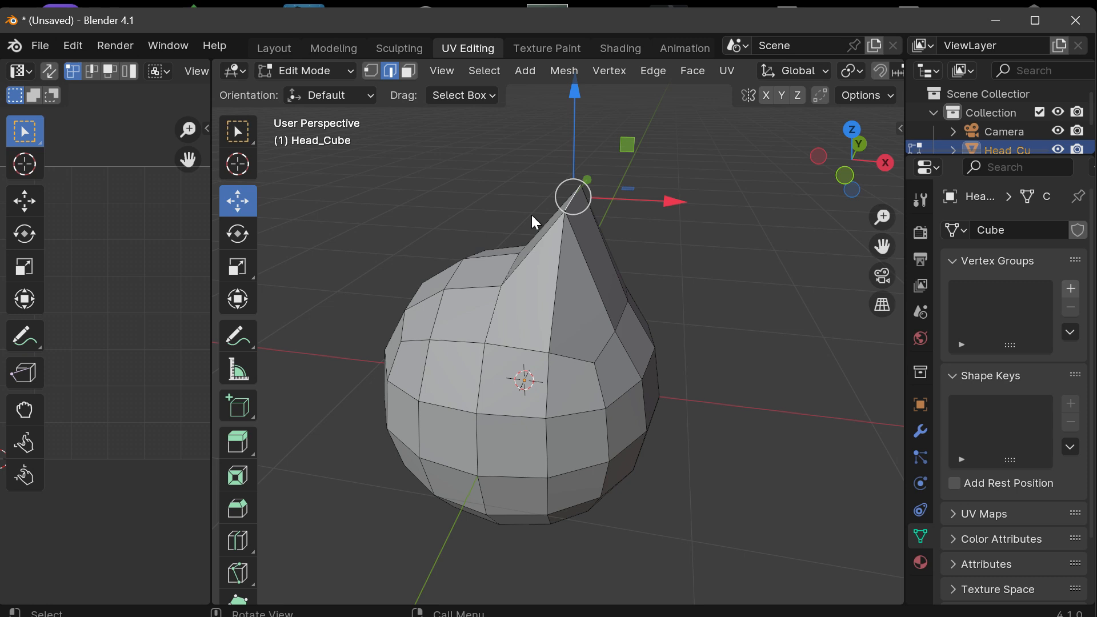
key(ctrl+z)
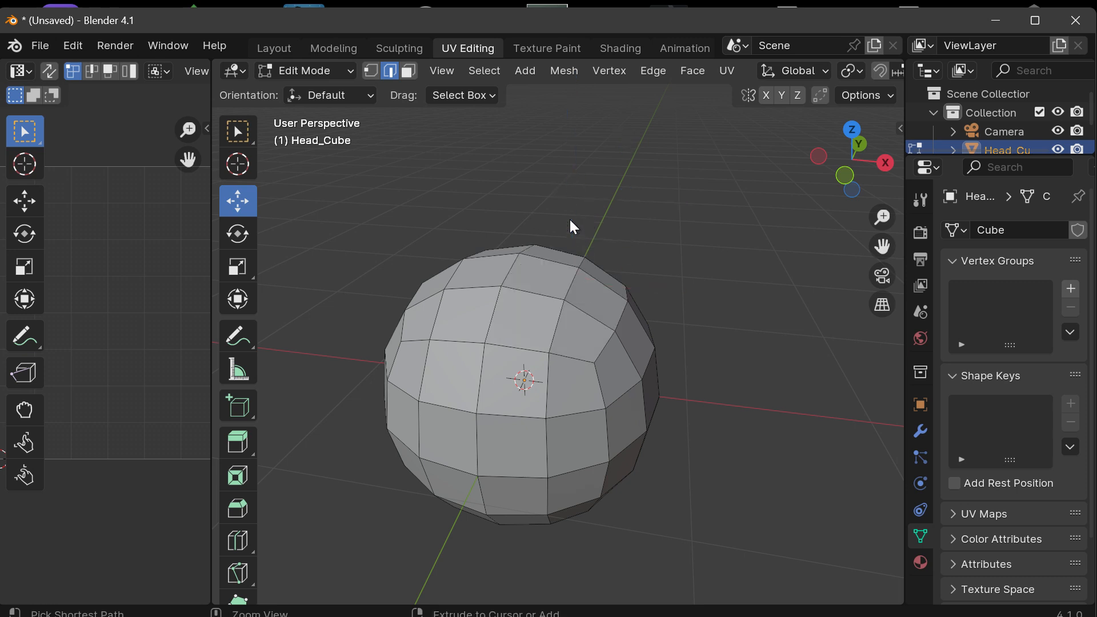
Step: Switch to face select mode, try raising an upper front face of Head_Cube along the Z axis, and undo the move
shift+click(409, 69)
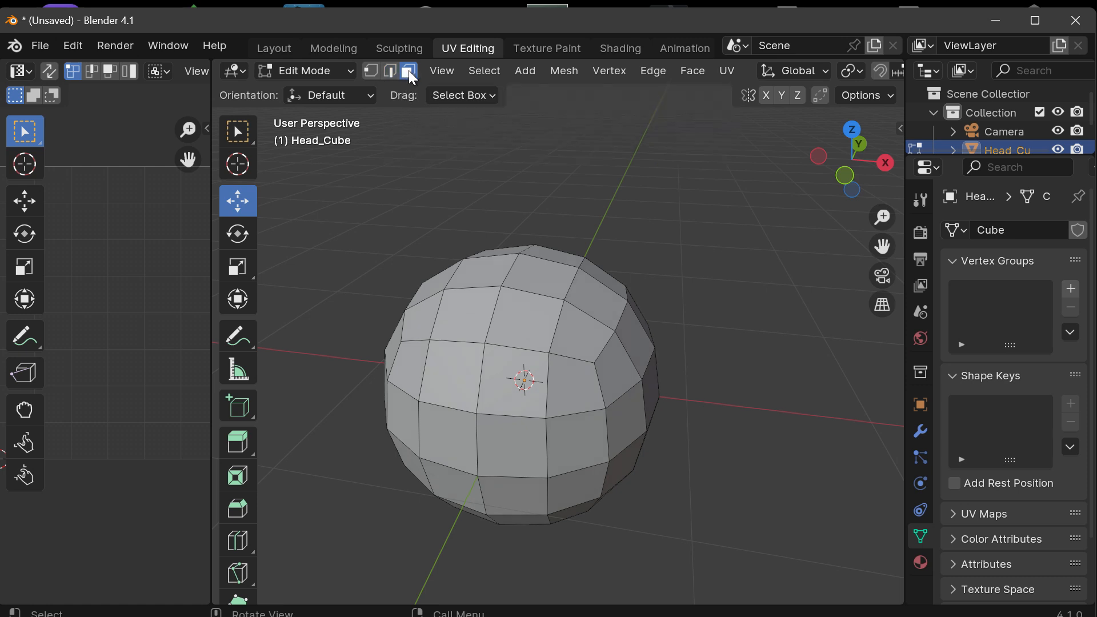
click(373, 73)
click(525, 315)
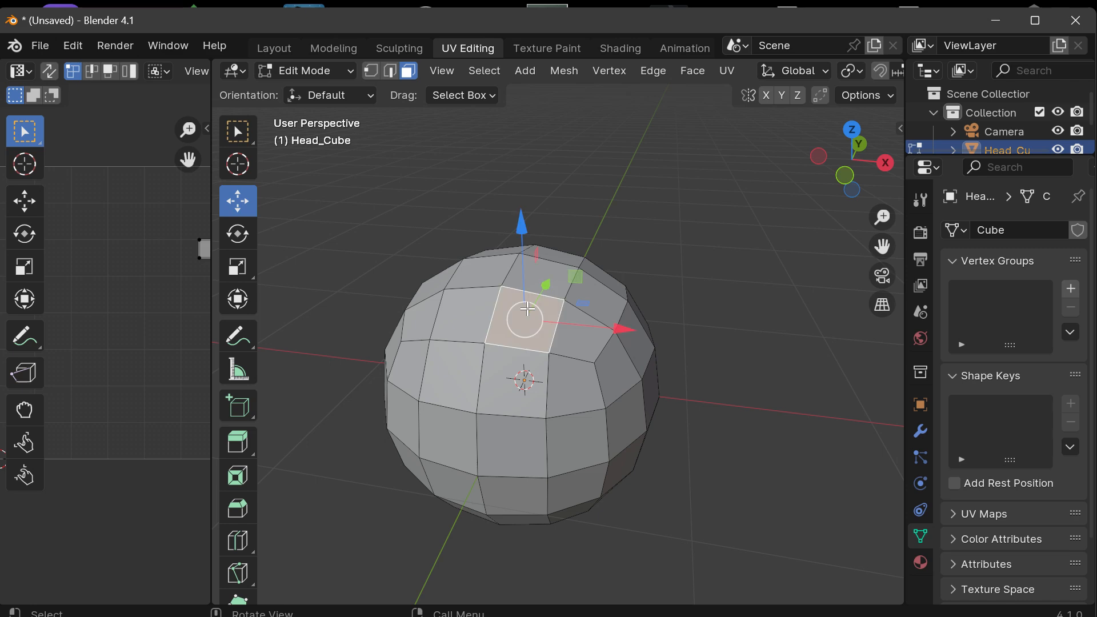
drag(524, 215, 500, 128)
mouse_move(851, 181)
mouse_down()
mouse_move(875, 182)
mouse_move(829, 182)
mouse_move(857, 182)
mouse_move(844, 179)
mouse_up()
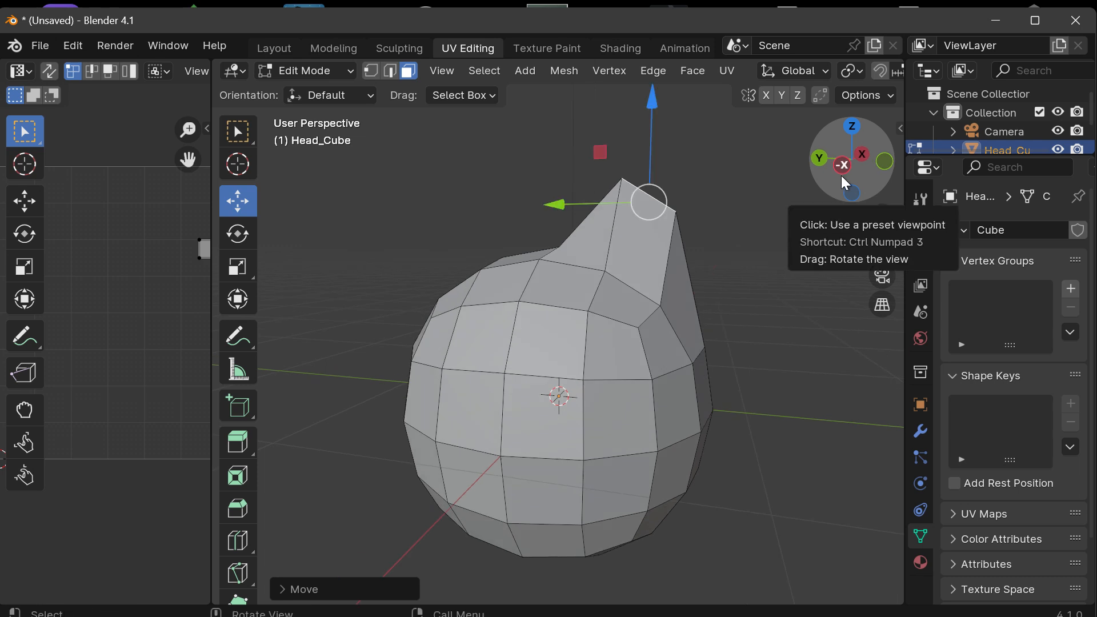
key(ctrl+z)
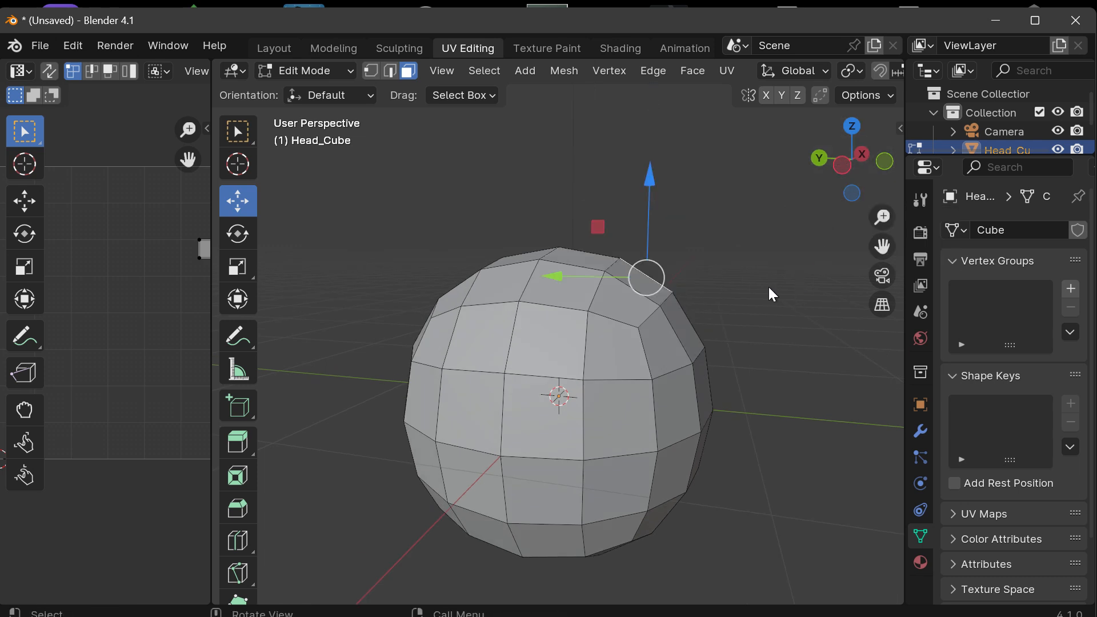
Step: Show Head_Cube in the Front Orthographic view and widen the UV Editor area beside it
click(845, 177)
click(885, 161)
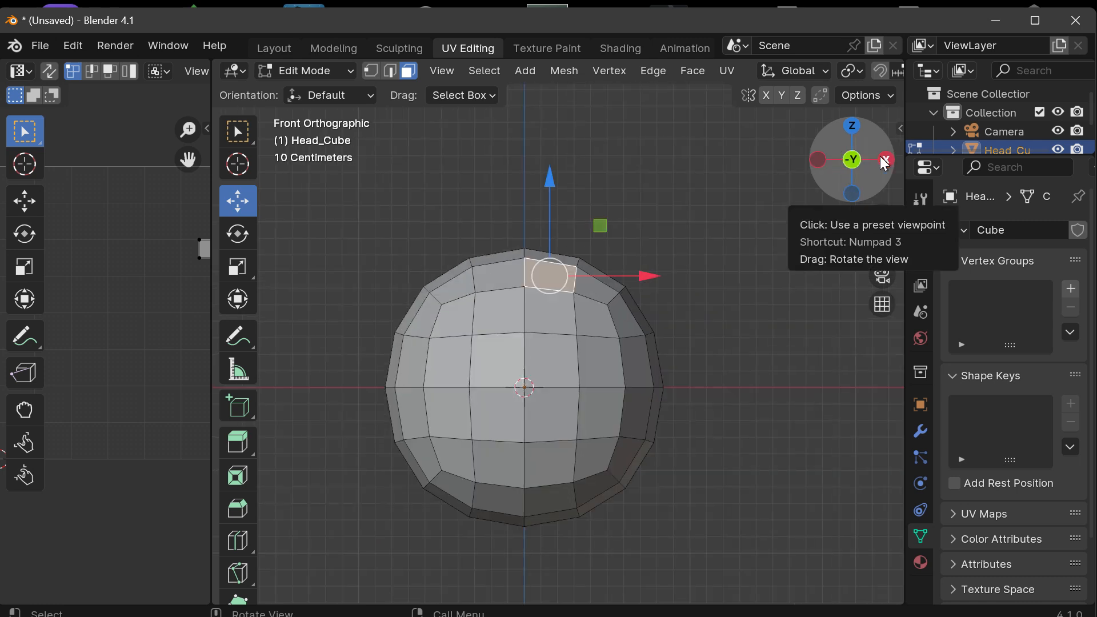
scroll(781, 284, up, 2)
scroll(780, 284, down, 1)
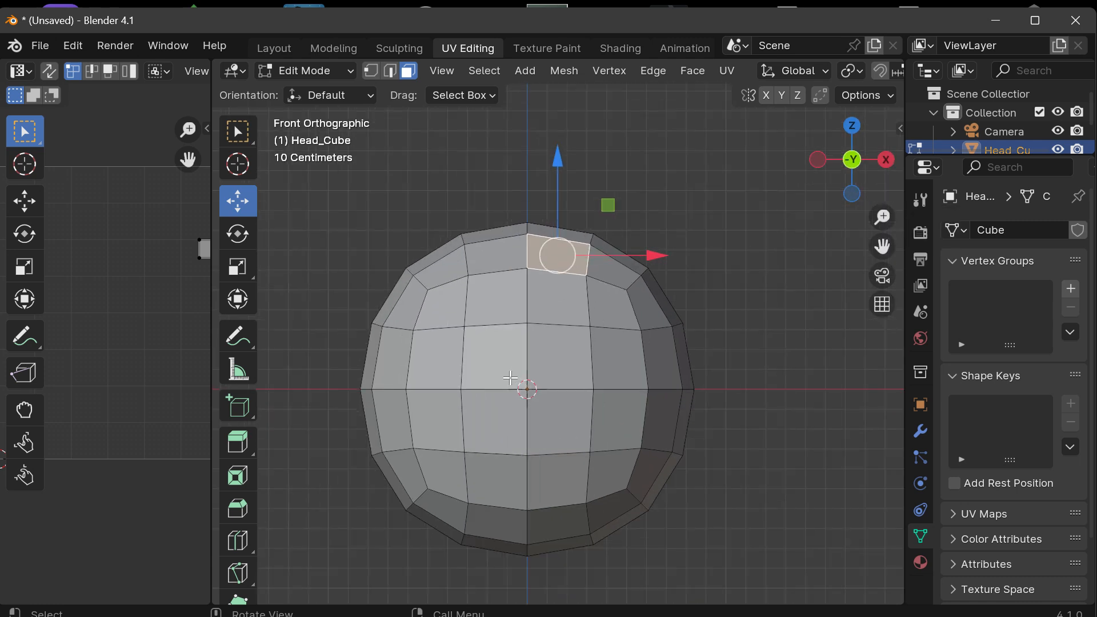
drag(882, 246, 933, 185)
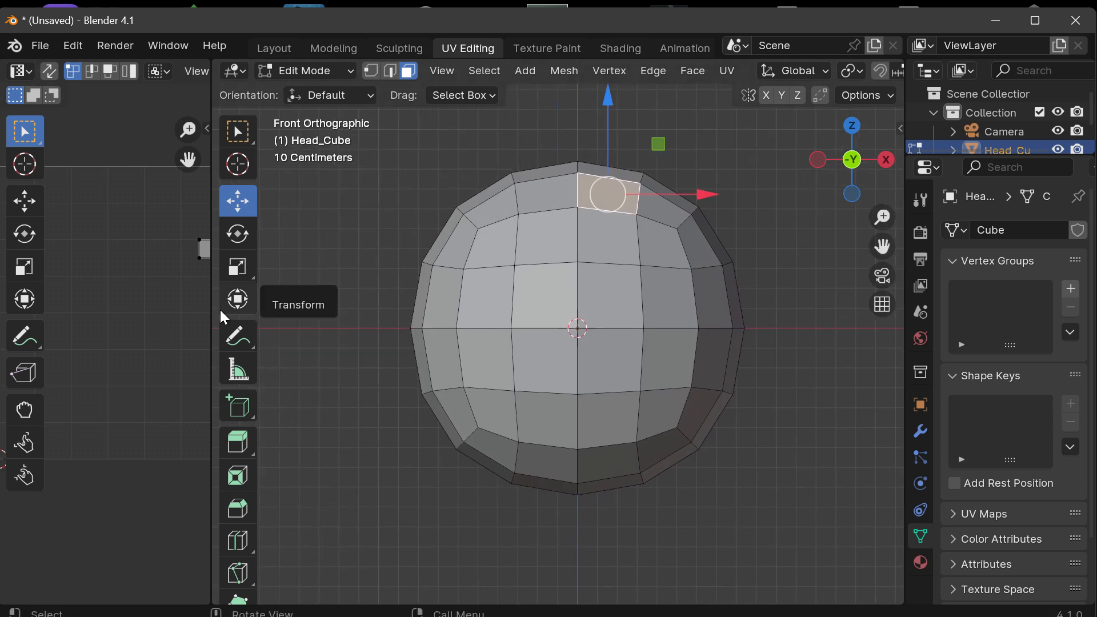
drag(210, 309, 347, 294)
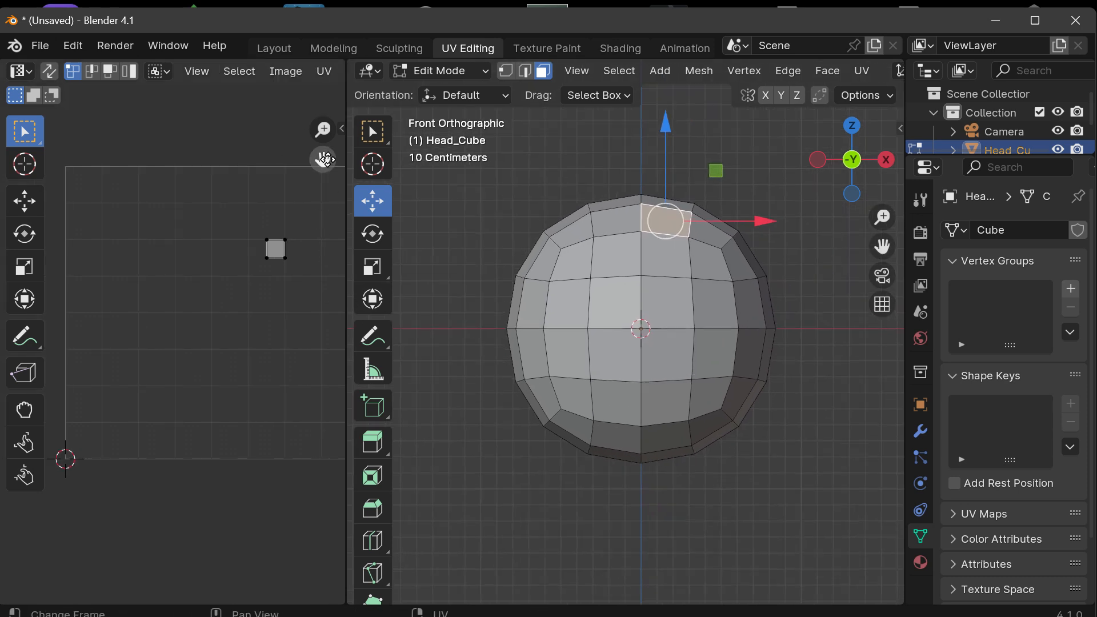
drag(322, 159, 224, 159)
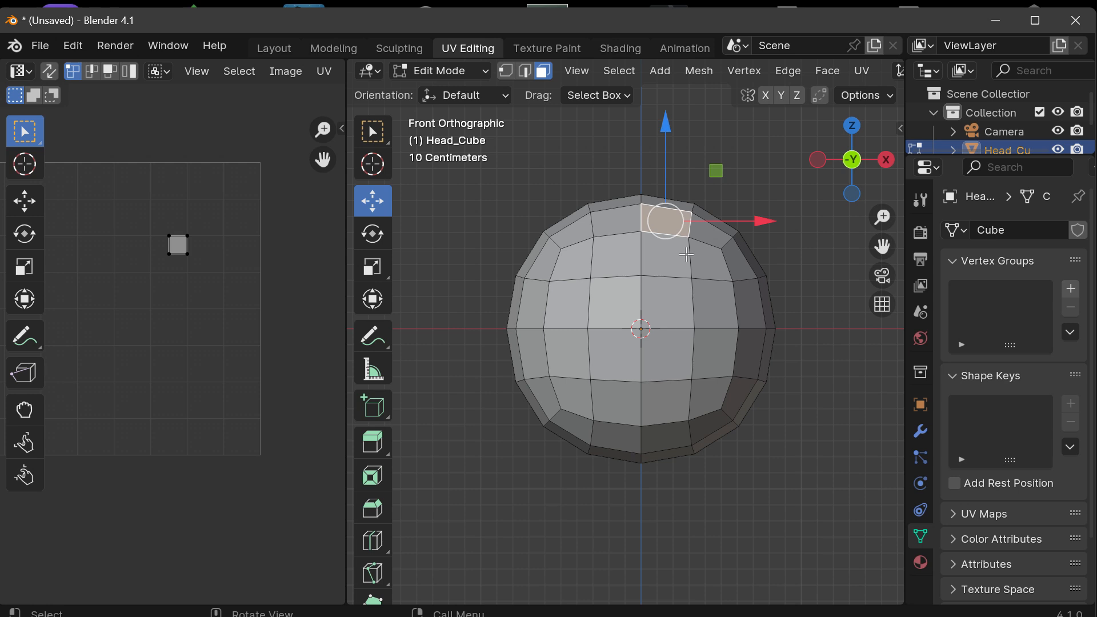
Step: Deselect the face and set the model area's editor type to 3D Viewport
click(498, 245)
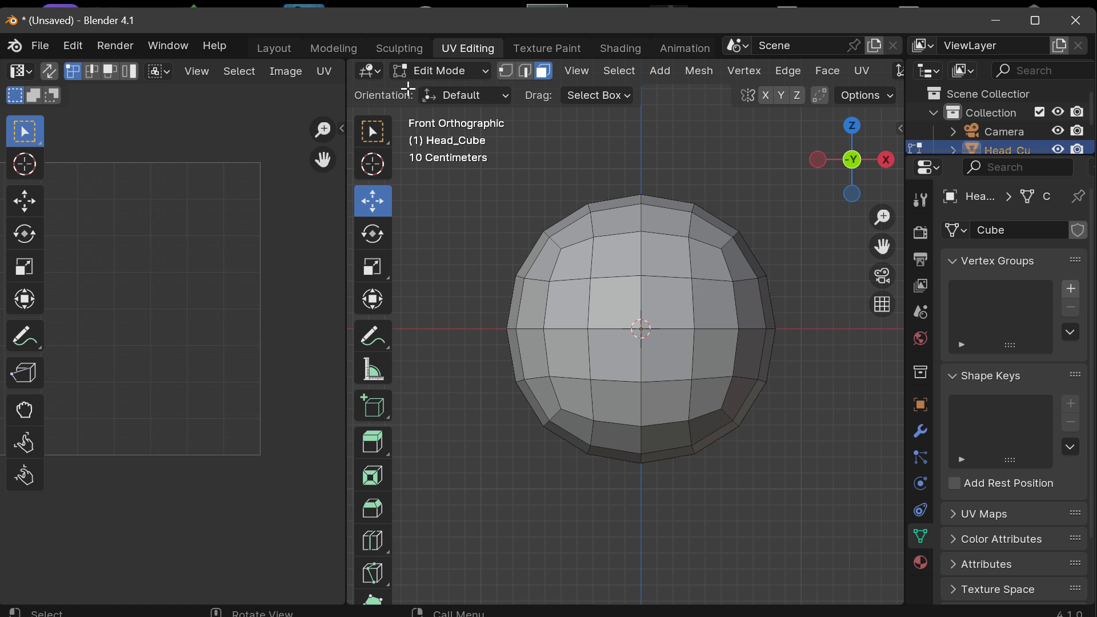
click(370, 72)
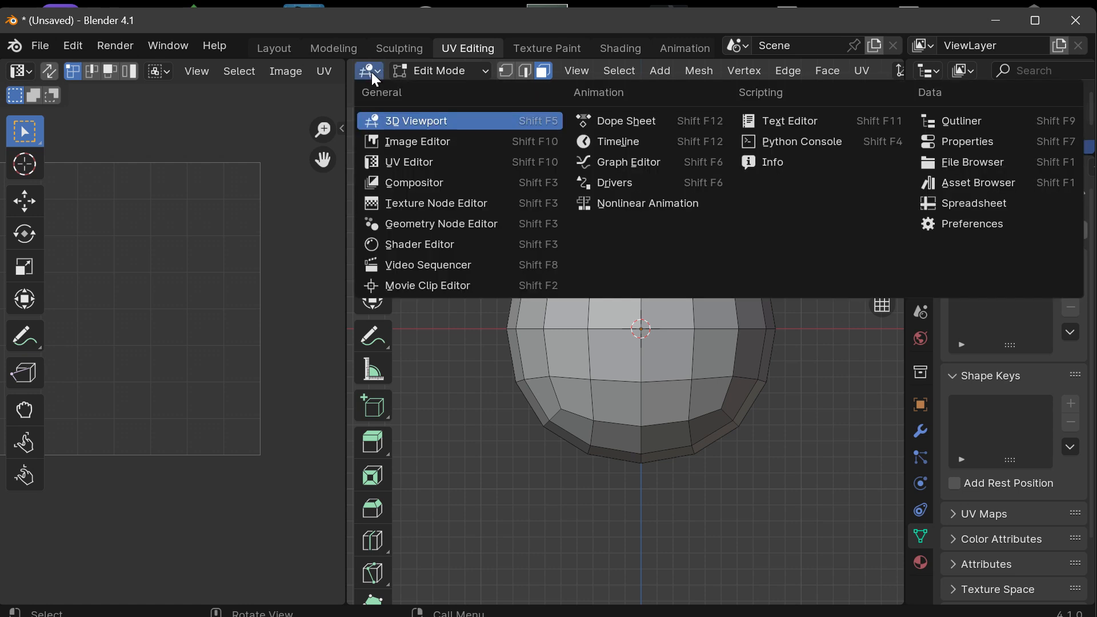
click(433, 126)
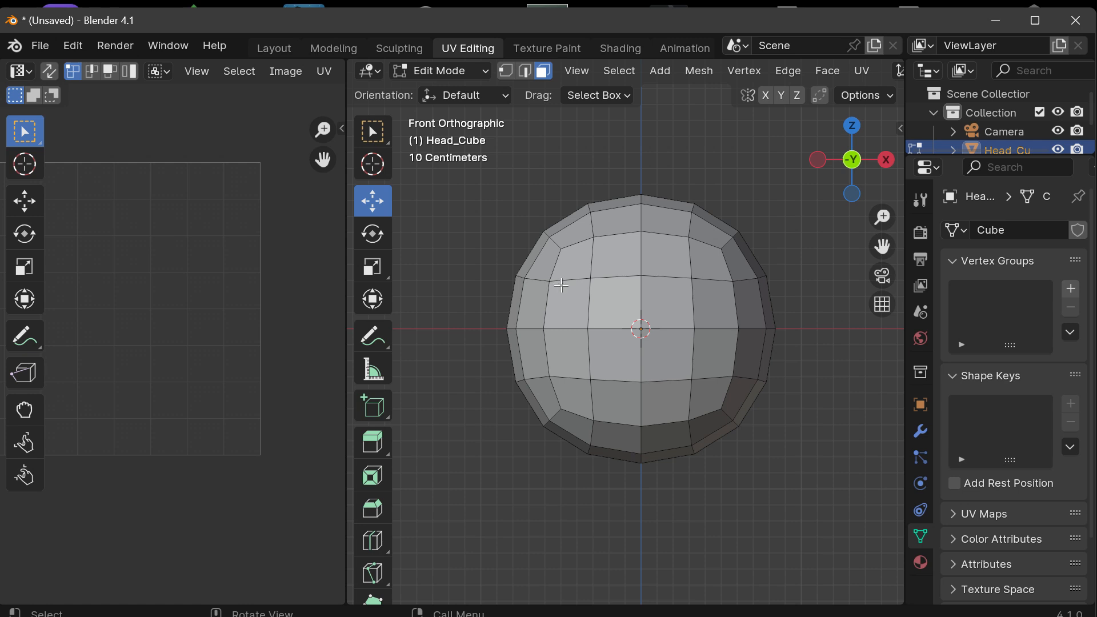
Step: Pick a face on Head_Cube's lower front, select the whole mesh, and clear the selection
click(695, 375)
click(834, 308)
key(a)
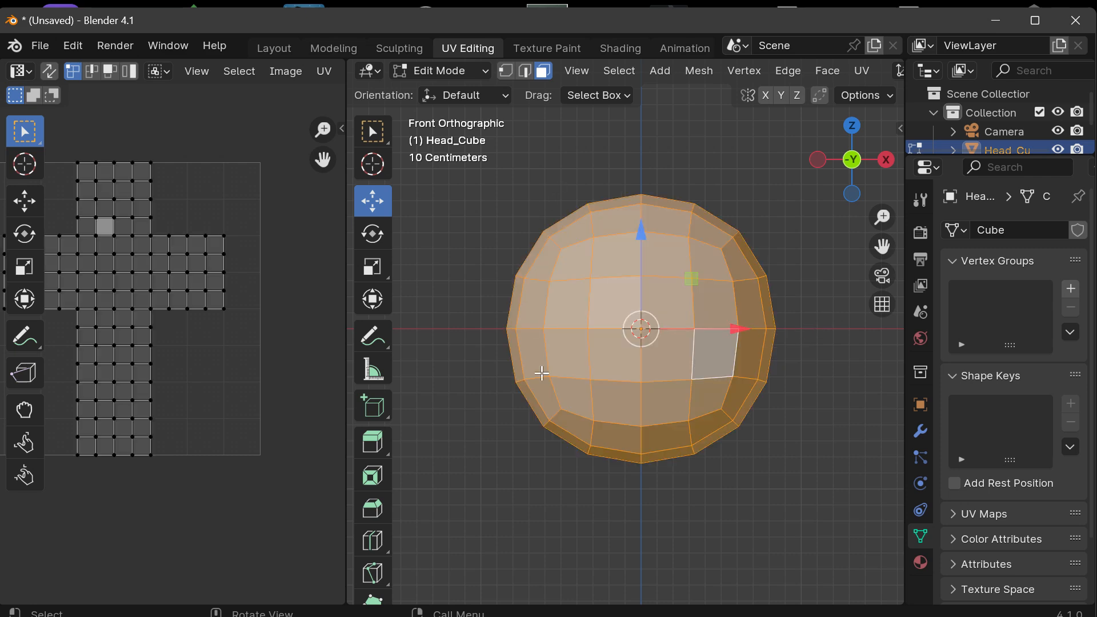
mouse_move(880, 173)
mouse_down()
mouse_move(835, 166)
mouse_move(863, 184)
mouse_up()
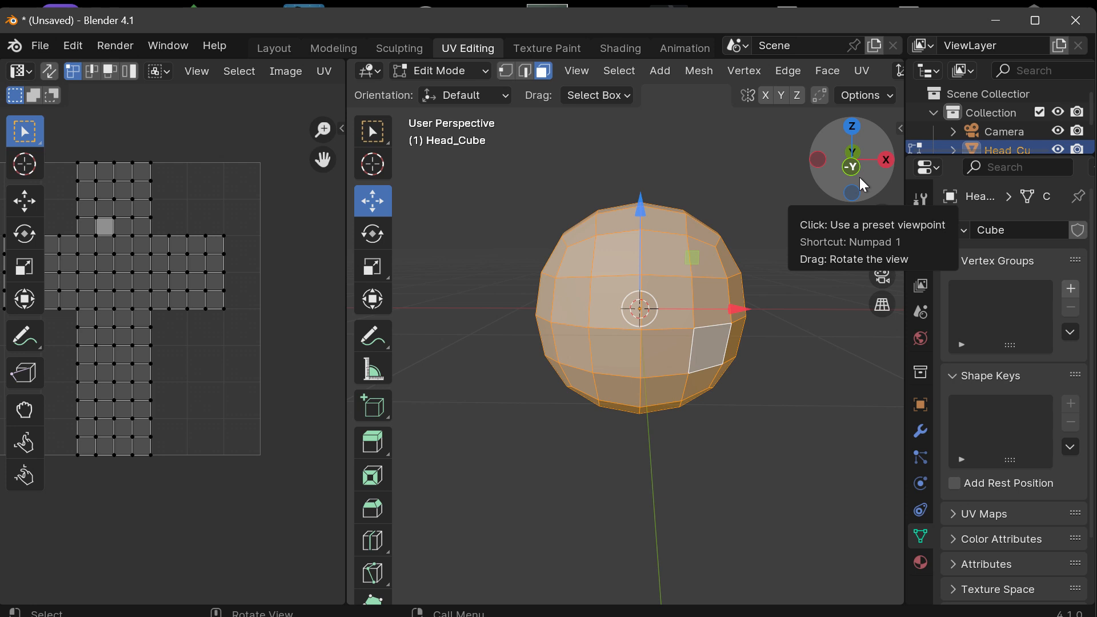
key(alt+a)
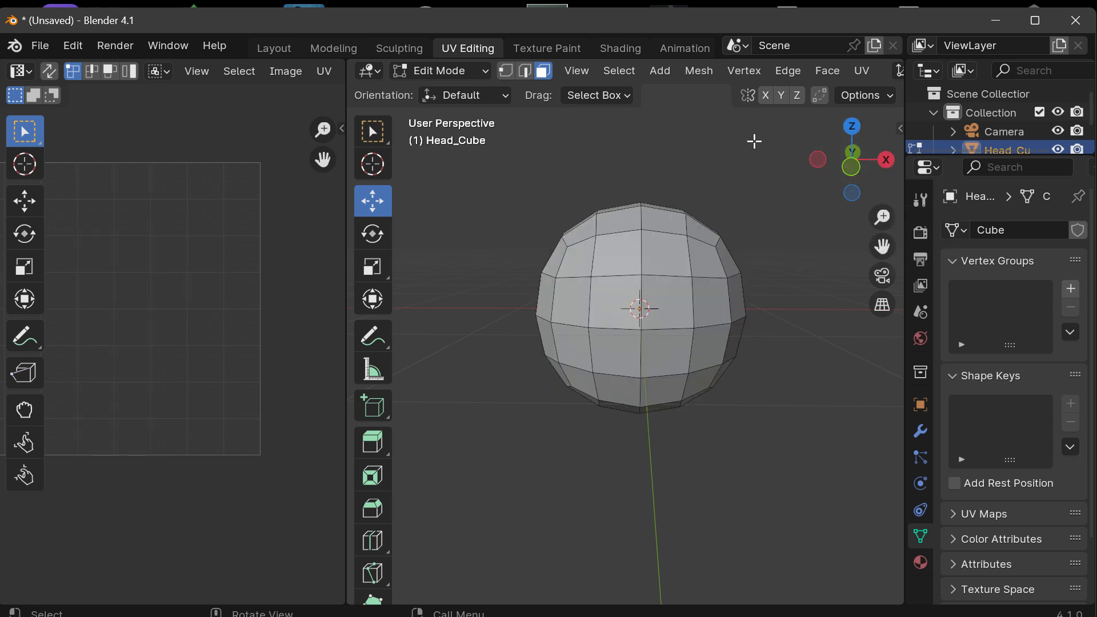
Step: Apply Select All to Head_Cube's faces, followed by Select None
click(619, 70)
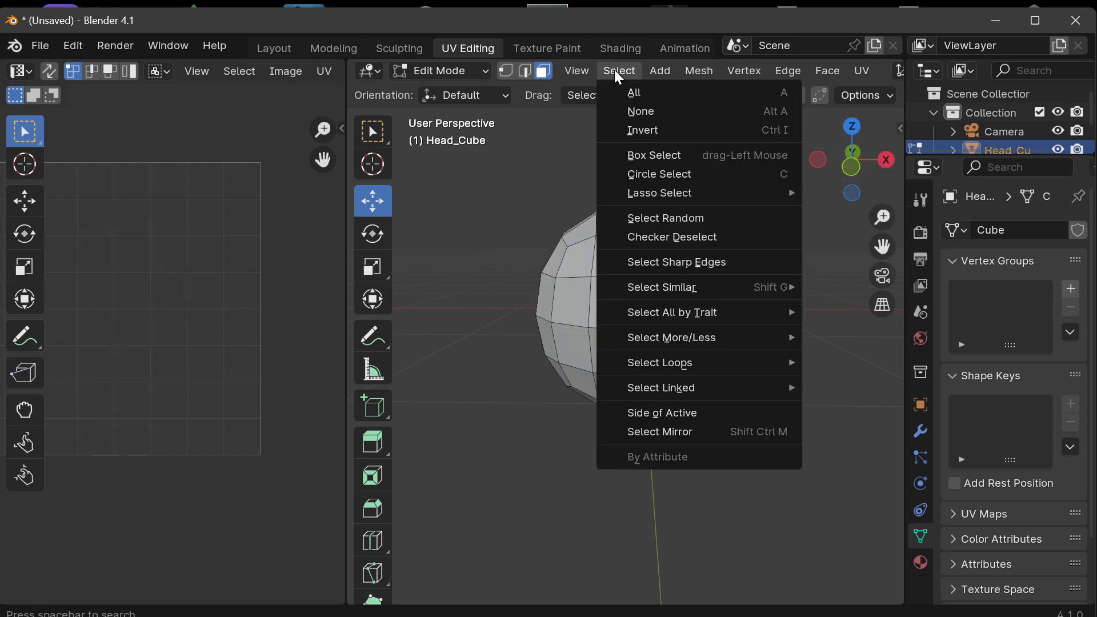
click(639, 92)
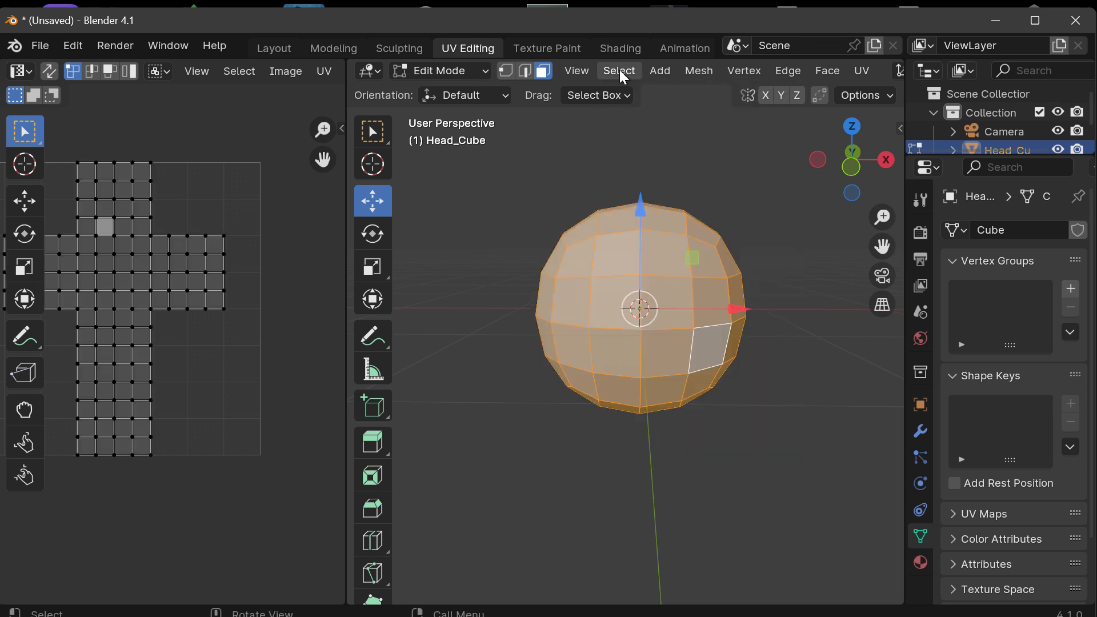
click(620, 70)
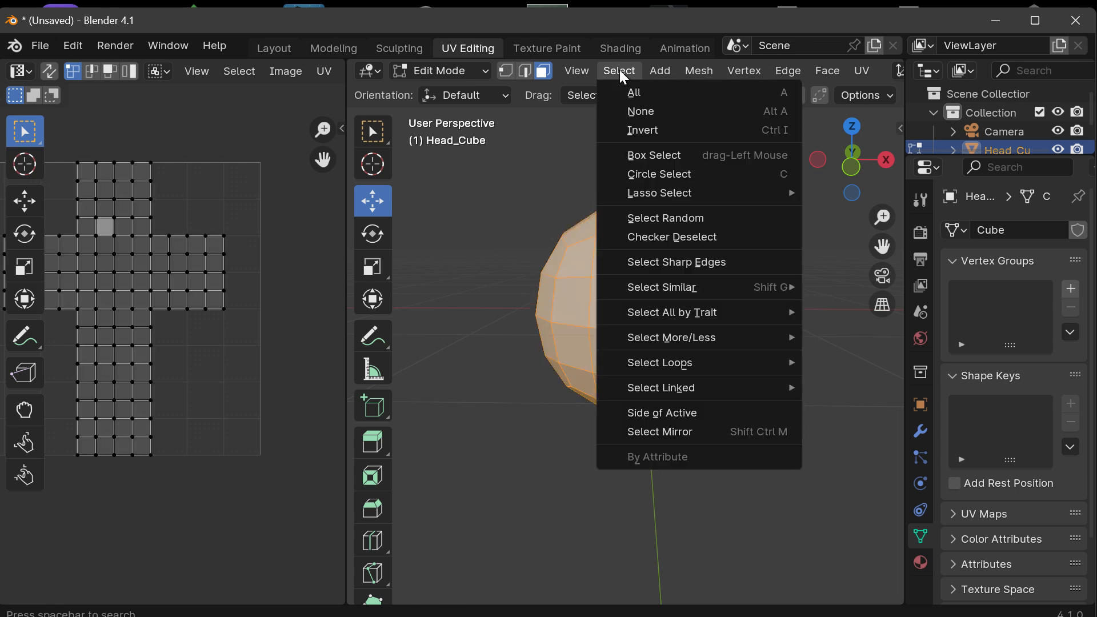
click(642, 112)
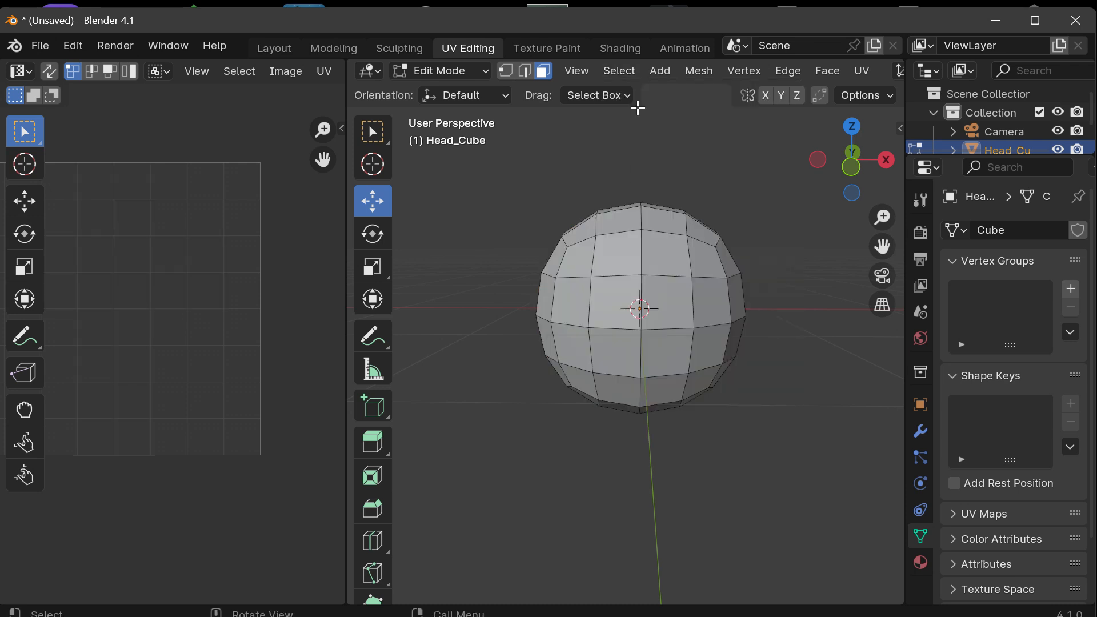
click(620, 70)
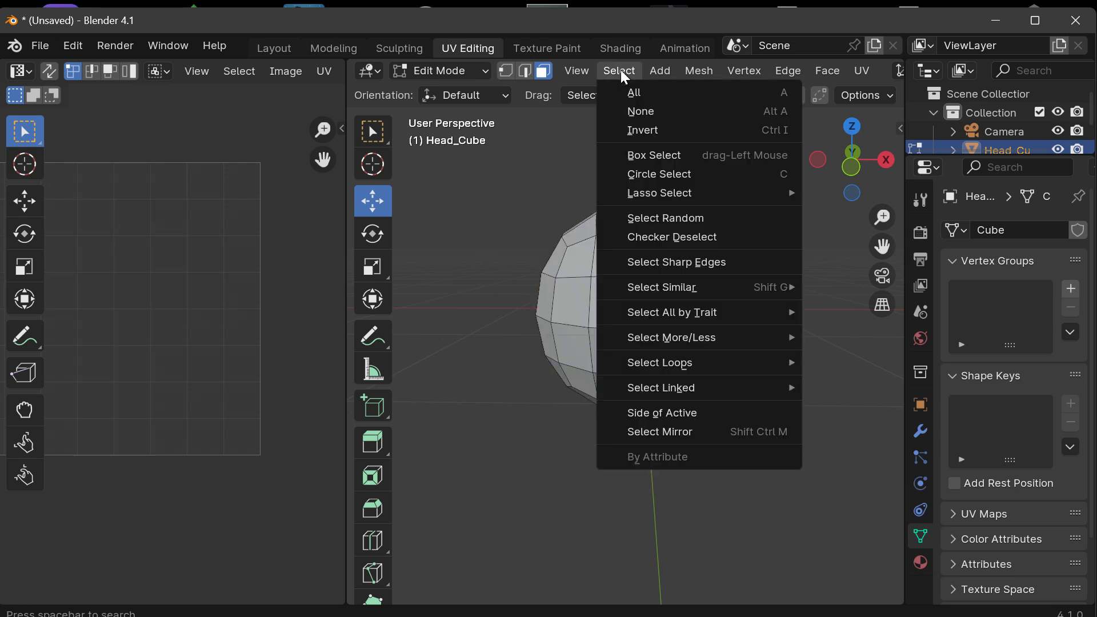
click(622, 70)
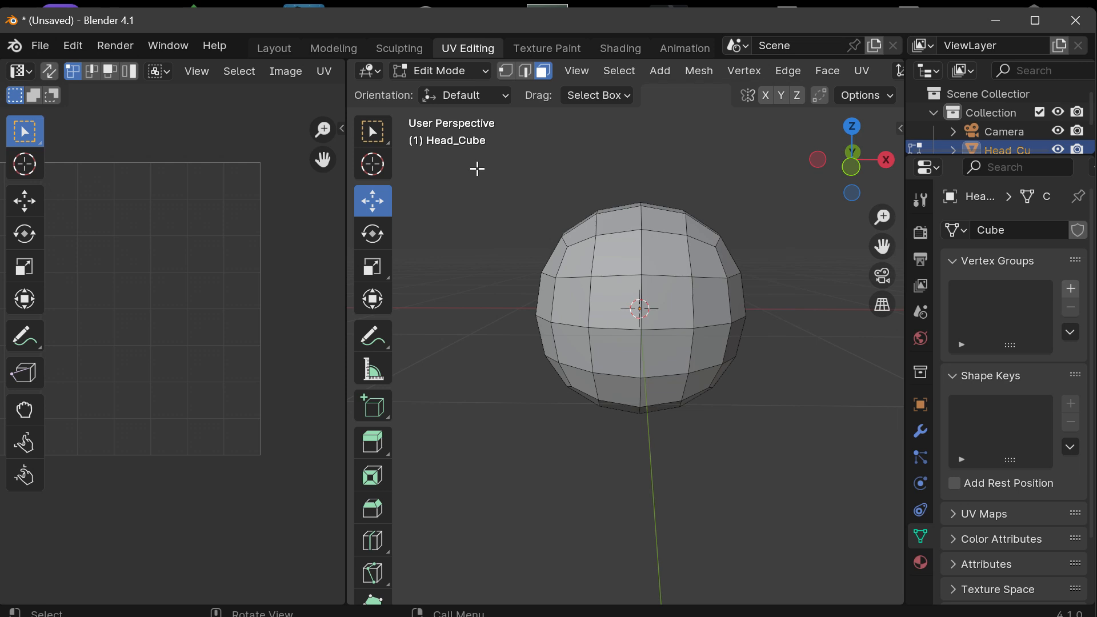
Step: Select all faces of Head_Cube to display its full UV layout
click(576, 69)
click(578, 73)
click(619, 70)
click(628, 92)
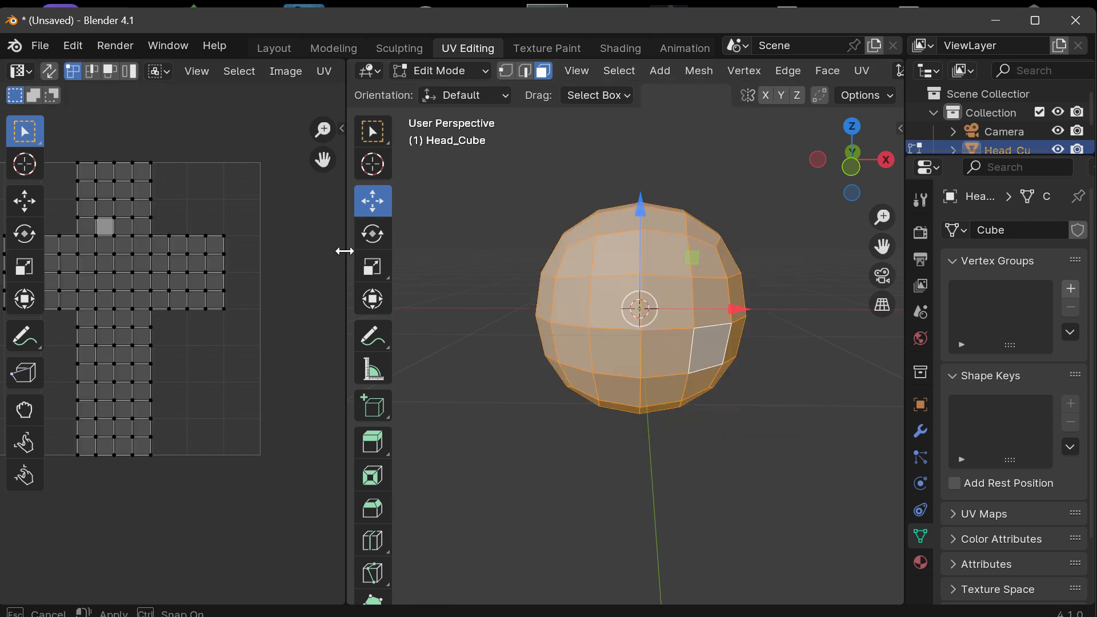
Step: Widen the UV area, set its editor type to UV Editor, and enlarge the cross-shaped UV layout in it
drag(343, 251, 507, 257)
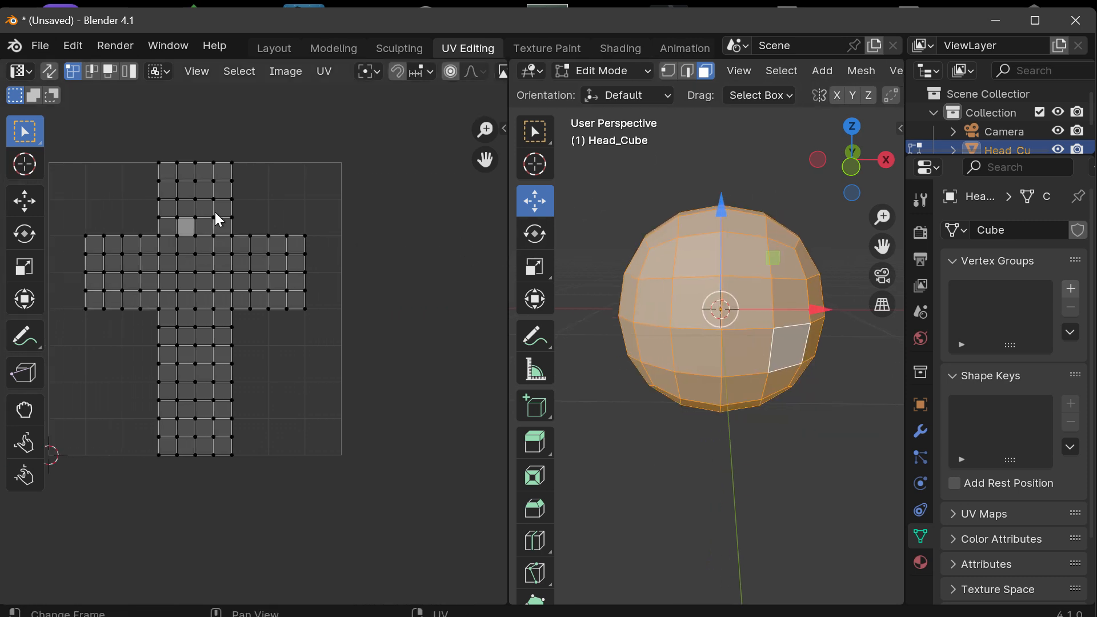
click(21, 71)
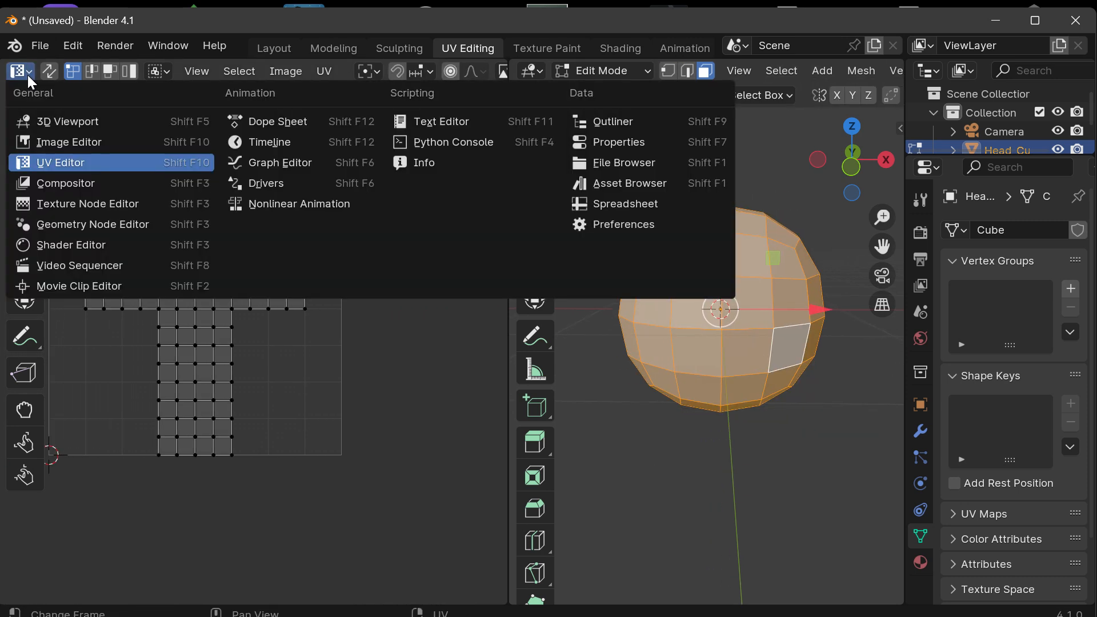
click(88, 164)
drag(485, 159, 566, 159)
scroll(369, 213, up, 1)
scroll(370, 215, up, 1)
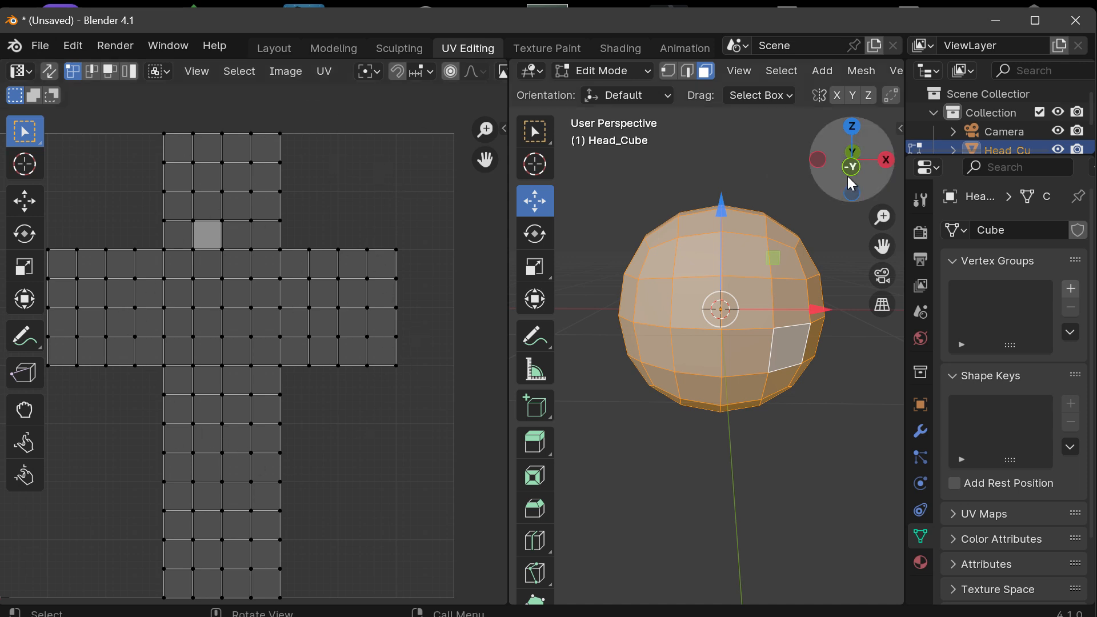
Step: Examine the rounded Head_Cube from several angles beside its UV layout, giving the 3D viewport slightly more width
drag(848, 176, 777, 214)
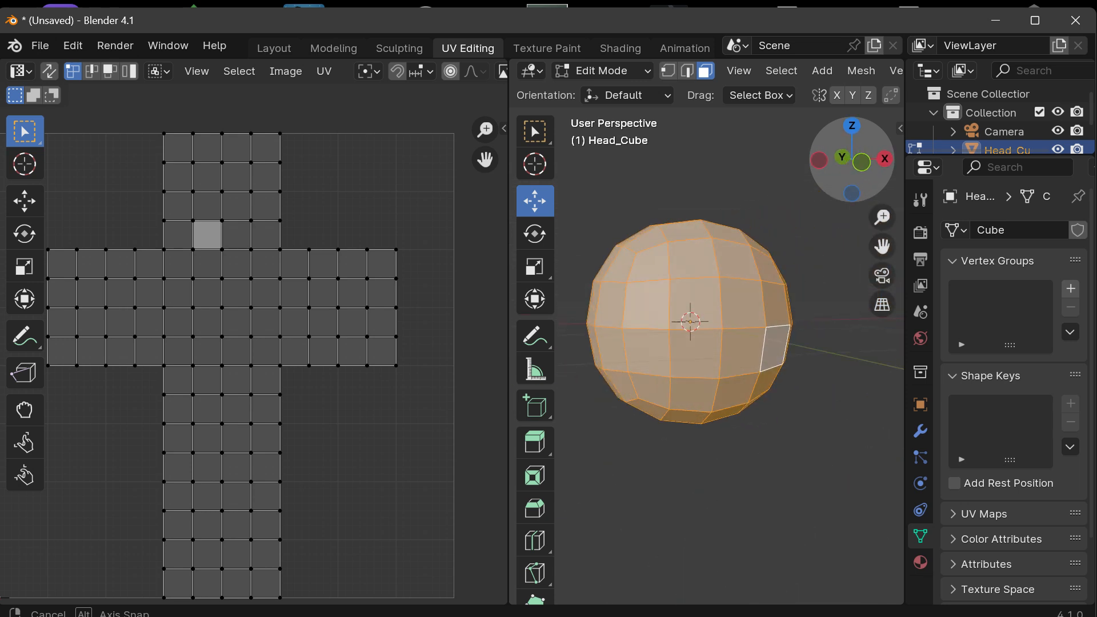
drag(508, 321, 463, 321)
drag(860, 191, 852, 251)
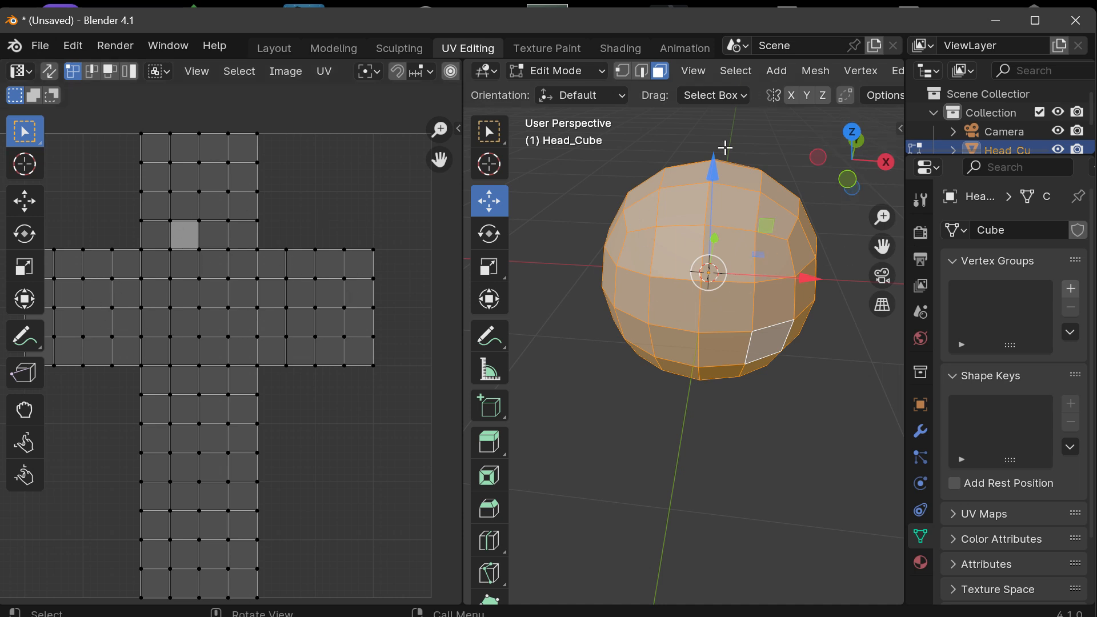
drag(860, 189, 853, 234)
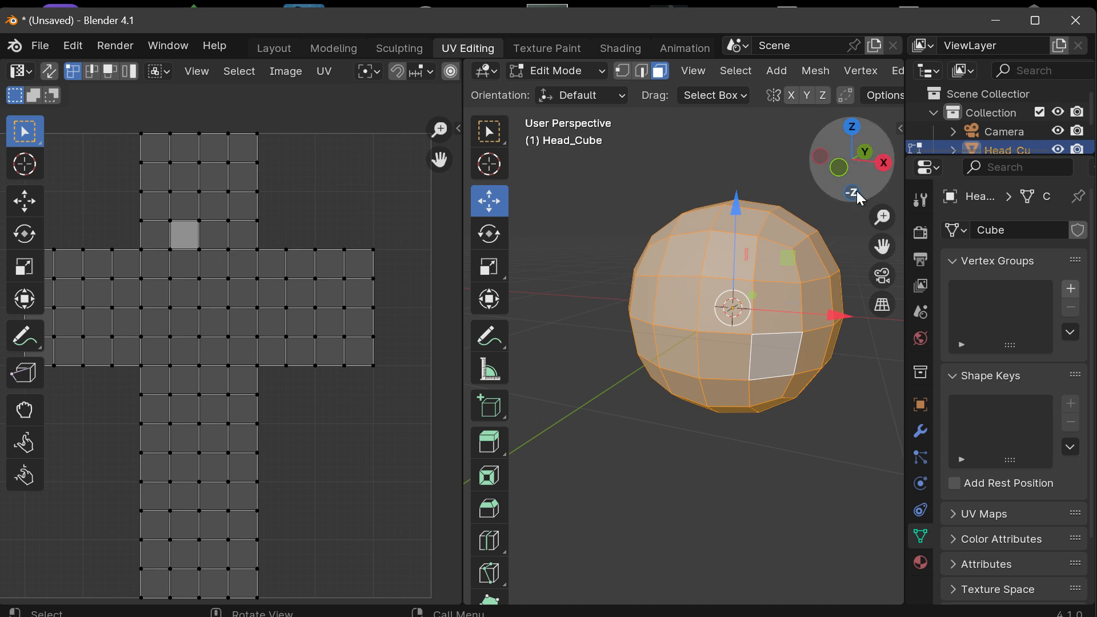
drag(868, 181, 879, 182)
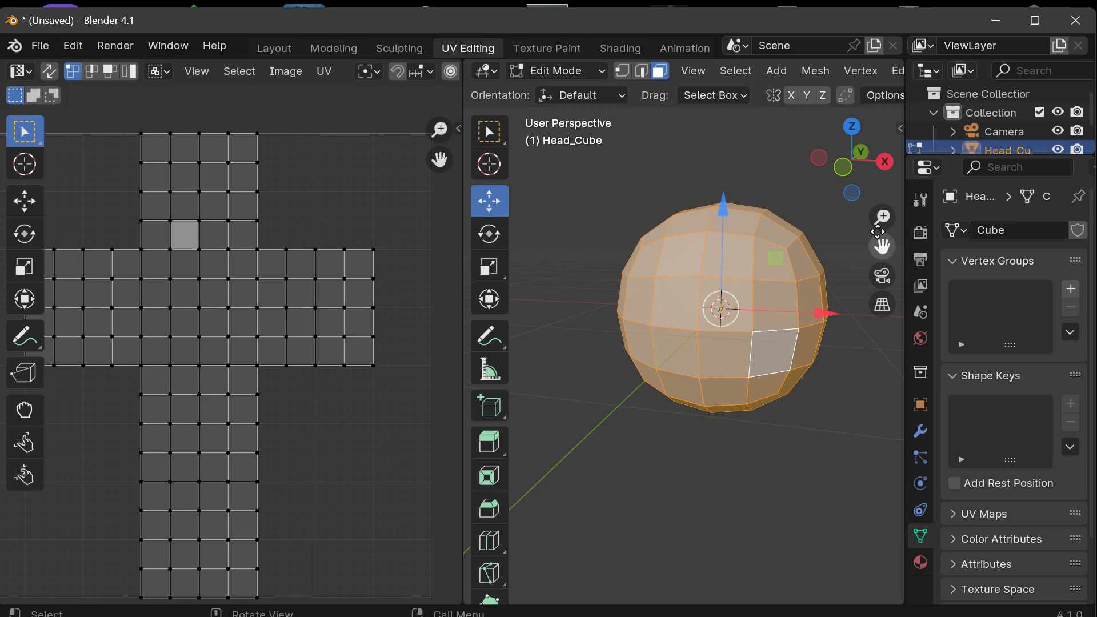
drag(877, 163, 915, 188)
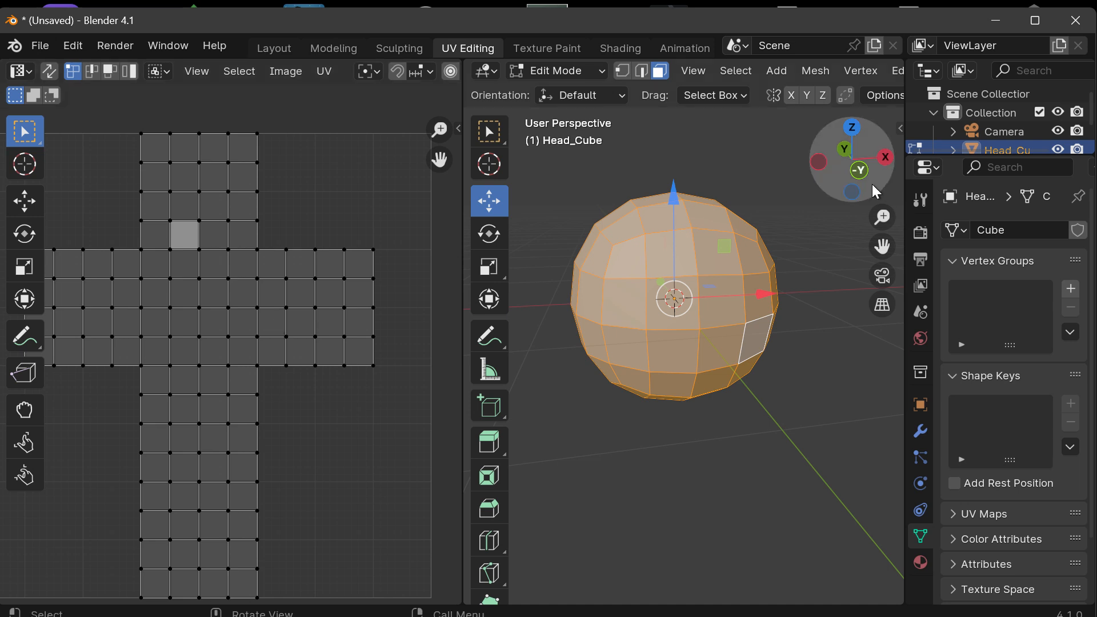
mouse_move(877, 190)
mouse_down()
mouse_move(852, 166)
mouse_move(872, 192)
mouse_up()
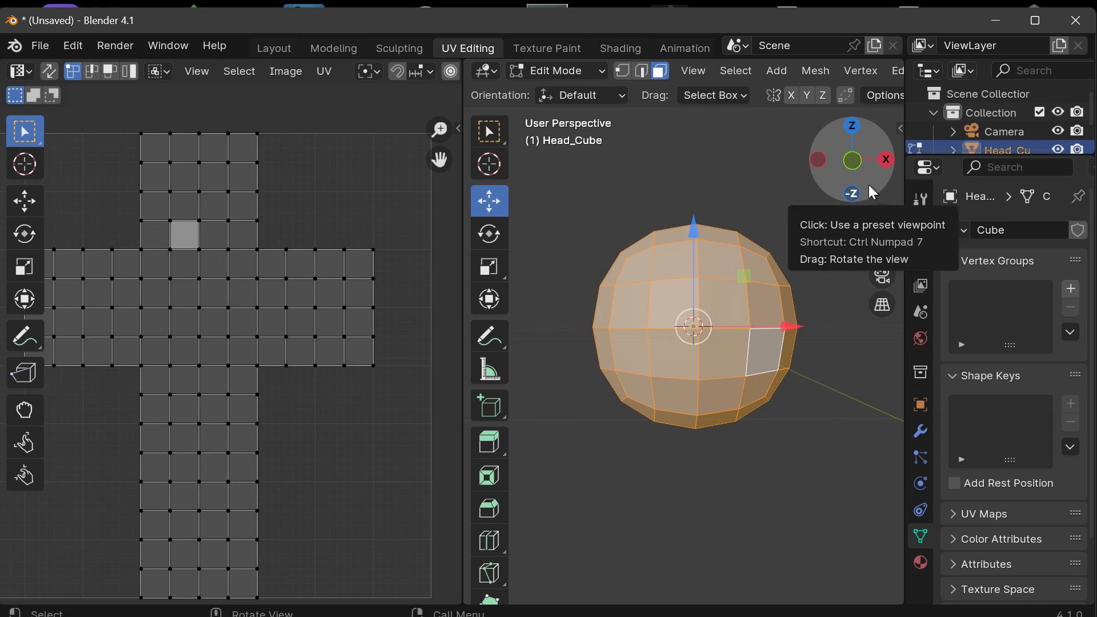
Step: Narrow the UV Editor to enlarge the 3D viewport and show Head_Cube in the front orthographic view
drag(458, 257, 172, 261)
scroll(534, 297, up, 1)
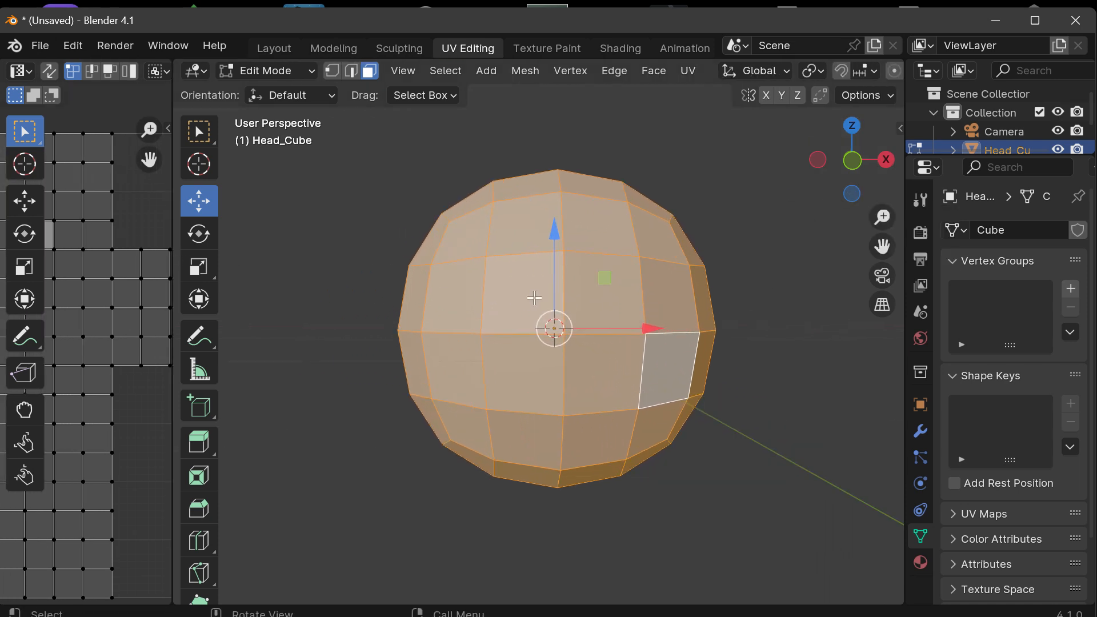
scroll(534, 297, down, 1)
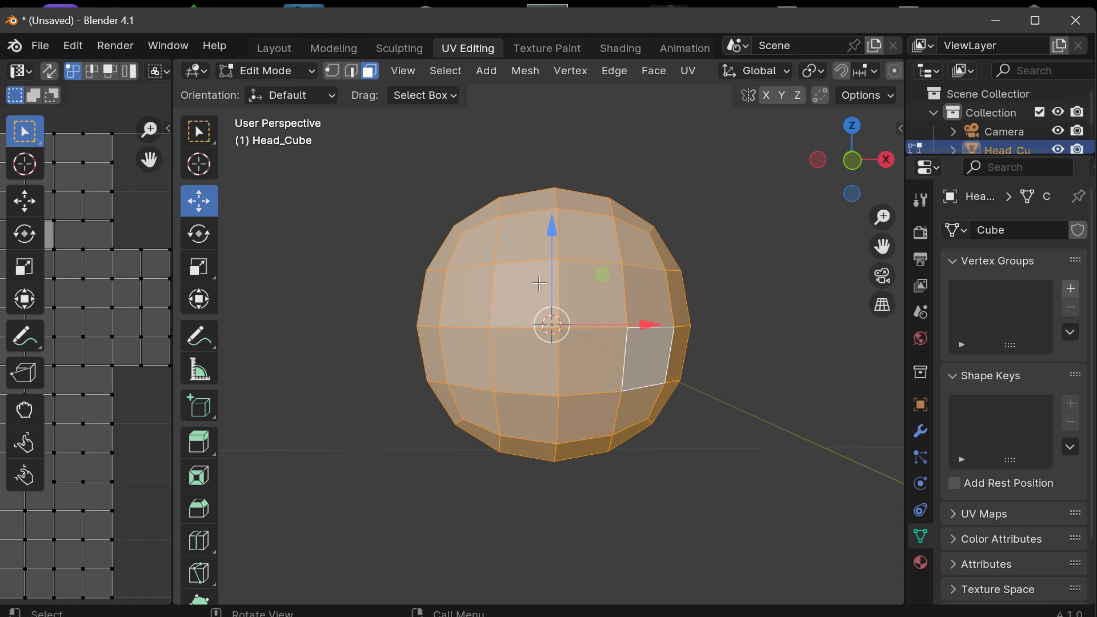
click(854, 161)
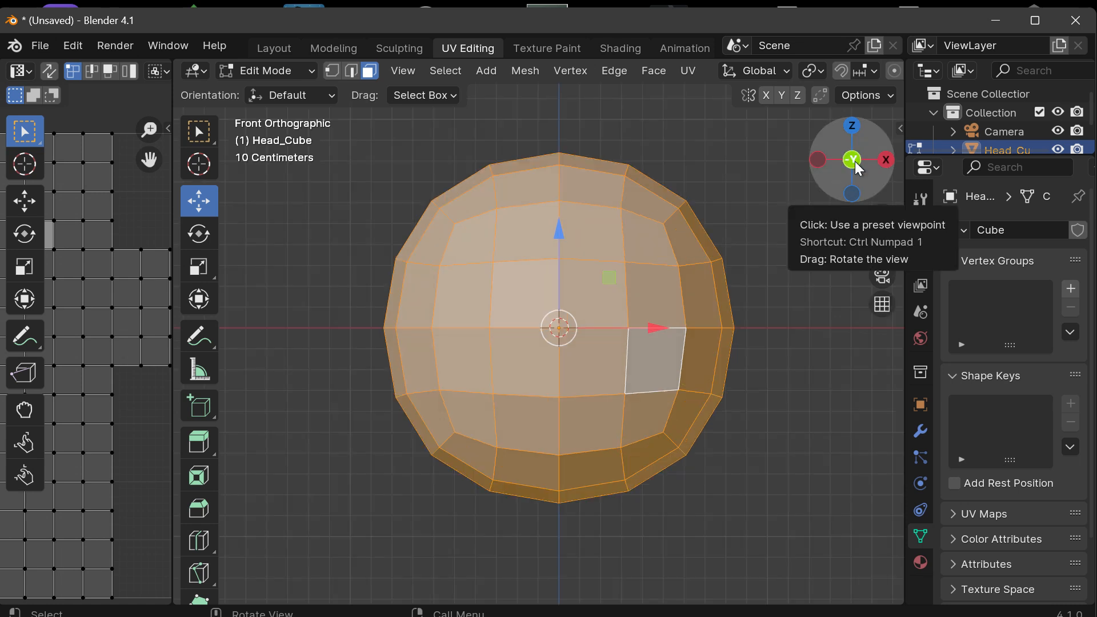
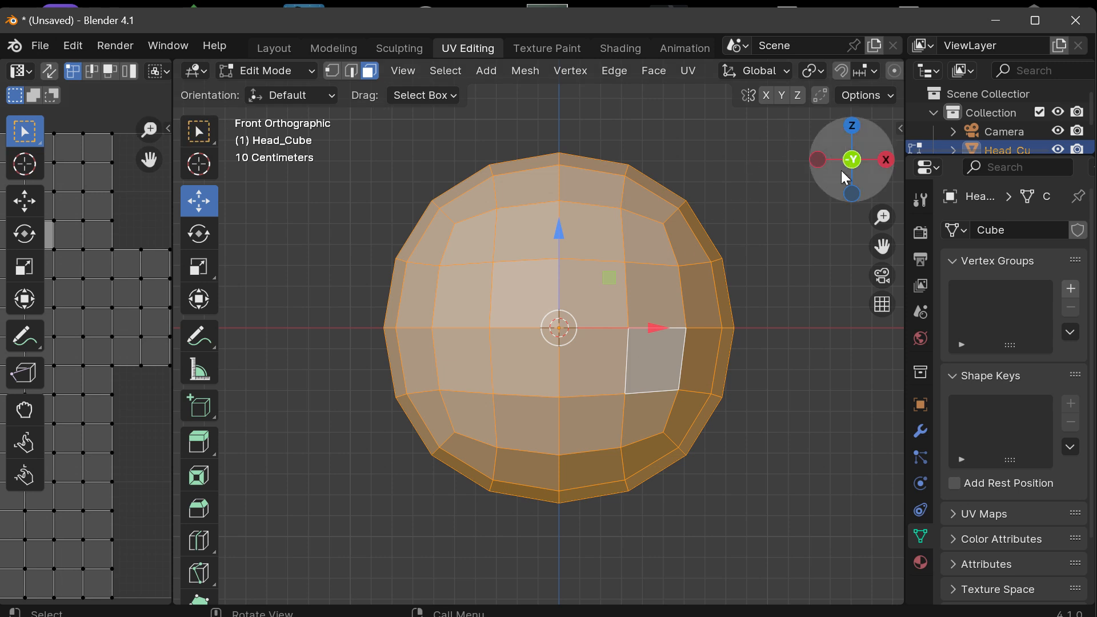
Step: Return to the front orthographic view and enable X-axis mirroring for mesh edits on Head_Cube
drag(866, 171, 859, 156)
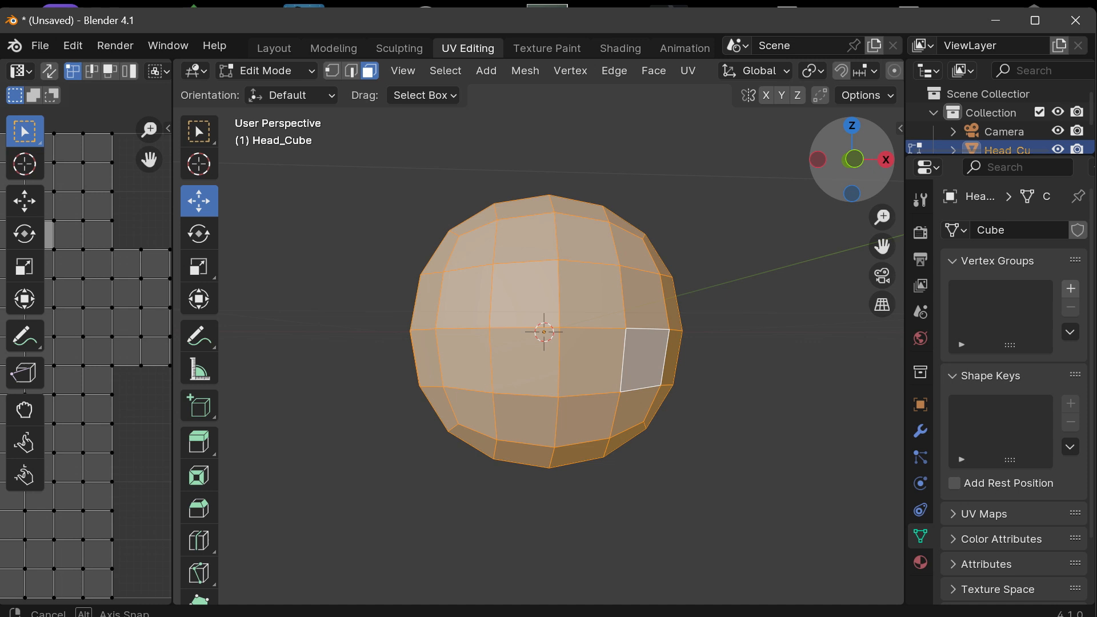
click(858, 157)
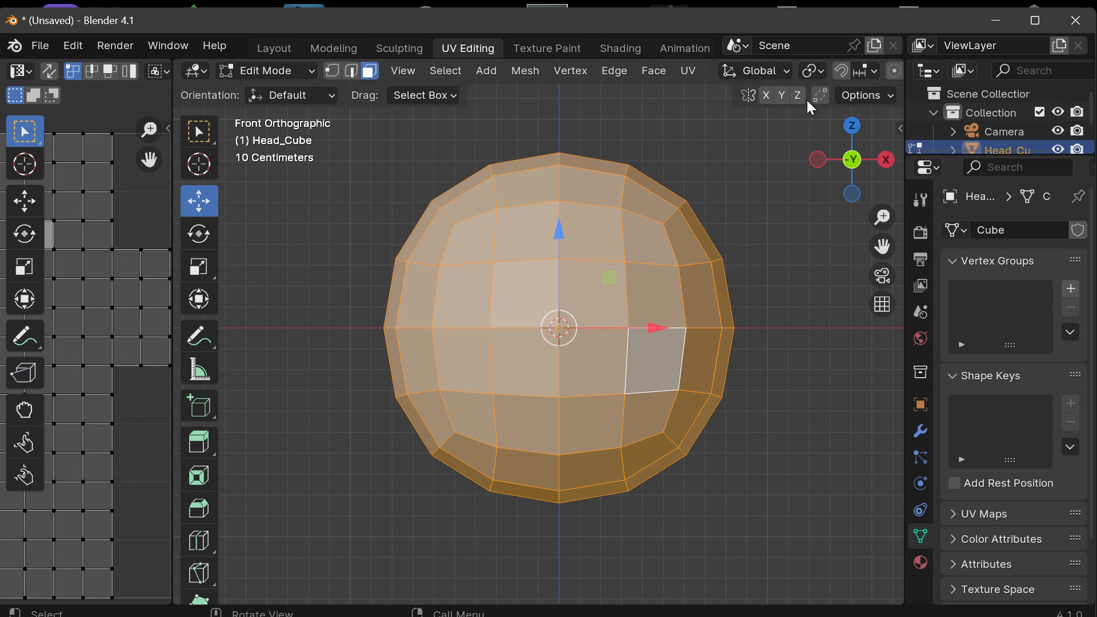
click(879, 97)
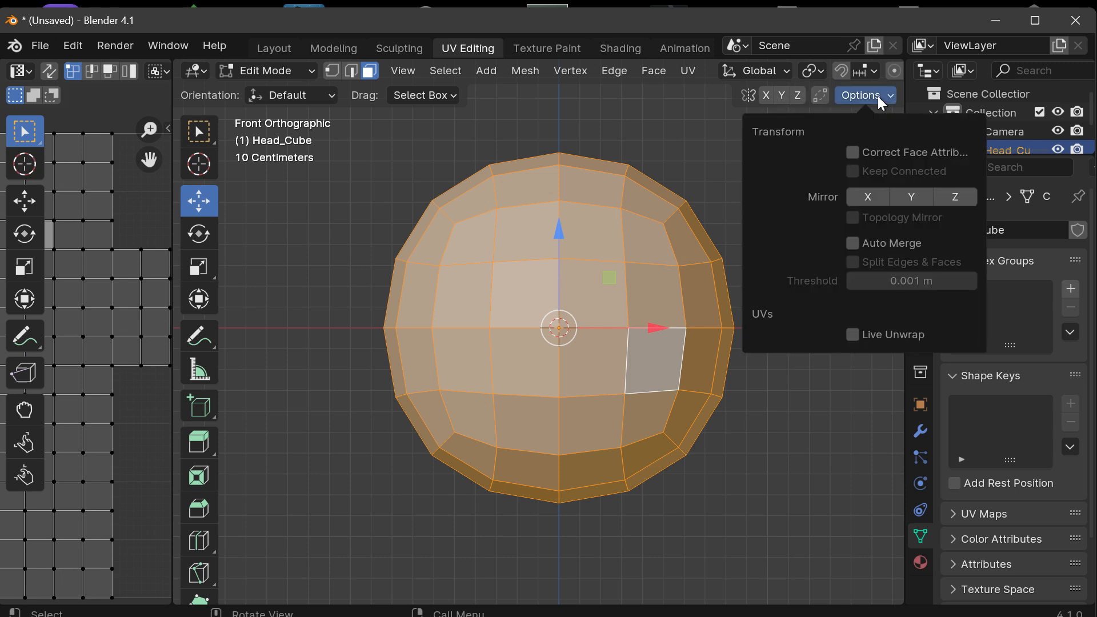
click(766, 94)
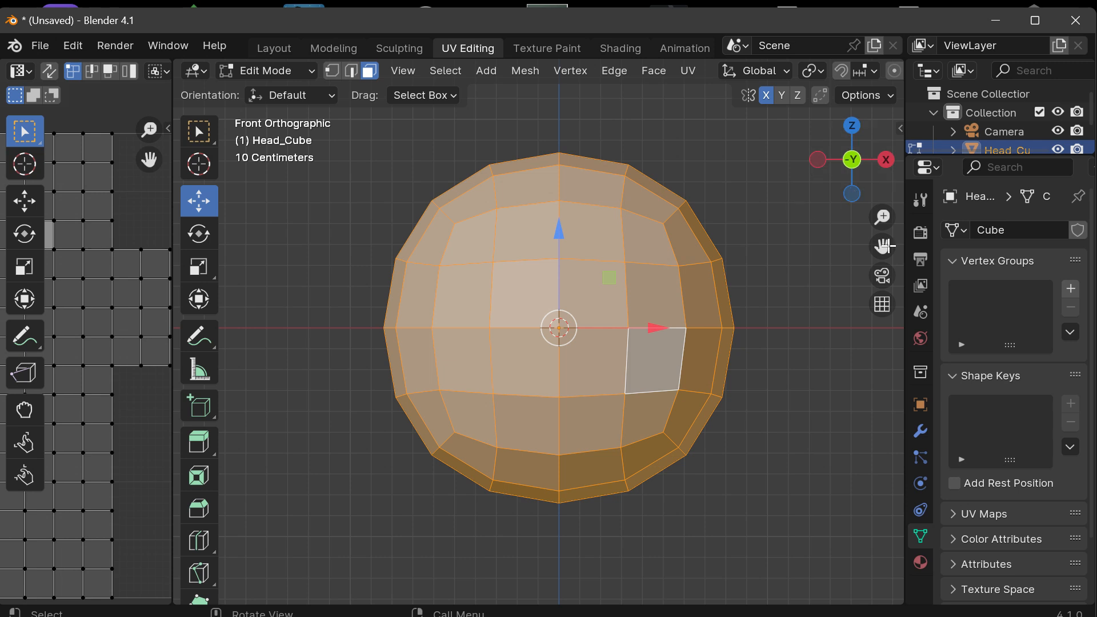
Step: Select the face near Head_Cube's +X edge just above the centre line and pull it outward along X, stretching both mirrored sides
drag(882, 246, 832, 273)
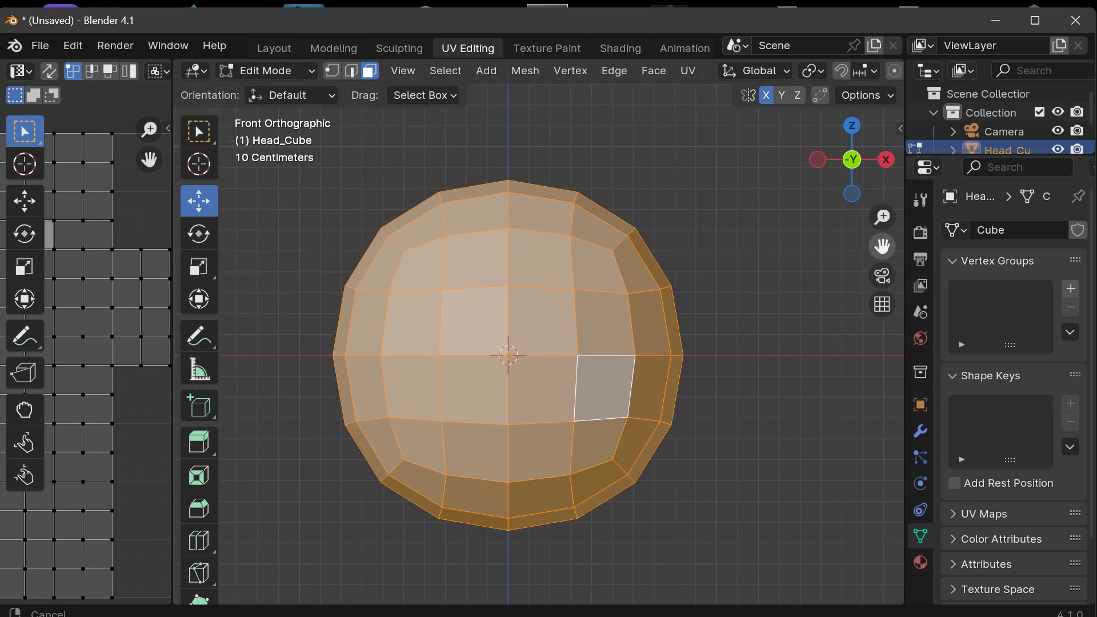
click(660, 319)
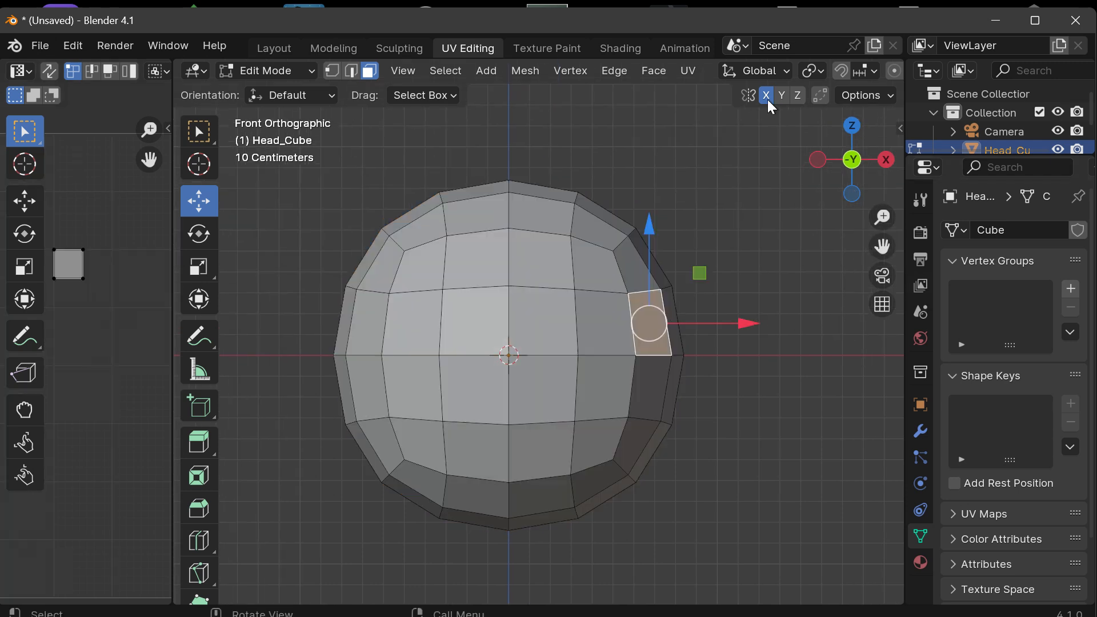
drag(746, 323, 804, 324)
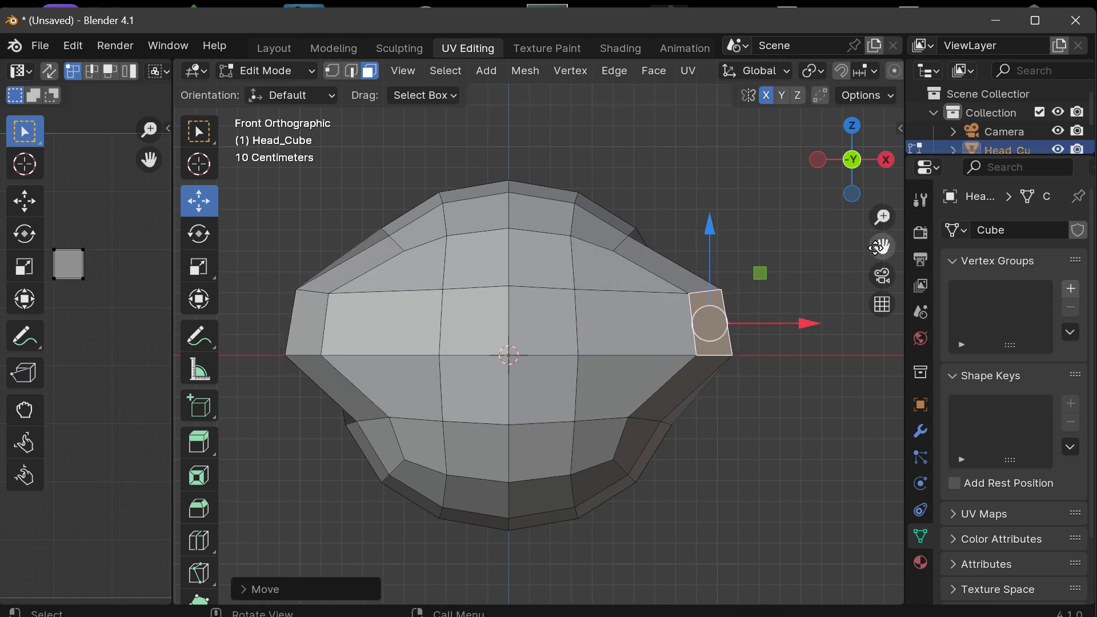
drag(882, 246, 936, 186)
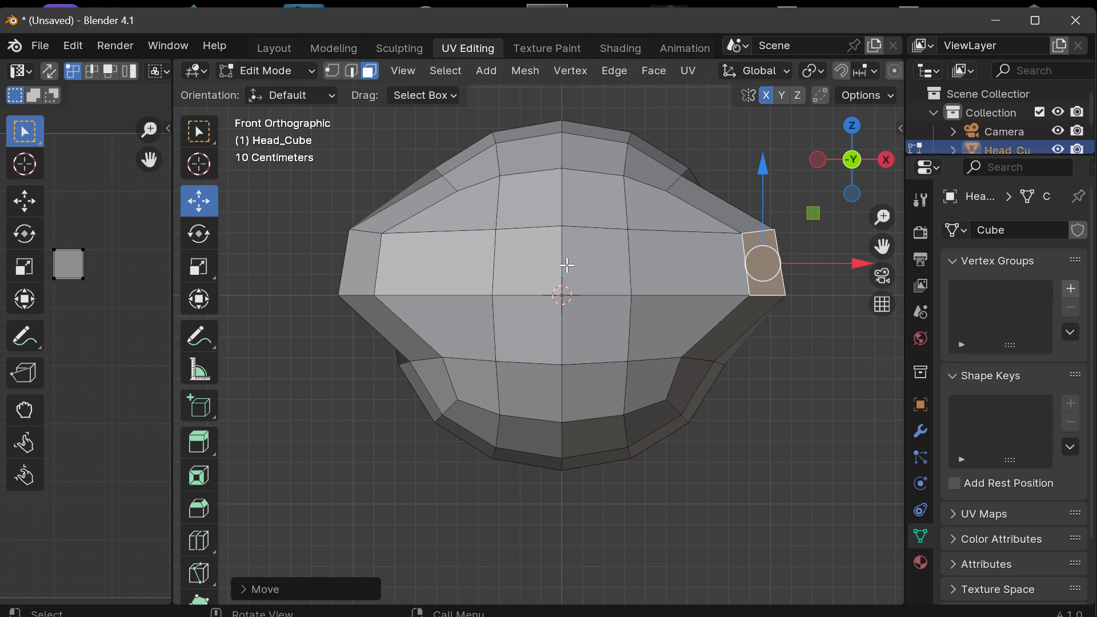
mouse_move(857, 262)
mouse_down()
mouse_move(825, 261)
mouse_move(874, 259)
mouse_up()
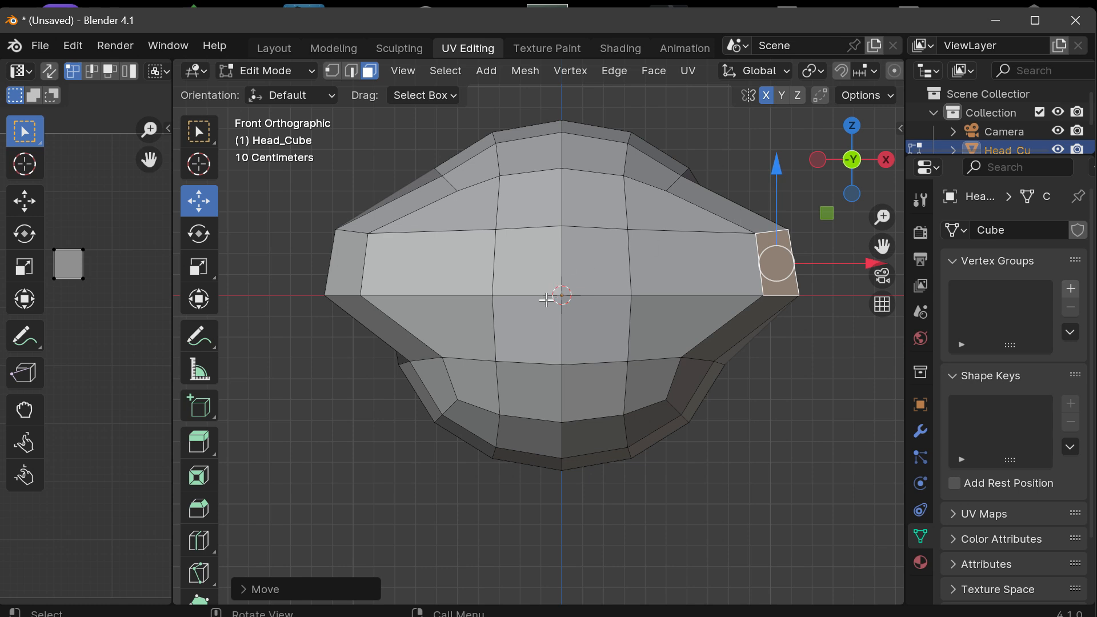
Step: Switch Head_Cube to Object Mode and apply Set Origin with Geometry to Origin
mouse_move(858, 185)
mouse_down()
mouse_move(811, 186)
mouse_move(892, 186)
mouse_move(854, 186)
mouse_up()
scroll(576, 307, up, 7)
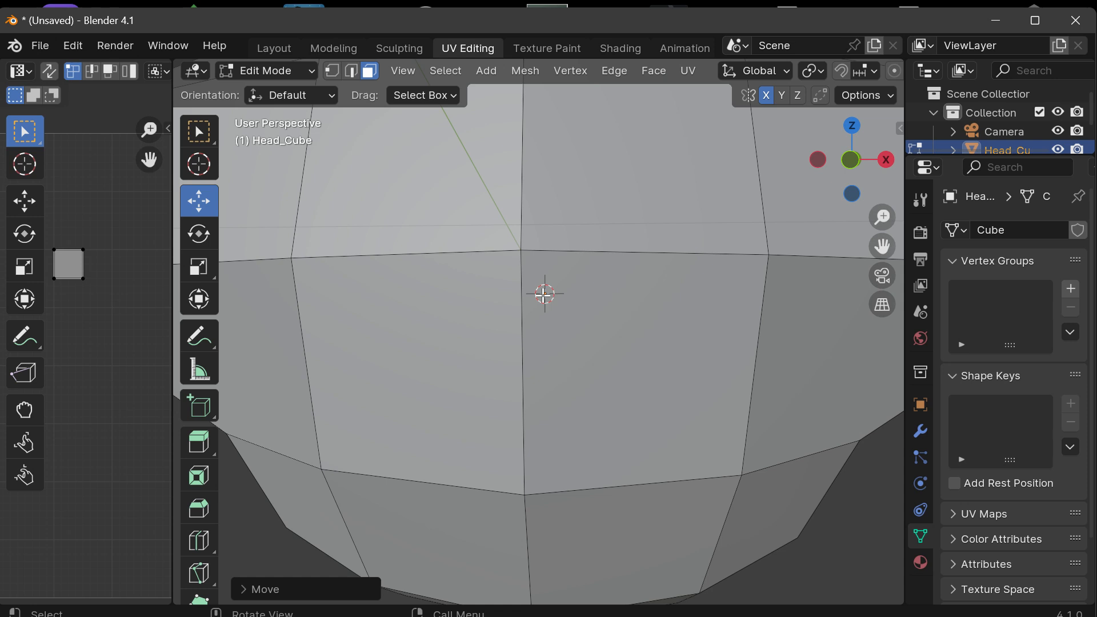
scroll(544, 294, down, 4)
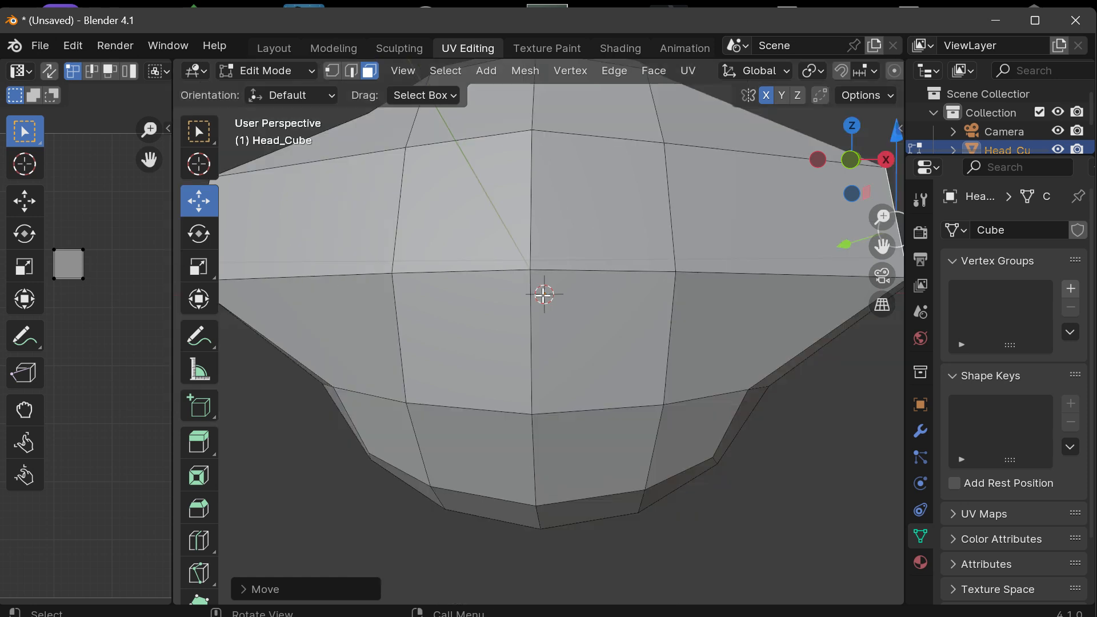
scroll(544, 294, up, 1)
click(661, 73)
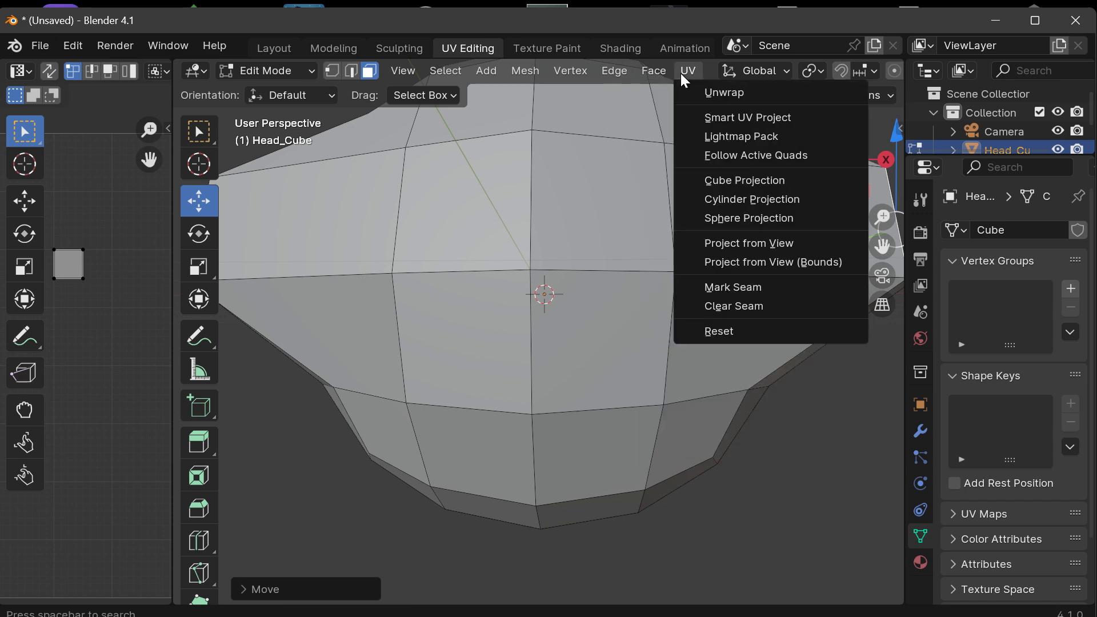
click(267, 71)
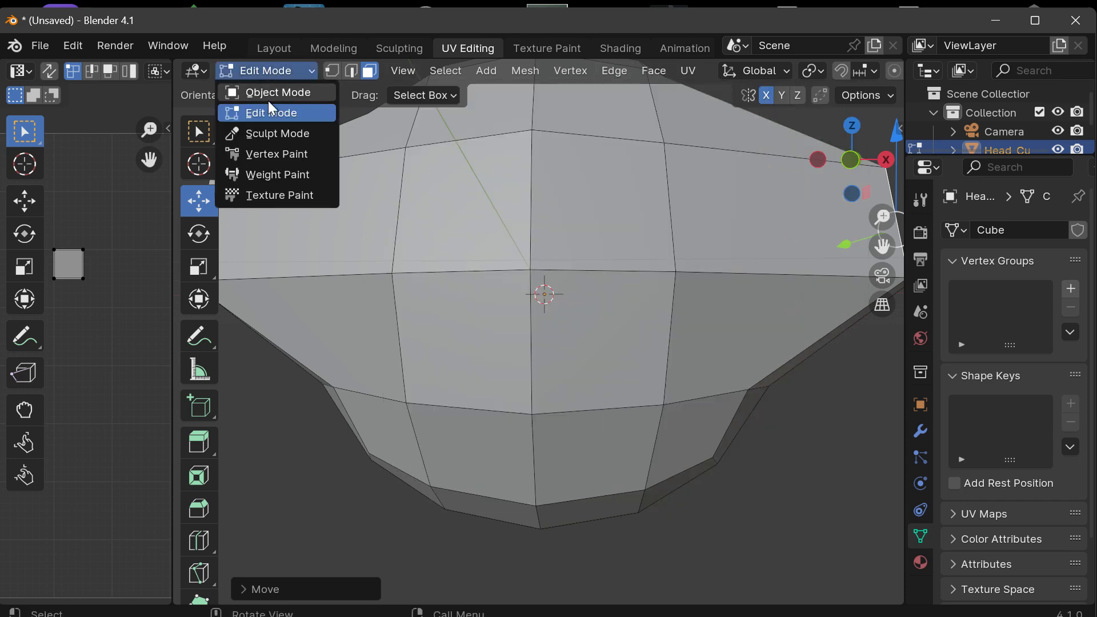
click(267, 92)
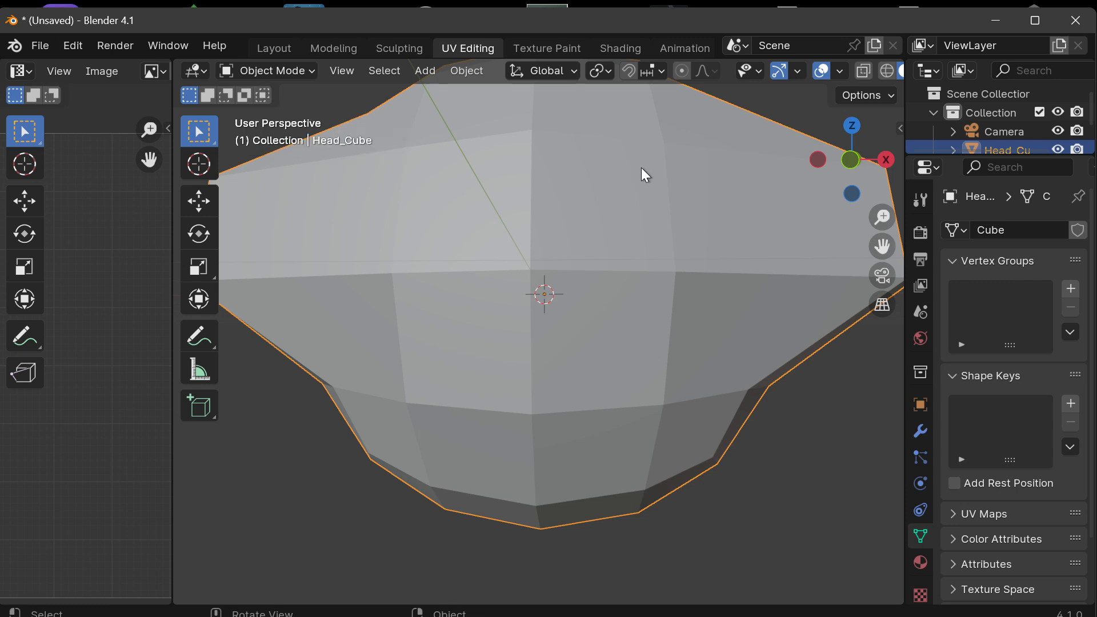
click(474, 73)
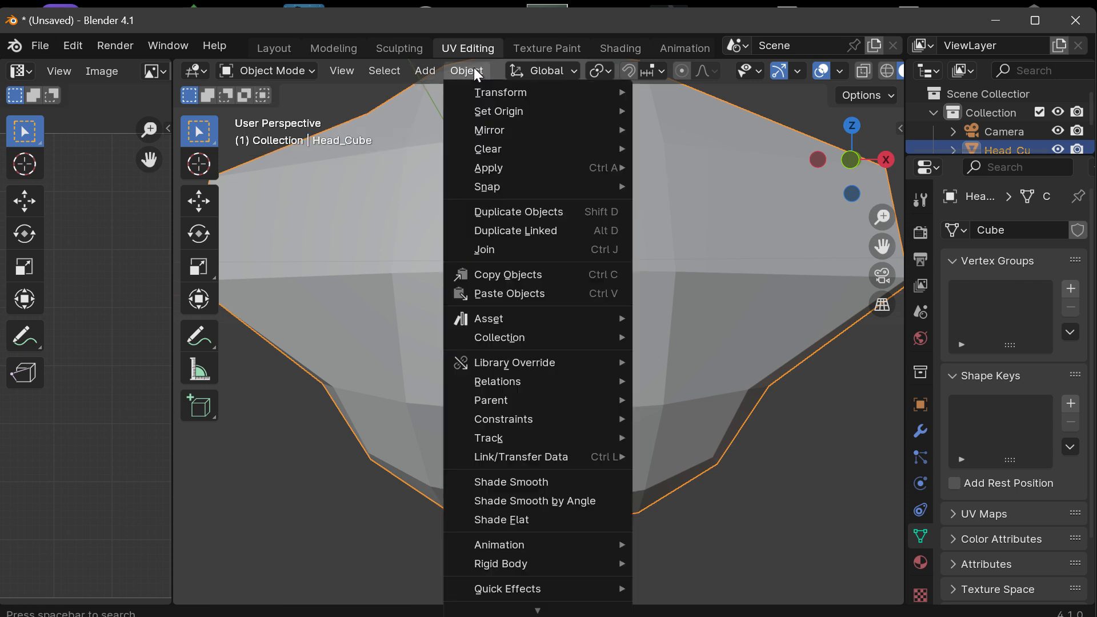
mouse_move(510, 119)
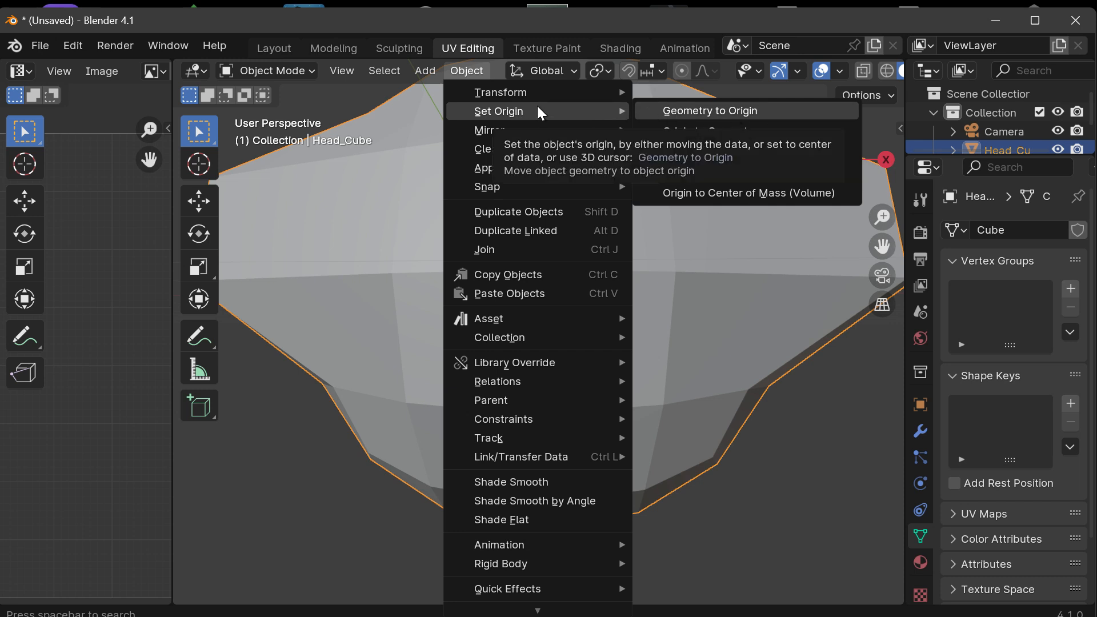
click(704, 117)
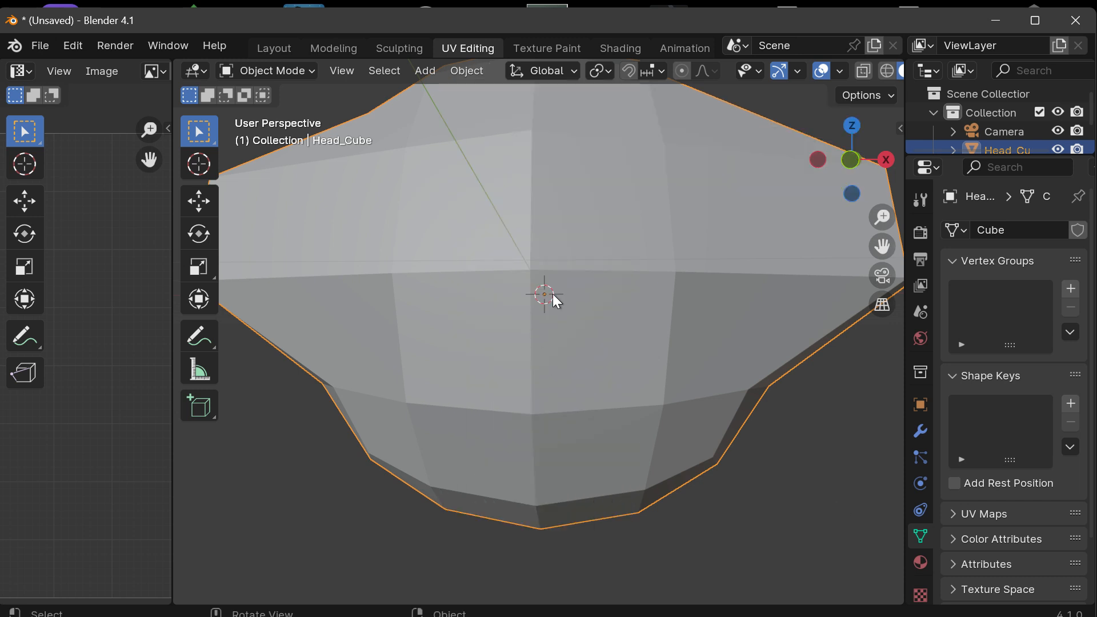
Step: Move the whole Head_Cube object a short distance in the +X direction, away from the 3D cursor
mouse_move(828, 178)
mouse_down()
mouse_move(790, 179)
mouse_move(819, 173)
mouse_up()
scroll(716, 249, up, 1)
scroll(716, 249, down, 4)
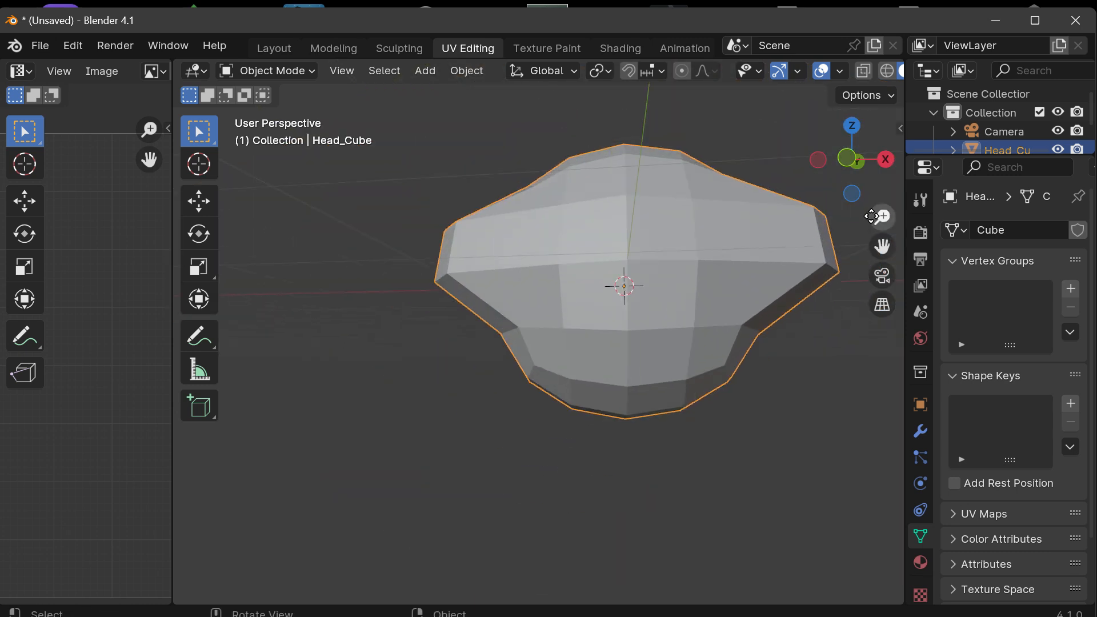
drag(883, 247, 819, 280)
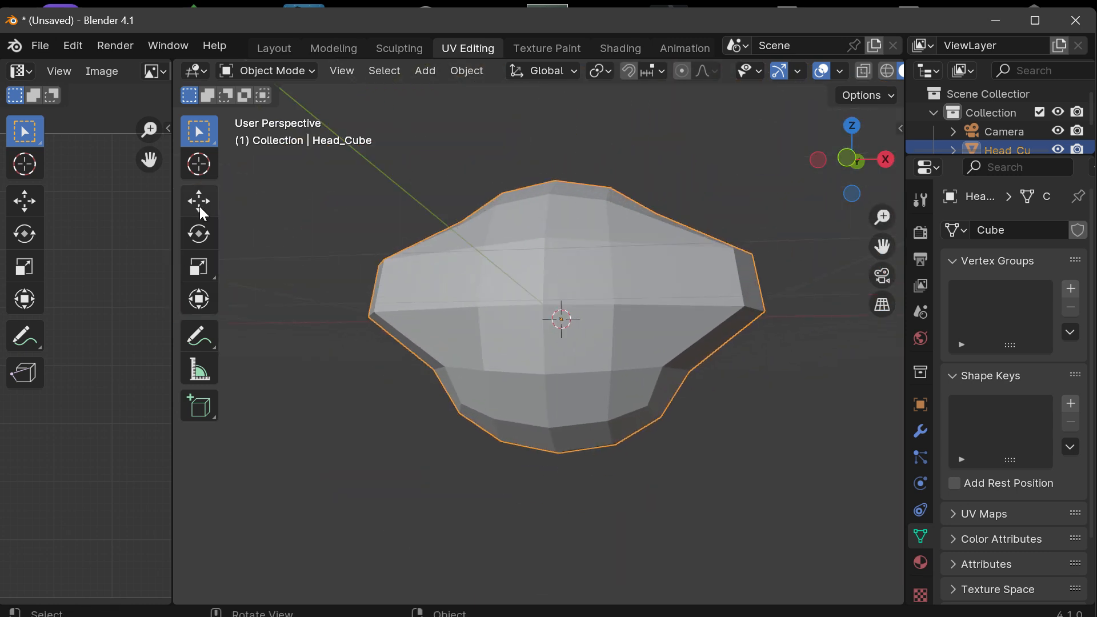
scroll(559, 336, up, 2)
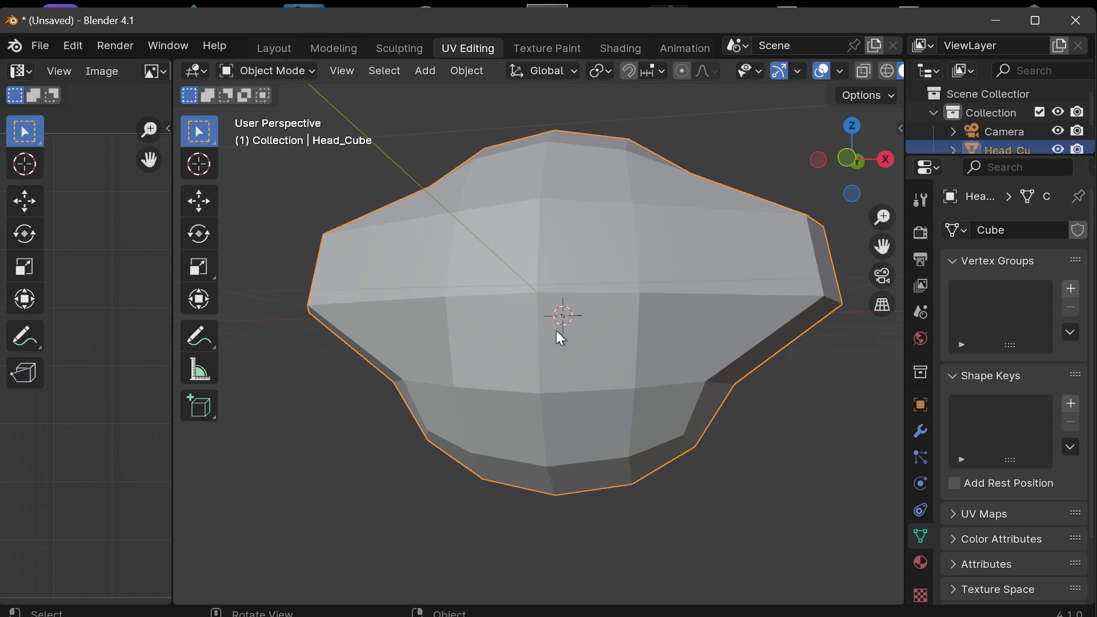
click(197, 203)
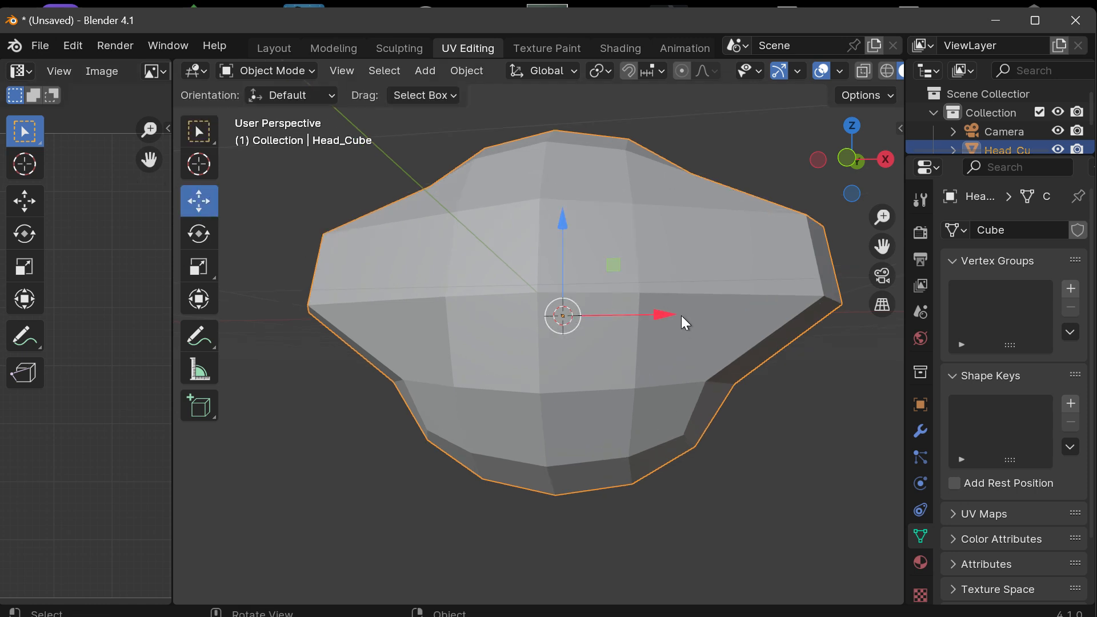
drag(882, 150, 871, 169)
drag(604, 294, 643, 312)
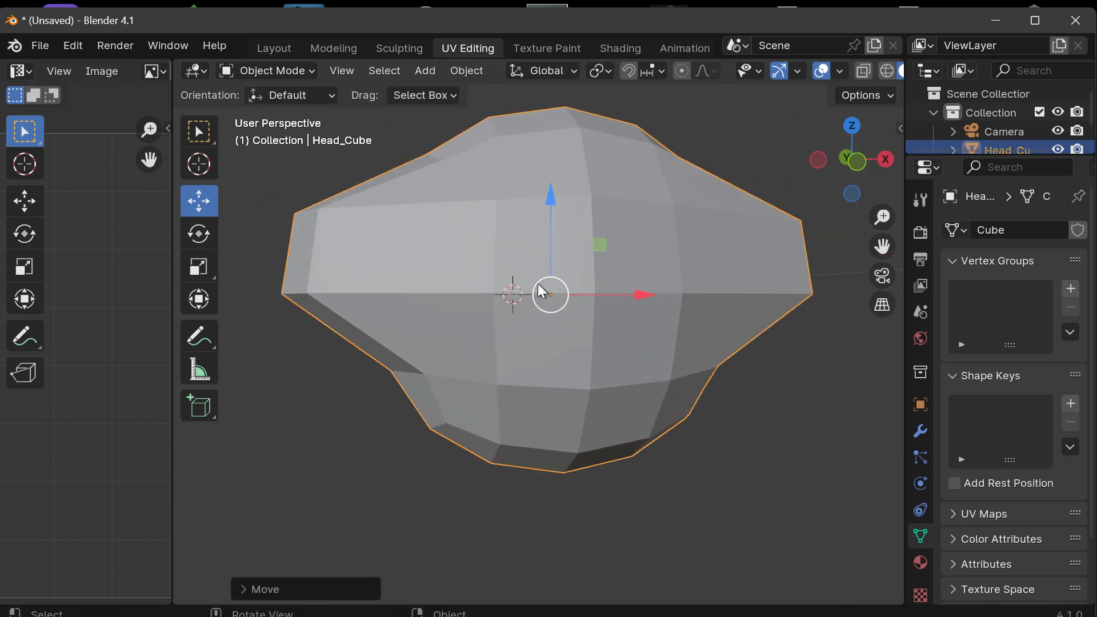
scroll(571, 296, up, 2)
scroll(571, 296, down, 3)
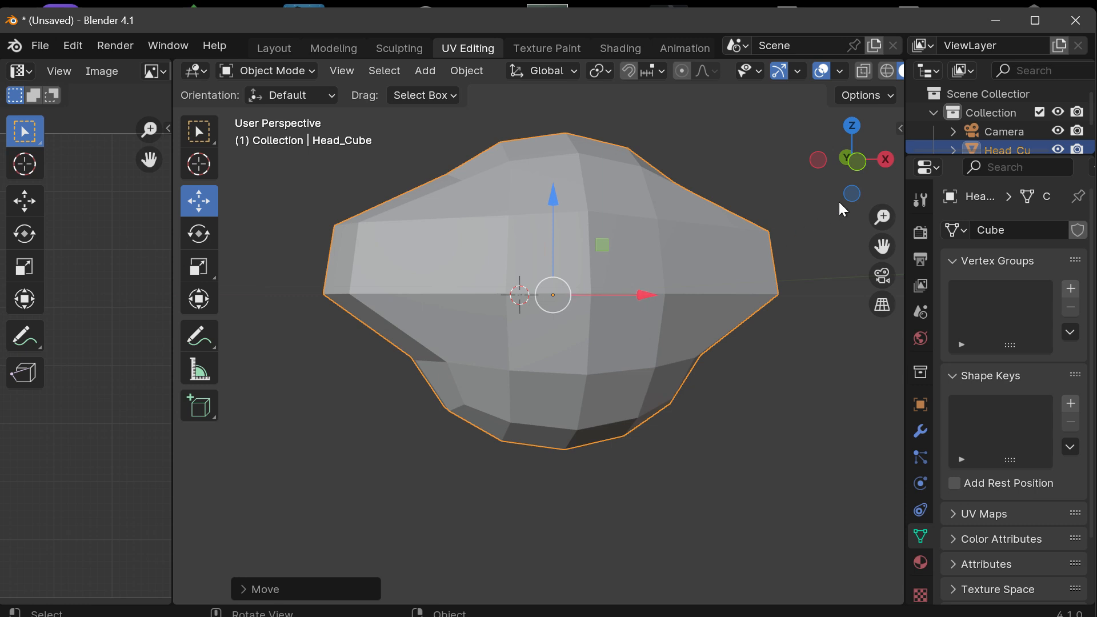
mouse_move(856, 181)
mouse_down()
mouse_move(743, 210)
mouse_move(846, 193)
mouse_up()
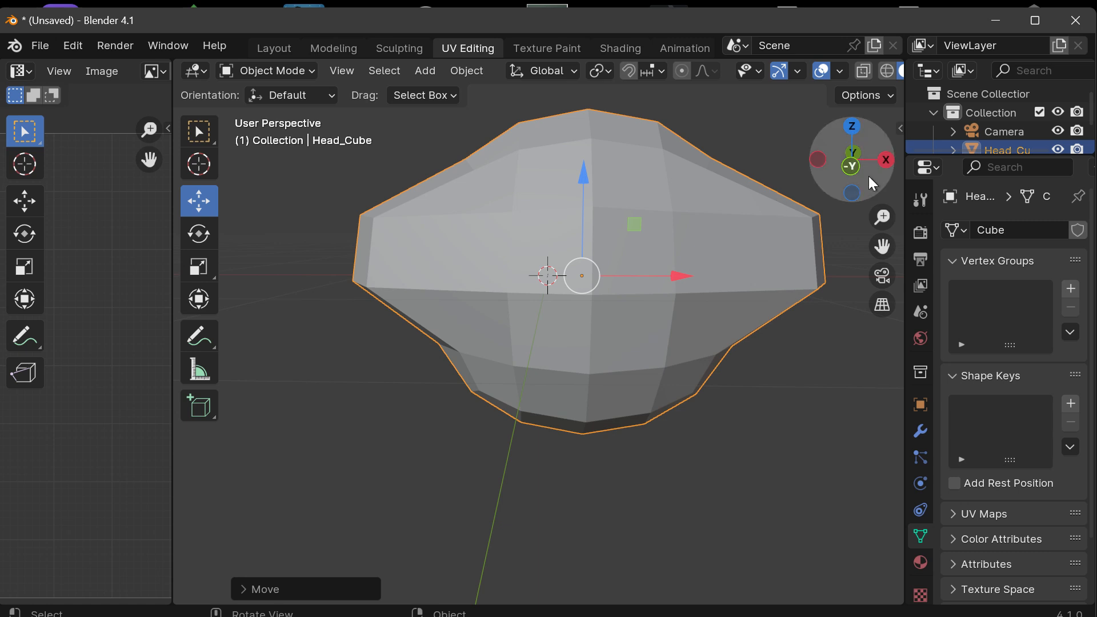
drag(868, 176, 852, 167)
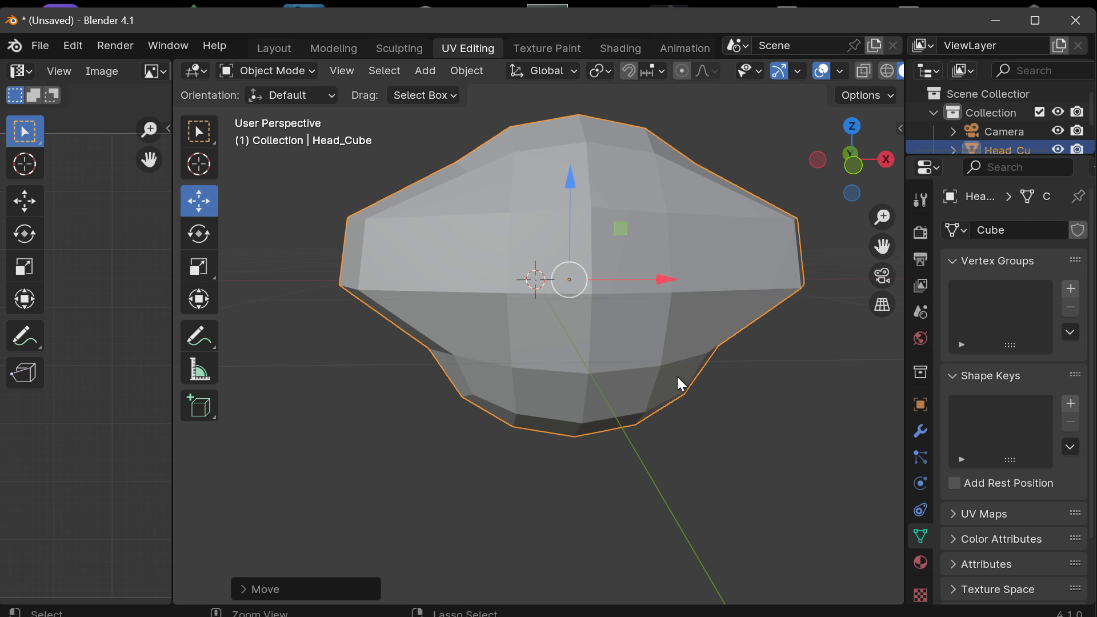
Step: Undo the object move, the origin change and the mirrored face stretch, going back to Head_Cube's rounded shape in Edit Mode
key(ctrl+z)
key(ctrl+z)
key(ctrl+z)
key(ctrl+z)
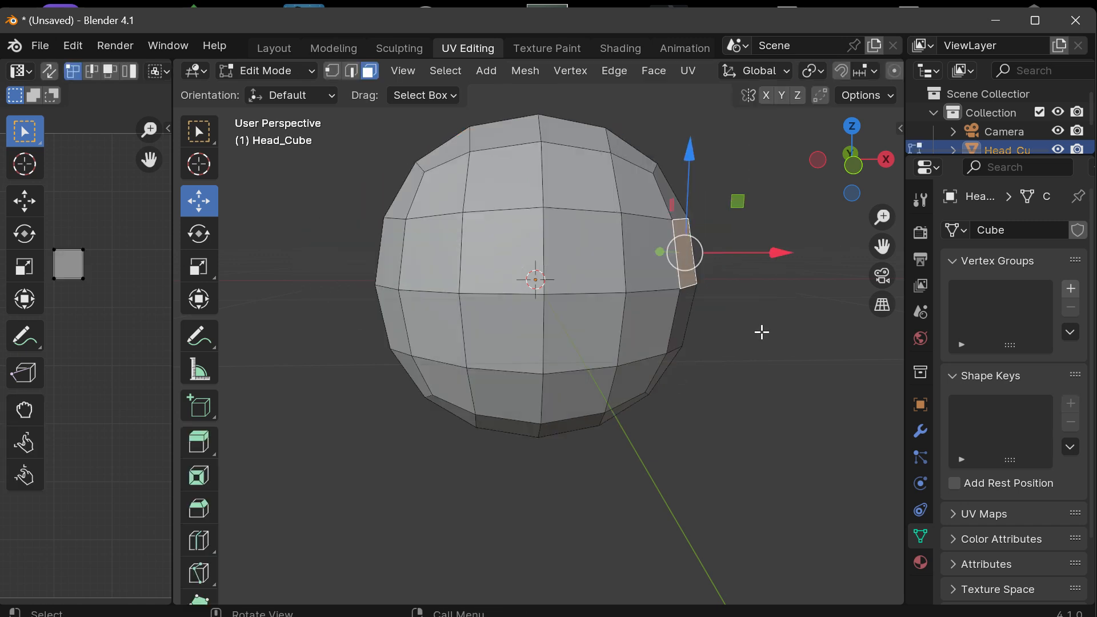
Step: Switch the rounded Head_Cube from Edit Mode to Object Mode
drag(850, 168, 831, 167)
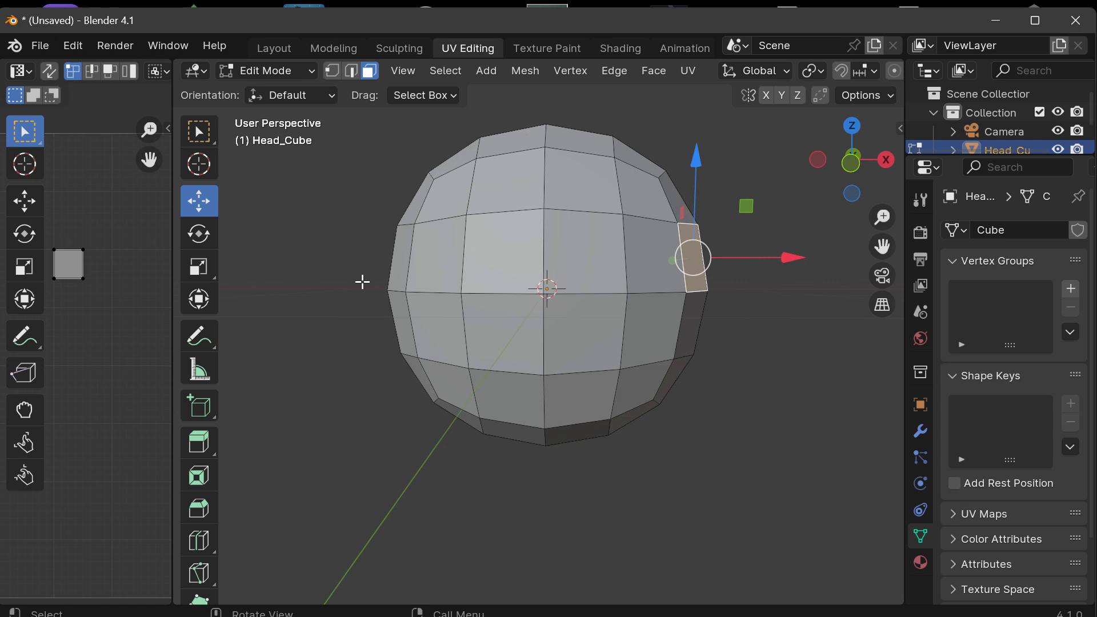
click(280, 73)
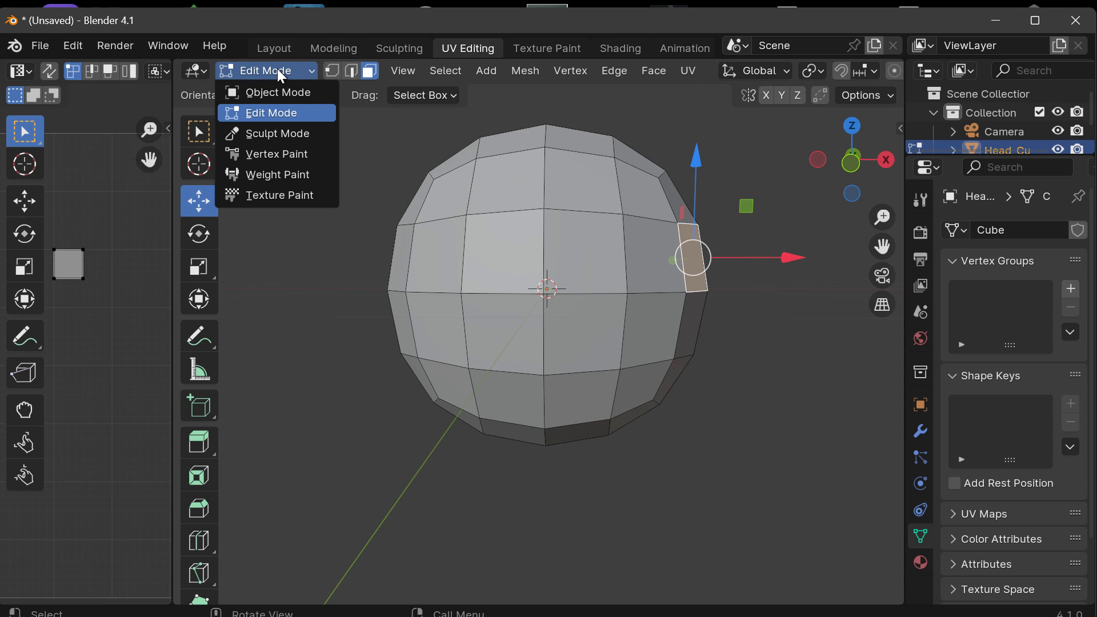
click(280, 73)
click(269, 75)
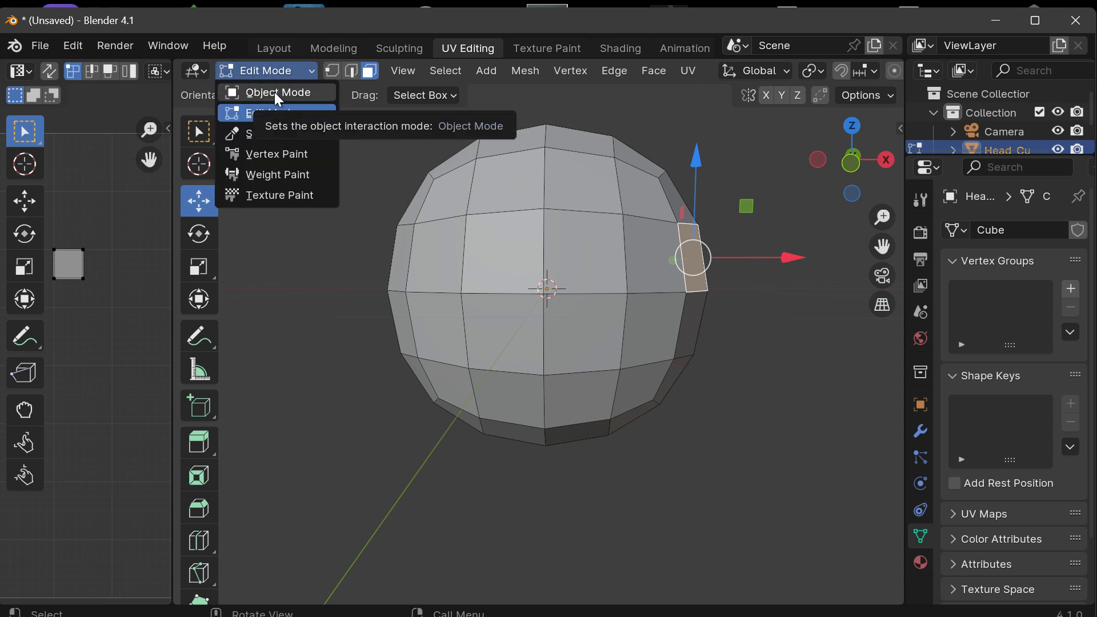
click(277, 93)
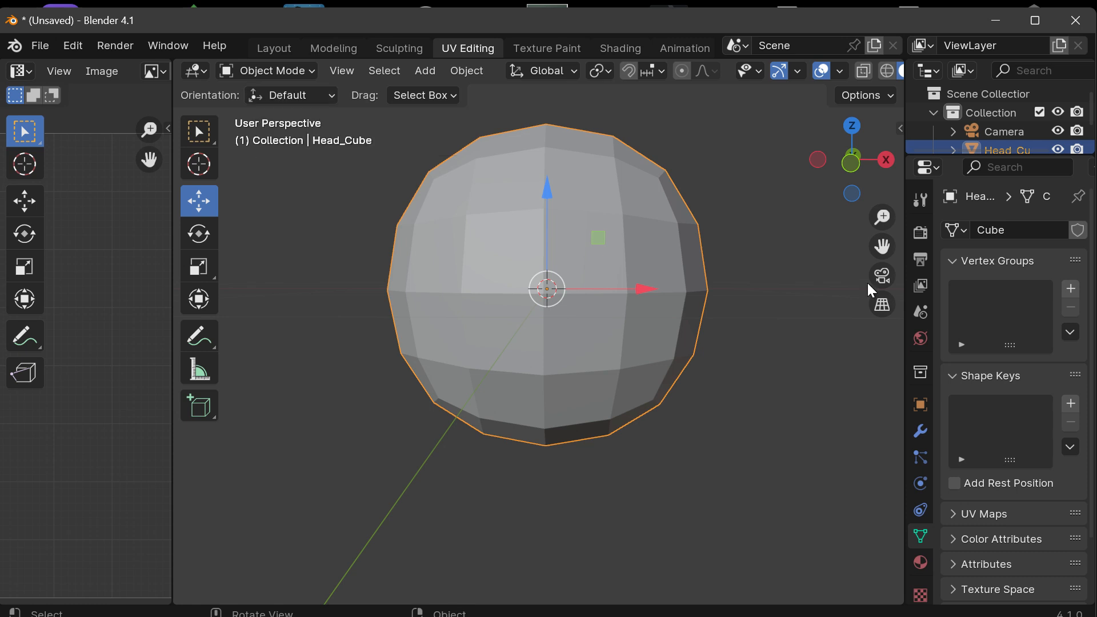
Step: In a zoomed-out front orthographic view, place the 3D cursor in empty space above Head_Cube on its -X side
click(855, 161)
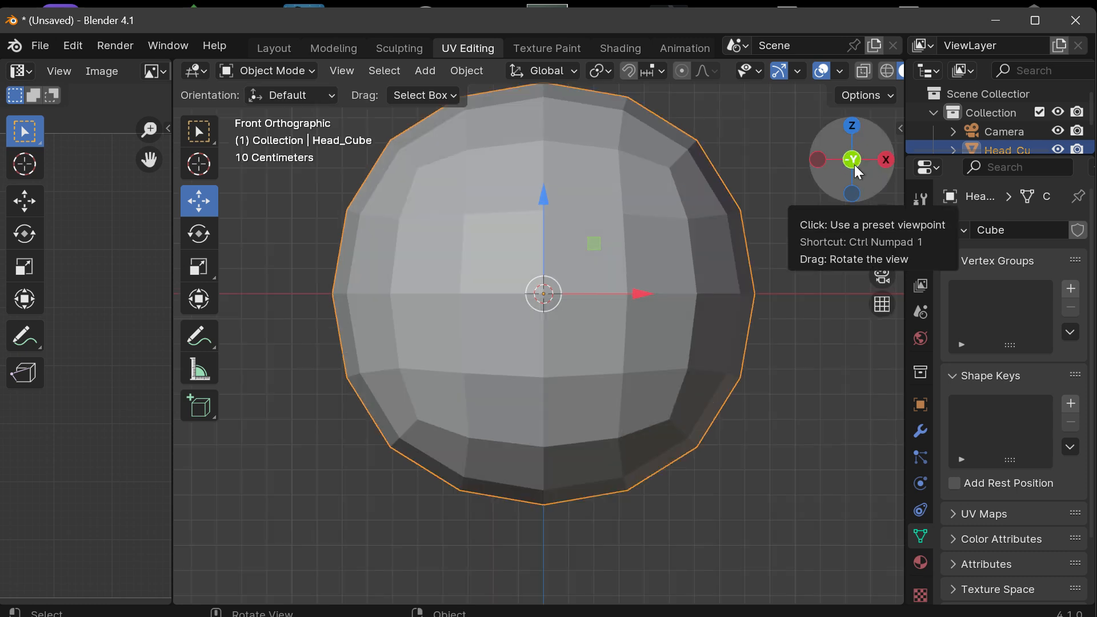
scroll(791, 277, down, 4)
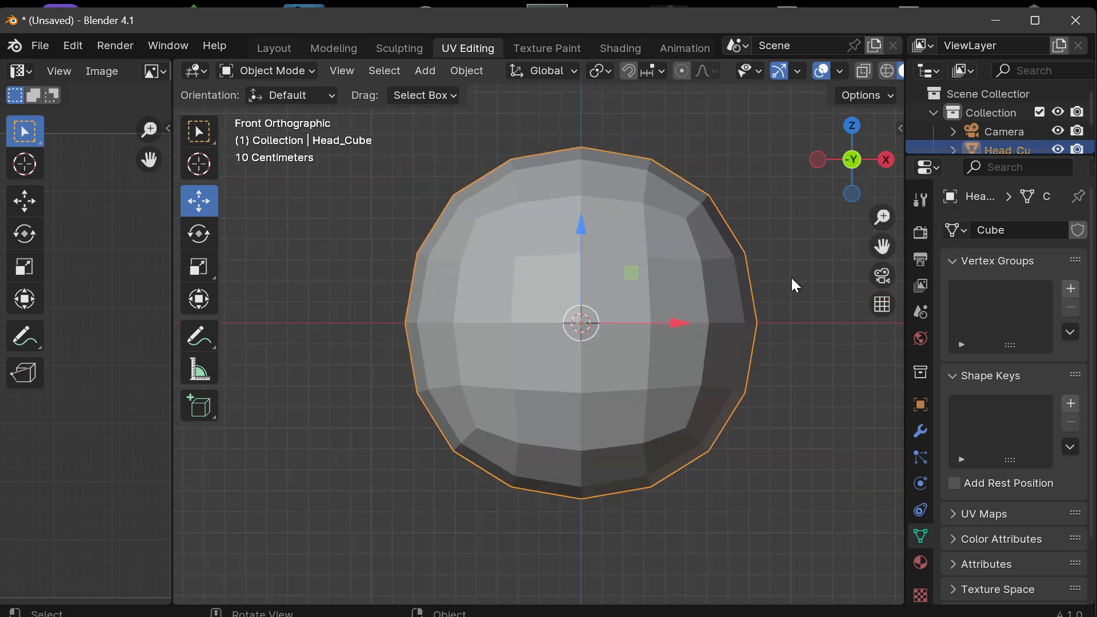
drag(882, 246, 741, 274)
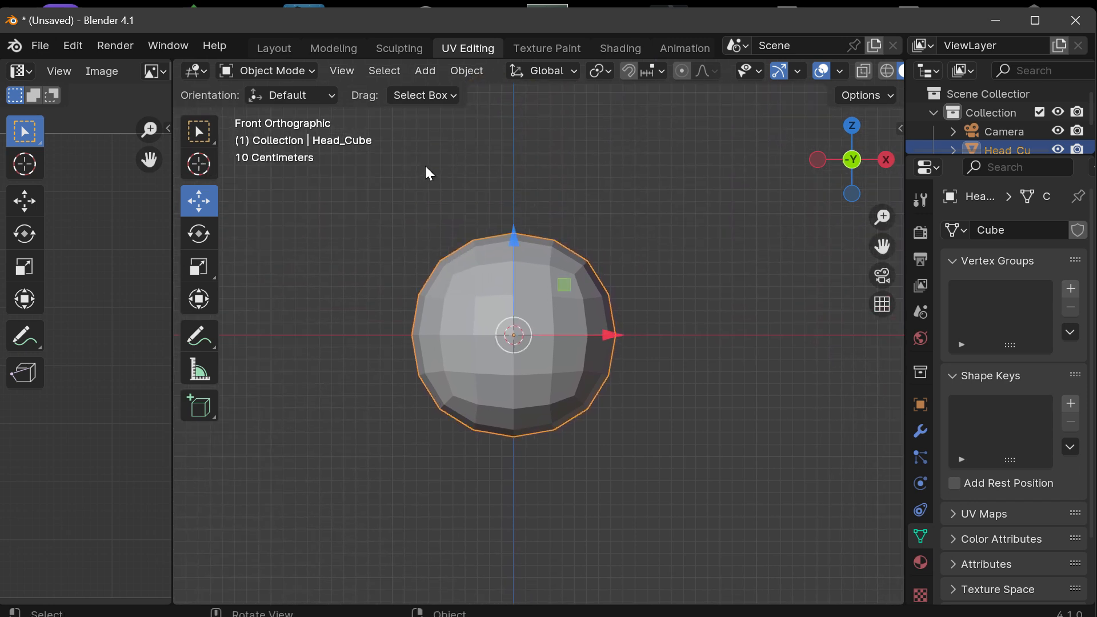
click(201, 163)
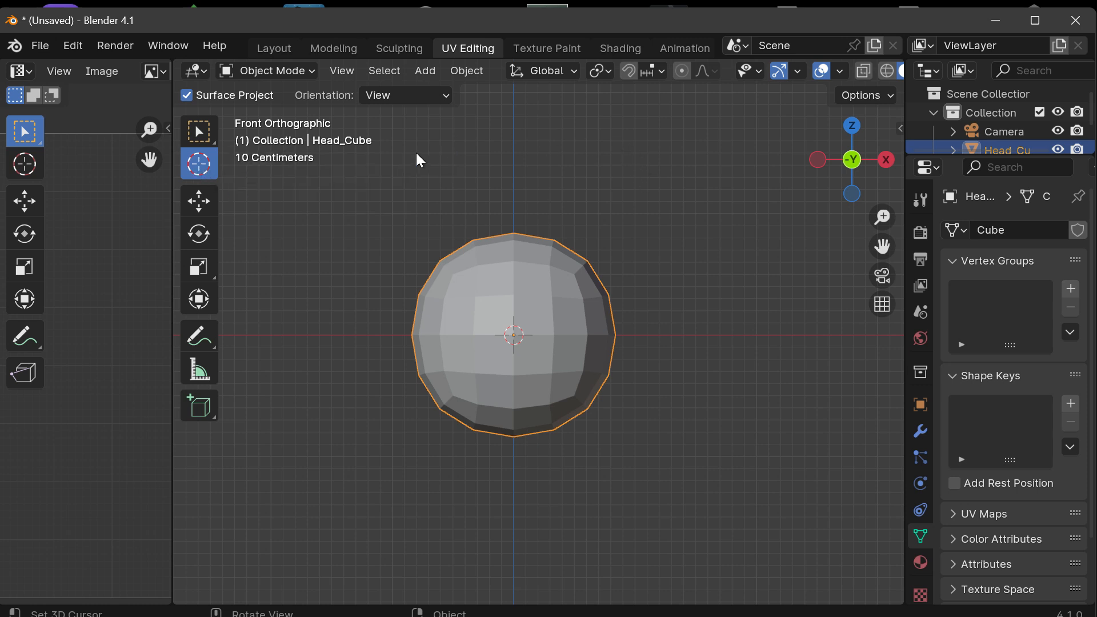
click(355, 197)
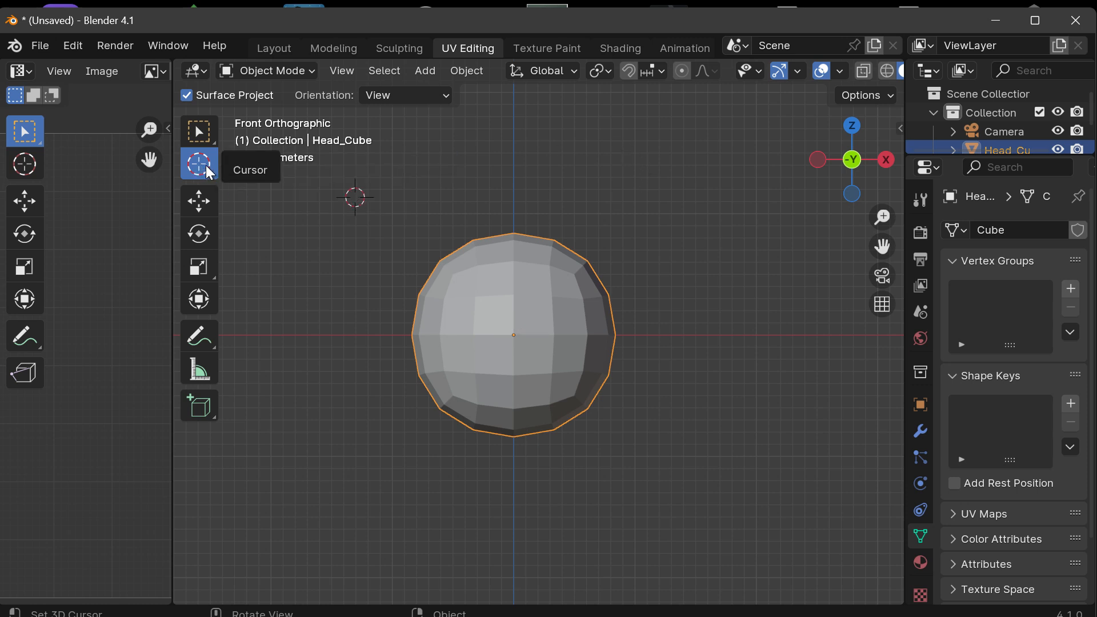
Step: Place the 3D cursor in empty space below Head_Cube on its +X side in the front orthographic view
click(729, 480)
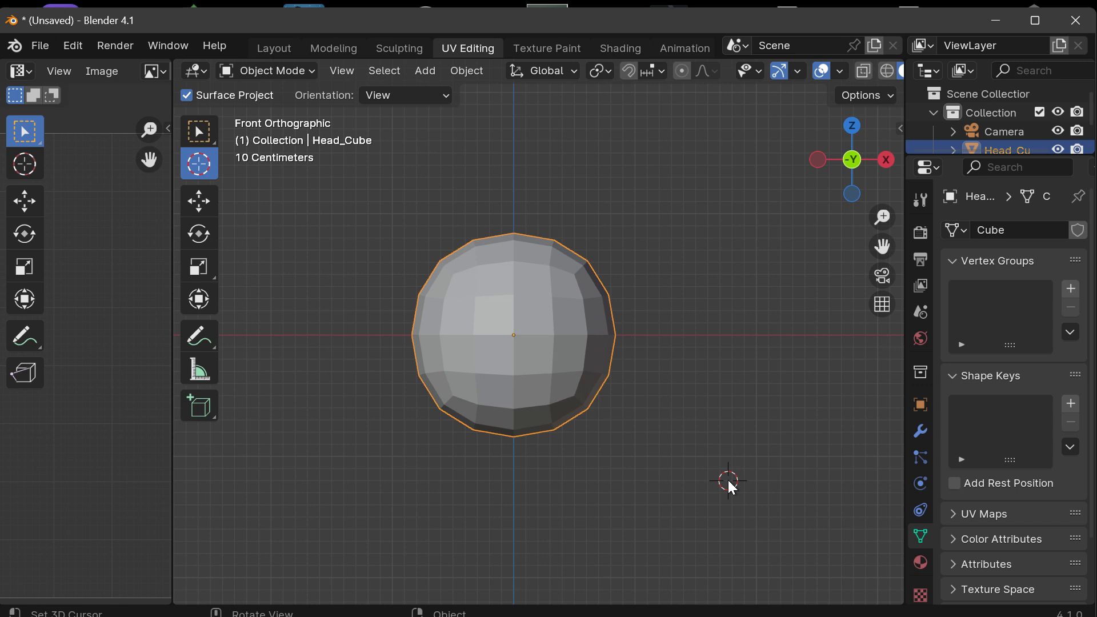
scroll(589, 388, up, 2)
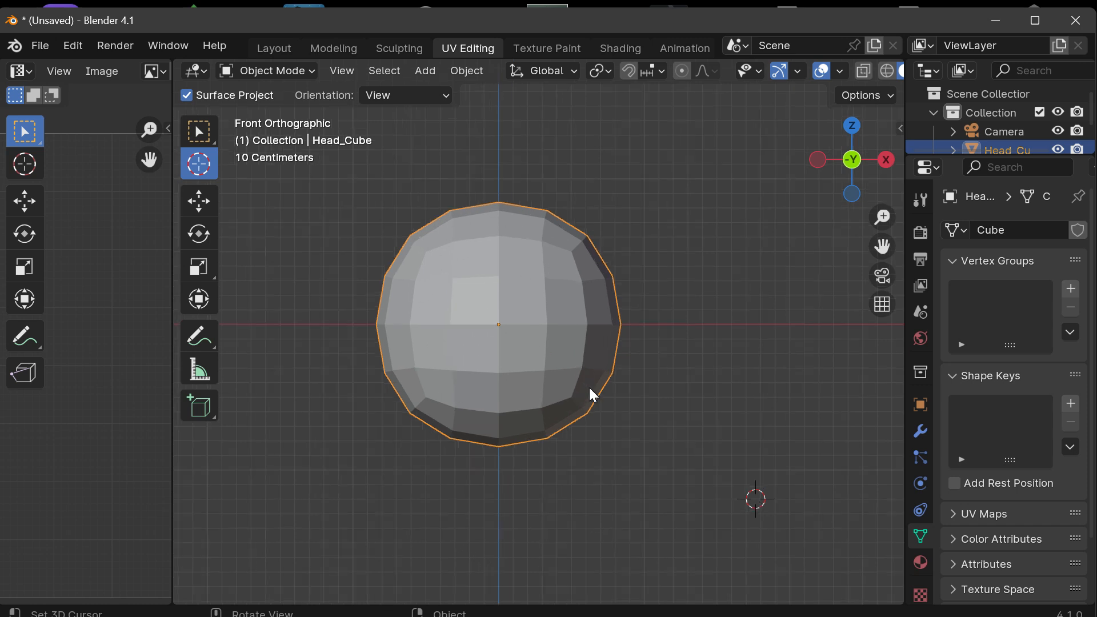
scroll(587, 386, down, 1)
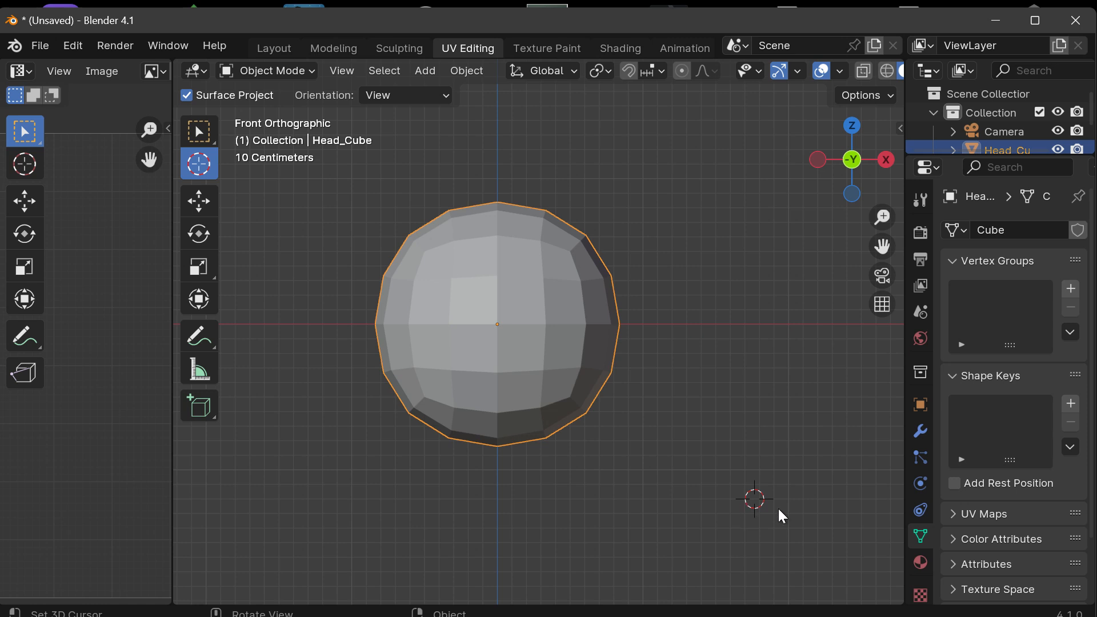
drag(882, 246, 922, 229)
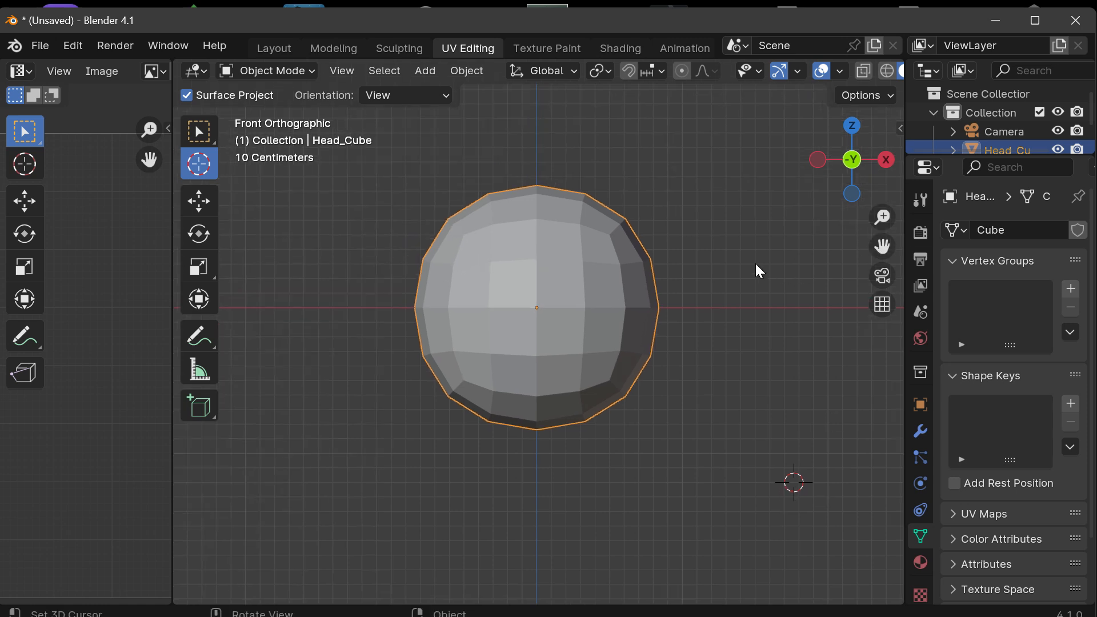
Step: In a perspective view, place the 3D cursor on Head_Cube's front surface and then in empty space on its -X side
drag(846, 159, 840, 184)
scroll(719, 225, up, 1)
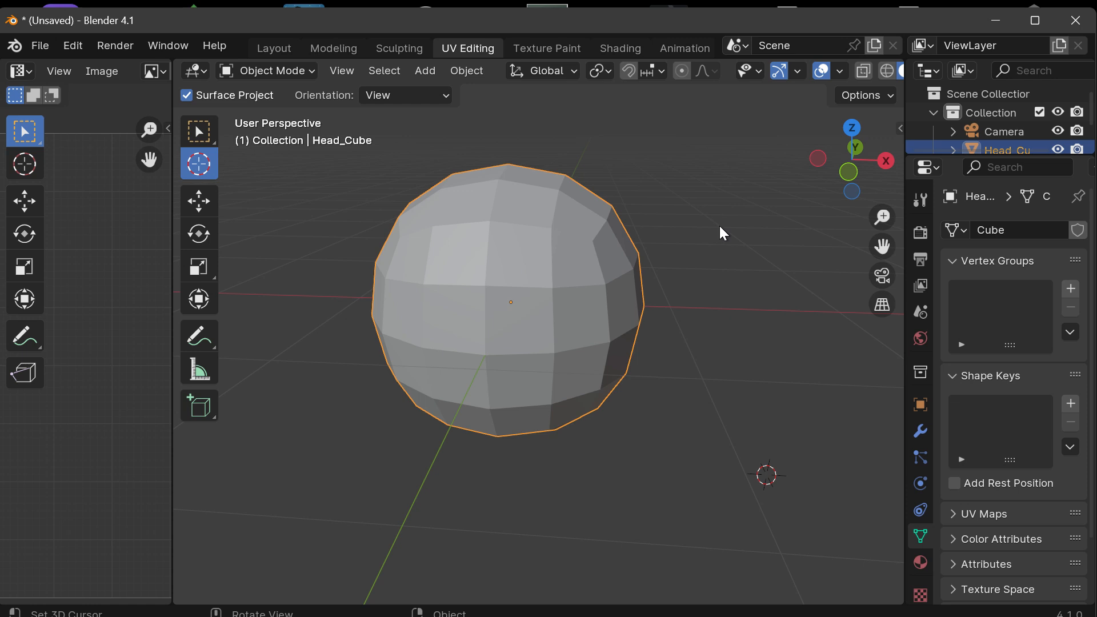
scroll(719, 225, down, 1)
click(537, 304)
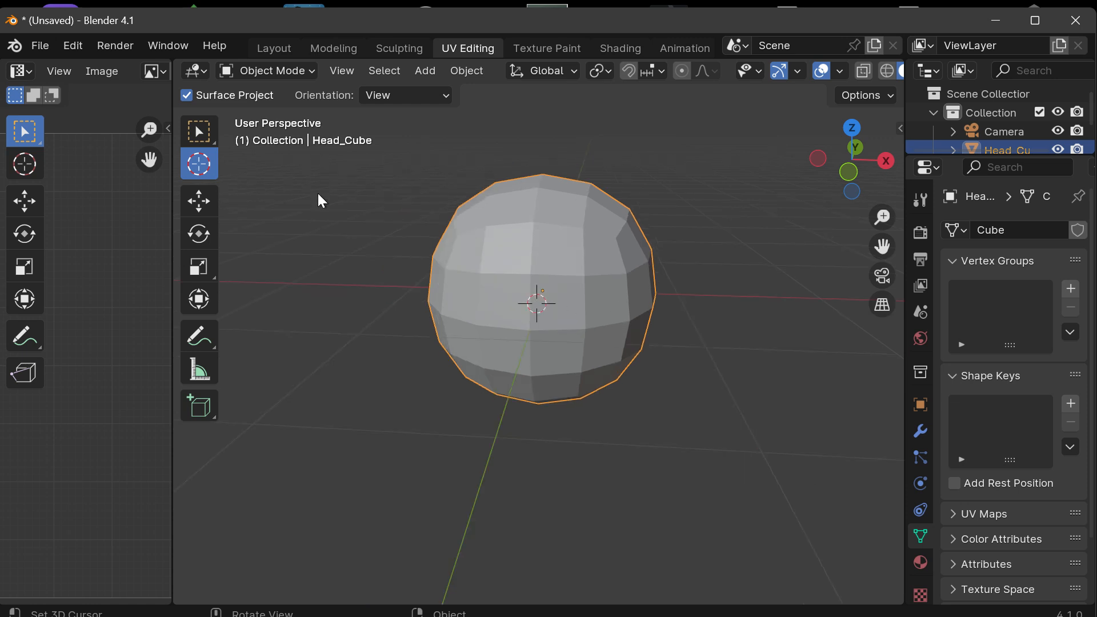
click(278, 247)
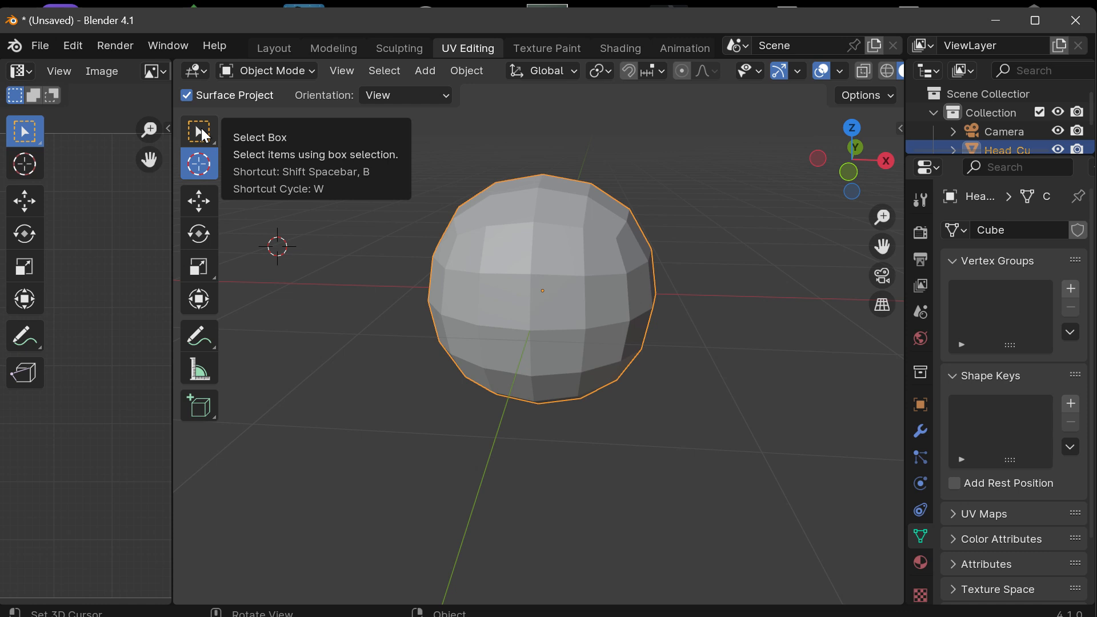
Step: Switch to the Select Box tool, clear the selection and select Head_Cube again
click(202, 131)
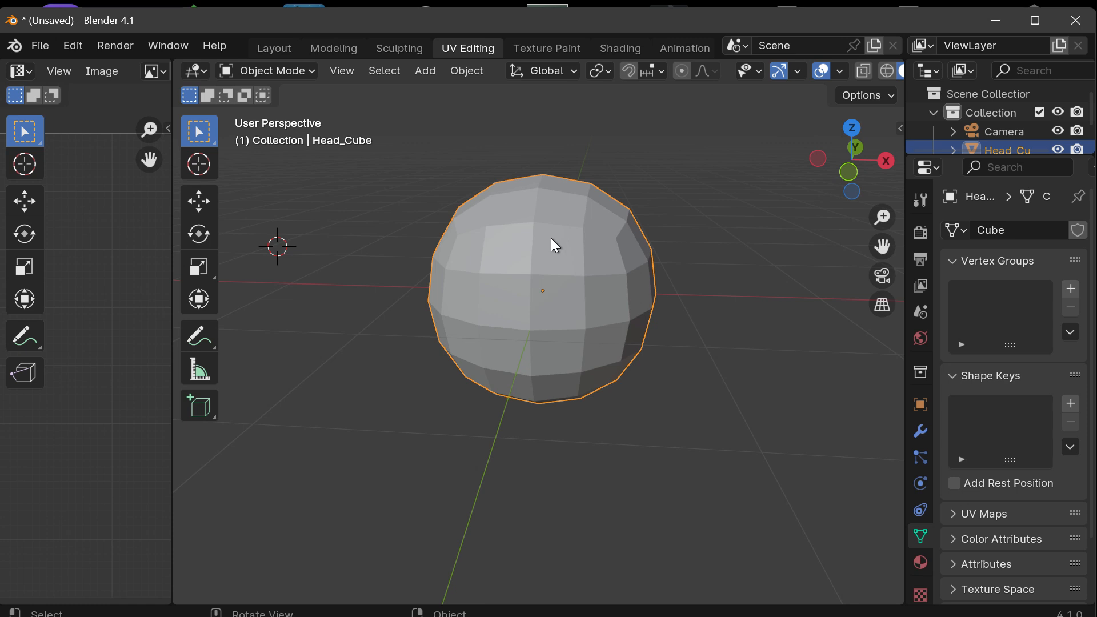
key(alt+a)
click(551, 261)
click(378, 73)
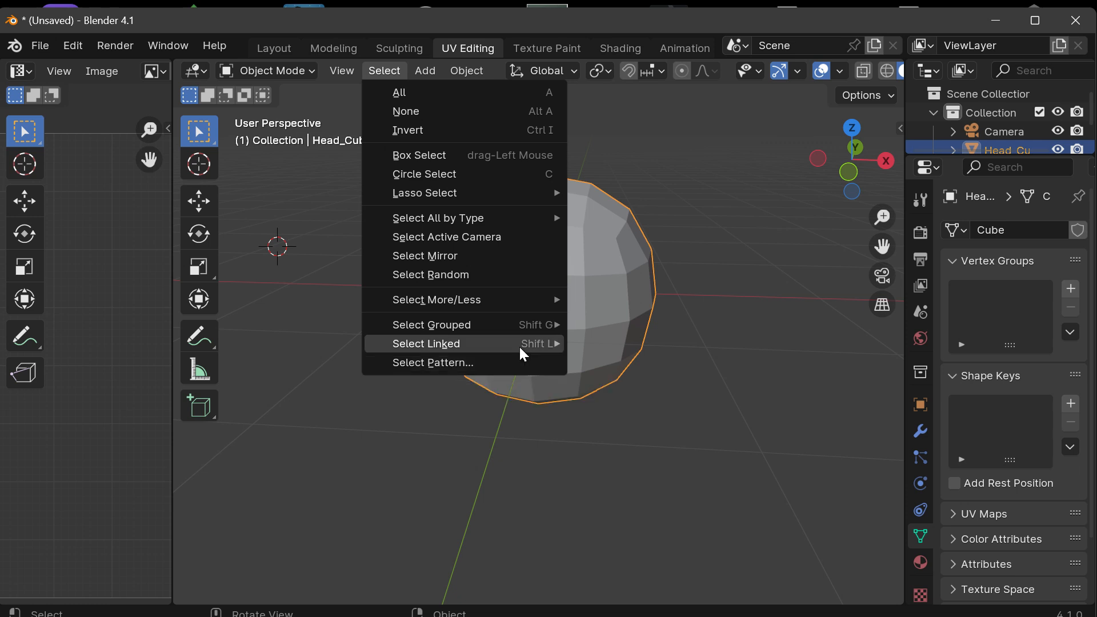
mouse_move(463, 300)
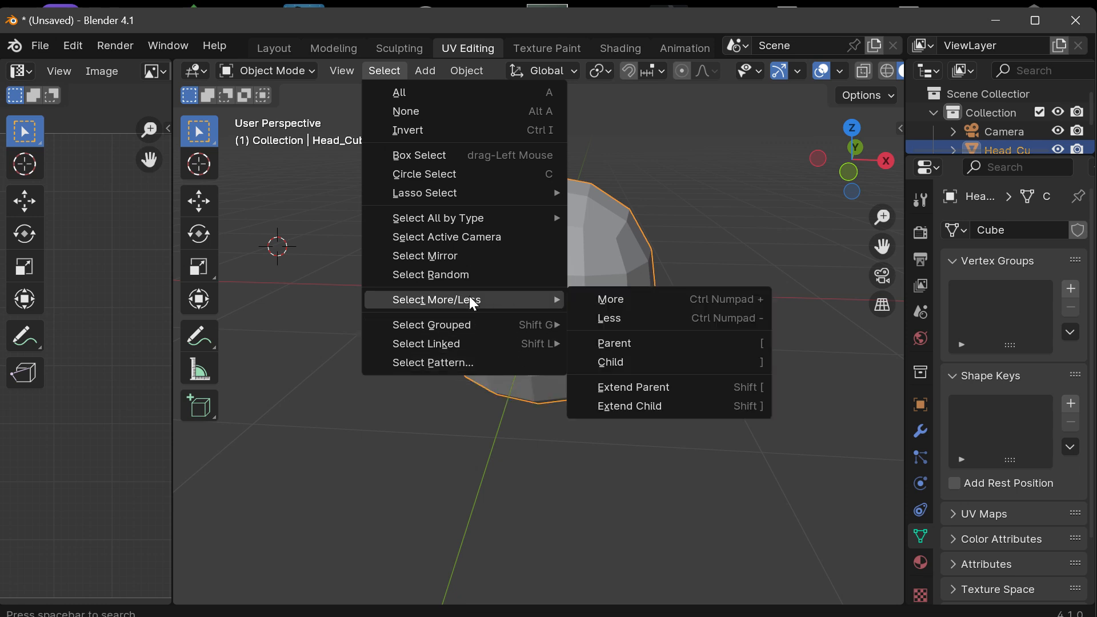
click(374, 70)
click(374, 70)
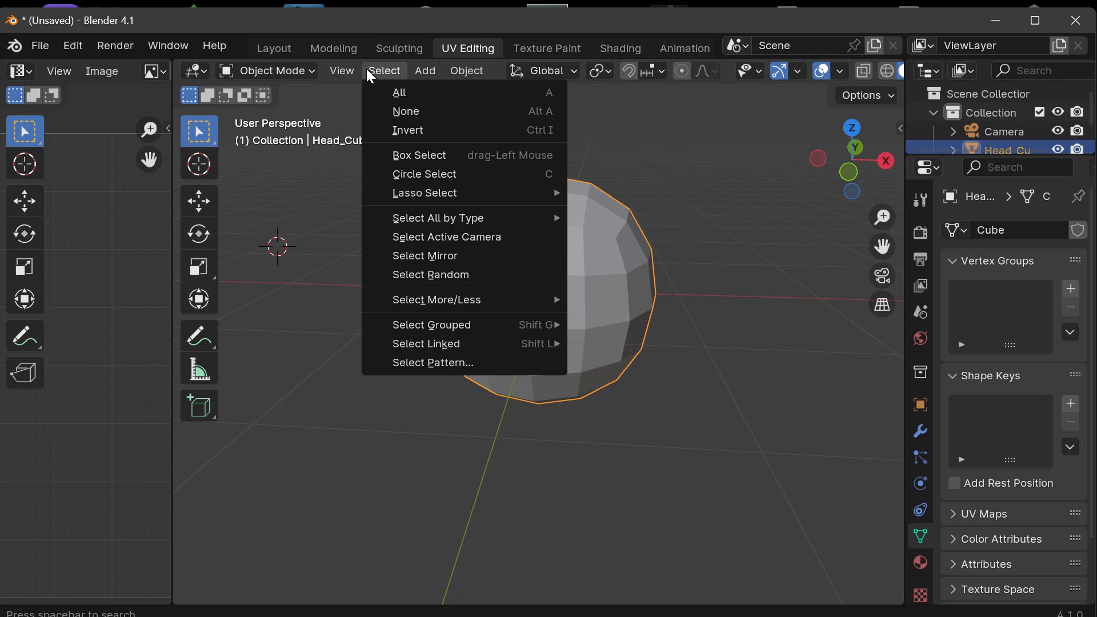
mouse_move(348, 67)
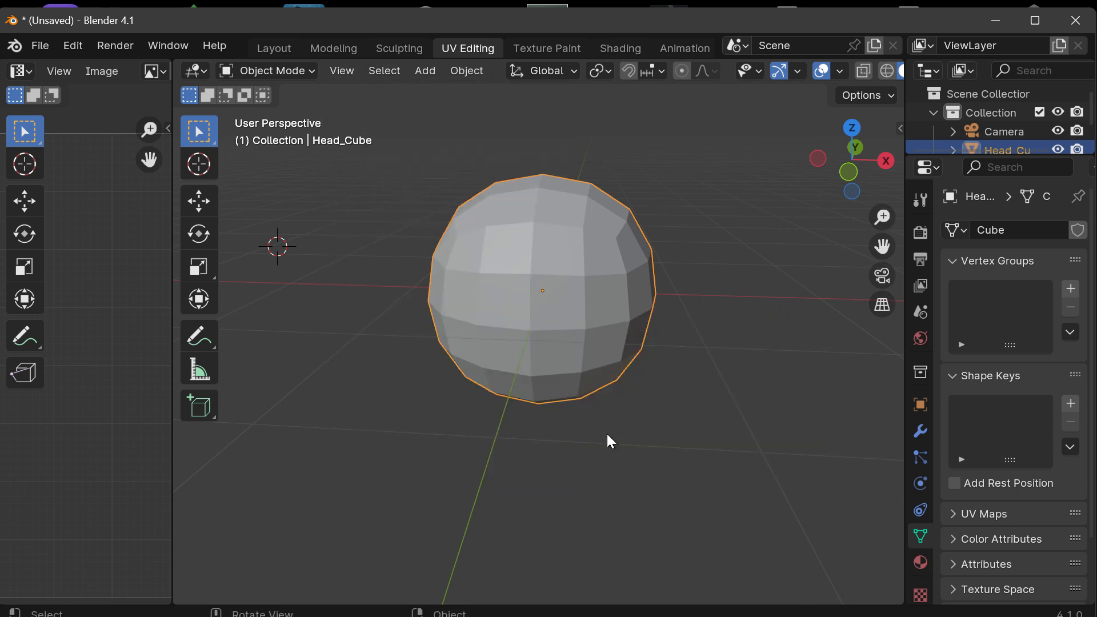
Step: Hide Head_Cube so only the world axes and the 3D cursor remain in the viewport
key(h)
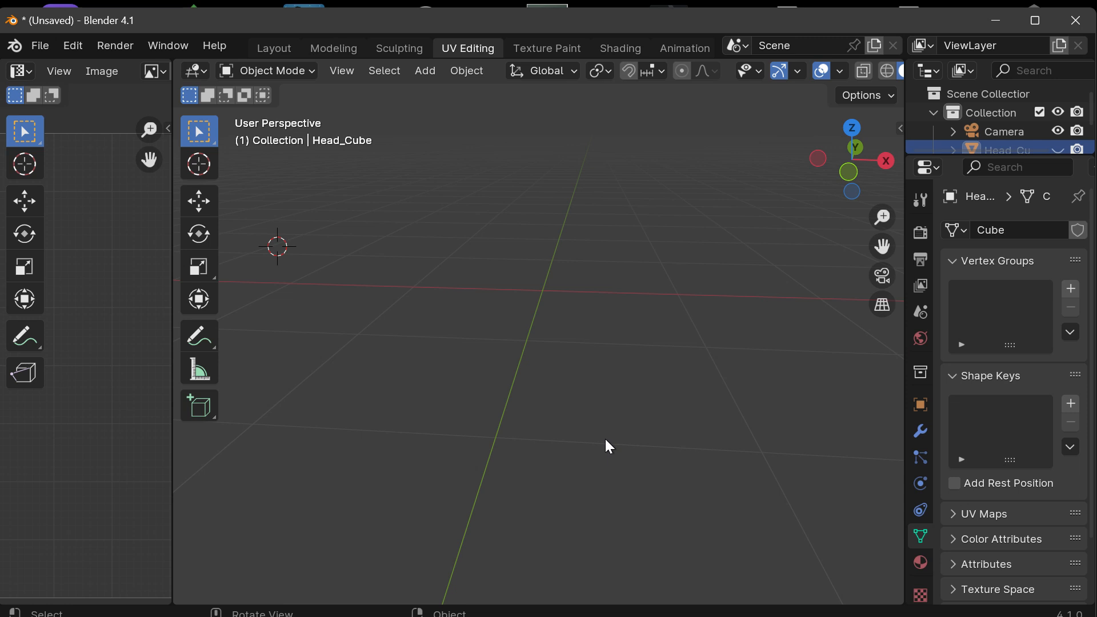
scroll(524, 289, up, 1)
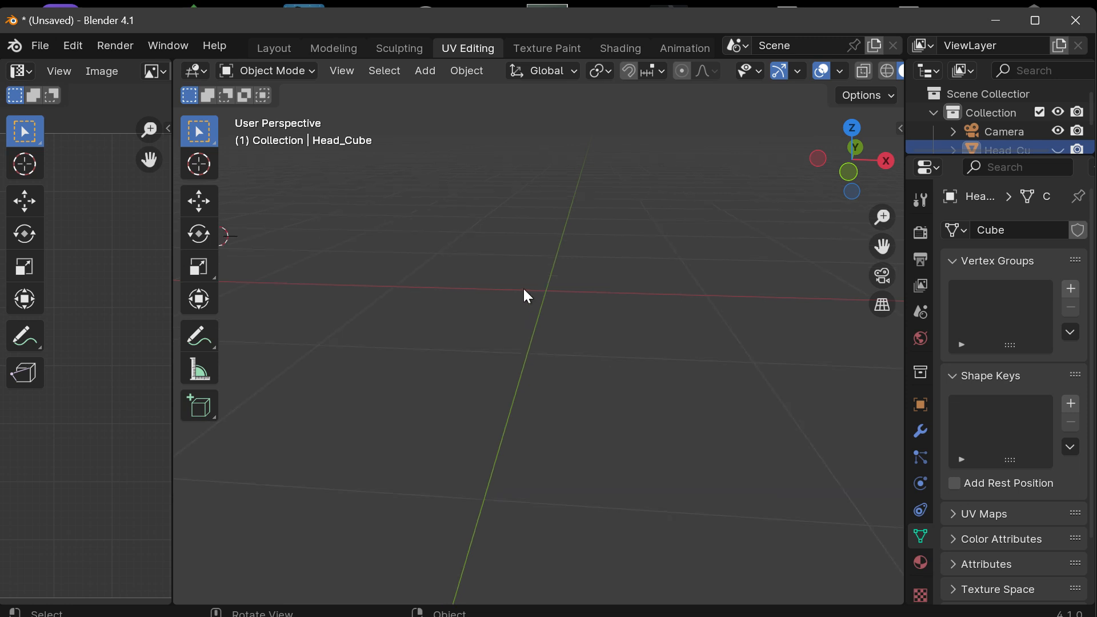
scroll(524, 289, down, 9)
drag(835, 172, 575, 334)
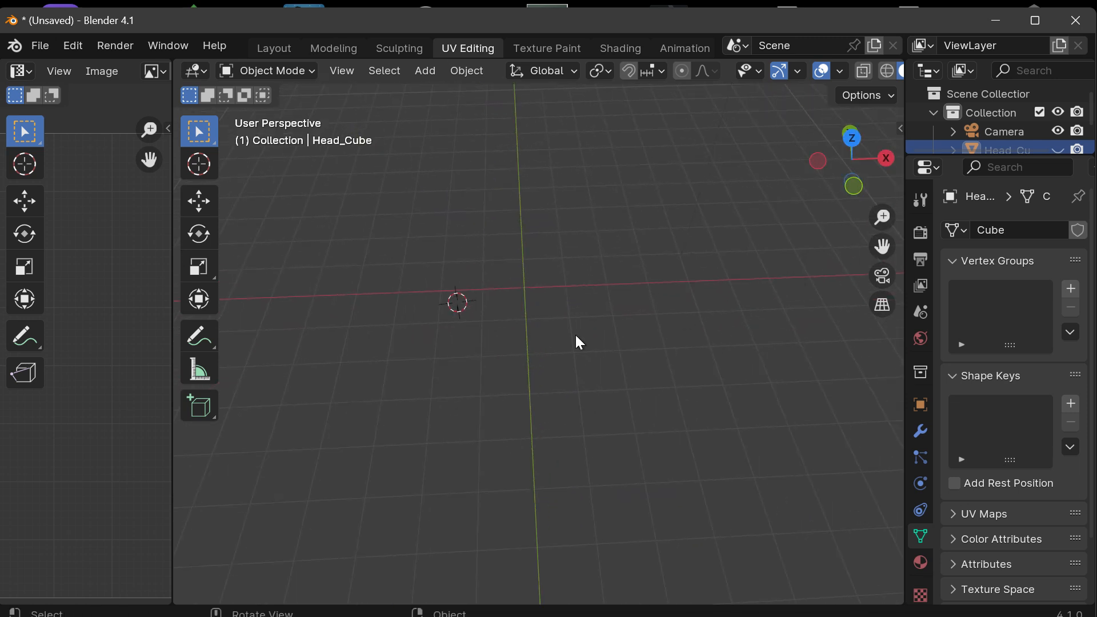
Step: Place the 3D cursor by eye where the X and Y axes cross and check its position from other angles
click(200, 165)
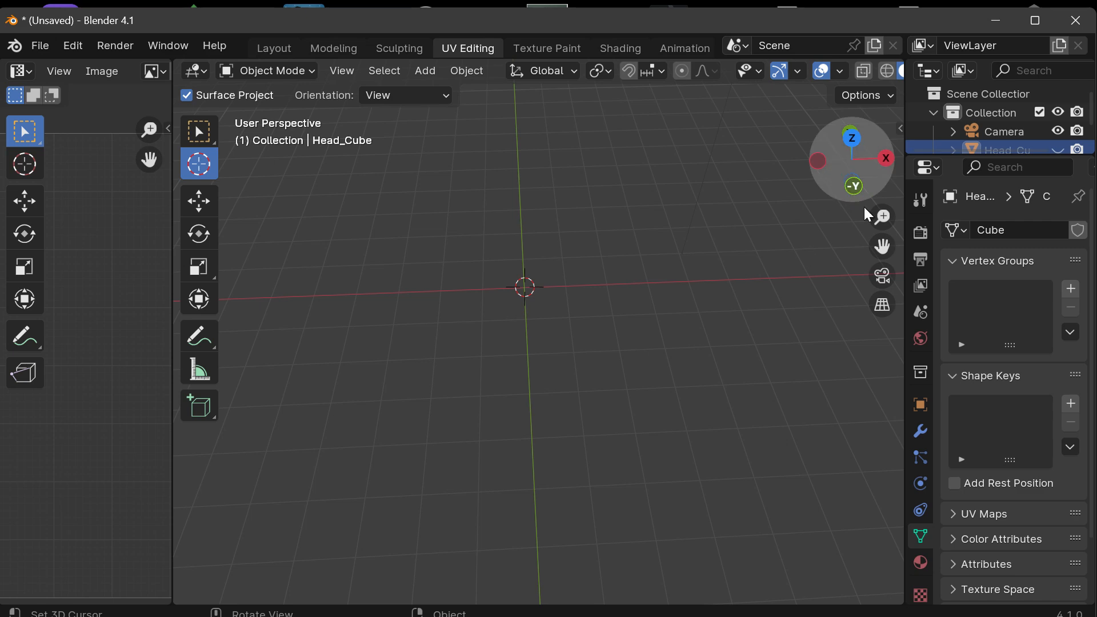
drag(882, 247, 848, 260)
drag(852, 160, 703, 246)
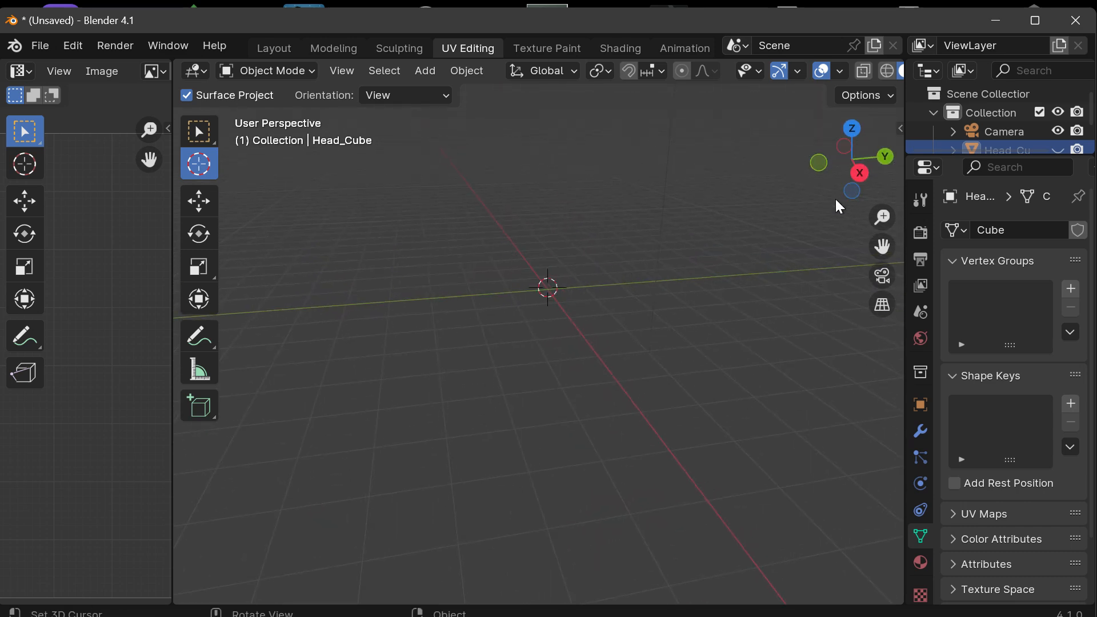
drag(840, 198, 563, 297)
scroll(563, 296, up, 3)
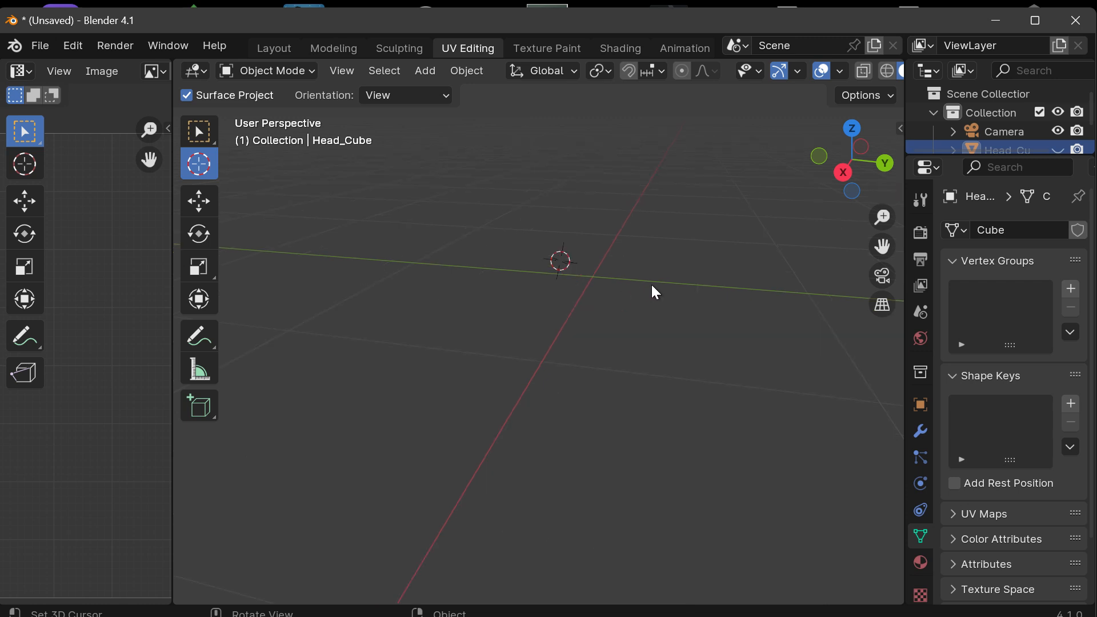
Step: Snap the 3D cursor to the world origin
key(shift+s)
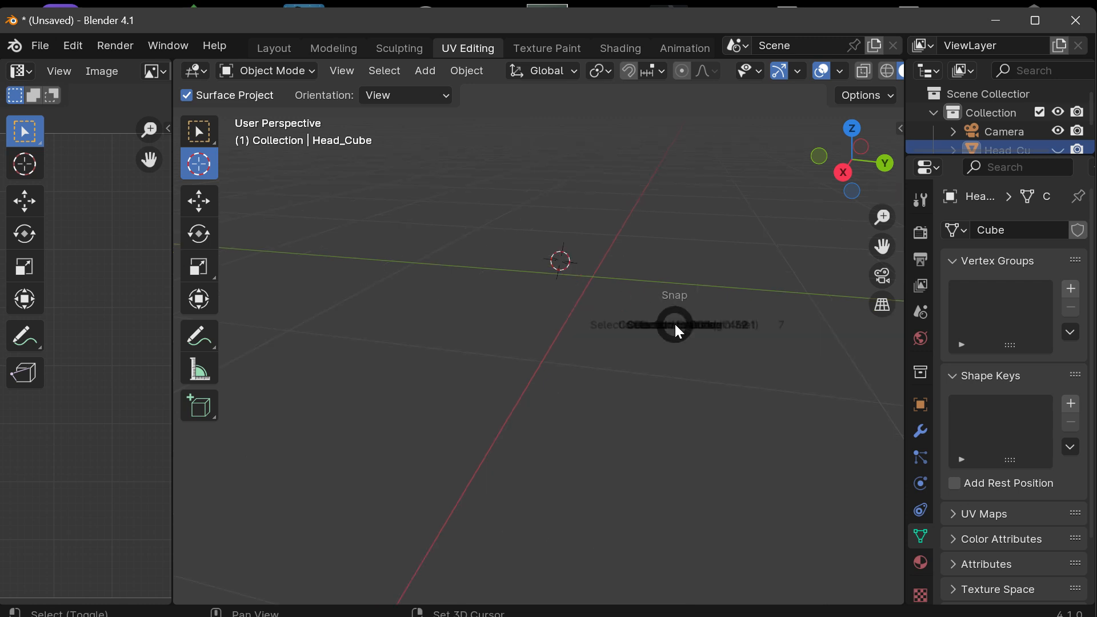
click(591, 310)
key(shift+s)
click(586, 327)
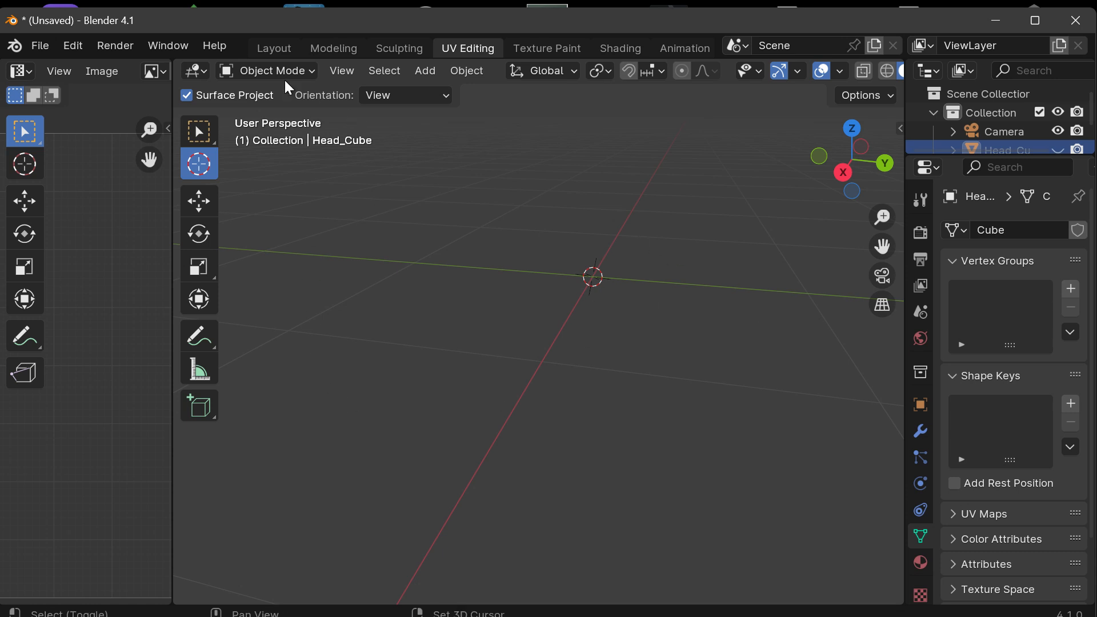
Step: Keep the area as a 3D Viewport and apply the Selection to Cursor snap
click(204, 70)
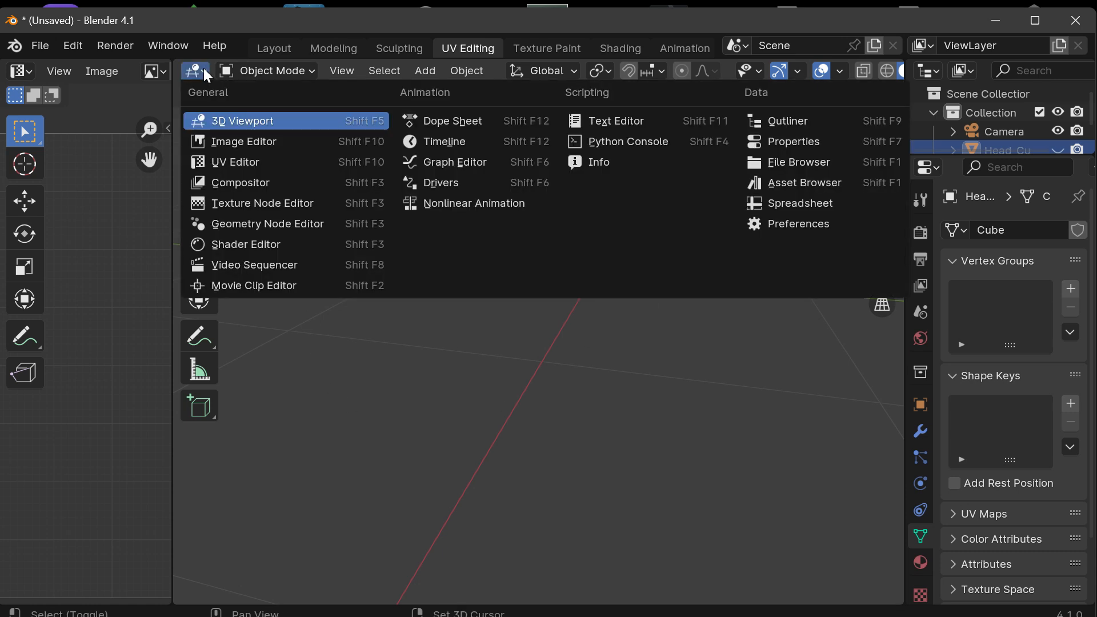
click(218, 120)
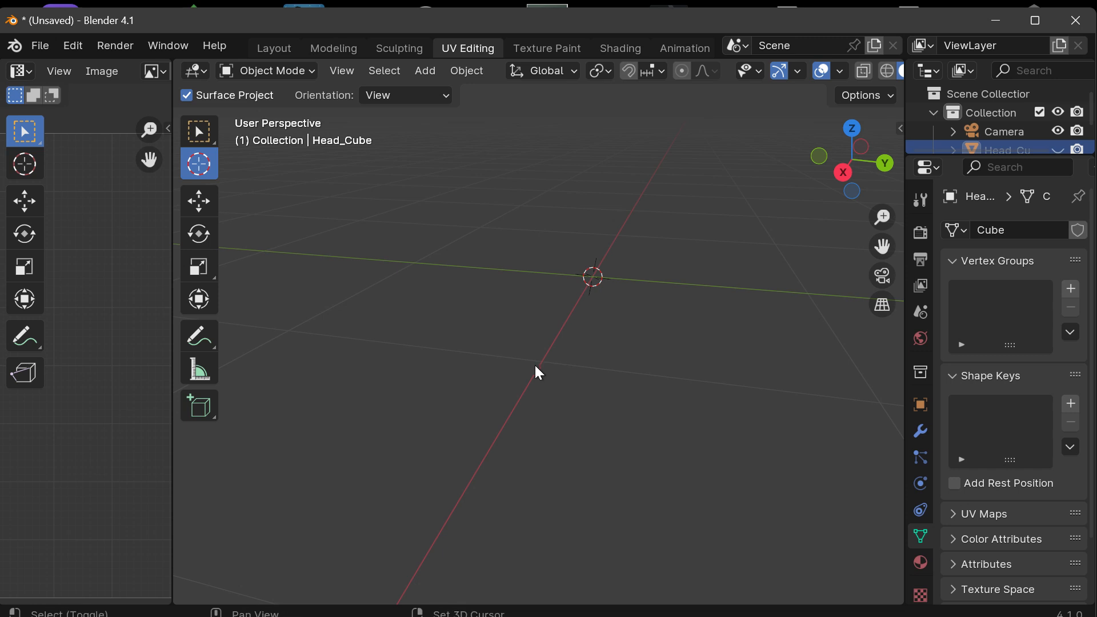
key(shift+s)
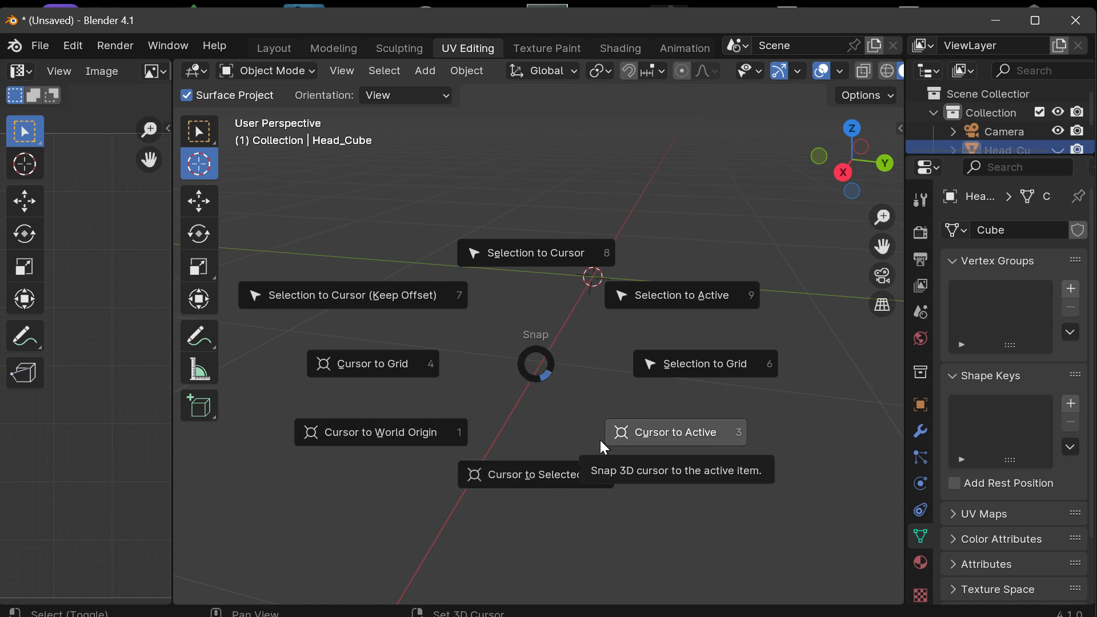
click(433, 193)
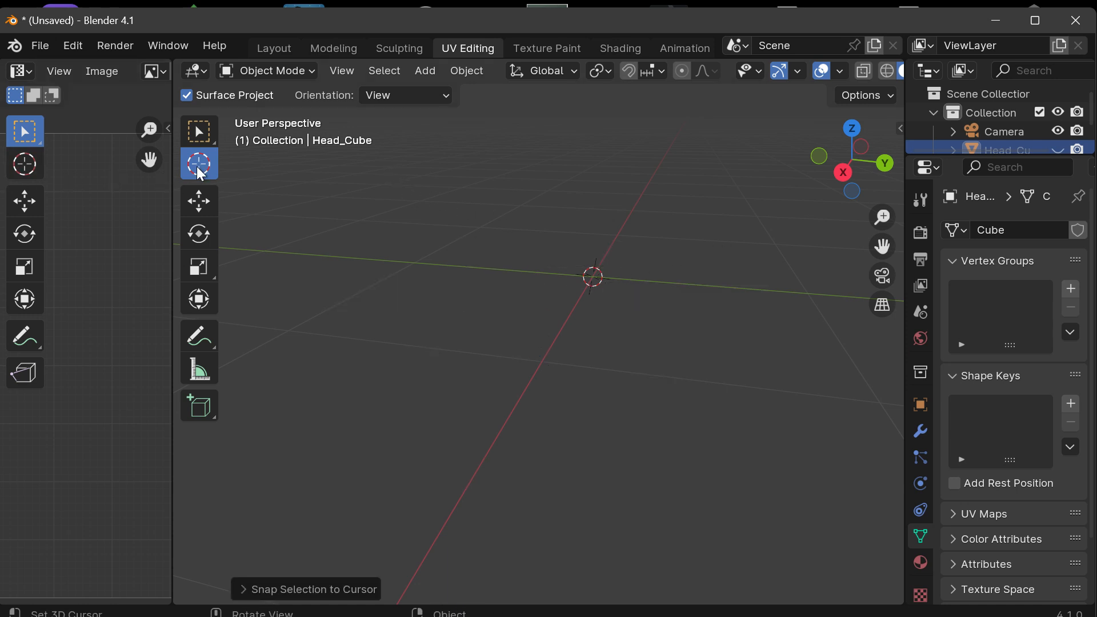
Step: Place the 3D cursor in empty space away from the axes, and return it with Cursor to World Origin
click(278, 439)
key(shift+s)
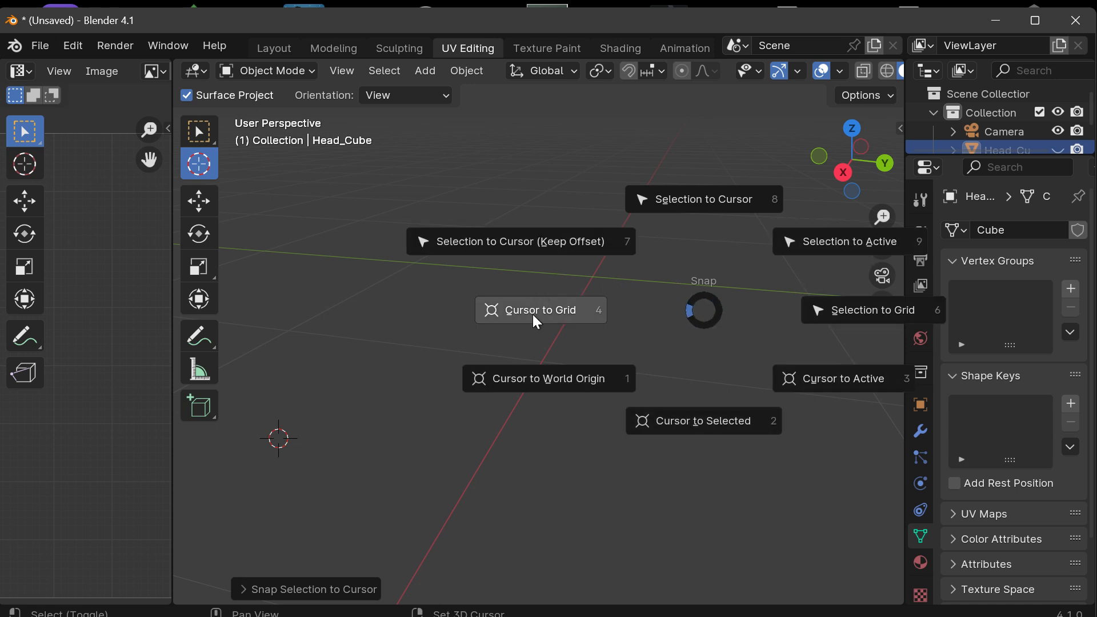
click(570, 376)
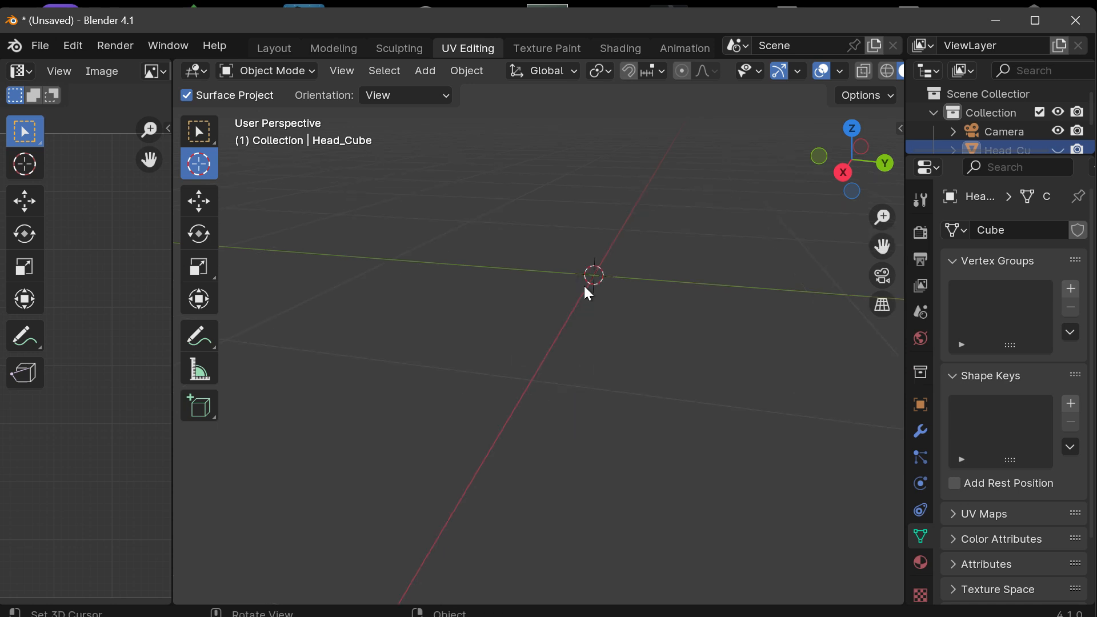
Step: Unhide Head_Cube around the 3D cursor at the world origin and bring the whole object into view
drag(880, 244, 930, 250)
drag(852, 163, 904, 177)
drag(884, 246, 858, 347)
scroll(533, 386, up, 8)
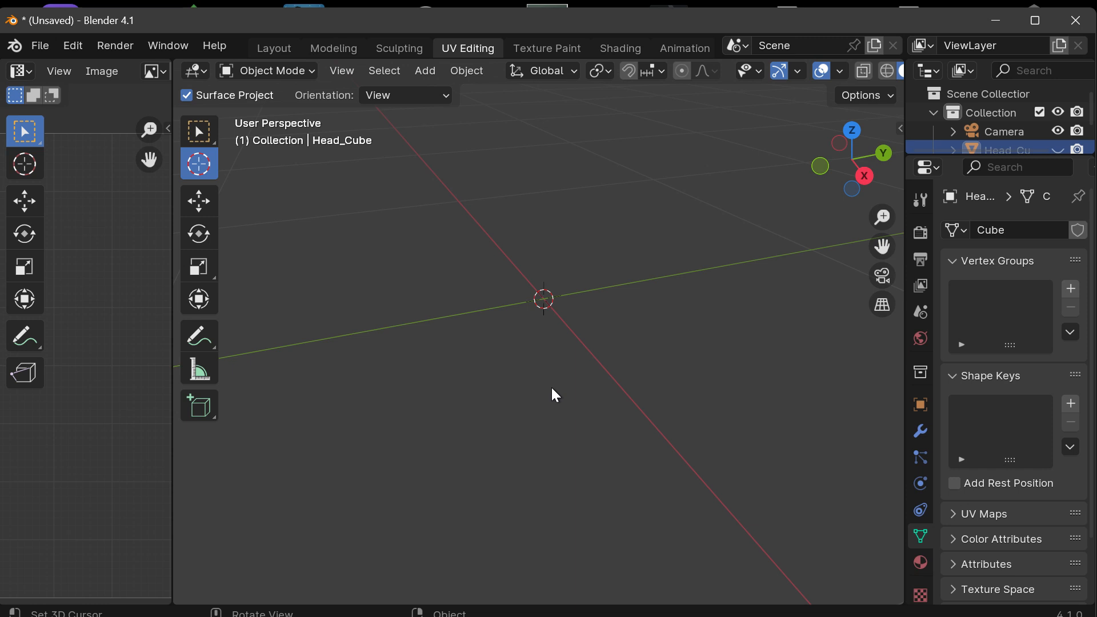
key(alt+h)
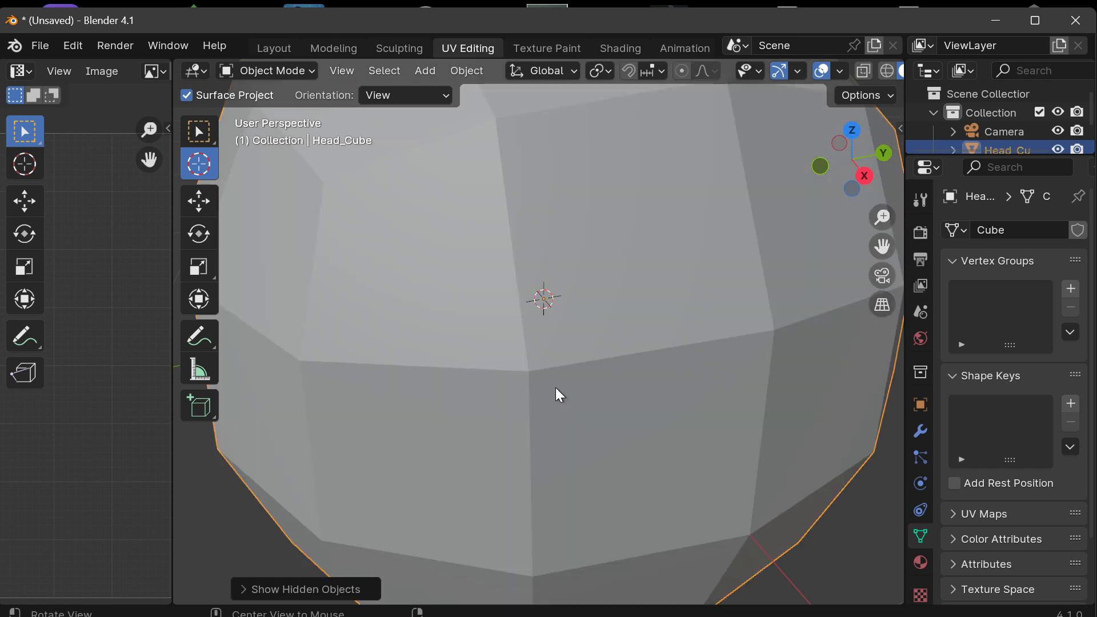
scroll(641, 370, down, 5)
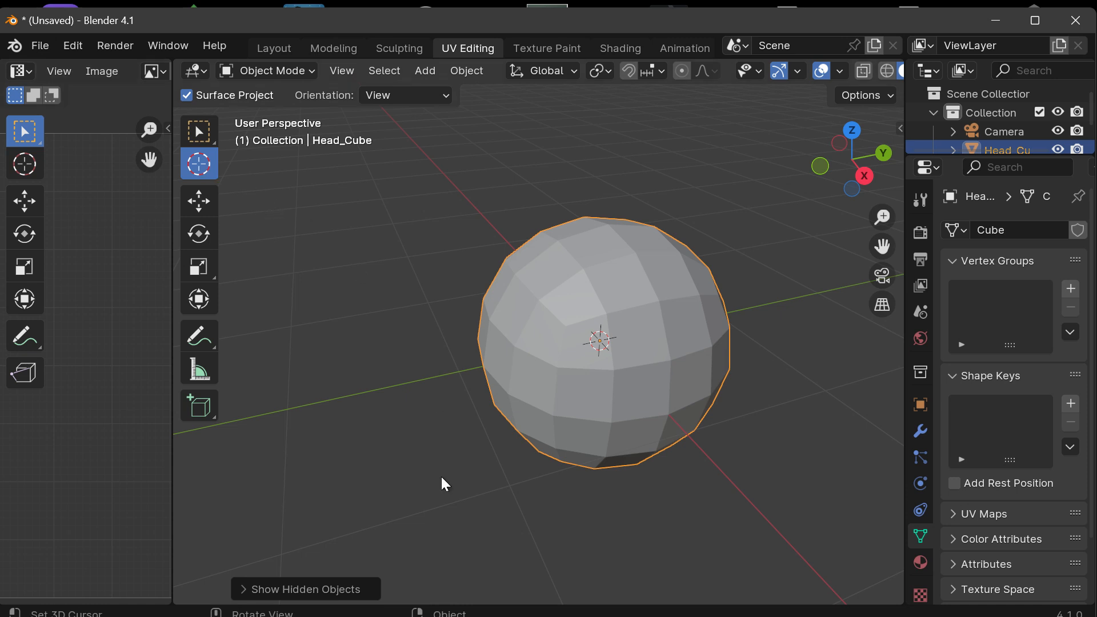
Step: Move Head_Cube with the Move tool away from the 3D cursor in the -Y direction
click(200, 131)
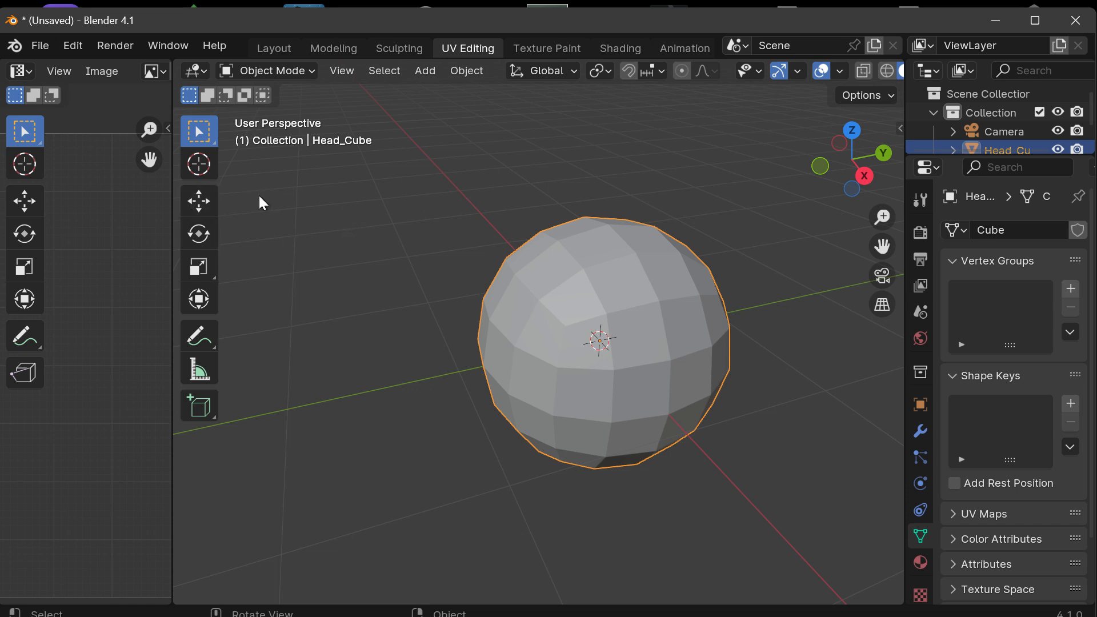
click(205, 206)
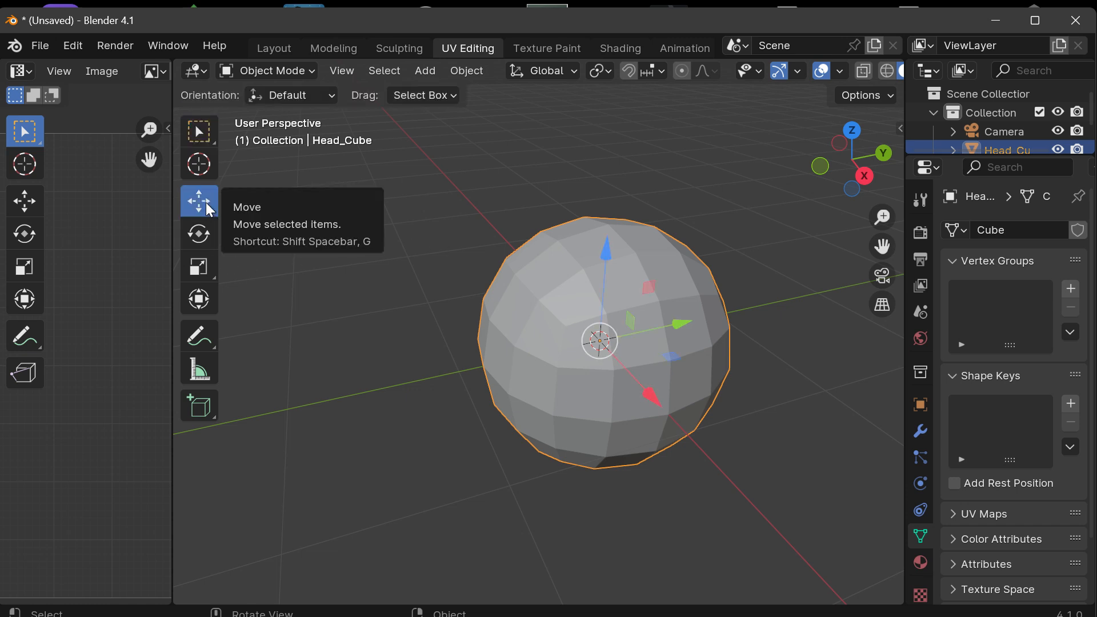
drag(685, 323, 499, 360)
scroll(495, 355, down, 2)
drag(432, 361, 487, 237)
drag(406, 350, 409, 359)
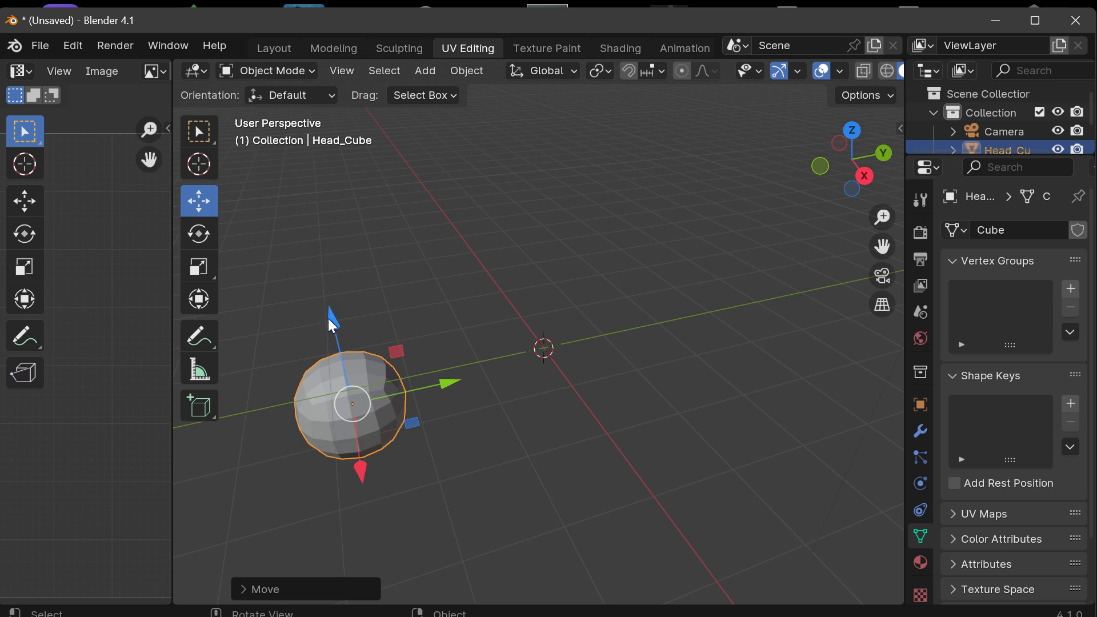
Step: Raise Head_Cube along Z, shift it in the +Y direction, and adjust its position along X and in the YZ plane
drag(330, 318, 334, 166)
drag(423, 277, 725, 230)
drag(734, 277, 707, 305)
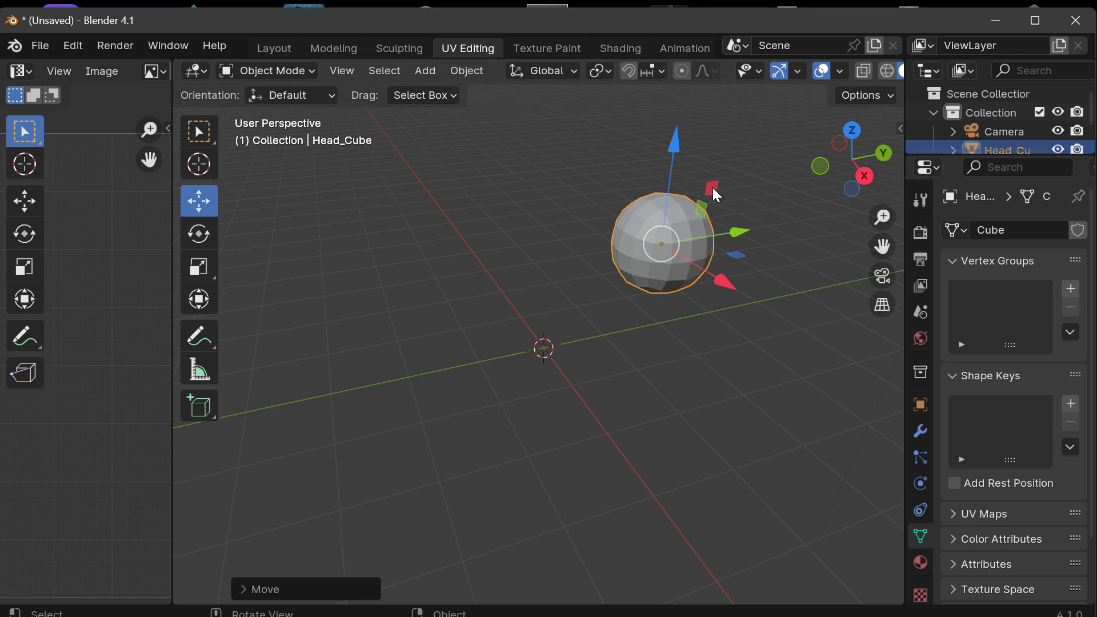
drag(712, 188, 708, 156)
Step: From a low viewing angle on the opposite side, move the raised Head_Cube in the +X direction
drag(856, 135, 971, 83)
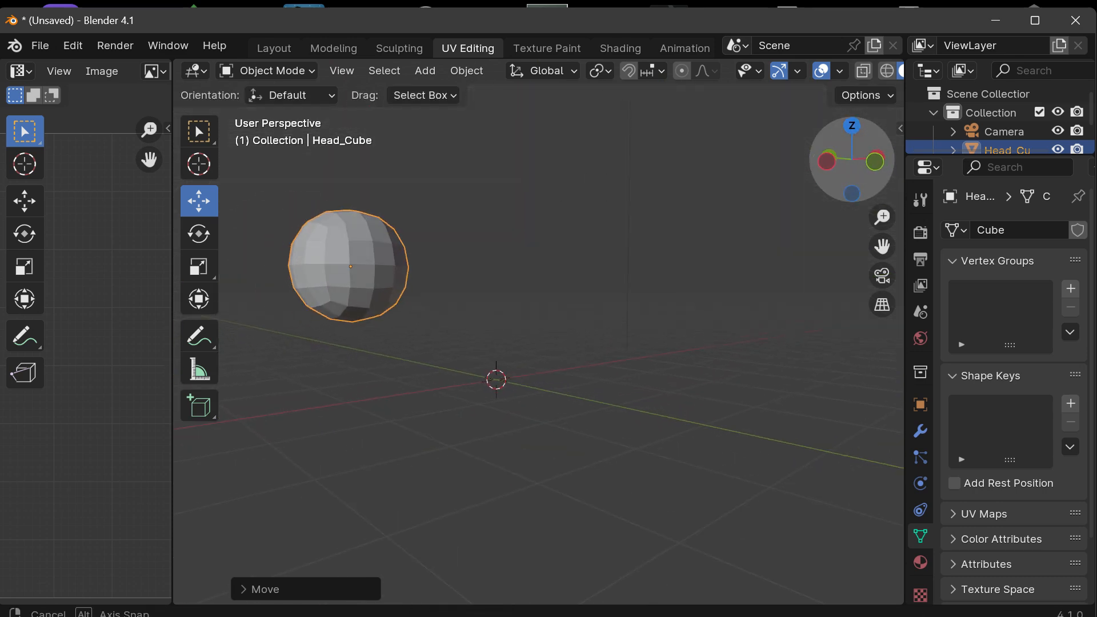
drag(403, 220, 623, 230)
scroll(560, 266, up, 1)
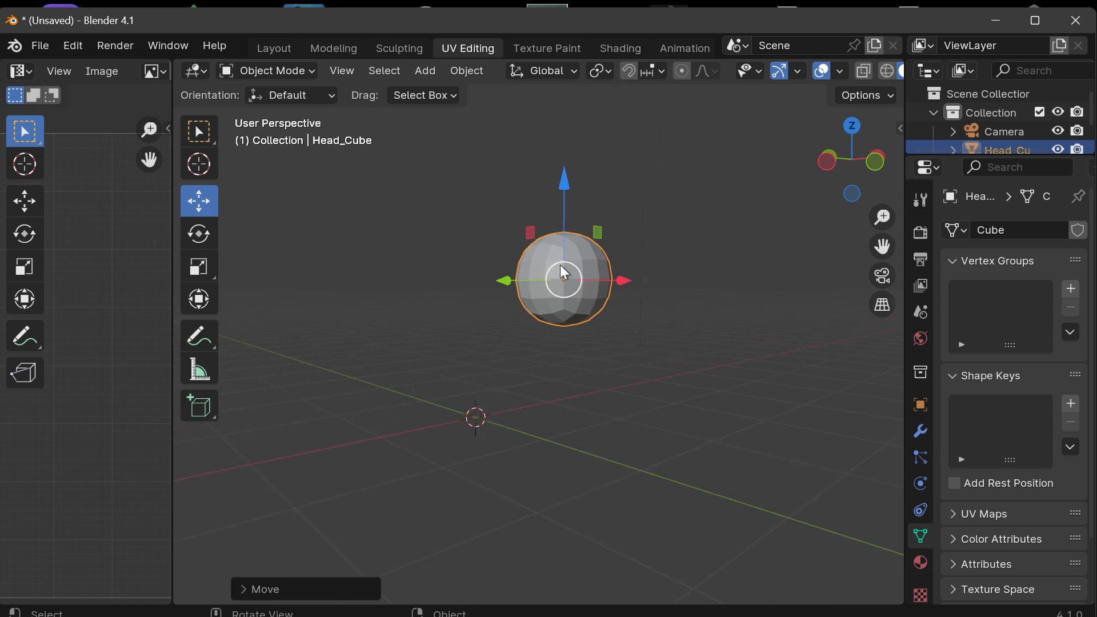
Step: Snap the displaced Head_Cube back onto the 3D cursor with Selection to Cursor
scroll(564, 273, down, 1)
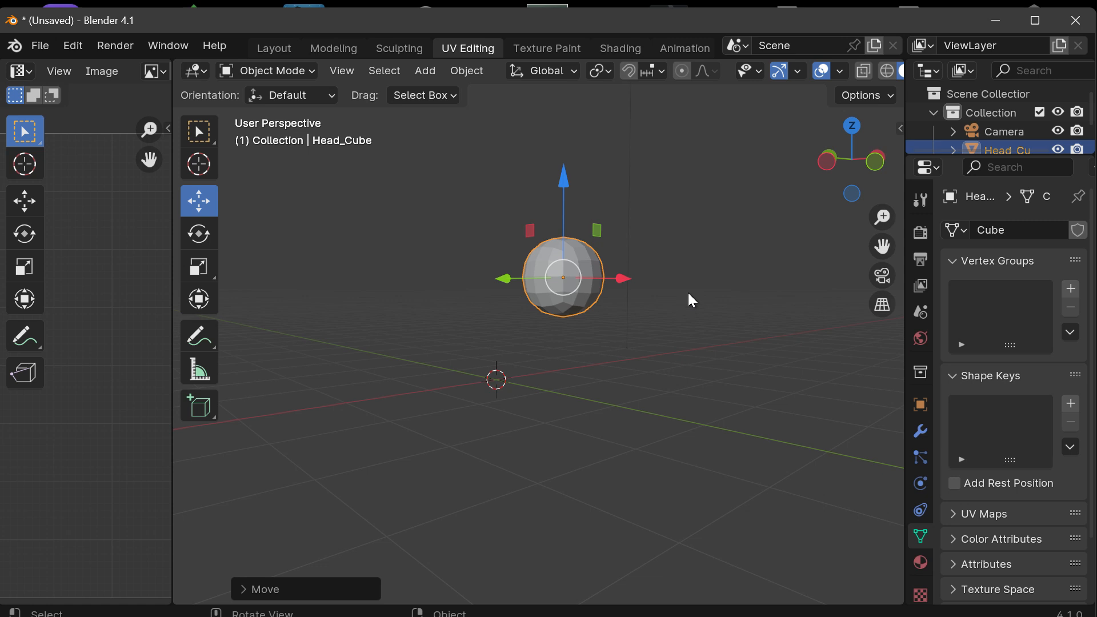
key(shift+s)
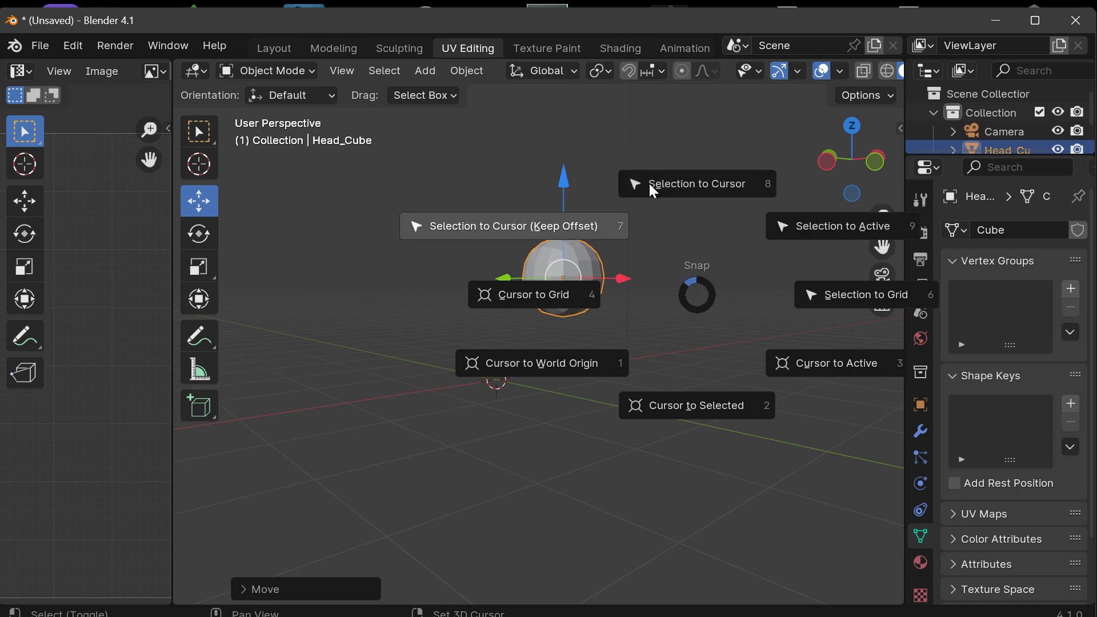
click(738, 192)
drag(846, 150, 1006, 171)
drag(852, 159, 827, 207)
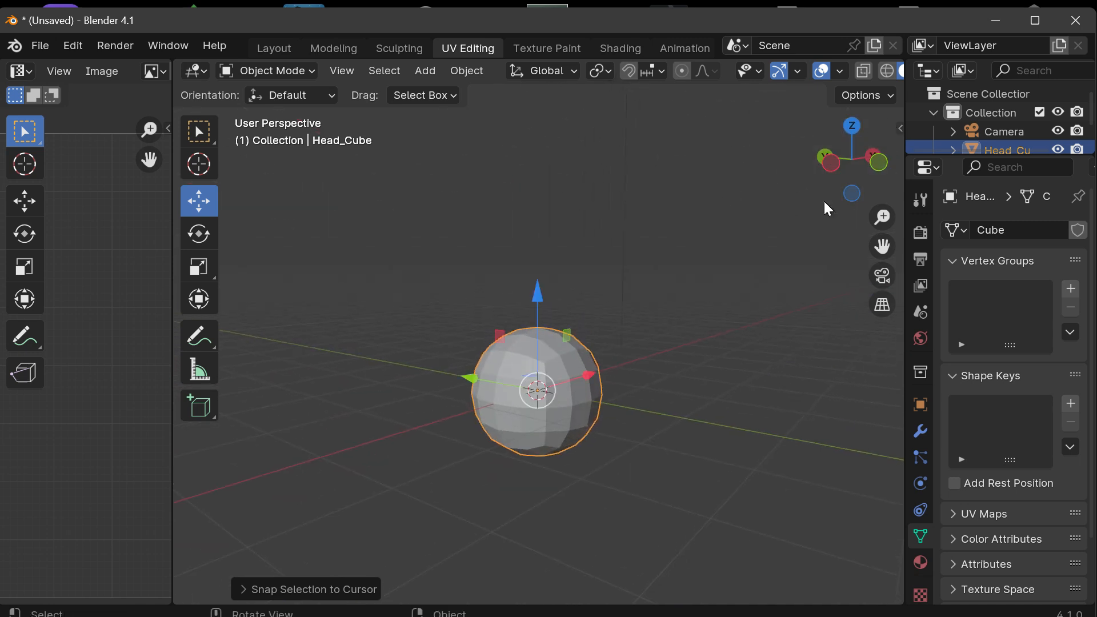
Step: Examine Head_Cube's placement around the 3D cursor in the back orthographic view, leaving the object selected
click(821, 160)
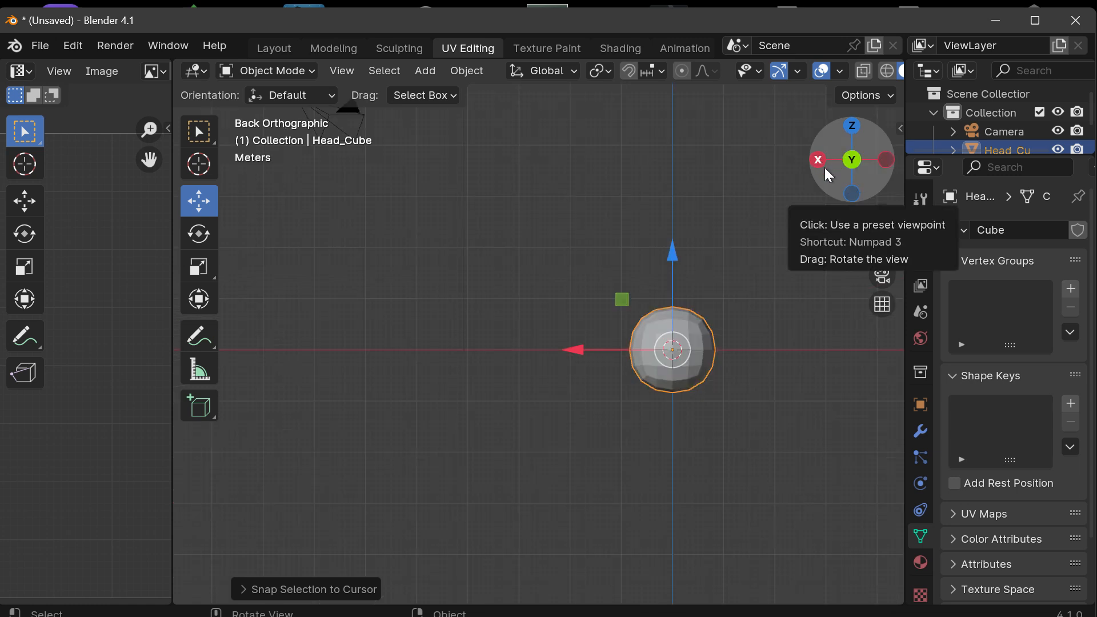
drag(883, 246, 771, 217)
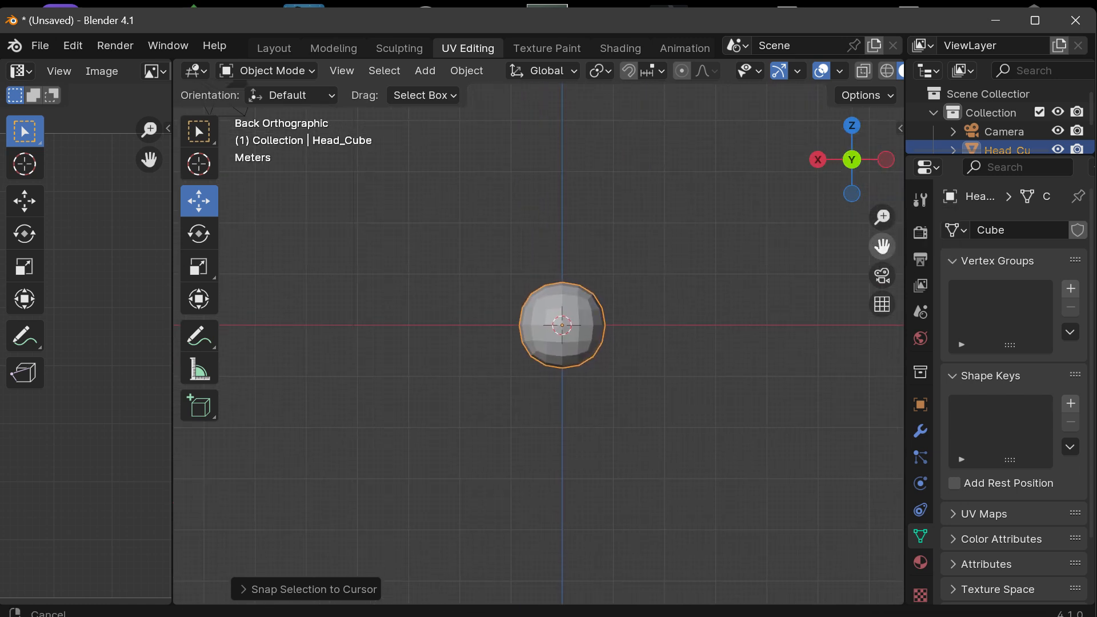
scroll(667, 355, up, 5)
drag(884, 246, 981, 282)
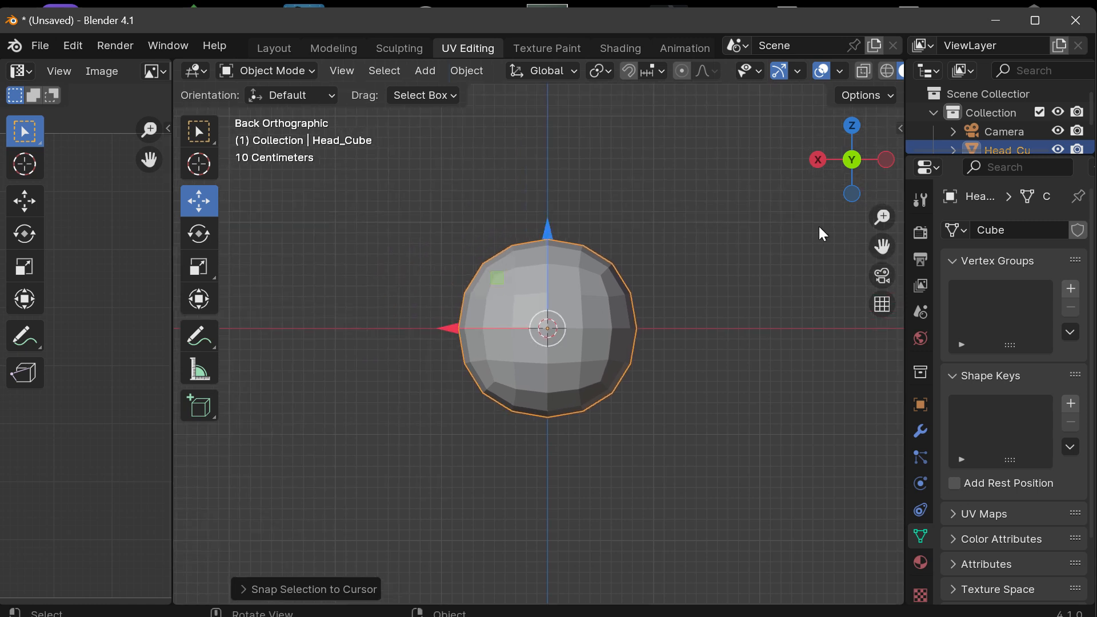
scroll(865, 176, up, 1)
scroll(866, 174, down, 1)
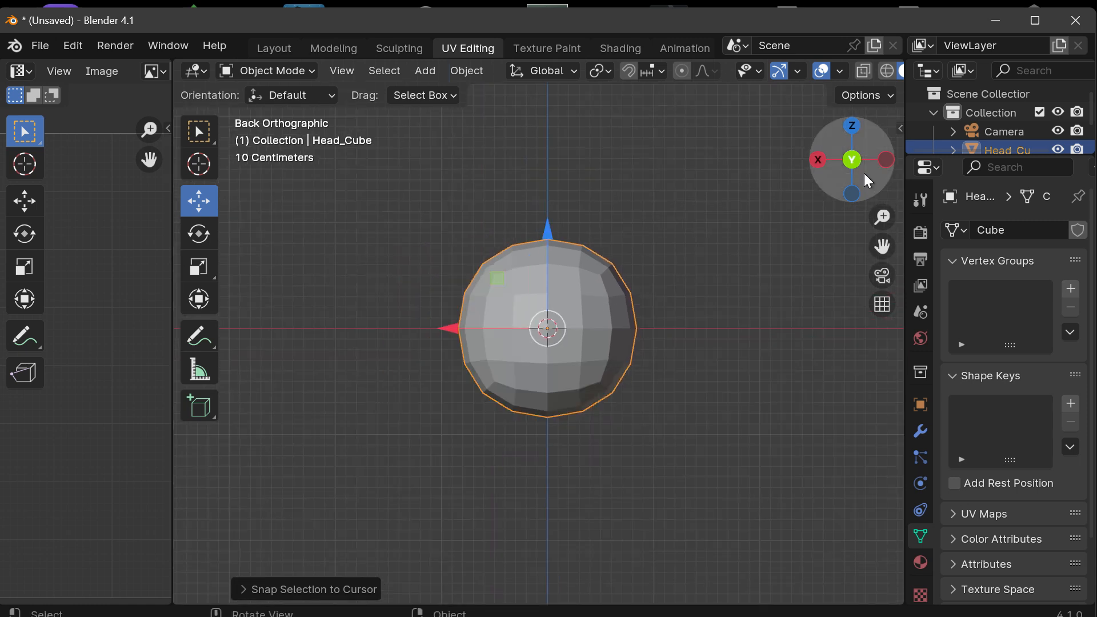
click(756, 276)
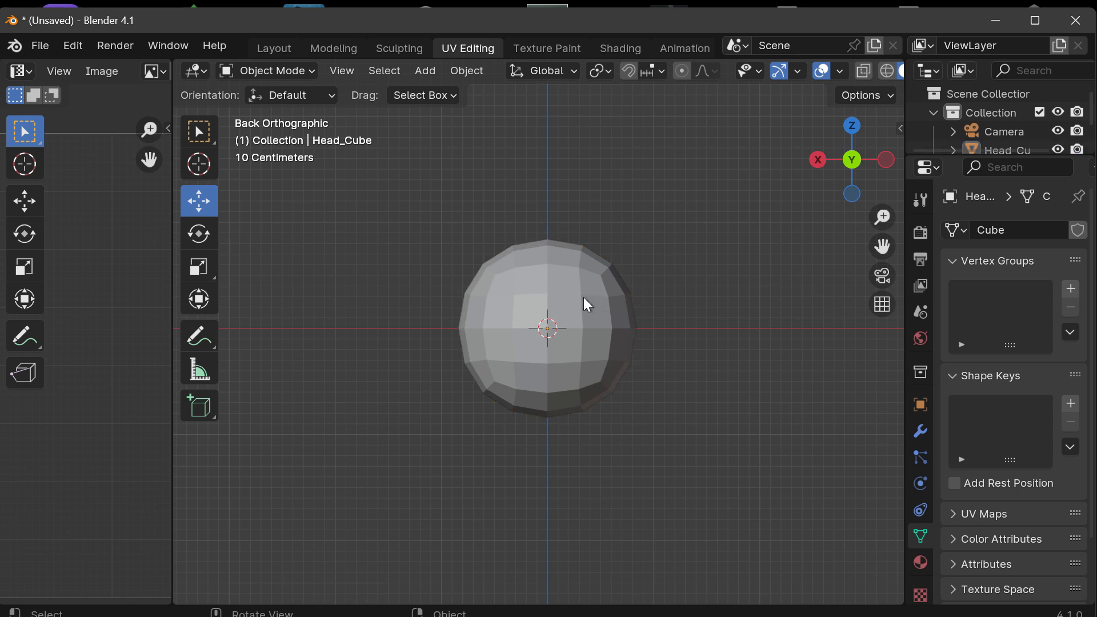
click(584, 297)
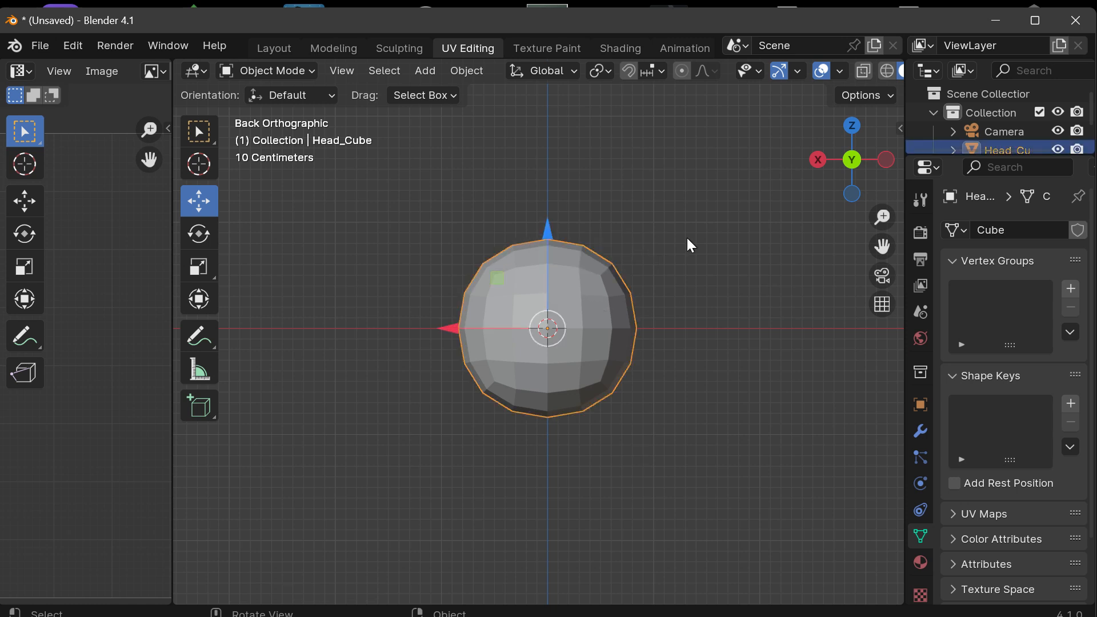
Step: In the front orthographic view, raise Head_Cube along Z and fine-tune its height so its lowest point rests at the 3D cursor
click(850, 161)
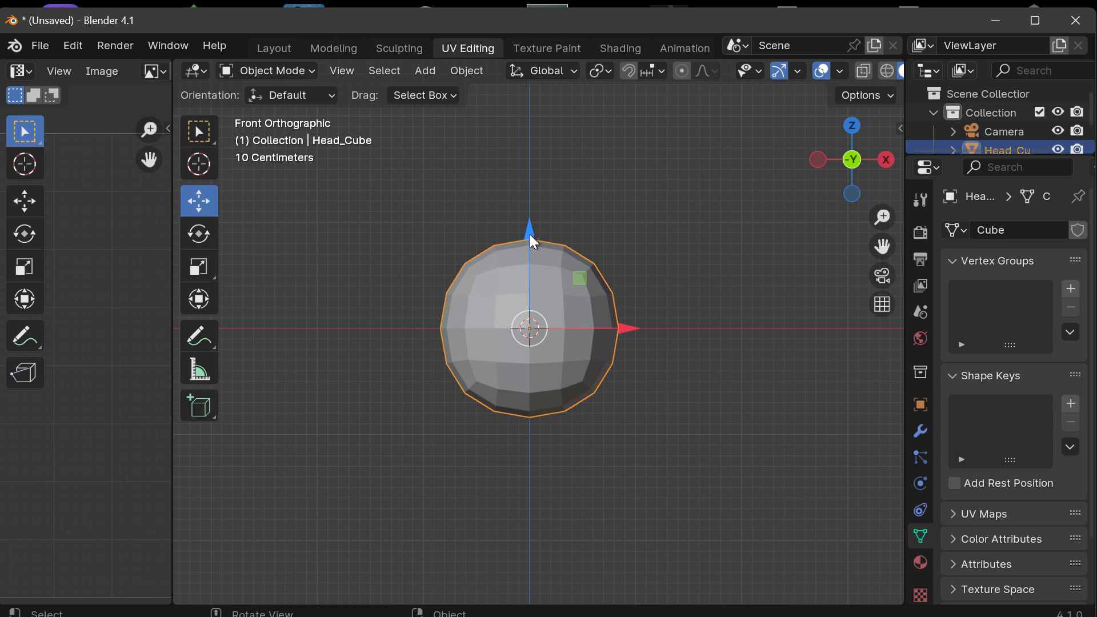
drag(532, 240, 531, 105)
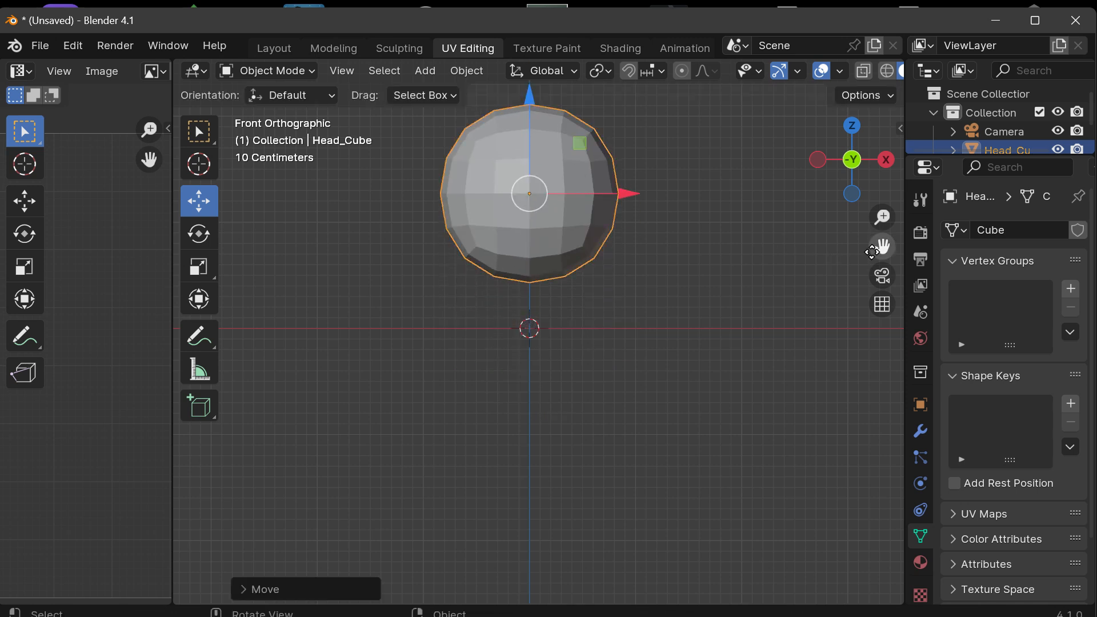
drag(880, 248, 872, 320)
scroll(566, 300, up, 3)
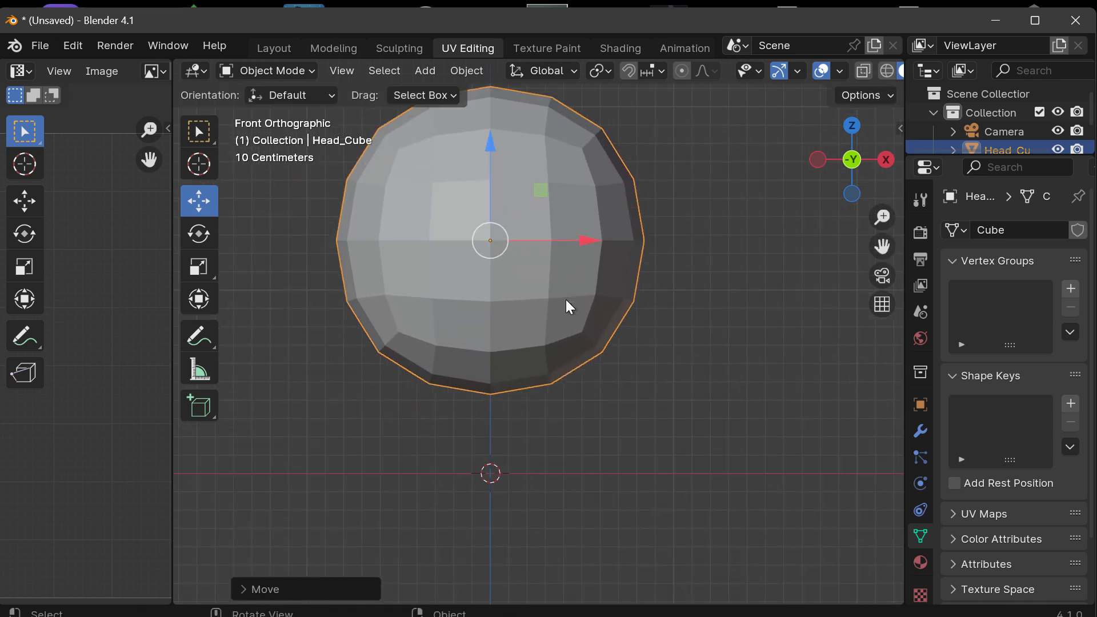
drag(882, 245, 936, 242)
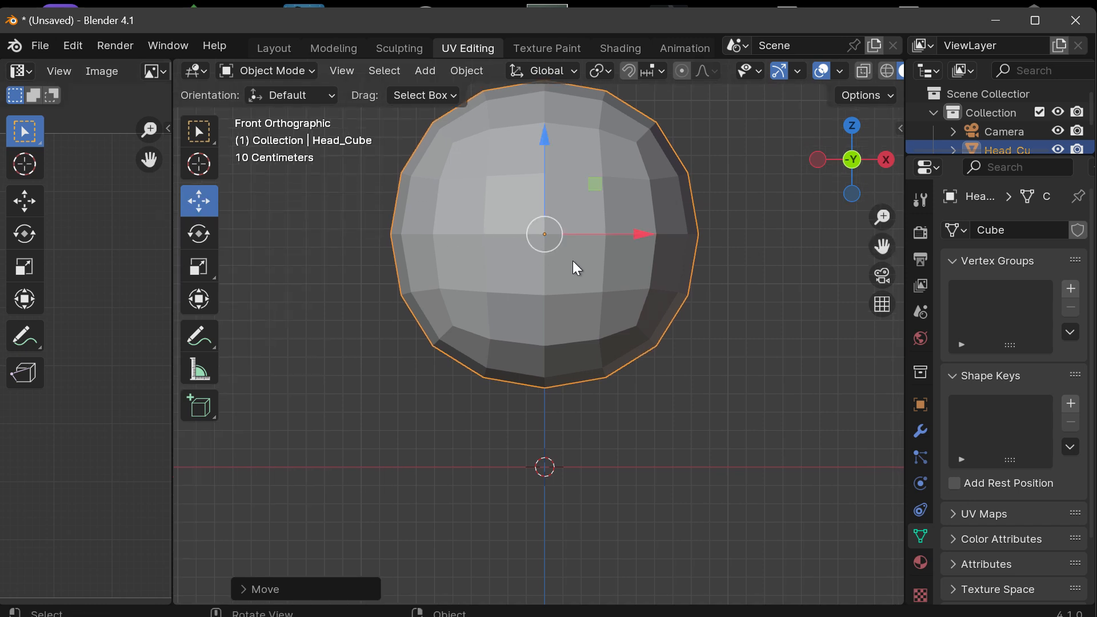
drag(544, 131, 549, 213)
scroll(513, 540, up, 3)
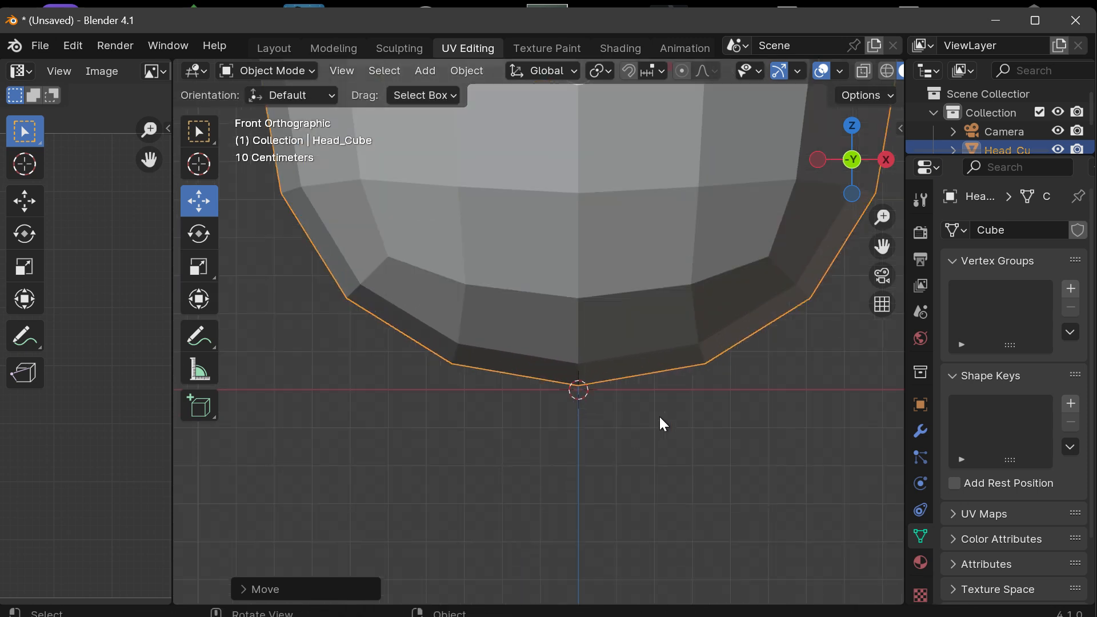
drag(882, 246, 834, 395)
scroll(753, 231, down, 3)
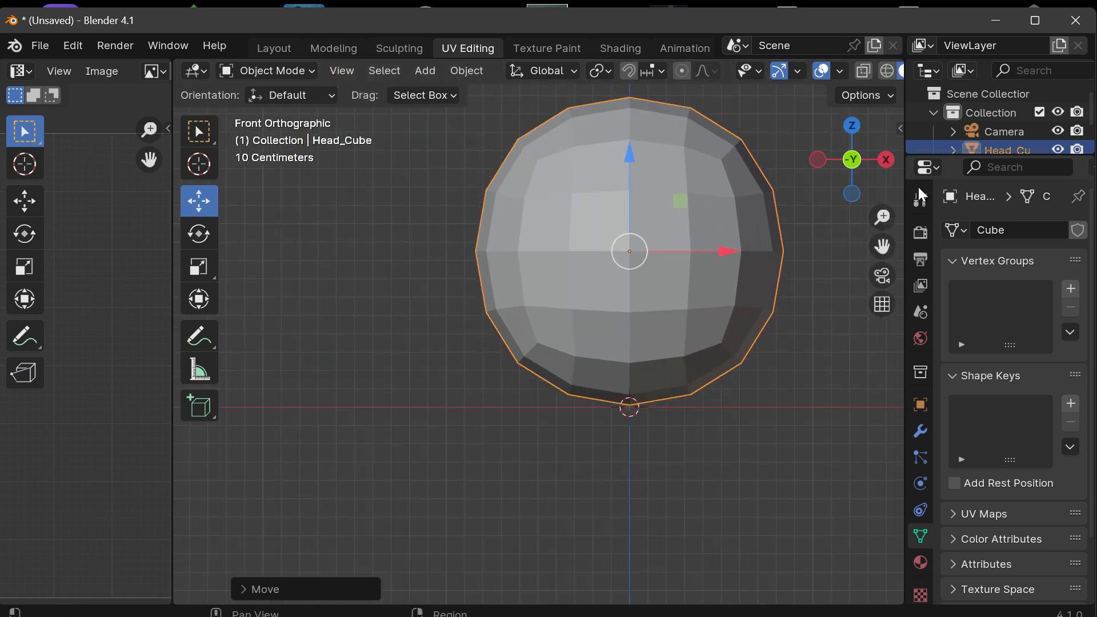
drag(883, 246, 780, 323)
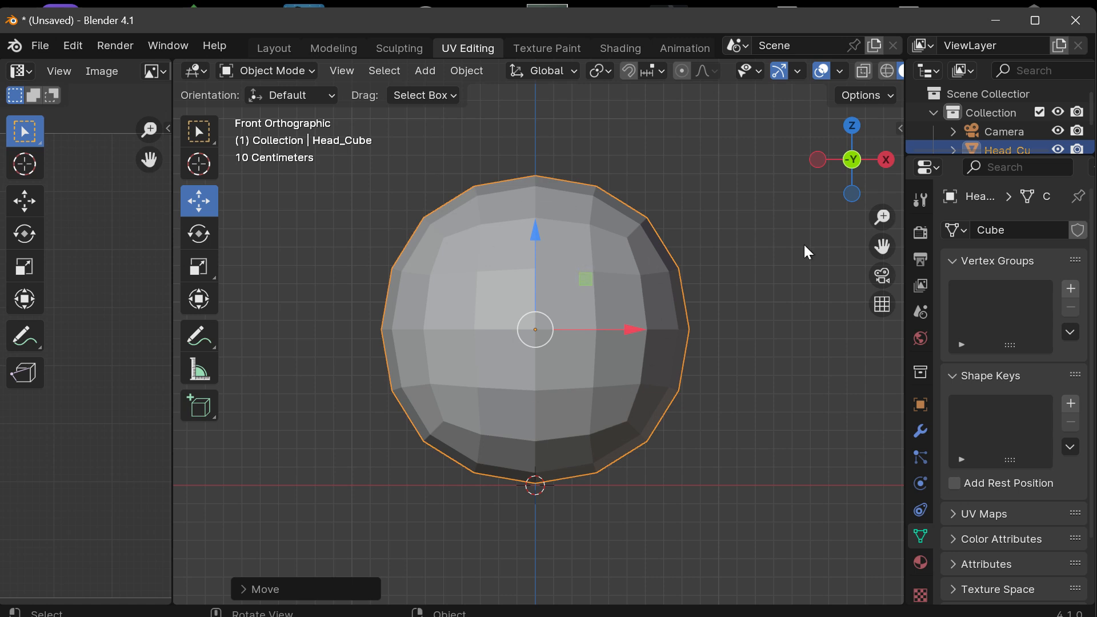
Step: Try rotating Head_Cube with the Rotate tool in the front view, undo the rotation, and return to the front orthographic view
click(200, 234)
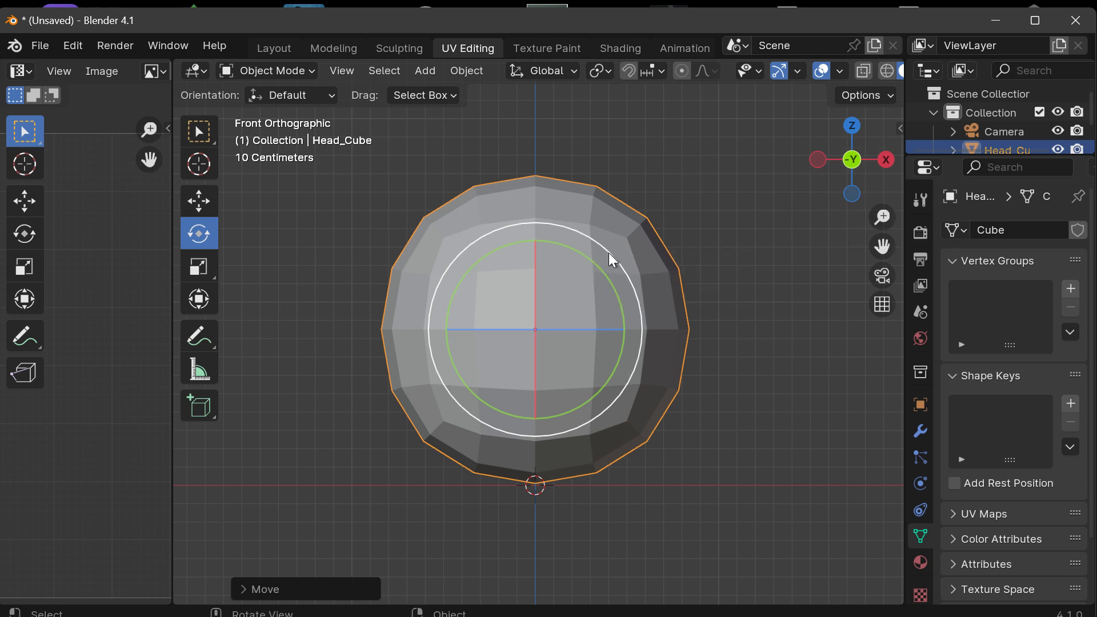
drag(609, 254, 685, 410)
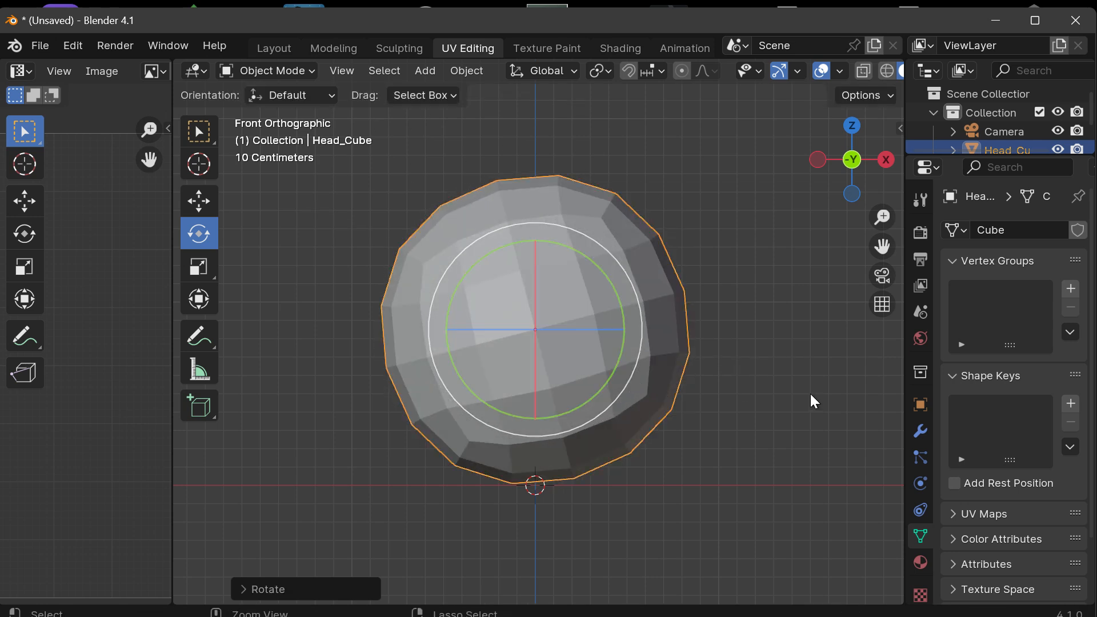
key(ctrl+z)
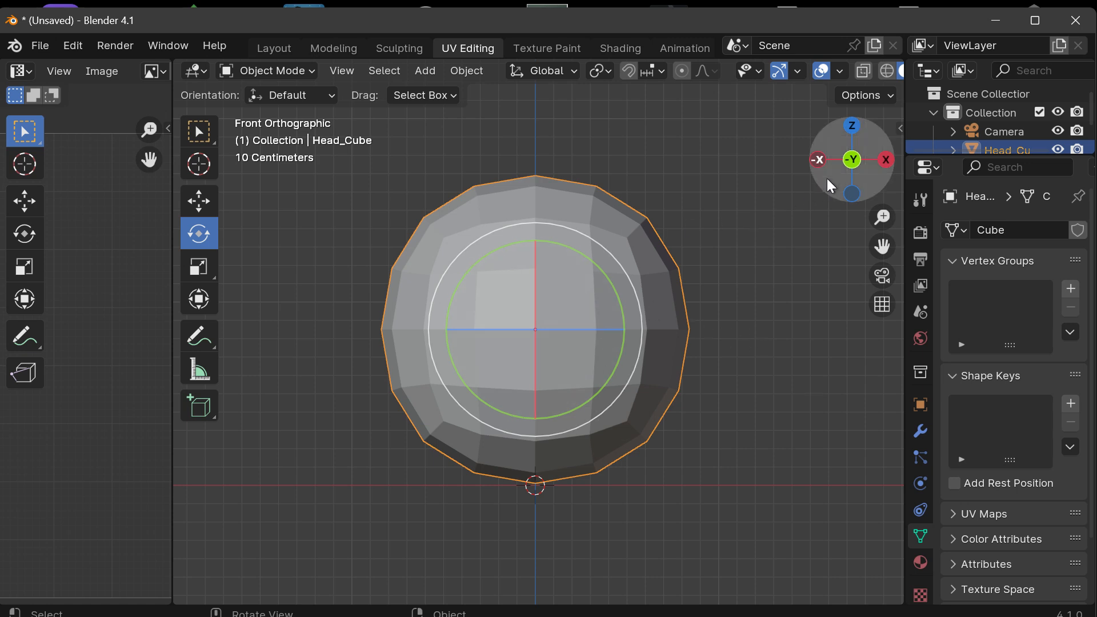
mouse_move(828, 178)
mouse_down()
mouse_move(809, 200)
mouse_move(822, 177)
mouse_up()
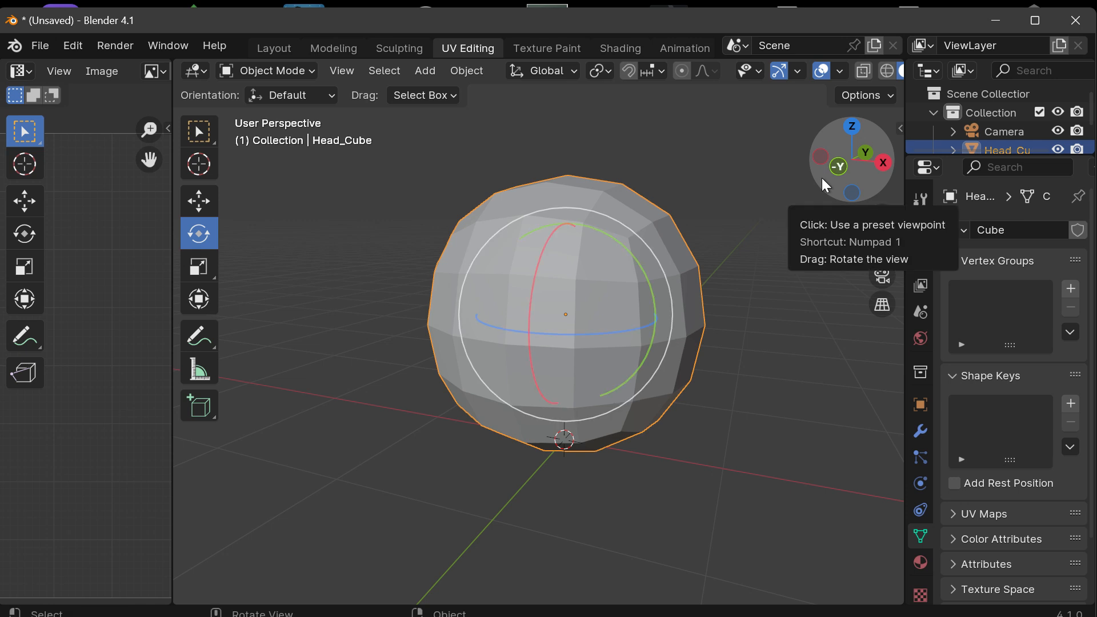
click(838, 167)
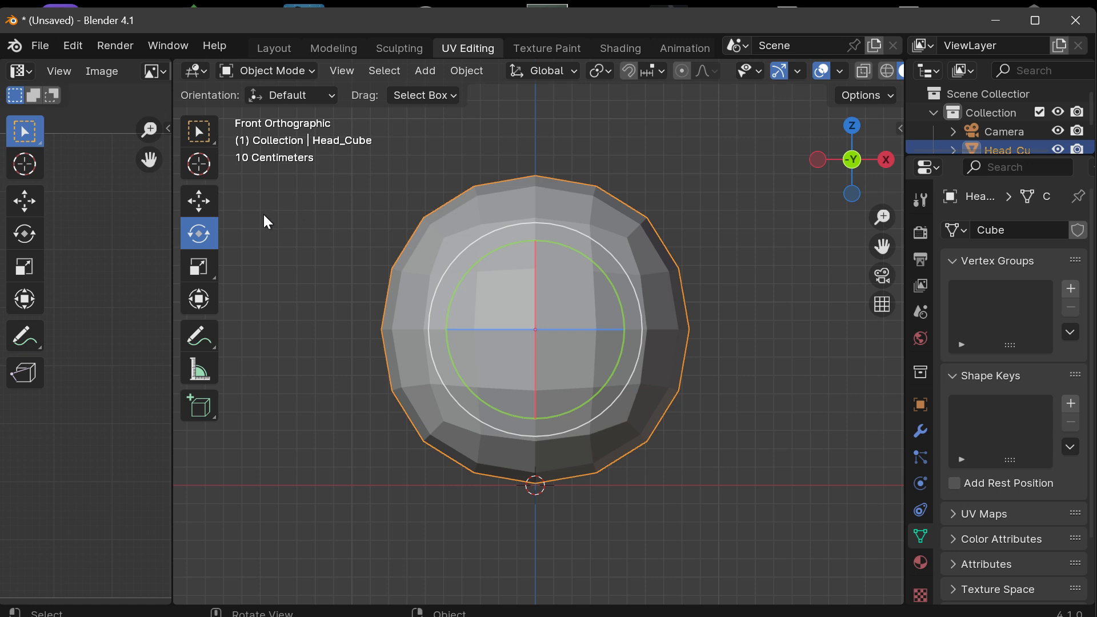
Step: Switch back to the Move tool, restrict transforms to affect only Origins, and reselect Head_Cube
click(199, 204)
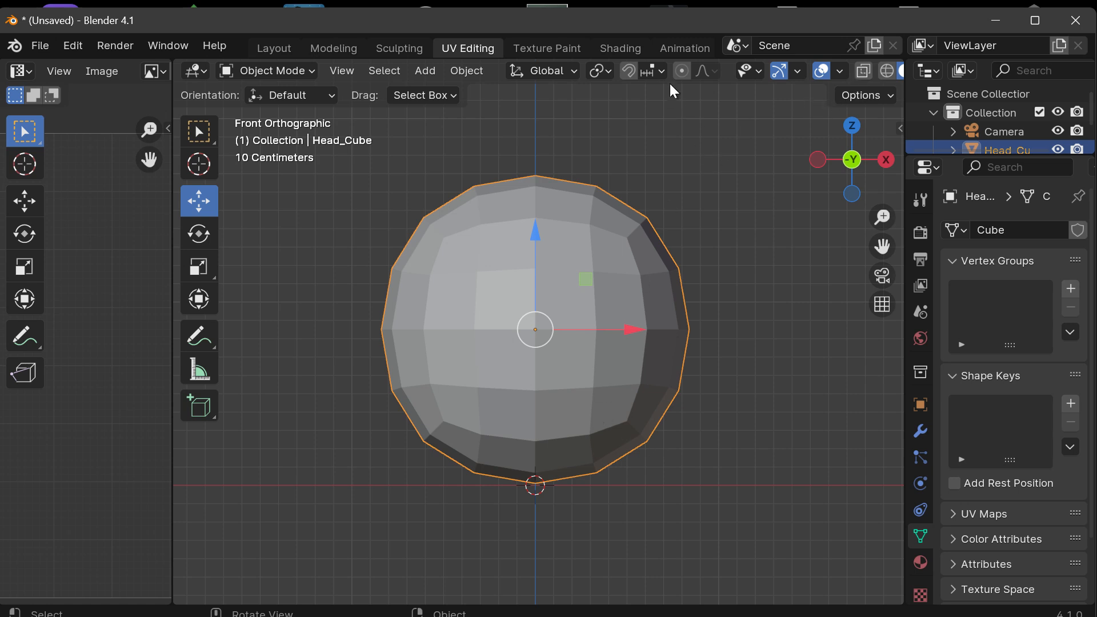
scroll(803, 76, down, 2)
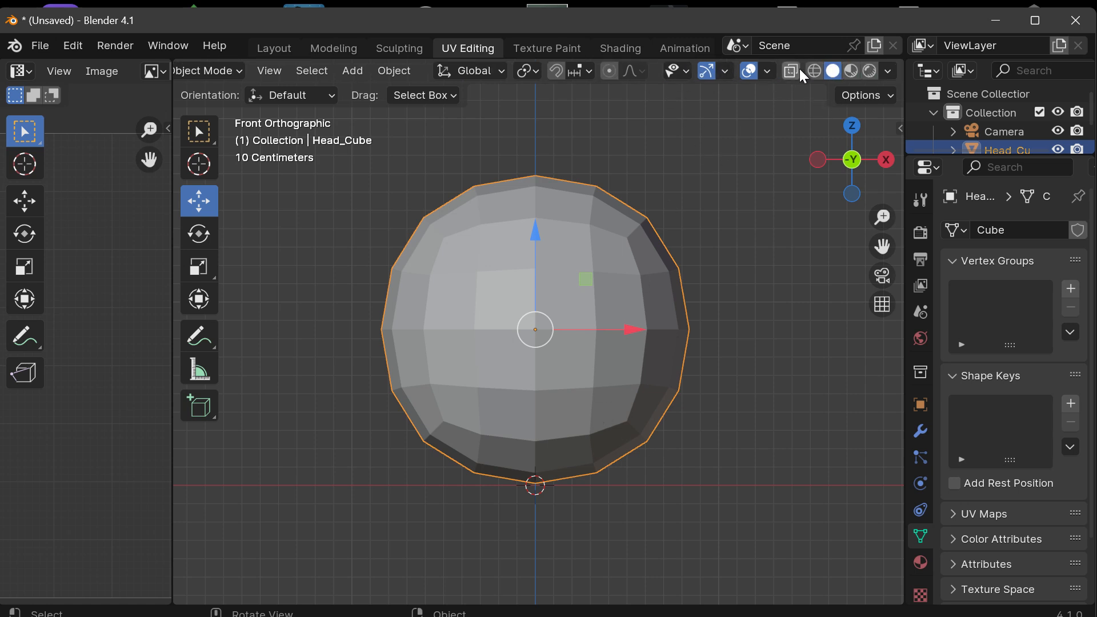
click(890, 93)
click(864, 94)
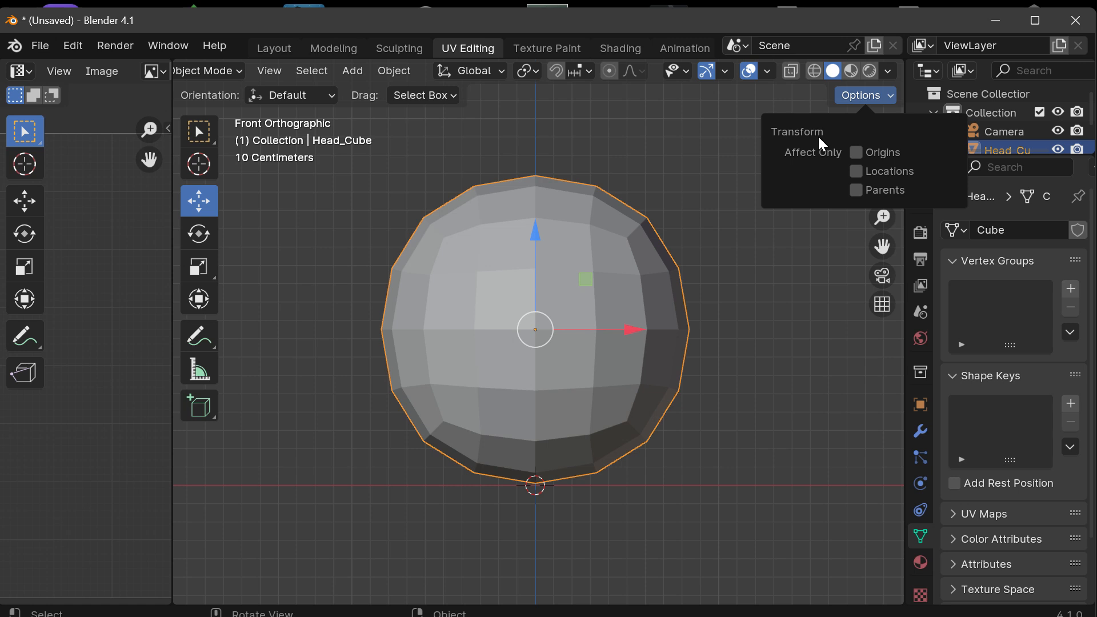
click(873, 152)
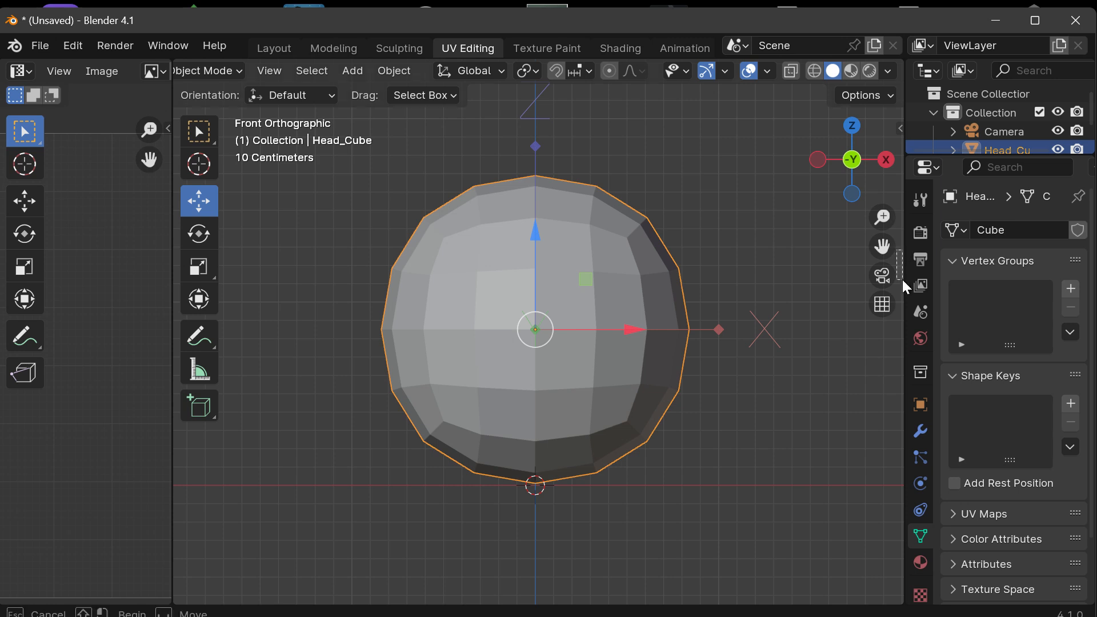
click(895, 265)
drag(883, 247, 892, 293)
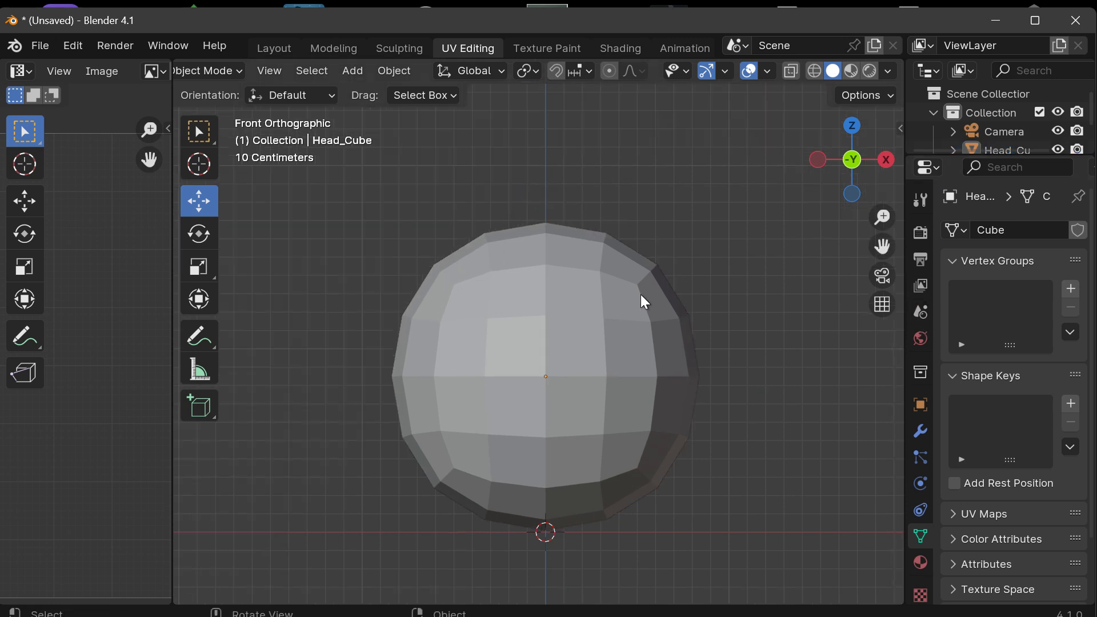
click(605, 318)
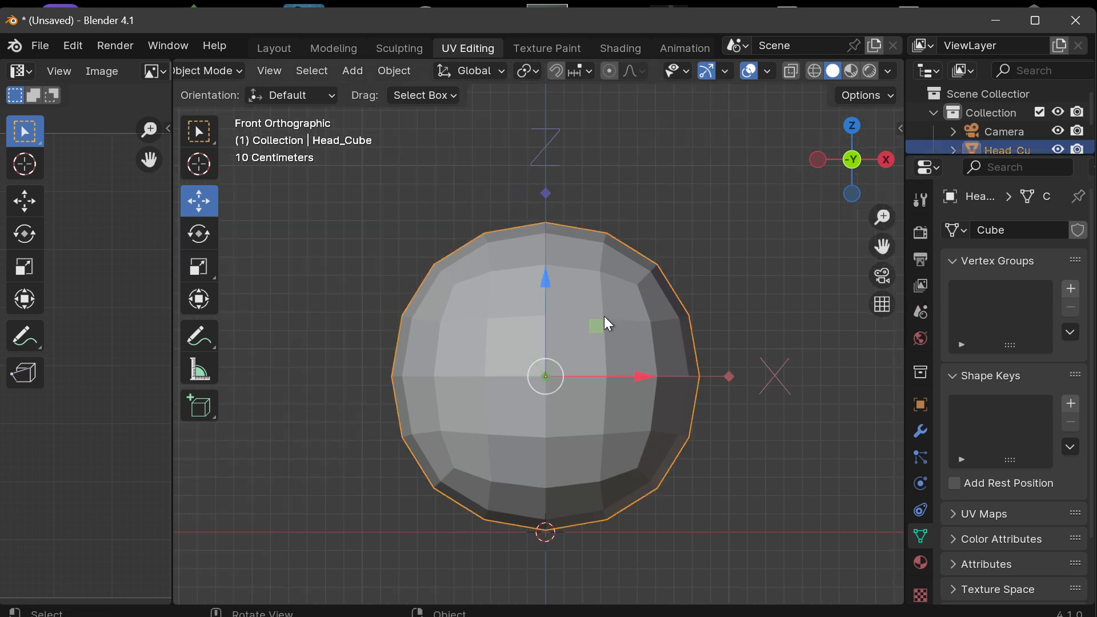
Step: Move Head_Cube's origin down along Z to the mesh's lowest point at the 3D cursor
drag(882, 246, 892, 168)
scroll(595, 265, up, 2)
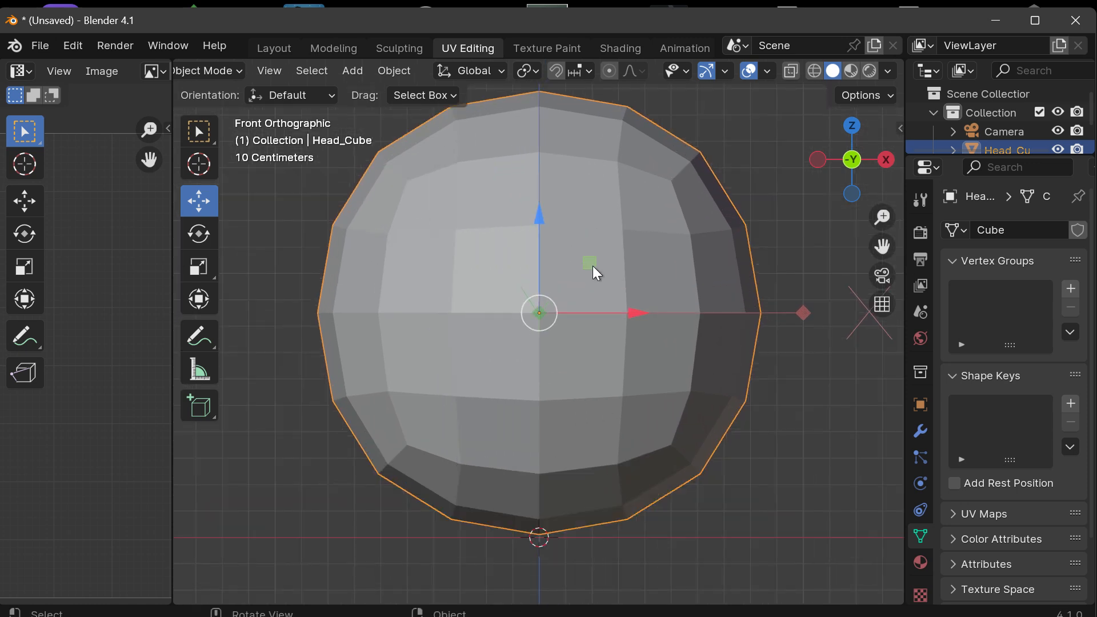
drag(882, 247, 931, 210)
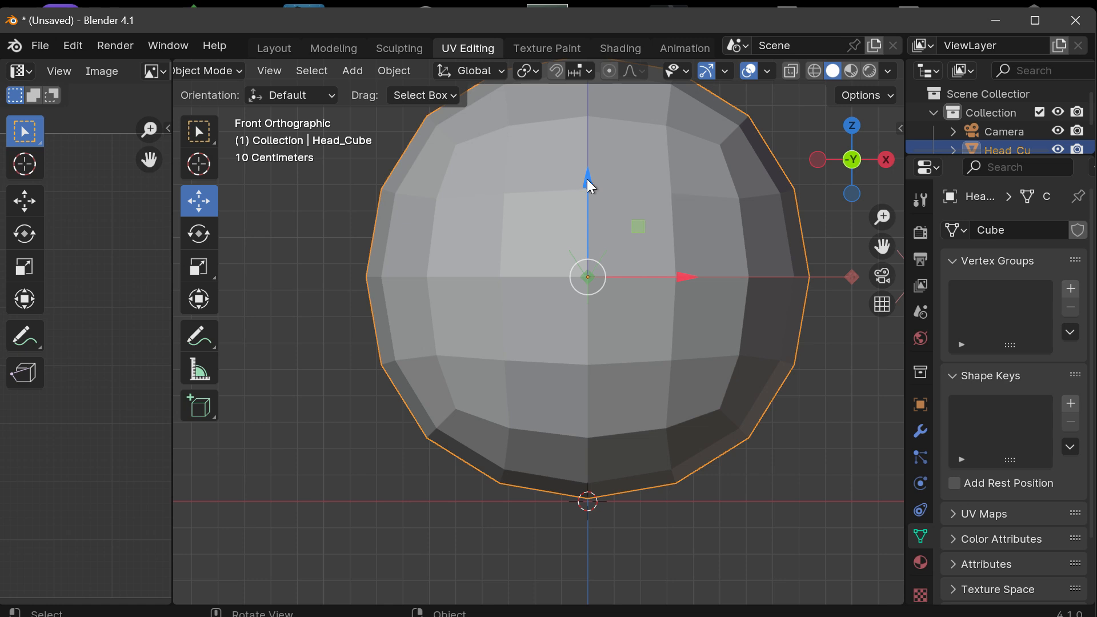
drag(588, 183, 607, 406)
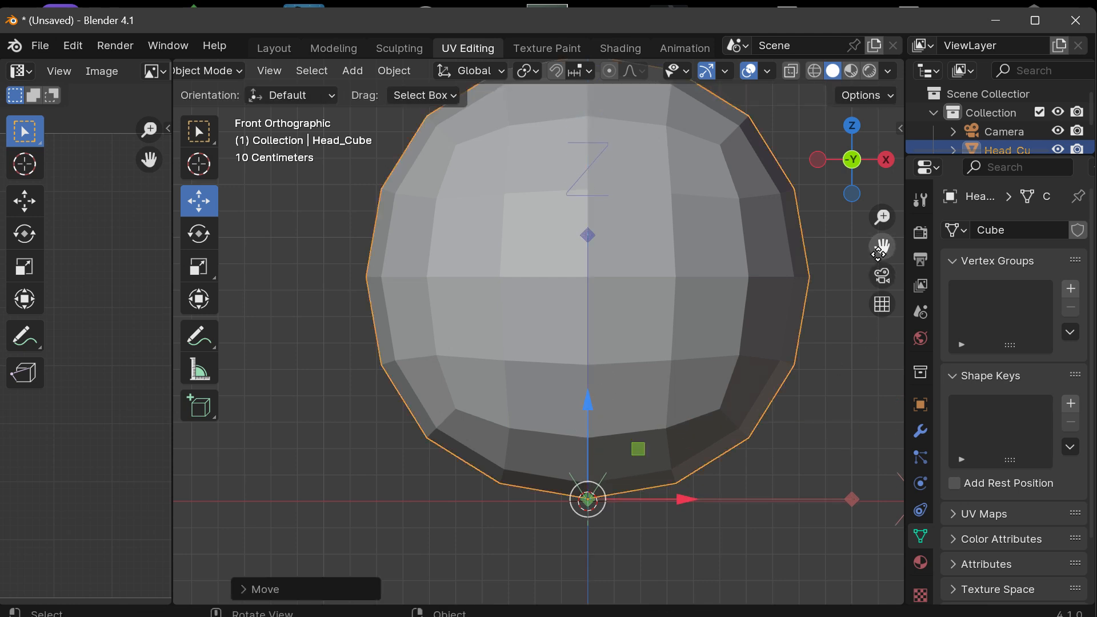
Step: Raise Head_Cube's origin along Z from the 3D cursor into the lower part of the mesh, and bring up the Snap options
drag(879, 252, 803, 192)
scroll(498, 420, up, 2)
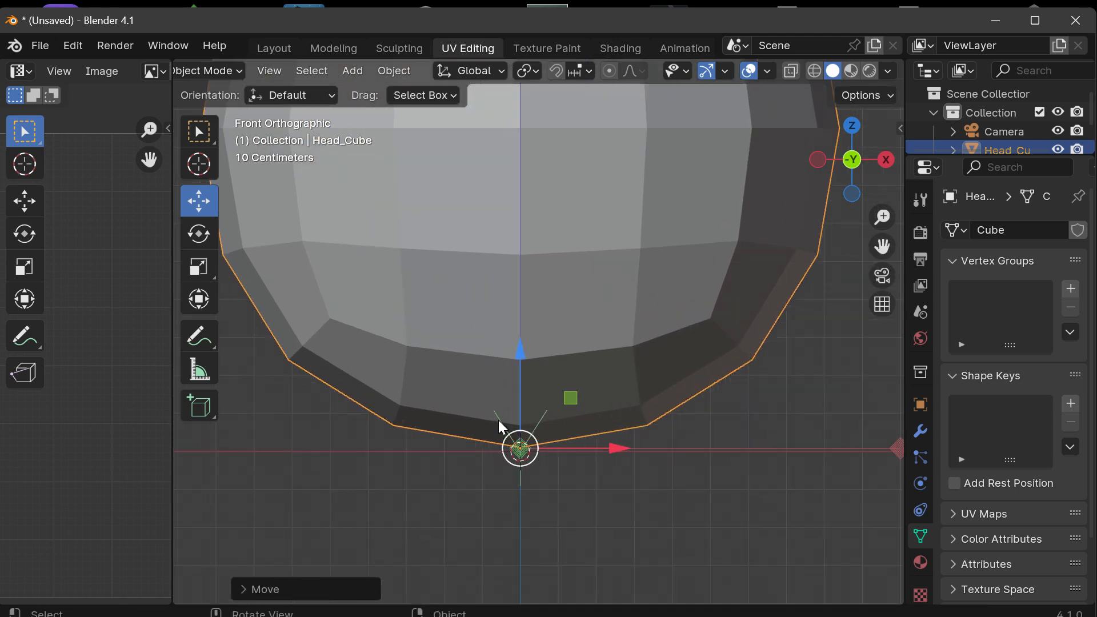
scroll(498, 420, up, 2)
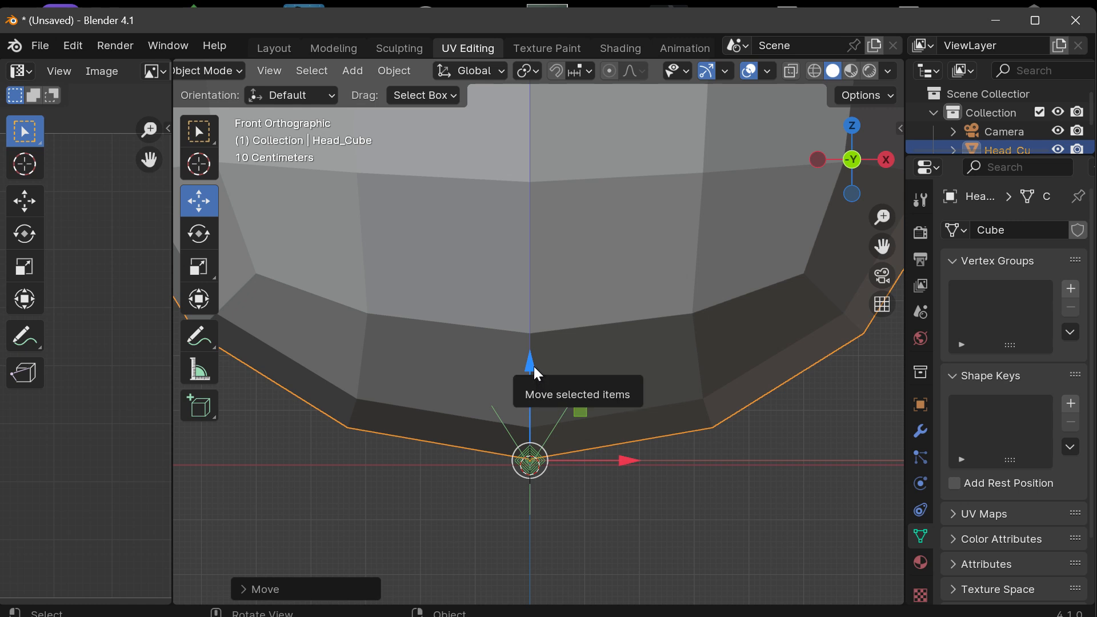
drag(534, 371, 616, 205)
click(863, 95)
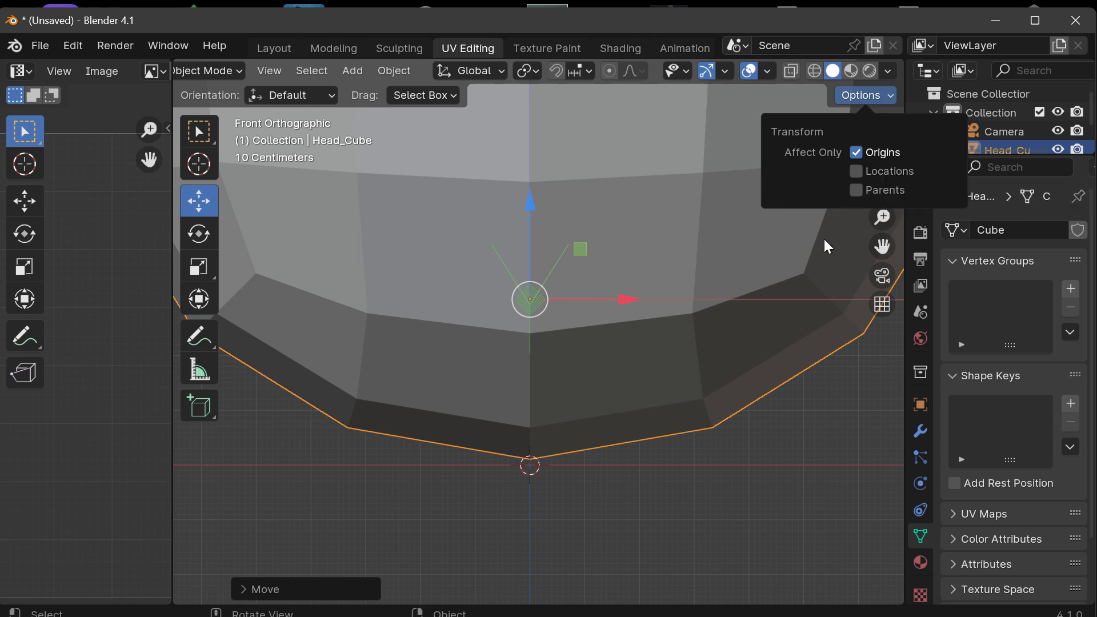
drag(529, 194, 535, 170)
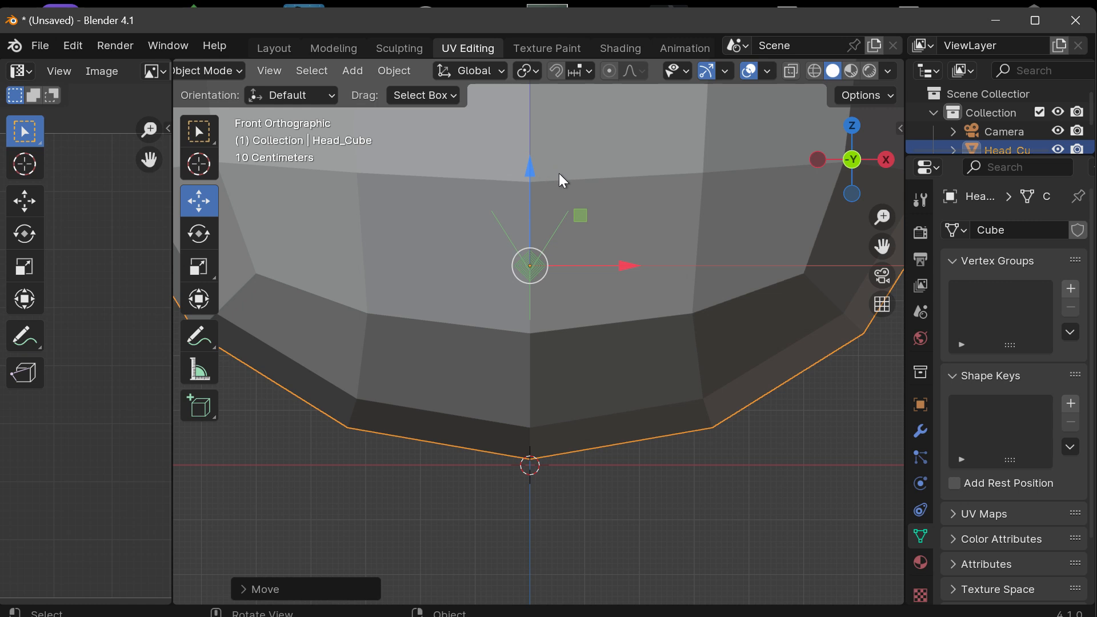
key(shift+s)
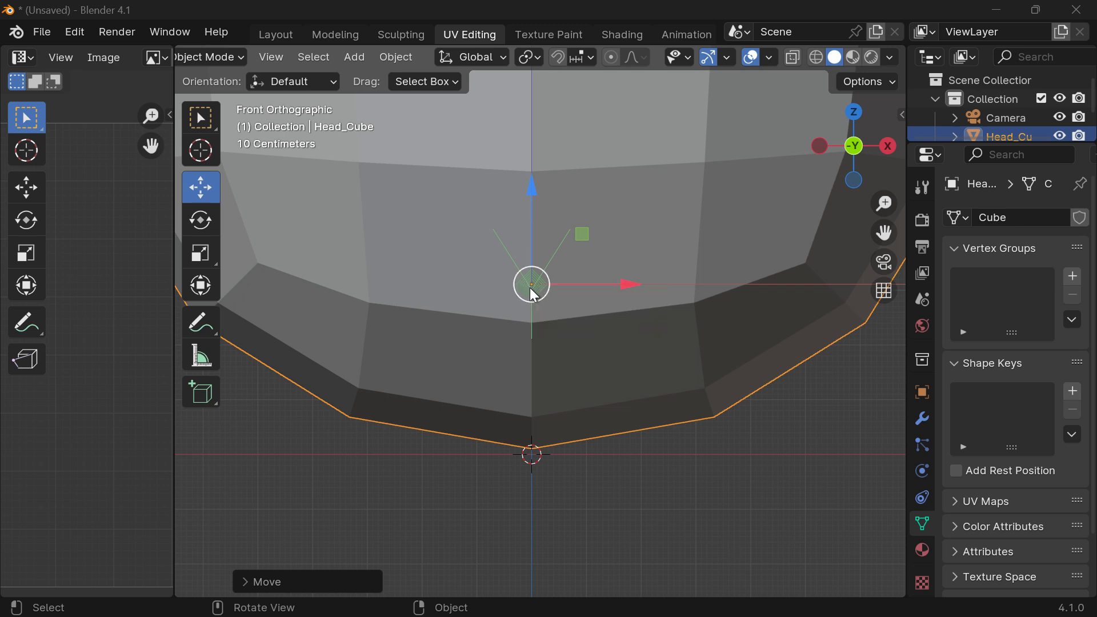
Step: Move Head_Cube's origin down to the 3D cursor at the mesh's base, and turn off the Origins-only transform restriction
drag(531, 294, 556, 359)
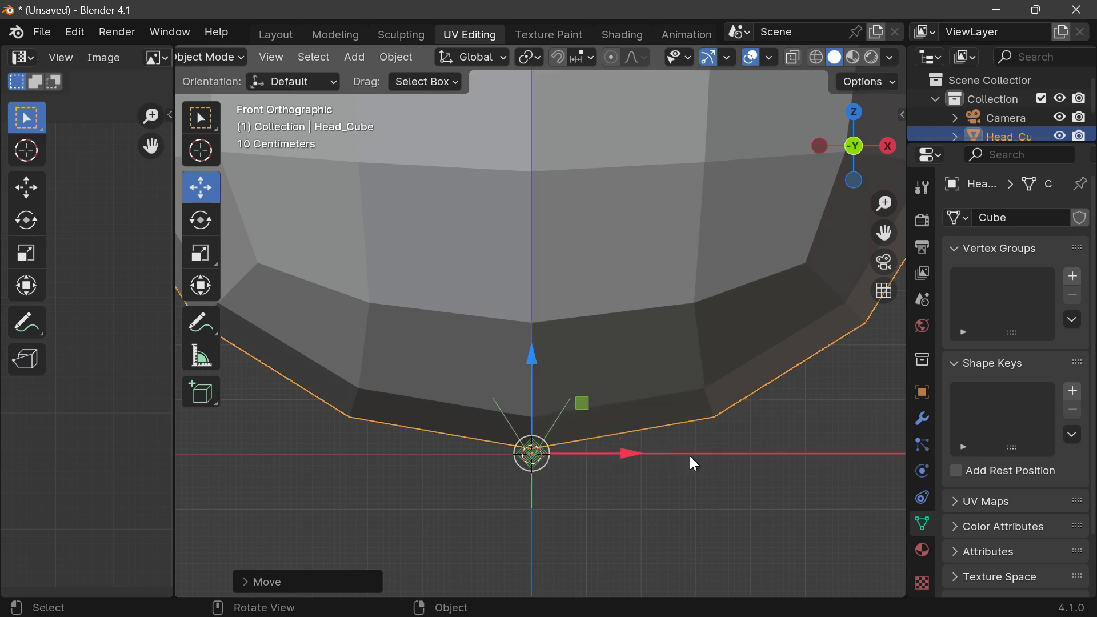
click(720, 445)
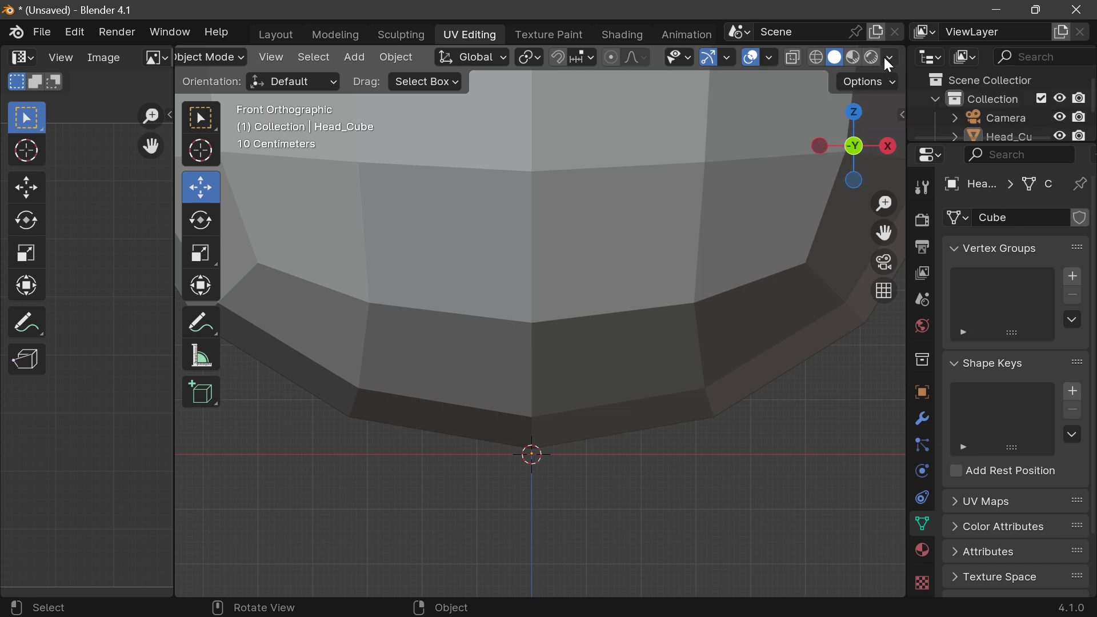
click(884, 83)
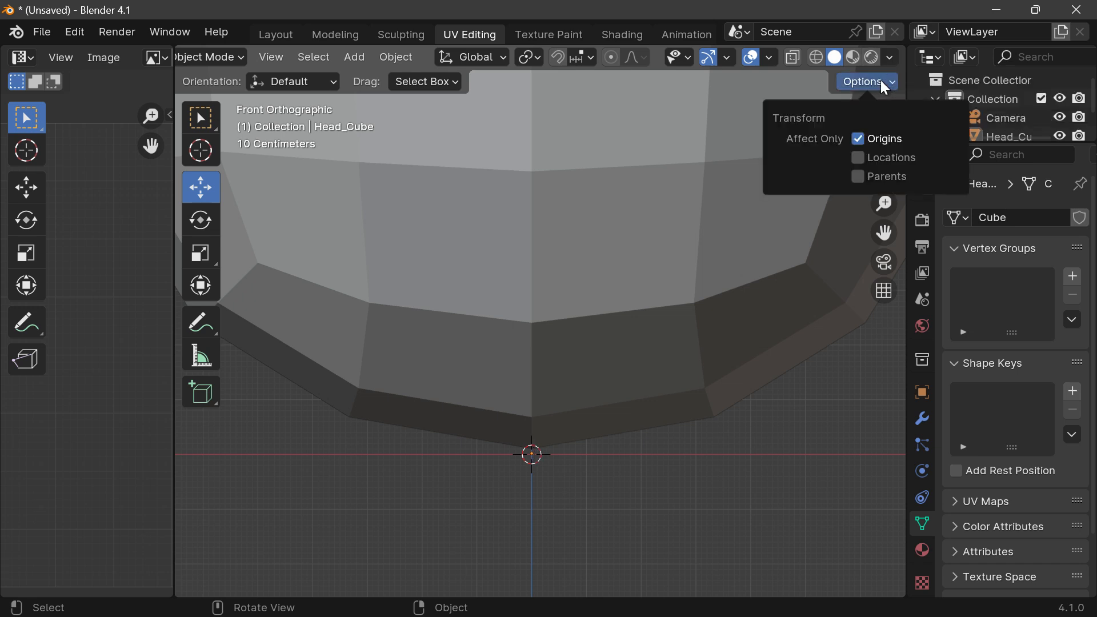
click(857, 138)
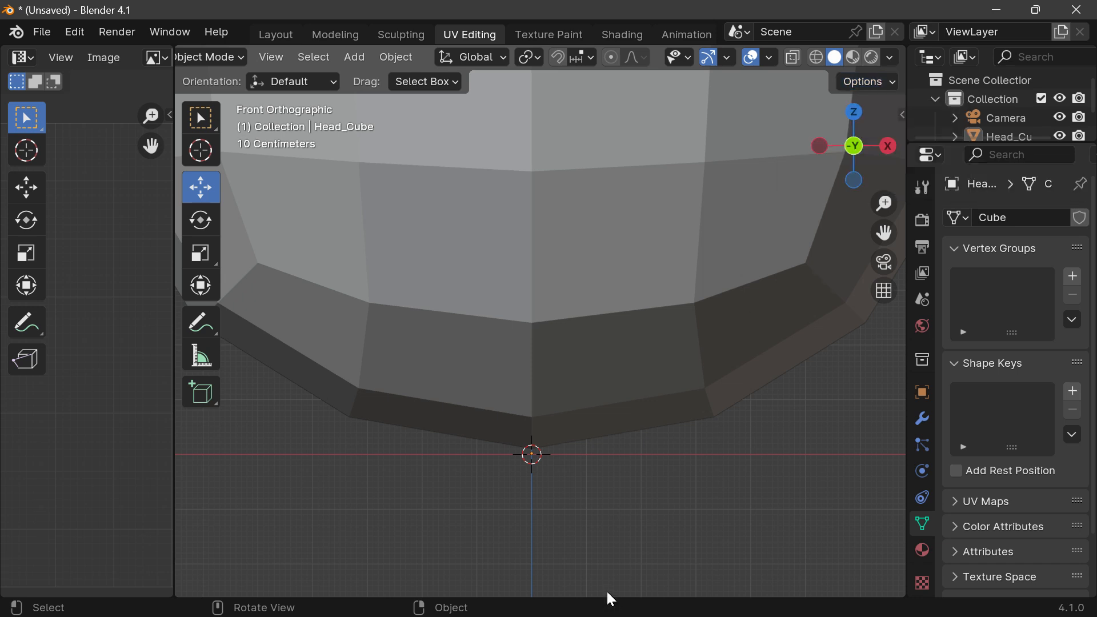
Step: Select Head_Cube and try raising the whole object along Z above the 3D cursor in the front view
click(621, 317)
scroll(623, 320, down, 5)
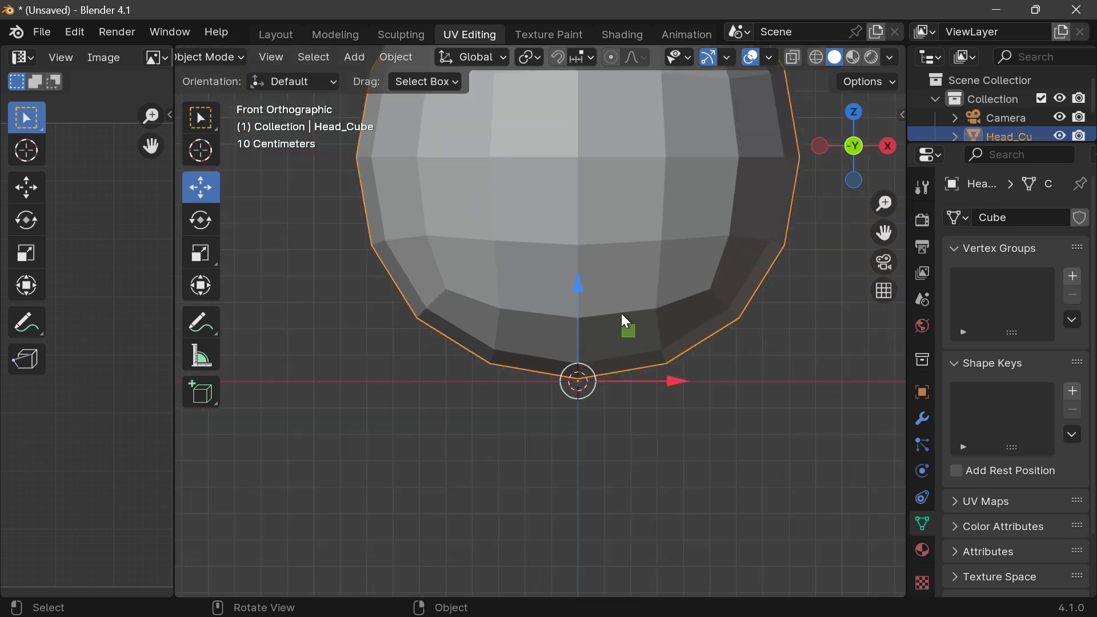
drag(883, 223, 667, 251)
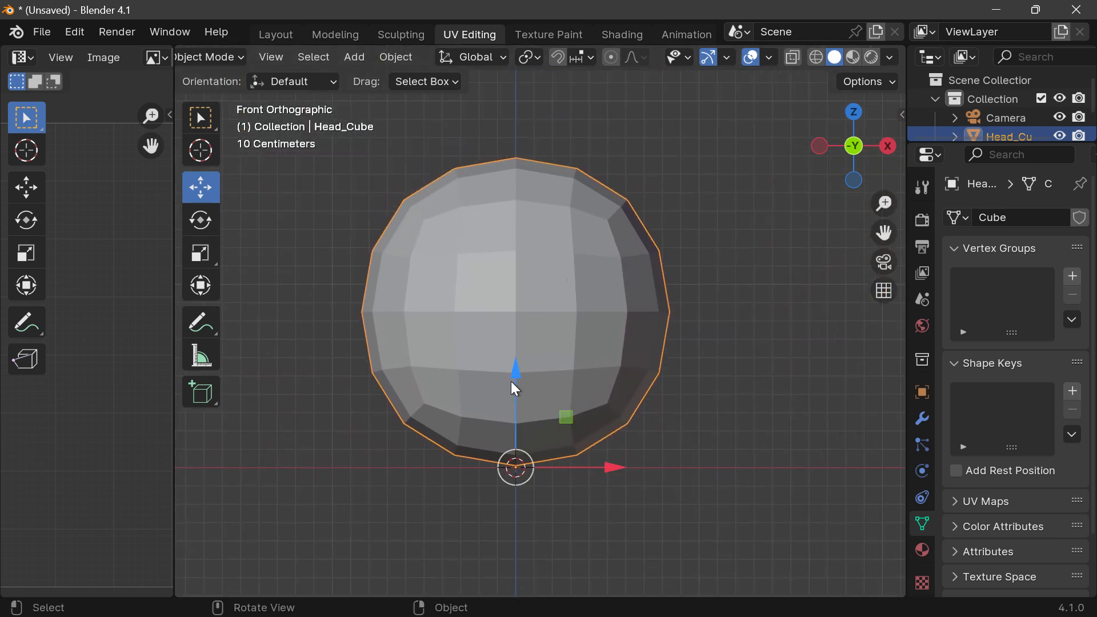
drag(511, 382, 511, 329)
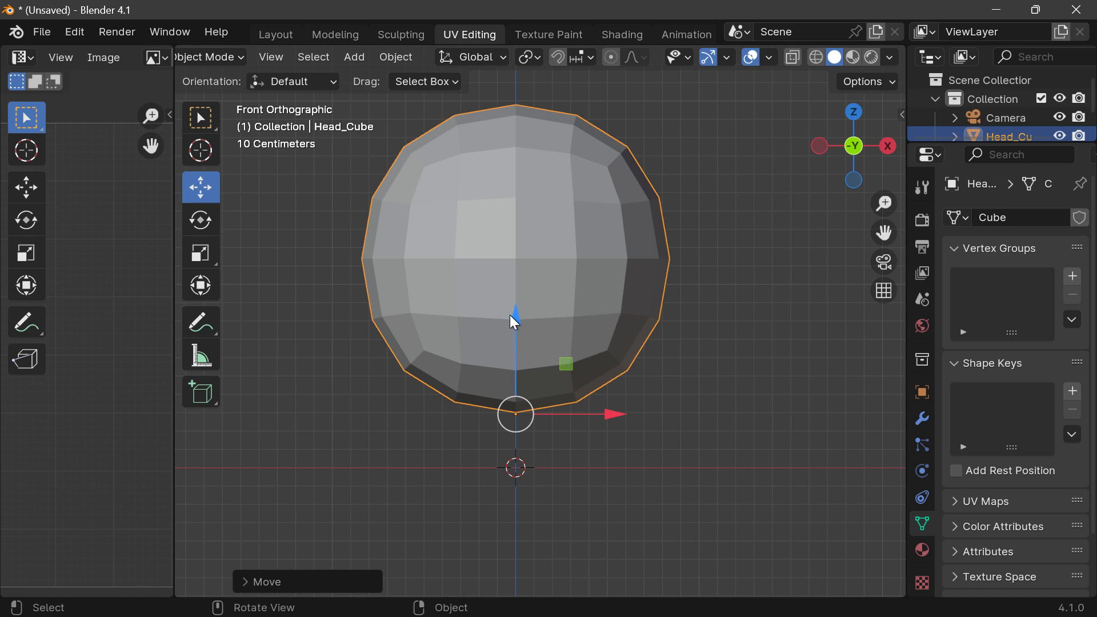
Step: Try rotating Head_Cube around its base origin with the Rotate tool, and undo the rotations and the Z move
click(203, 221)
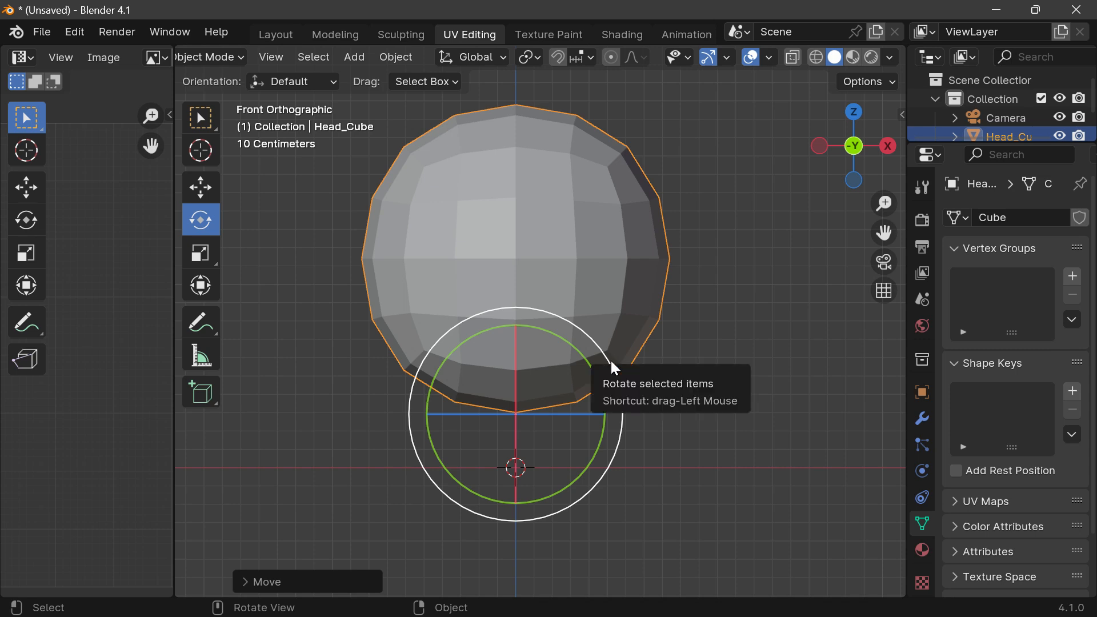
mouse_move(602, 360)
mouse_down()
mouse_move(568, 344)
mouse_move(632, 456)
mouse_move(590, 416)
mouse_move(454, 343)
mouse_move(560, 360)
mouse_move(612, 457)
mouse_move(551, 368)
mouse_move(448, 342)
mouse_move(618, 411)
mouse_move(551, 331)
mouse_move(583, 387)
mouse_move(526, 314)
mouse_move(620, 433)
mouse_move(568, 337)
mouse_move(597, 378)
mouse_up()
mouse_move(865, 165)
mouse_down()
mouse_move(857, 151)
mouse_move(874, 154)
mouse_move(856, 159)
mouse_up()
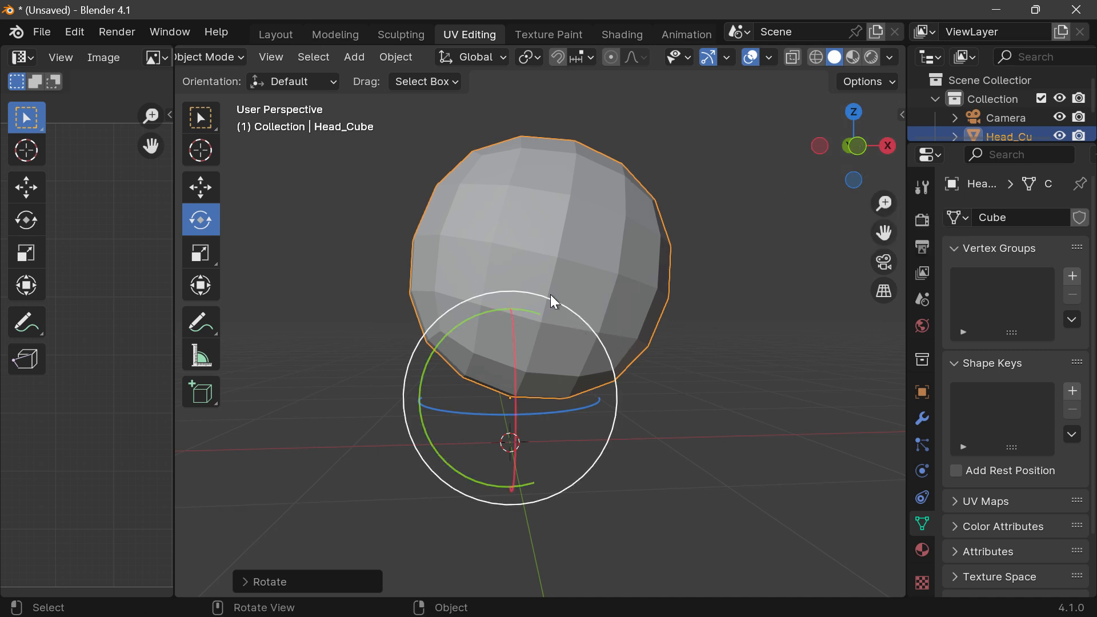
drag(551, 294, 553, 324)
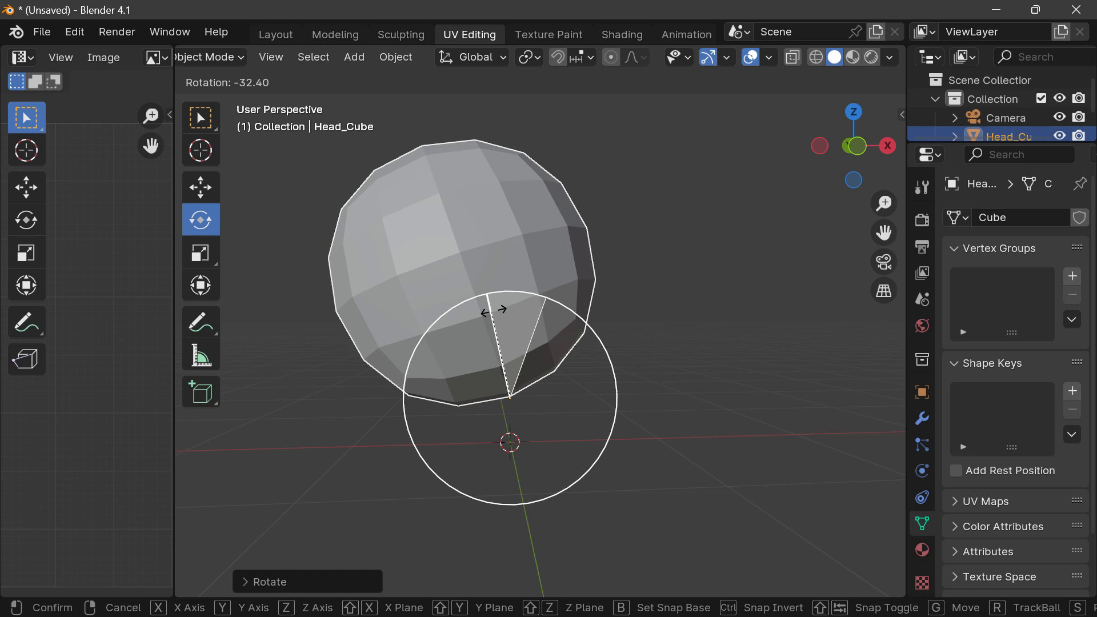
drag(493, 310, 546, 308)
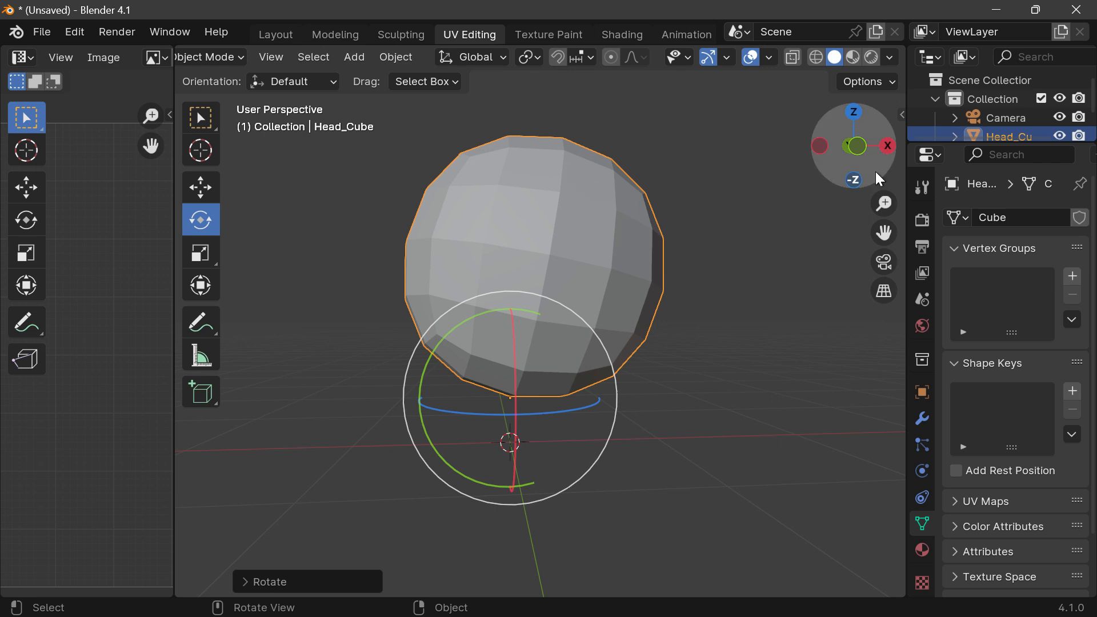
mouse_move(875, 171)
mouse_down()
mouse_move(823, 171)
mouse_move(873, 171)
mouse_up()
key(ctrl+z)
key(ctrl+z)
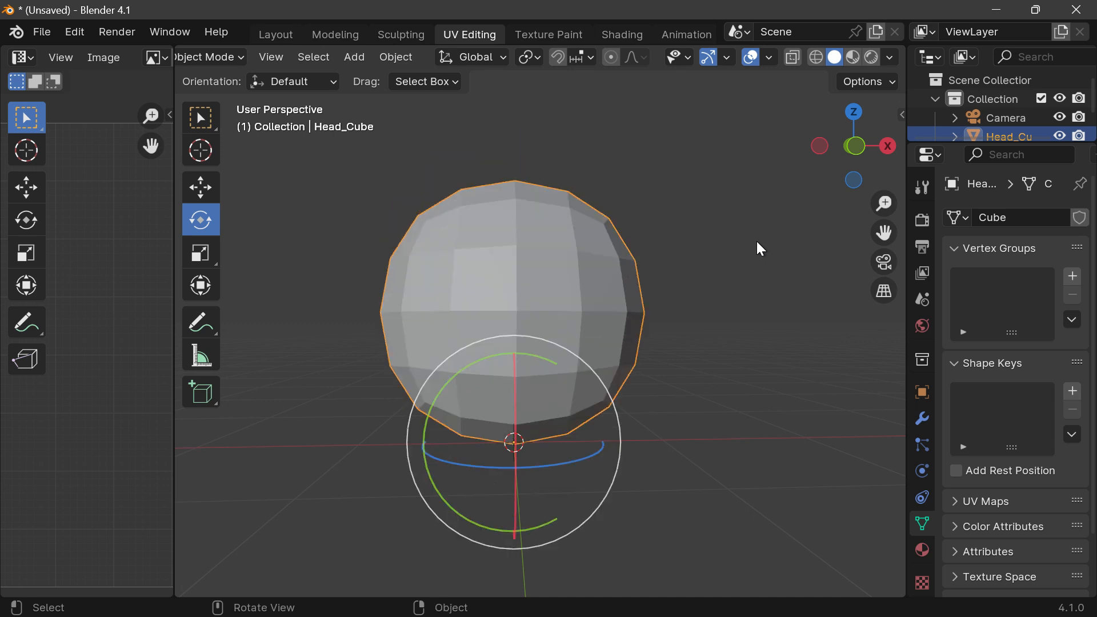
Step: Reselect Head_Cube, enter Edit Mode, and enable mesh symmetry on the X axis
click(757, 241)
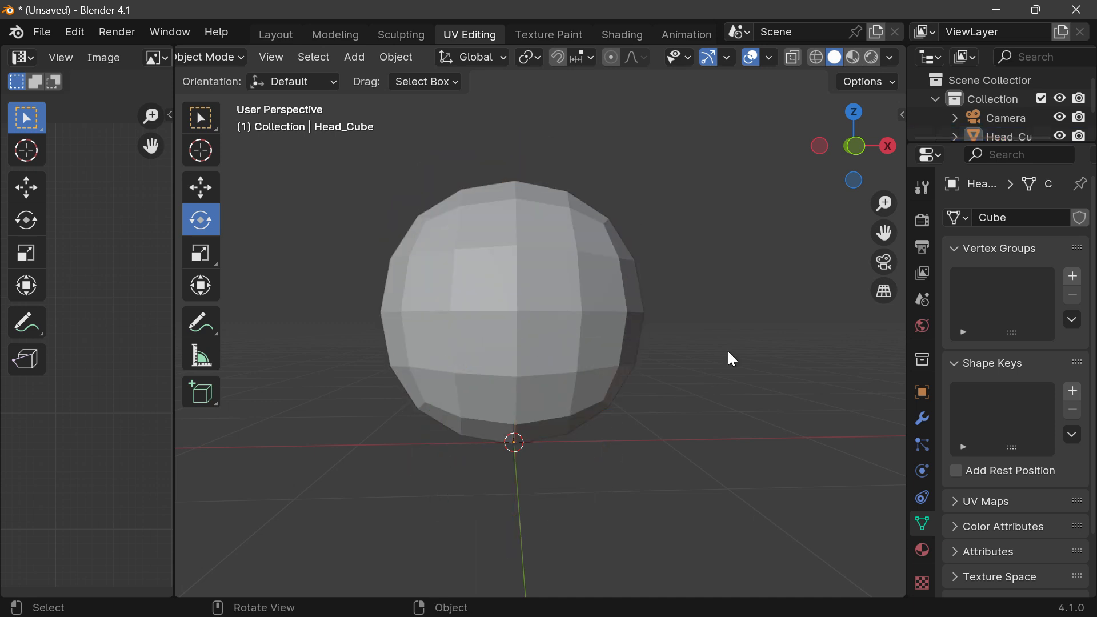
click(536, 356)
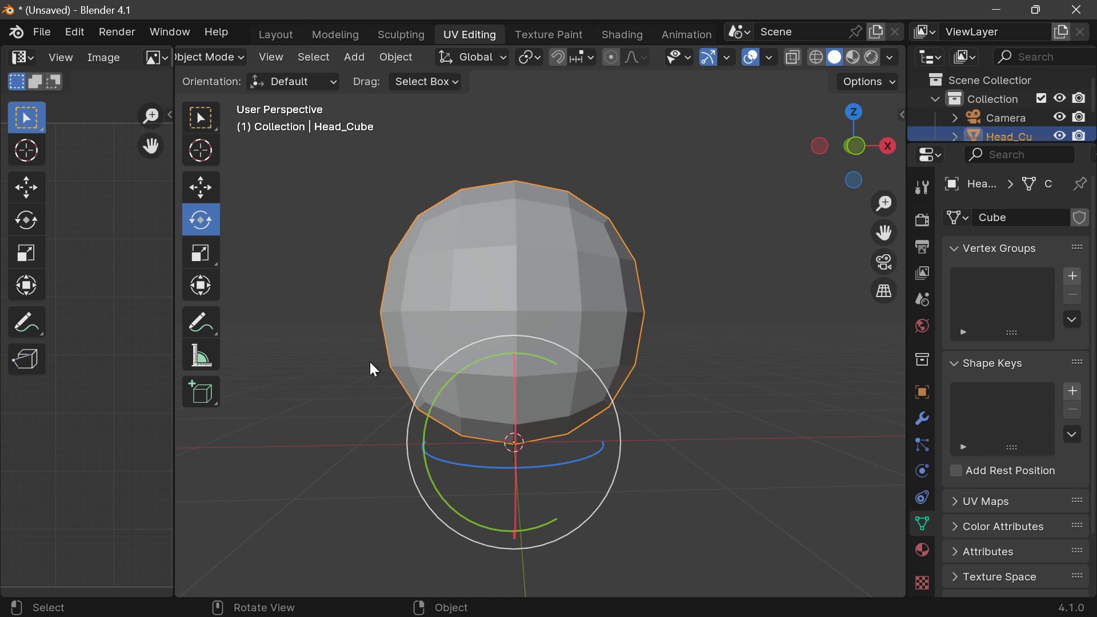
click(227, 60)
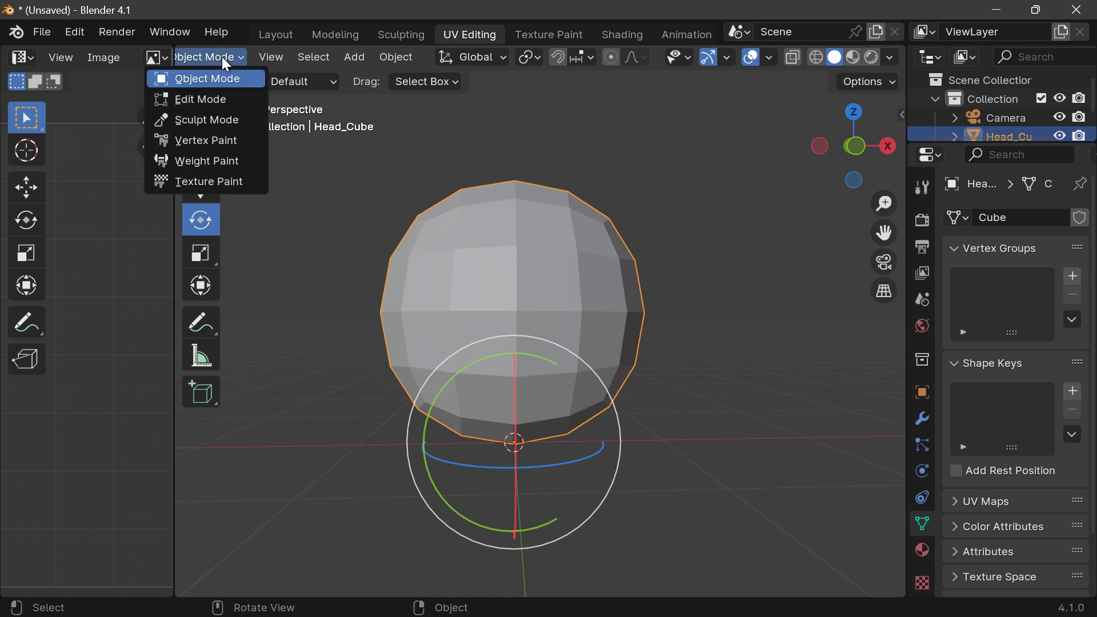
click(205, 101)
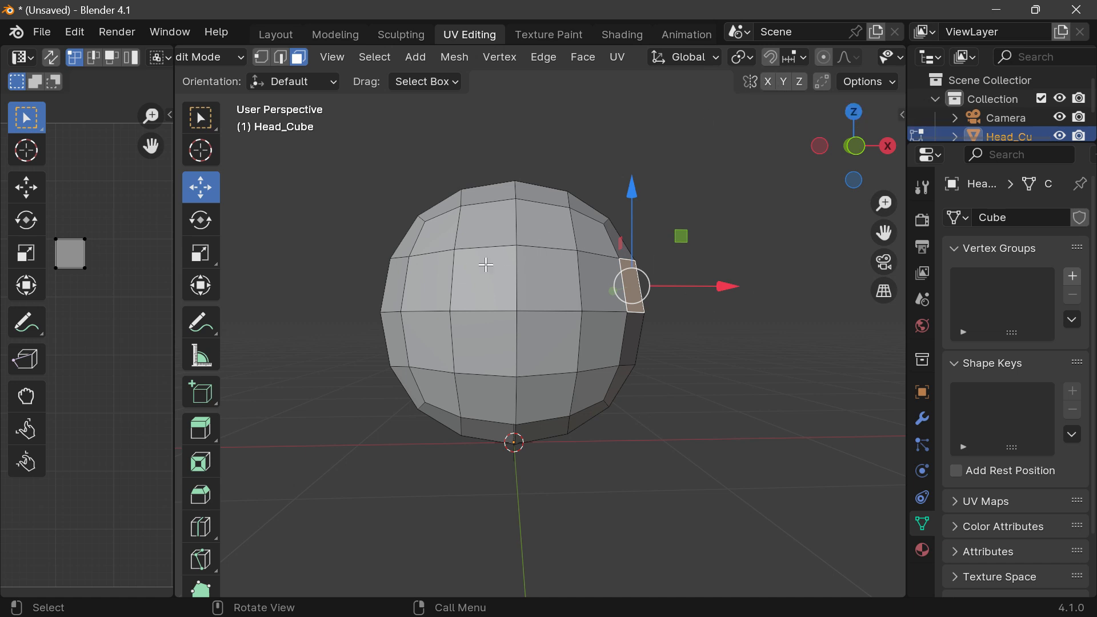
click(768, 82)
Step: Try pulling the selected side face outward along X with mirroring on, and undo the moves and the face selection
drag(724, 290, 772, 289)
drag(769, 291, 800, 283)
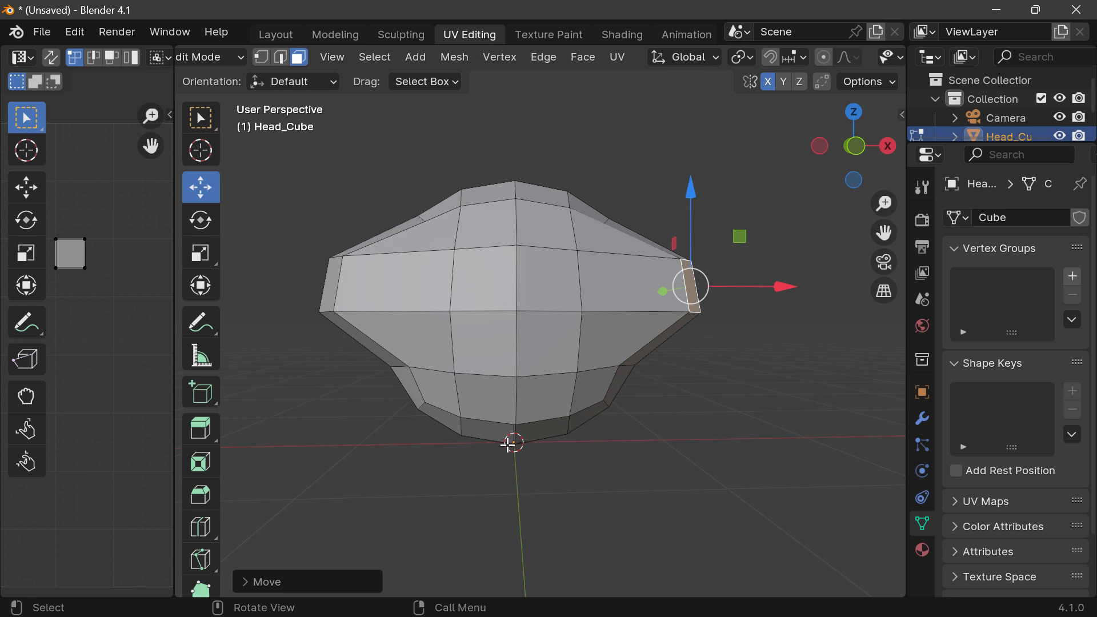
mouse_move(779, 287)
mouse_down()
mouse_move(682, 294)
mouse_move(780, 281)
mouse_up()
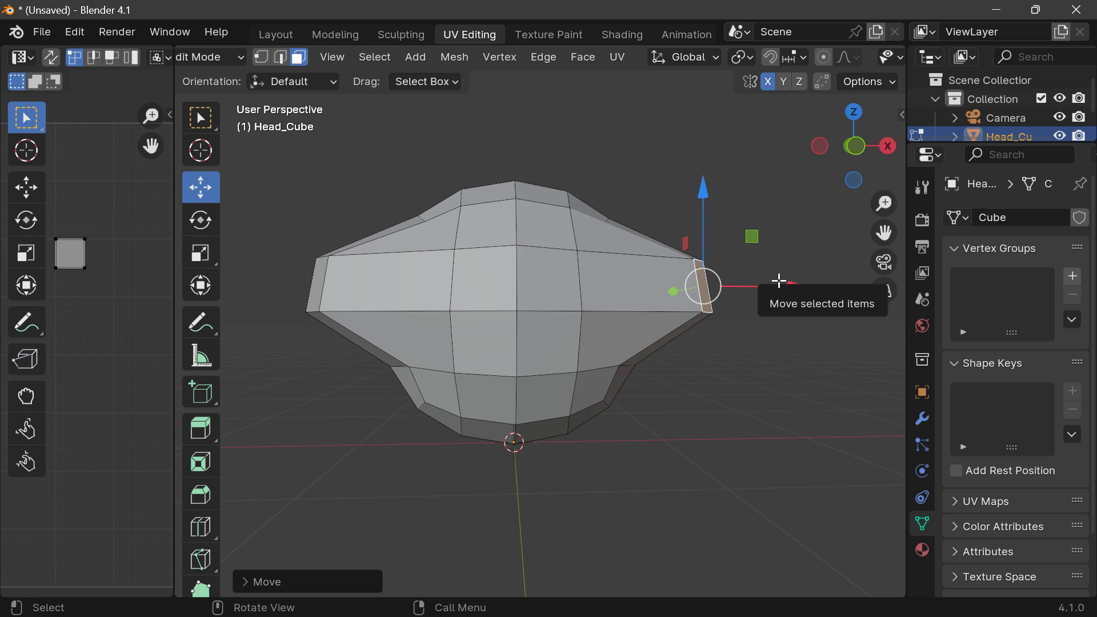
key(ctrl+z)
key(ctrl+z)
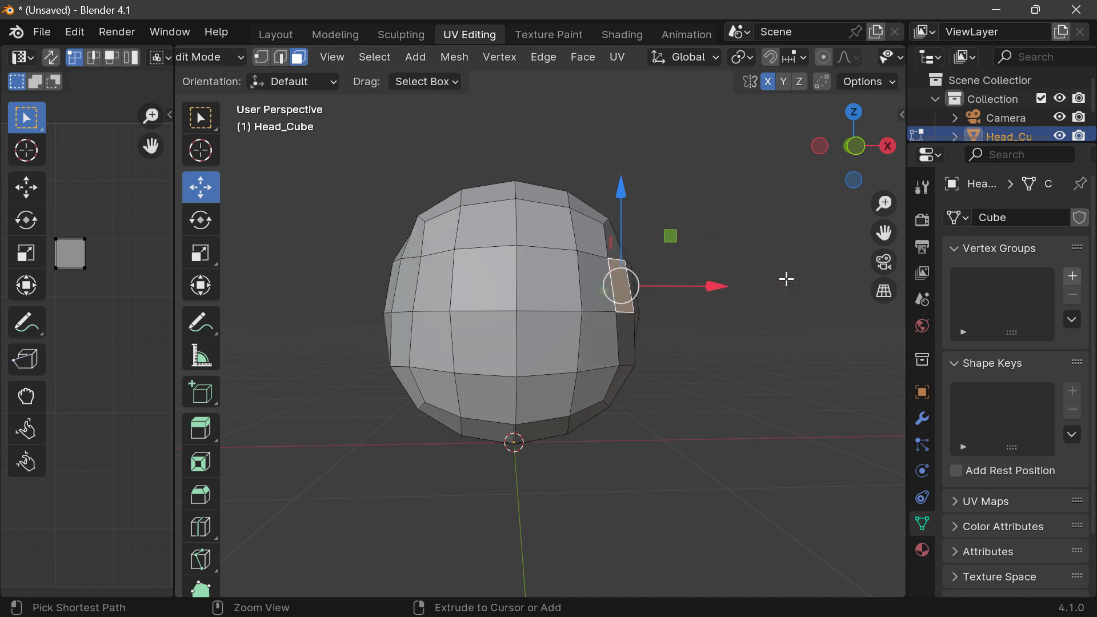
key(ctrl+z)
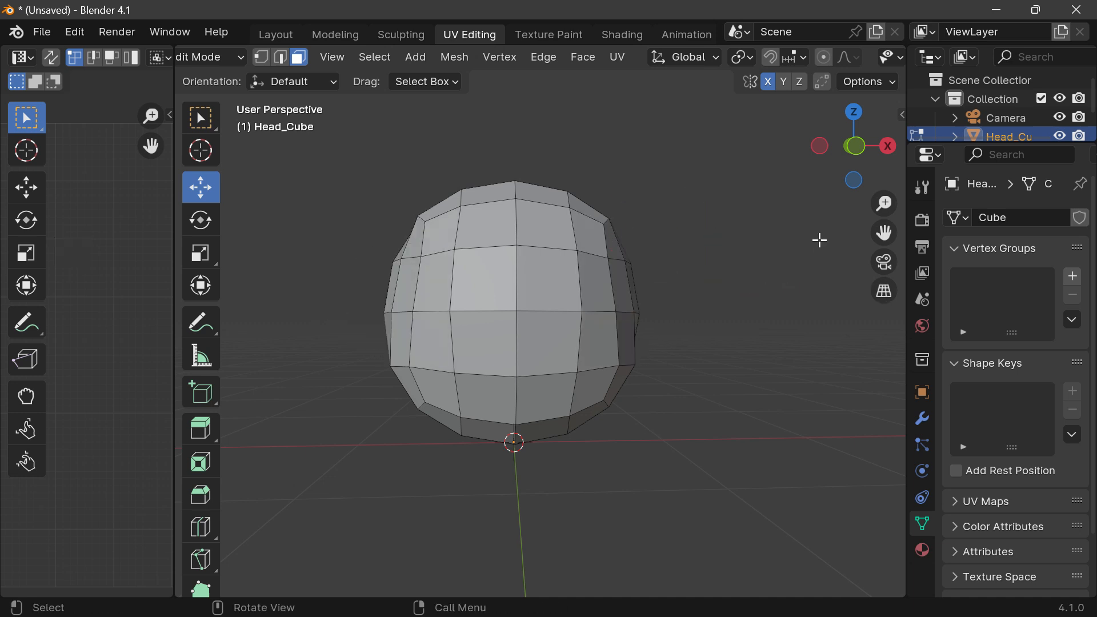
key(ctrl+shift+z)
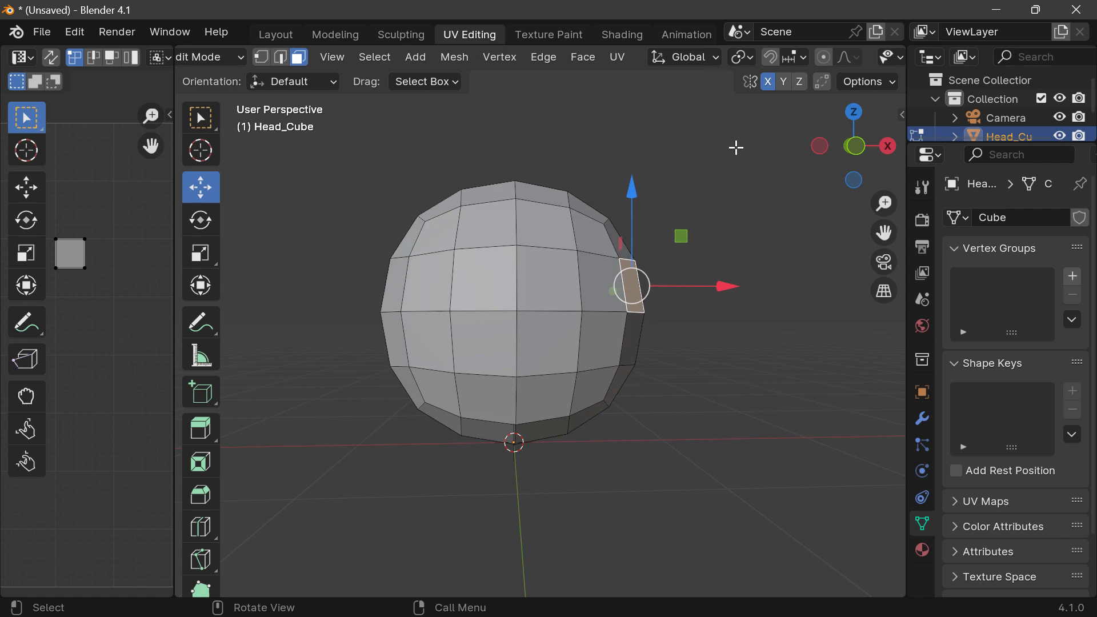
key(ctrl+z)
Step: Enable Proportional Editing for Head_Cube's mesh
drag(858, 163, 830, 174)
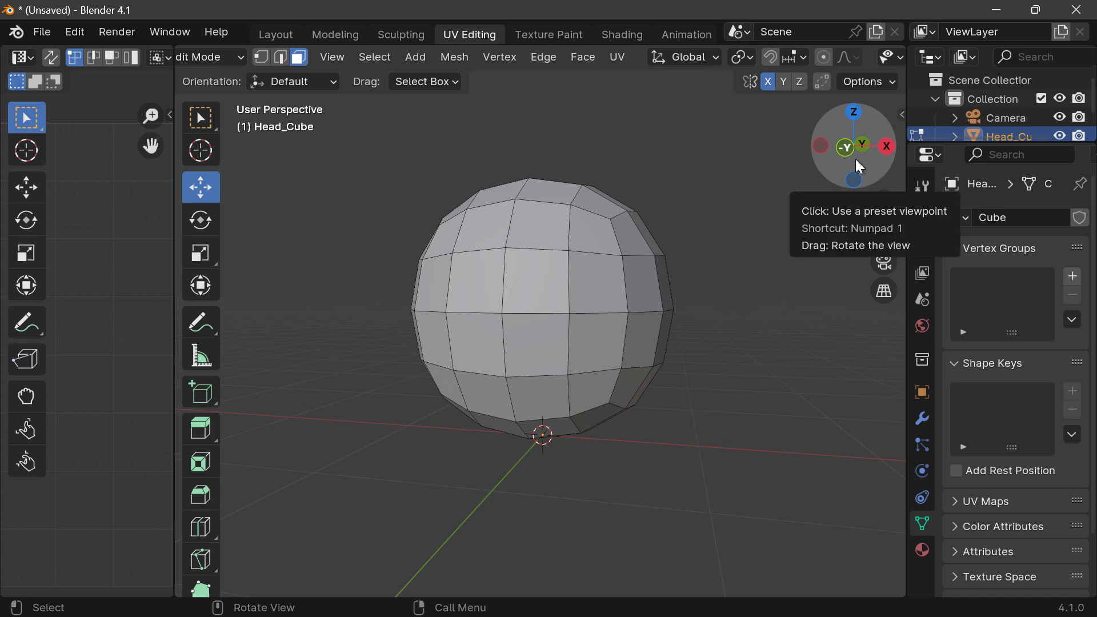
drag(884, 233, 887, 260)
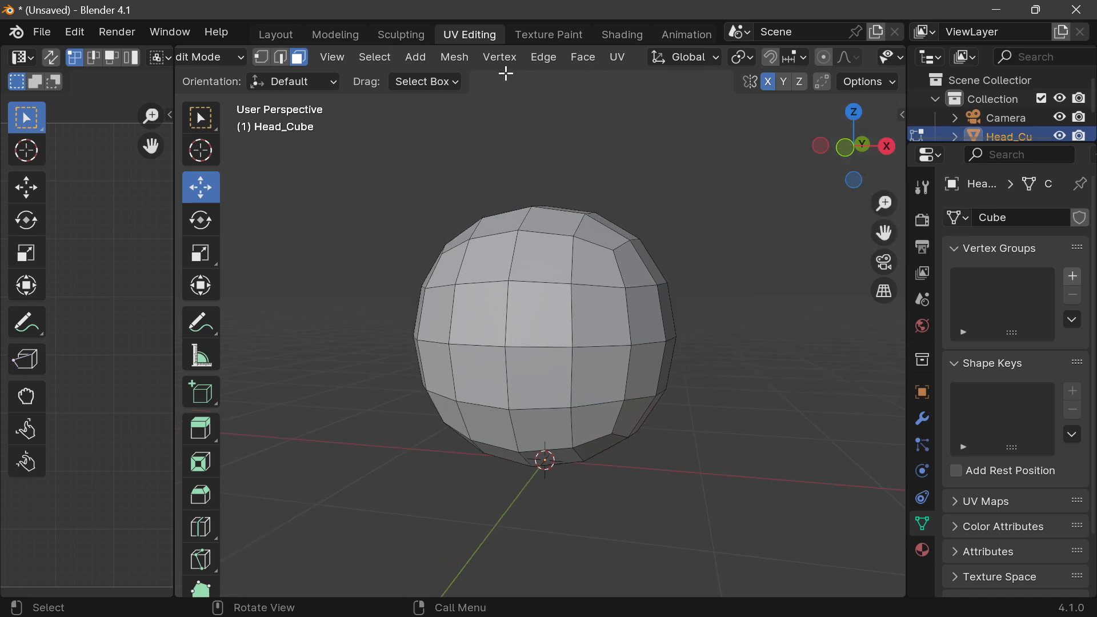
scroll(790, 53, down, 2)
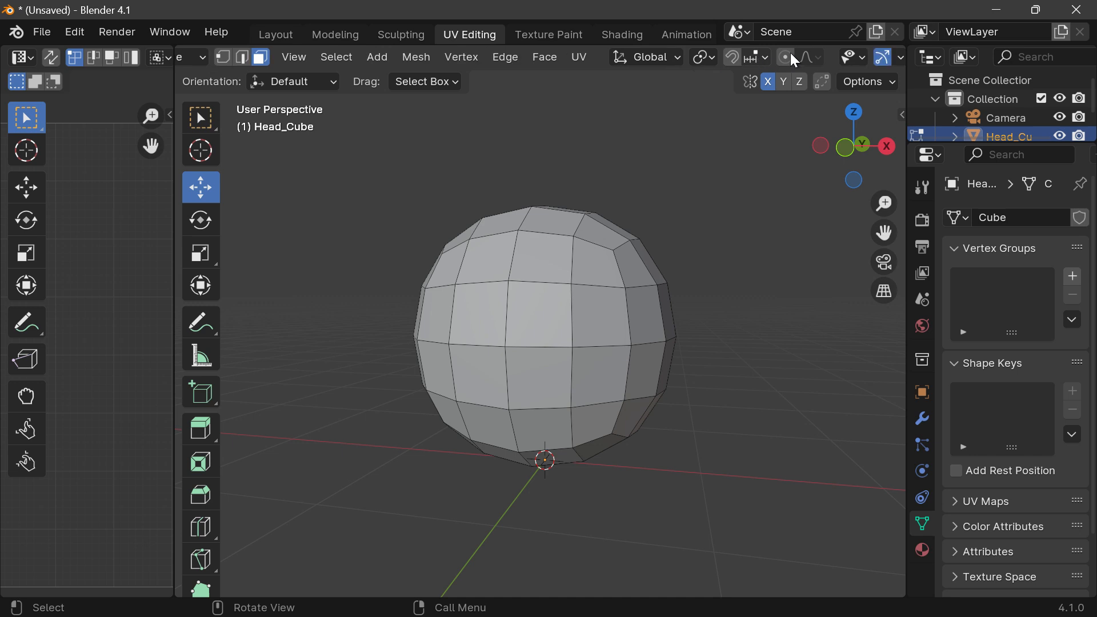
scroll(791, 52, down, 5)
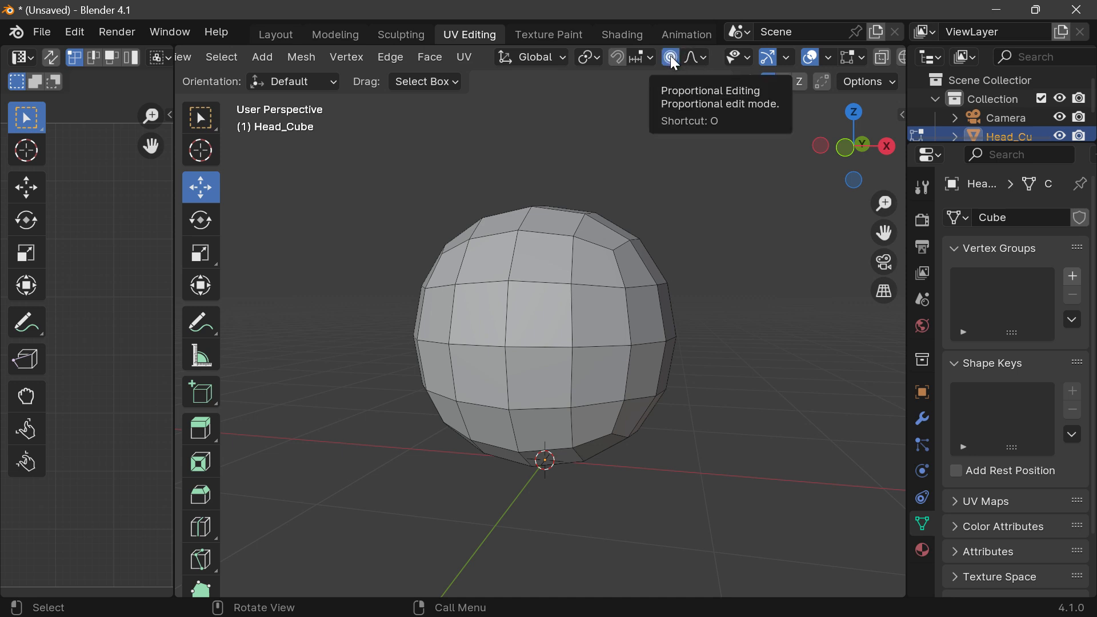
click(671, 56)
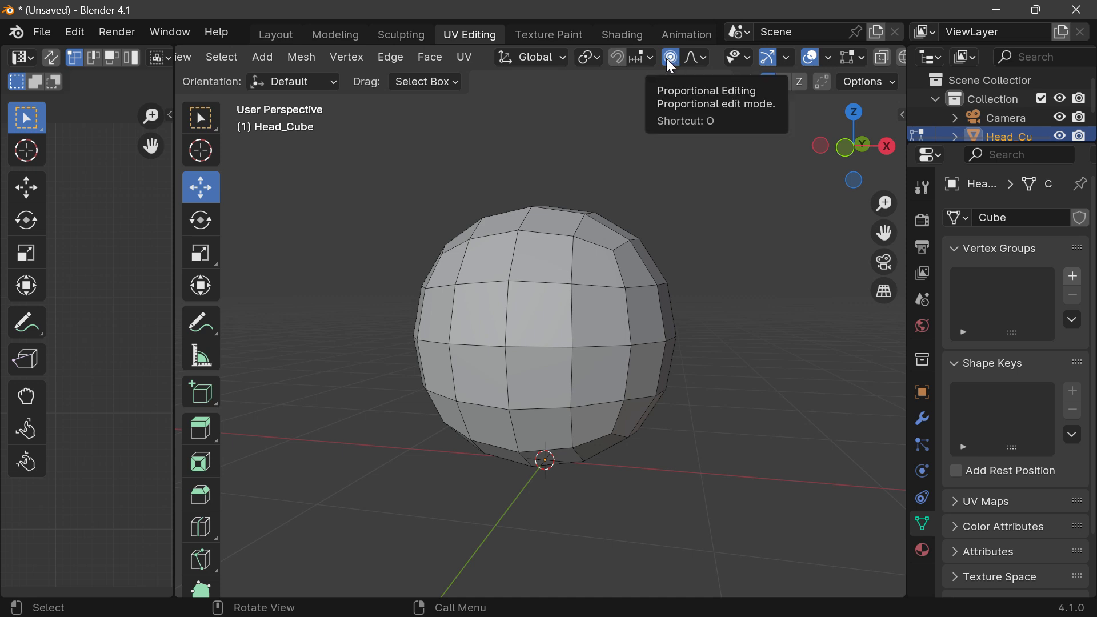
click(707, 64)
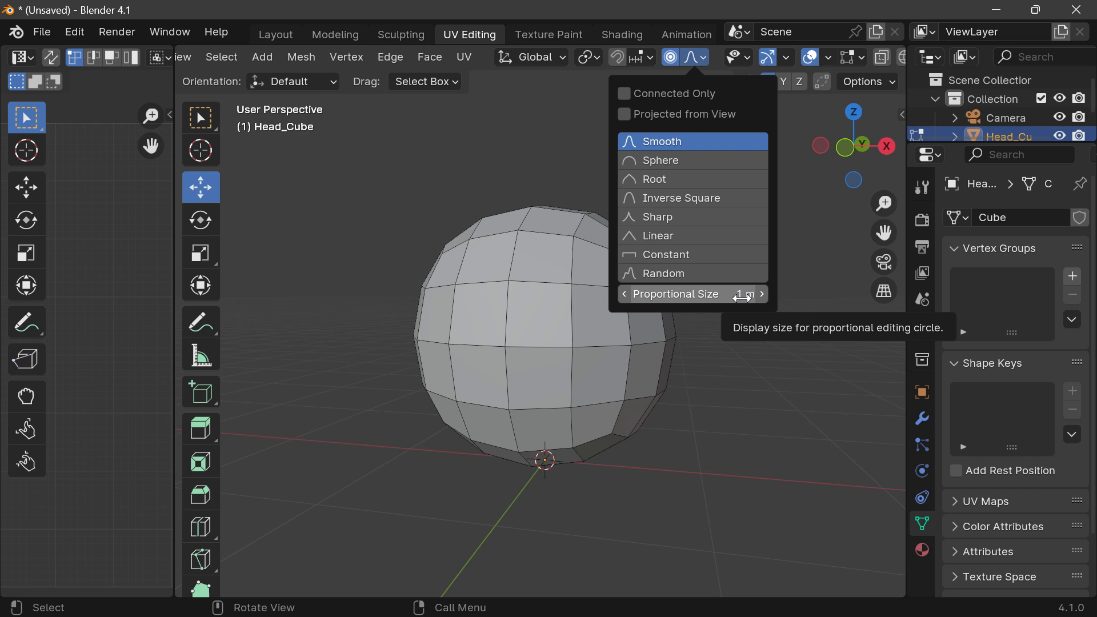
Step: Try moving a side face outward along X and up along Z with Proportional Editing, and undo both moves
click(645, 323)
drag(743, 315, 797, 314)
drag(852, 146, 830, 152)
drag(686, 220, 681, 178)
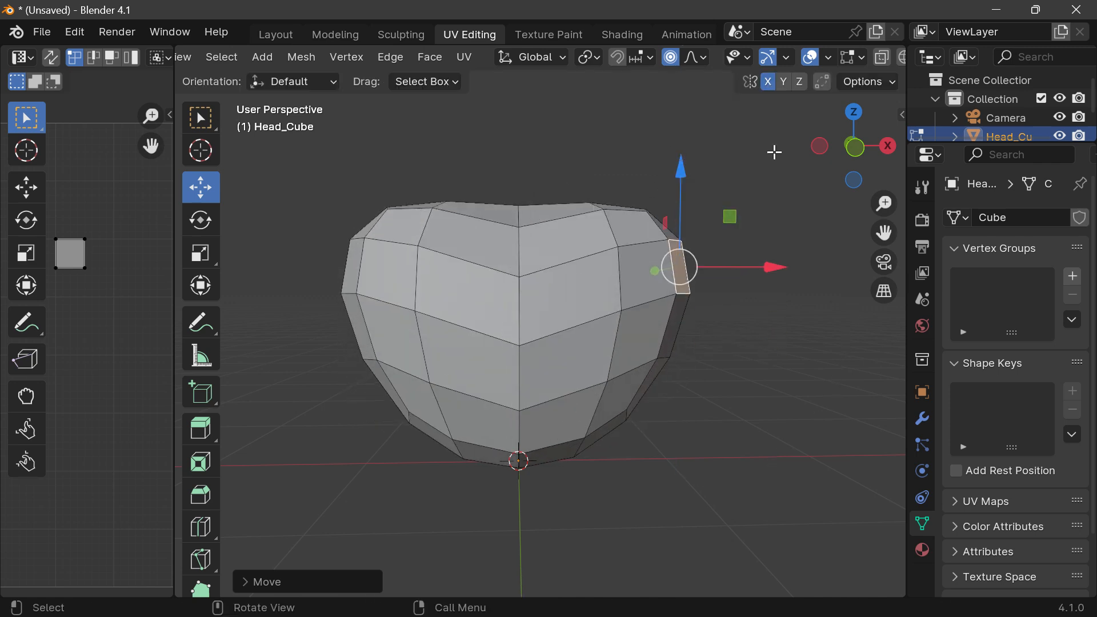
drag(853, 171, 637, 224)
key(ctrl+z)
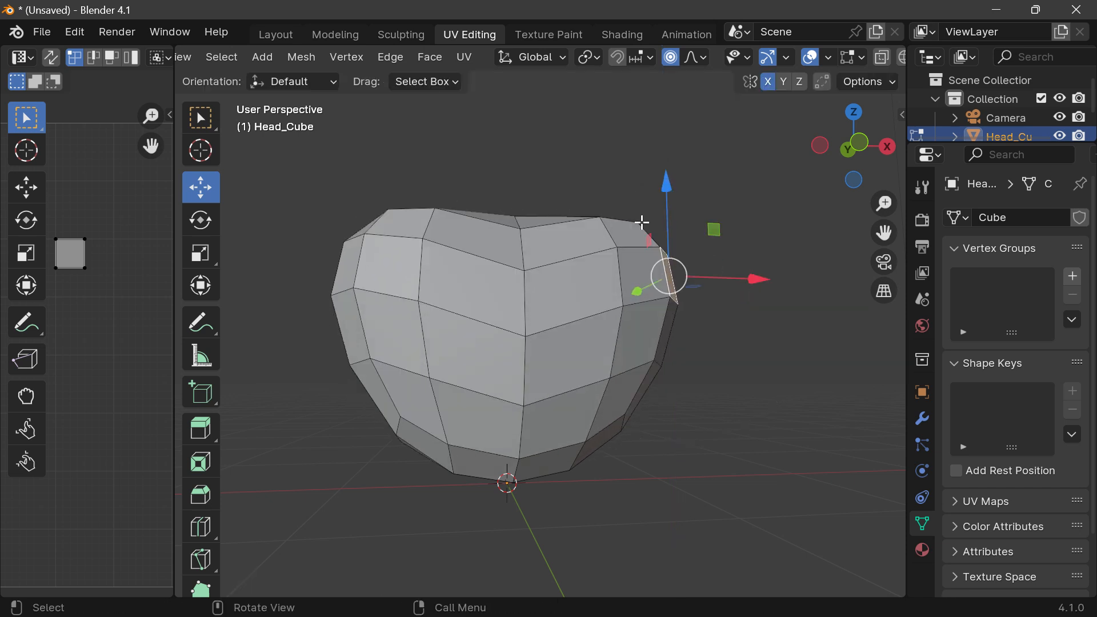
key(ctrl+z)
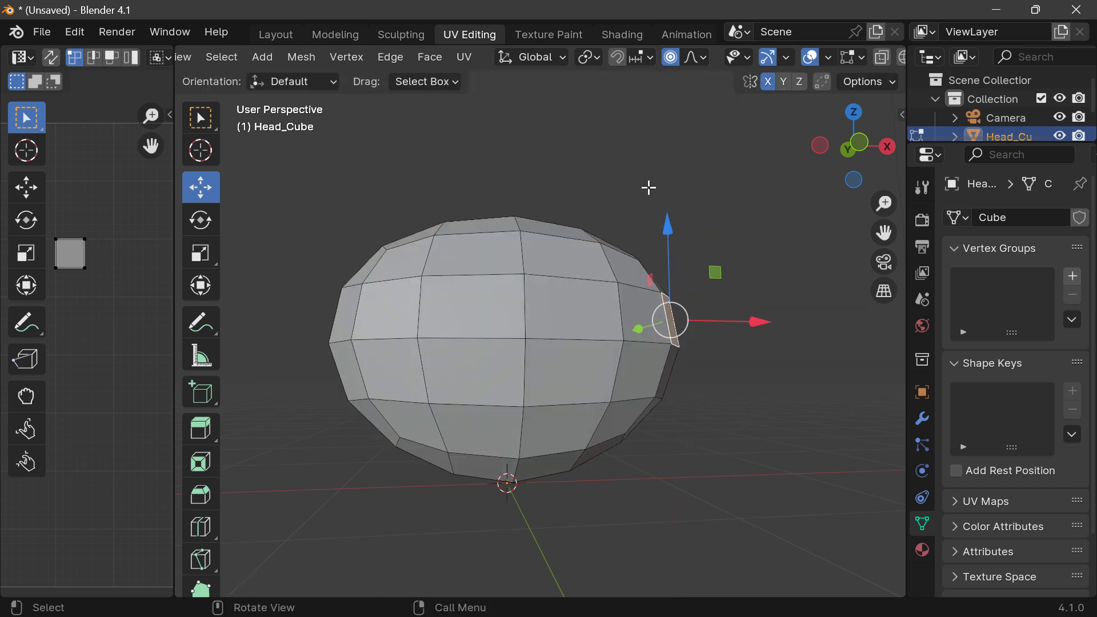
key(ctrl+z)
drag(853, 149, 846, 152)
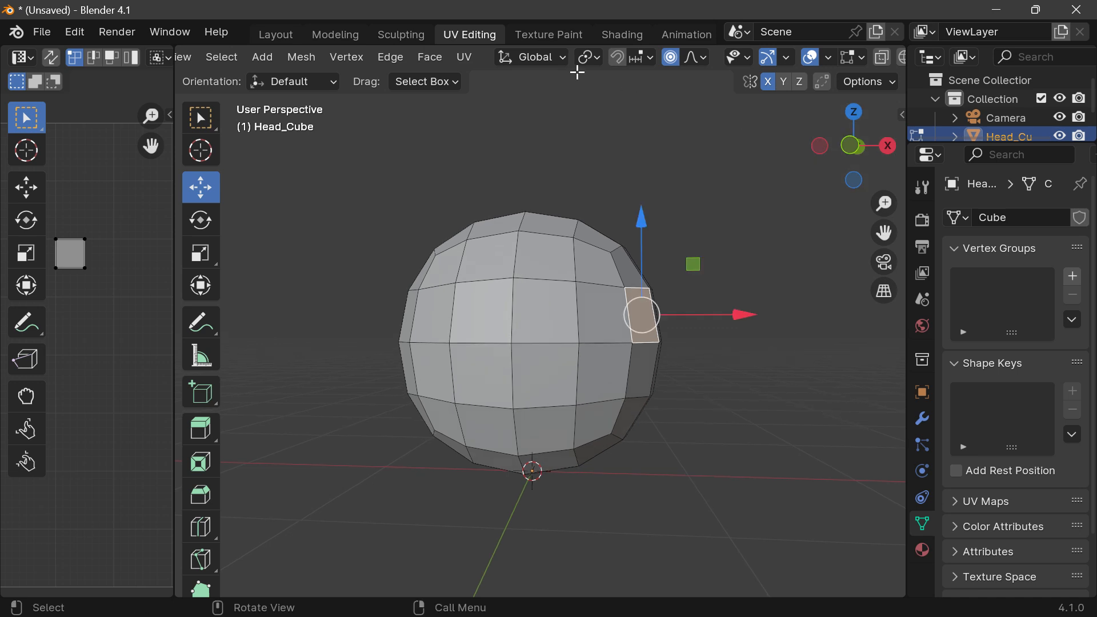
Step: Set the Proportional Editing size to 2 m and deselect the side face
click(700, 58)
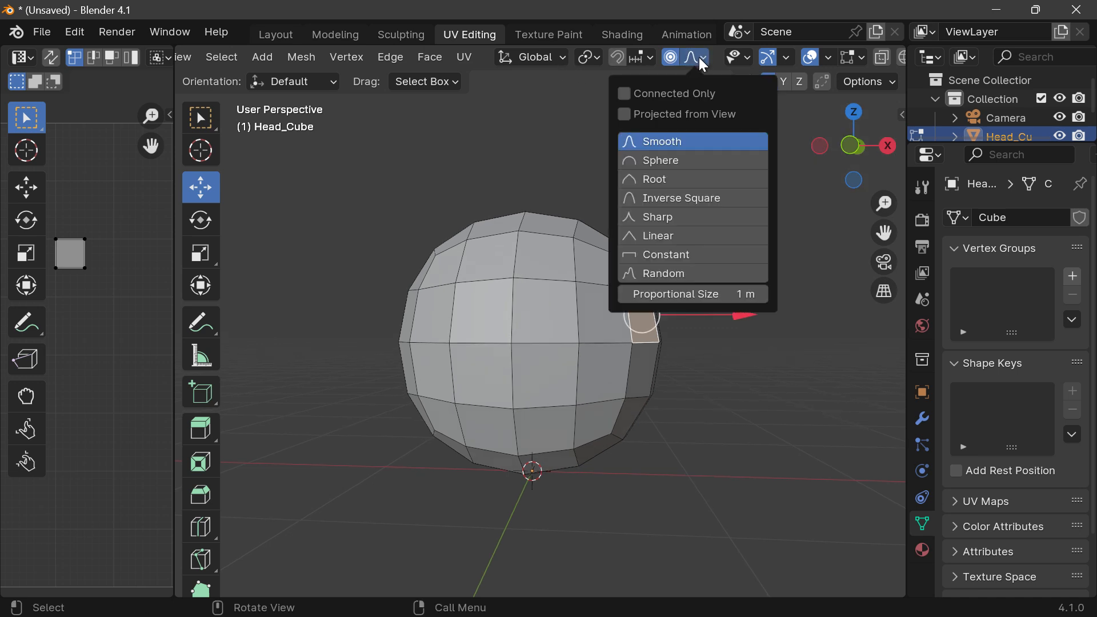
click(675, 294)
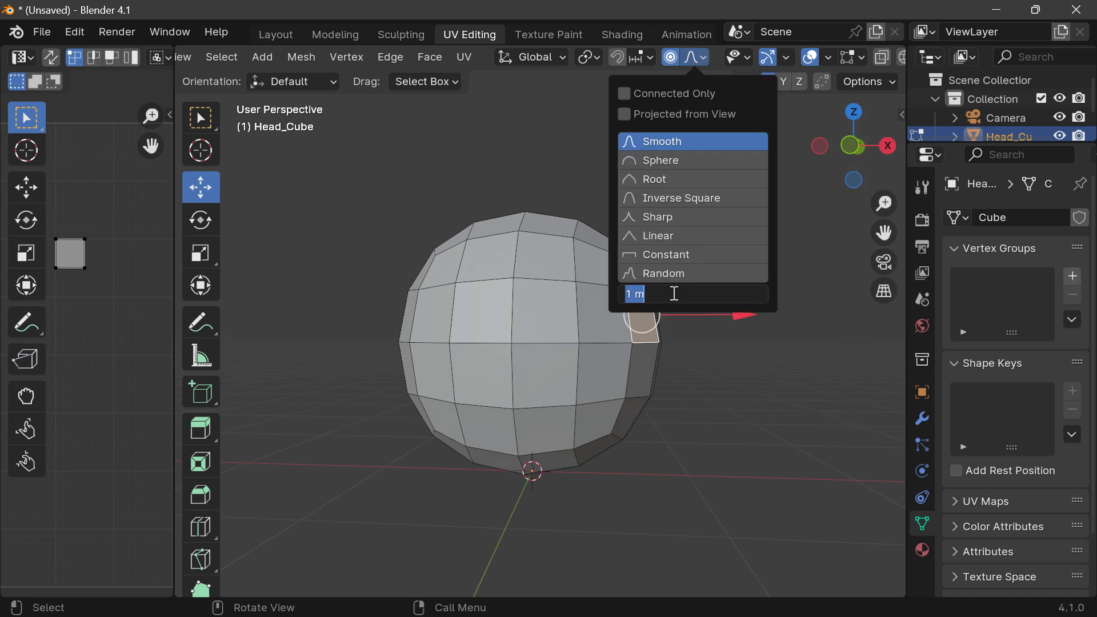
drag(674, 294, 620, 295)
text(1)
key(Return)
click(685, 294)
drag(634, 296, 621, 306)
text(2)
key(Return)
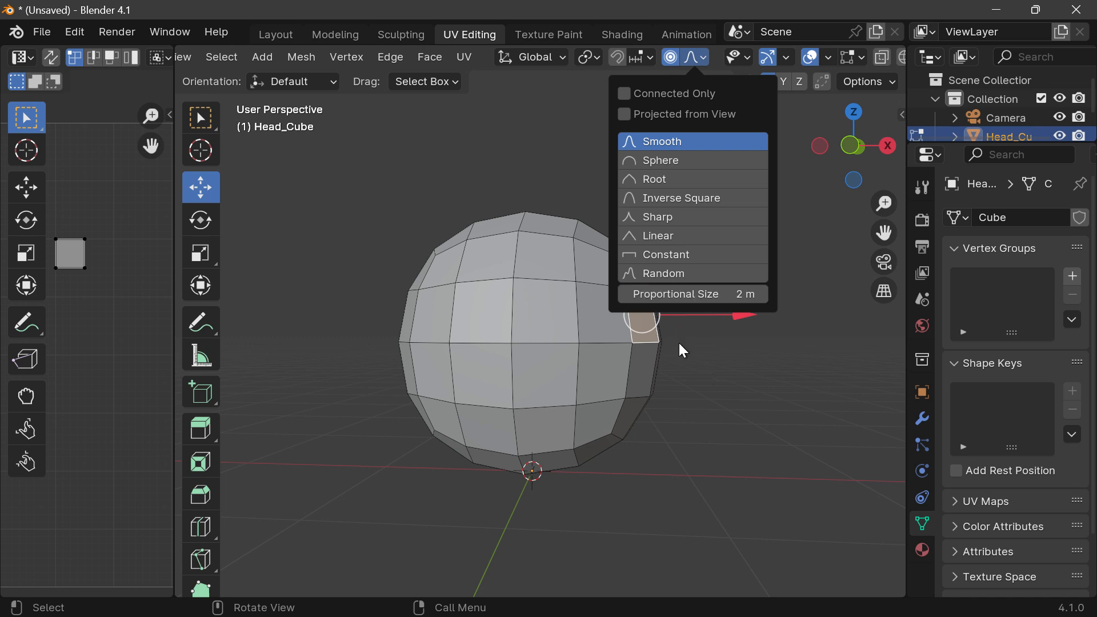
click(755, 337)
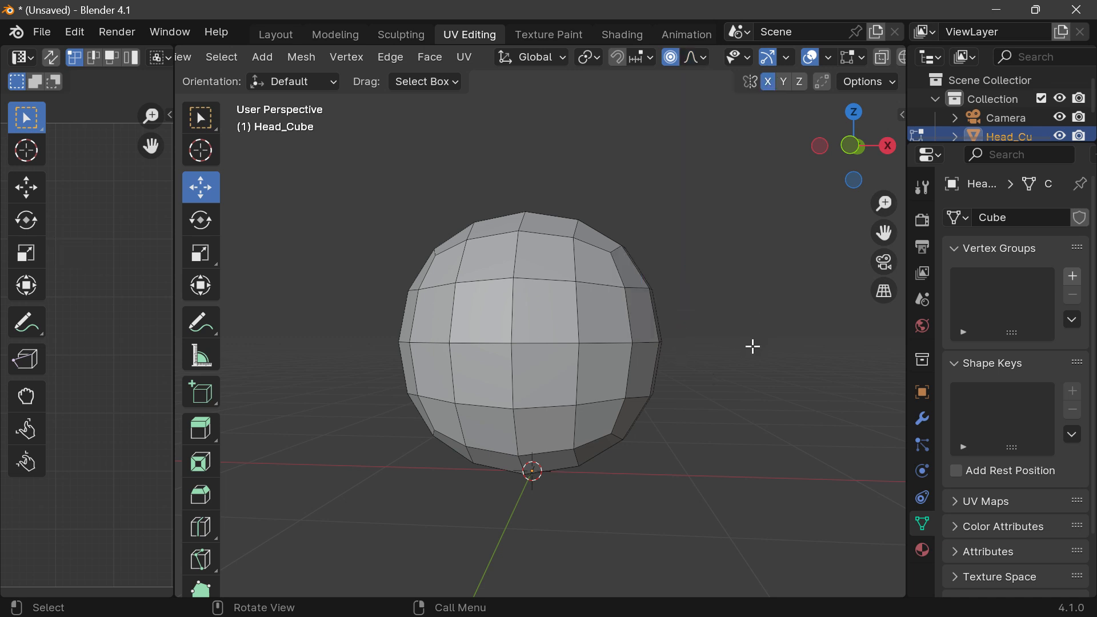
Step: Try moving a side face outward along X with Proportional Editing and X mirroring on, and undo the move
click(604, 372)
drag(698, 372, 747, 386)
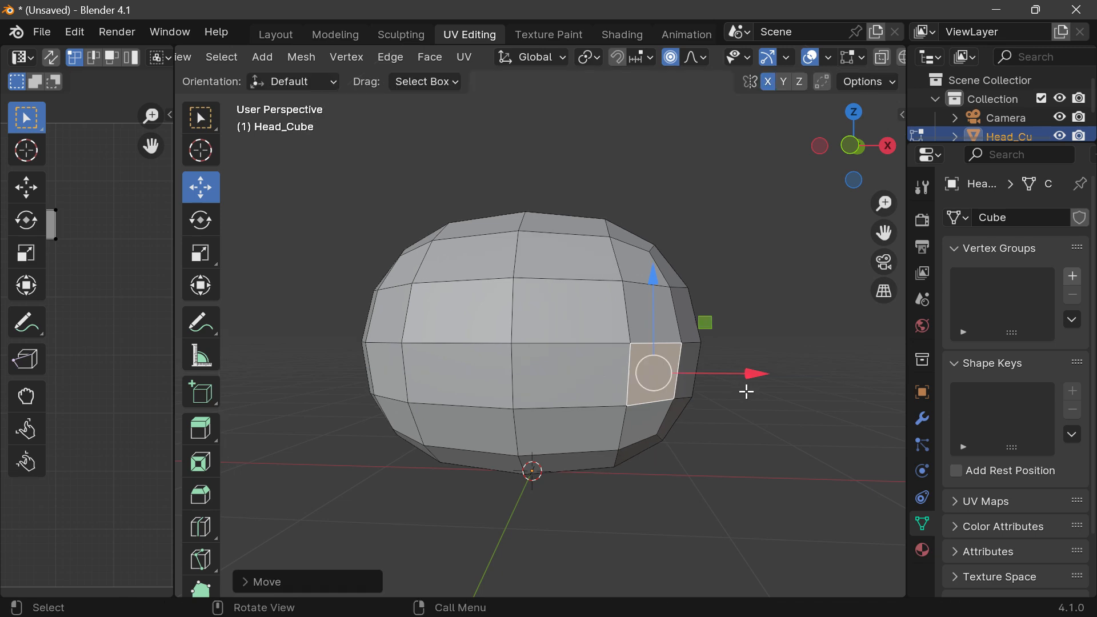
drag(853, 148, 876, 166)
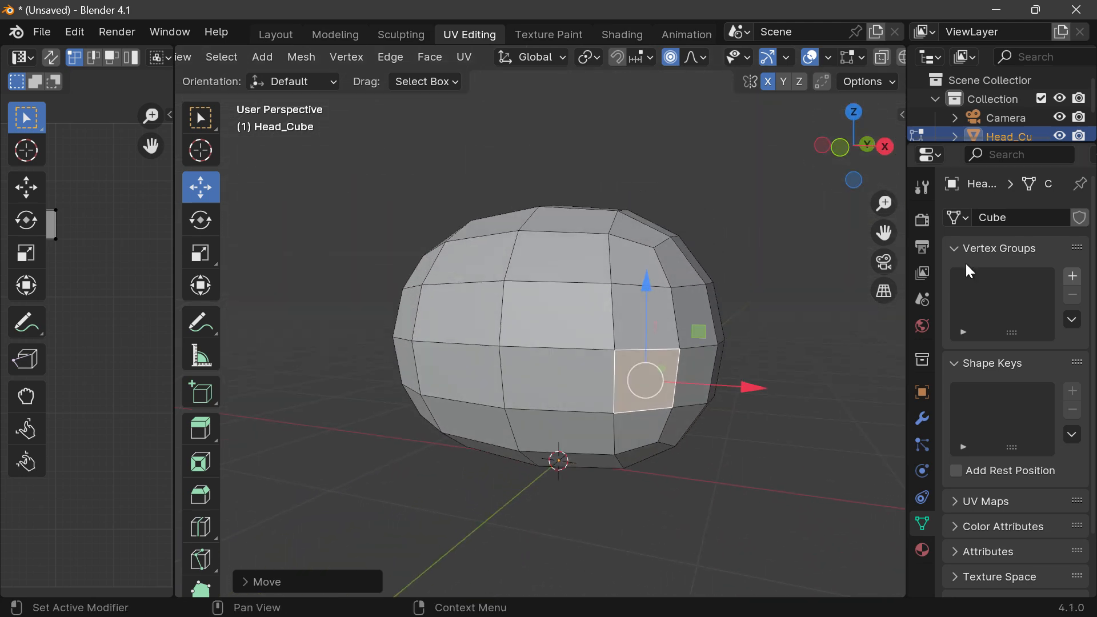
key(ctrl+z)
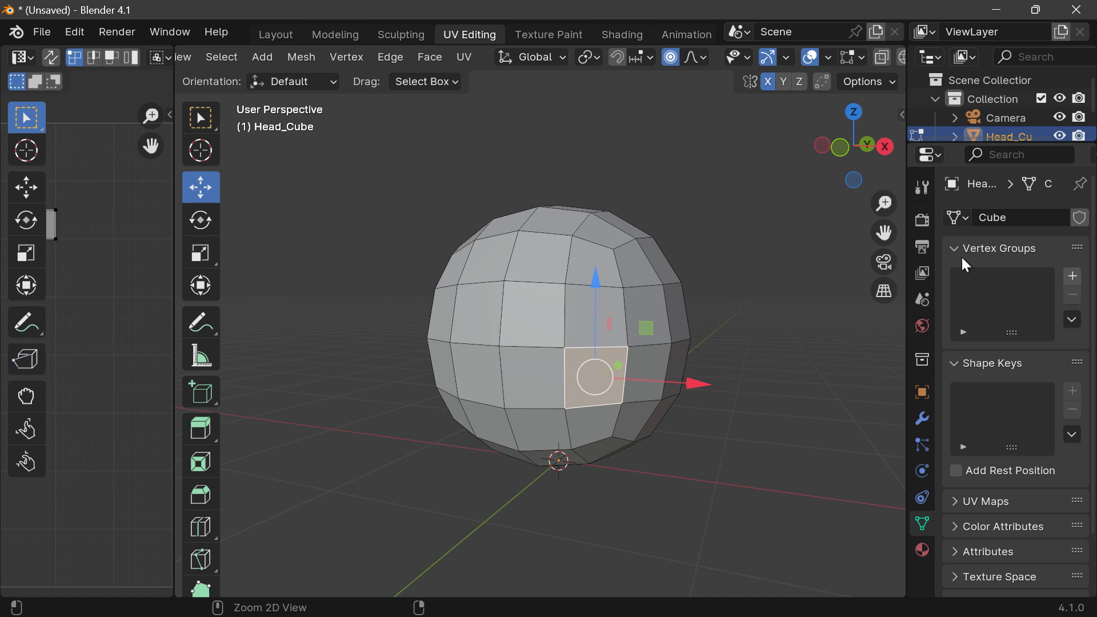
Step: Try moving an upper side face outward along X with Proportional Editing and X mirroring, and inspect the widened mesh
drag(859, 153, 852, 154)
click(643, 318)
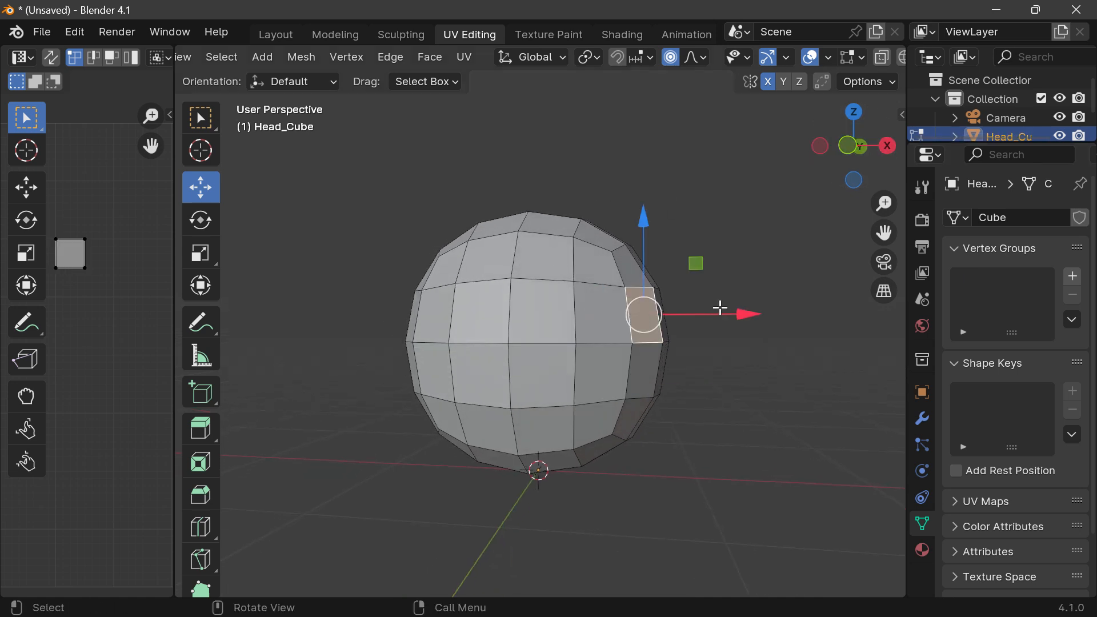
drag(721, 308, 810, 316)
drag(833, 170, 389, 171)
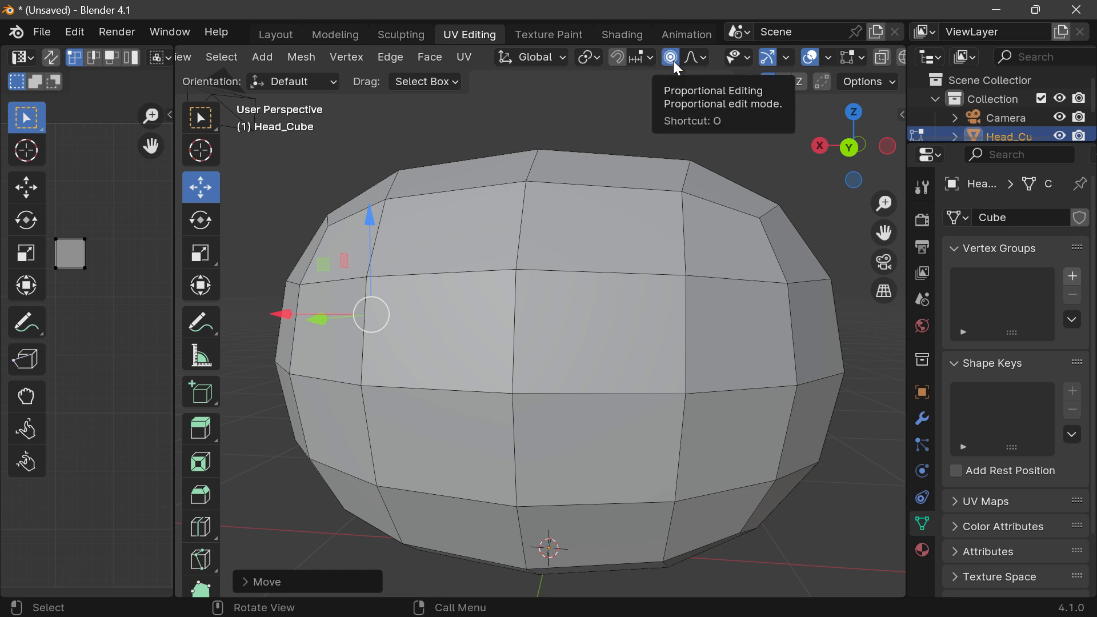
Step: Turn off Proportional Editing and try moving a back face along X toward the centre with X mirroring on
click(704, 57)
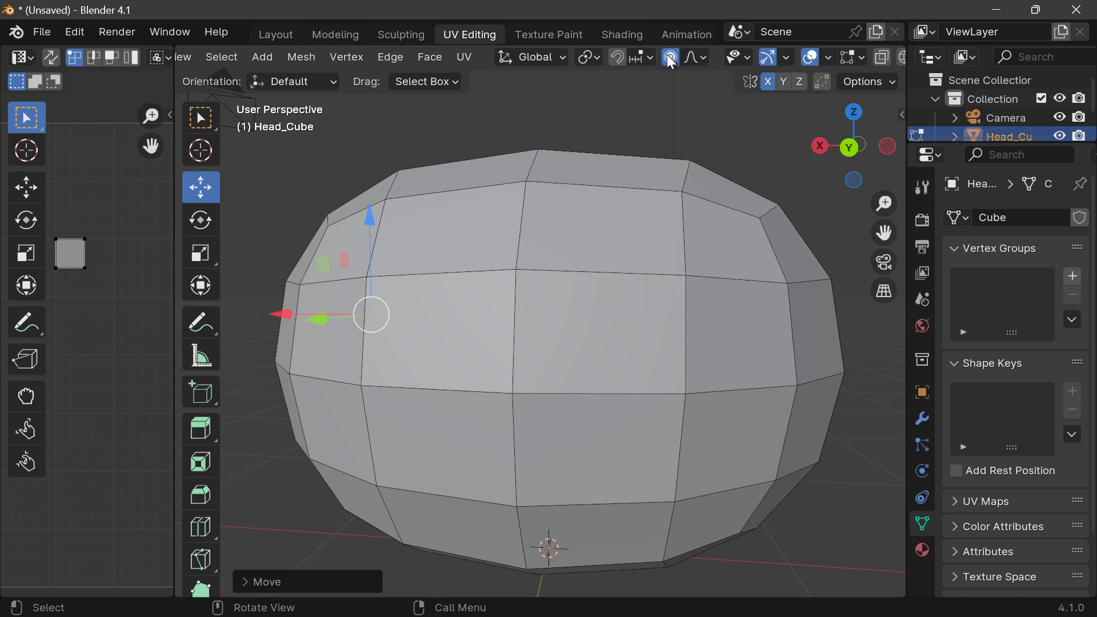
click(755, 345)
scroll(858, 246, down, 1)
drag(884, 234, 791, 235)
drag(545, 316, 497, 353)
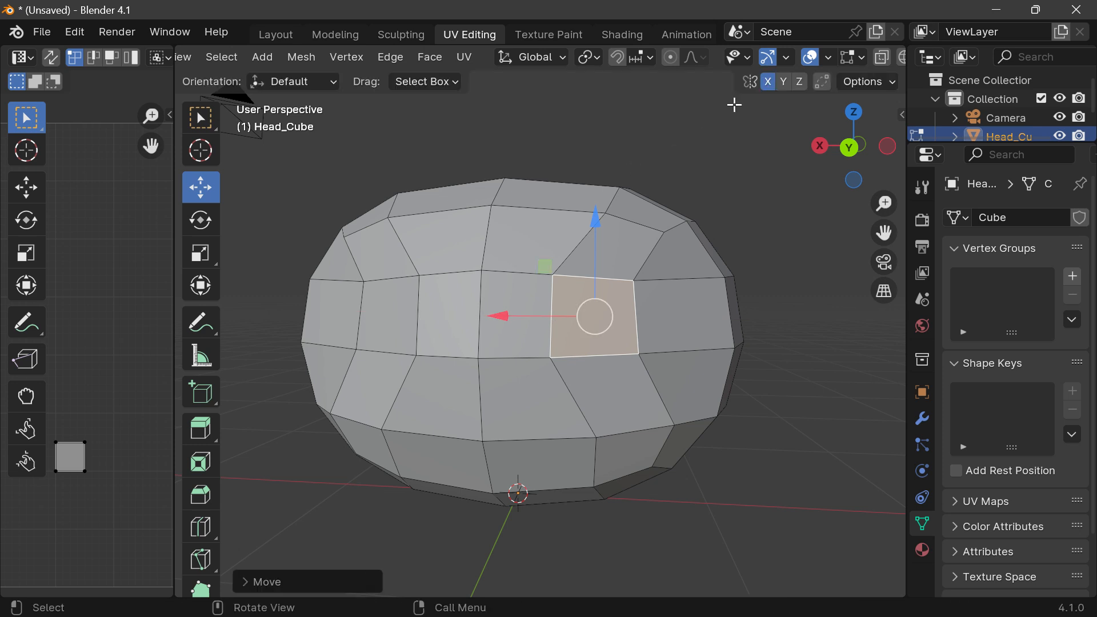
Step: Turn off X mirroring, try raising a single top face along Z, and undo the raise
click(774, 81)
click(502, 255)
drag(803, 150, 852, 174)
click(593, 265)
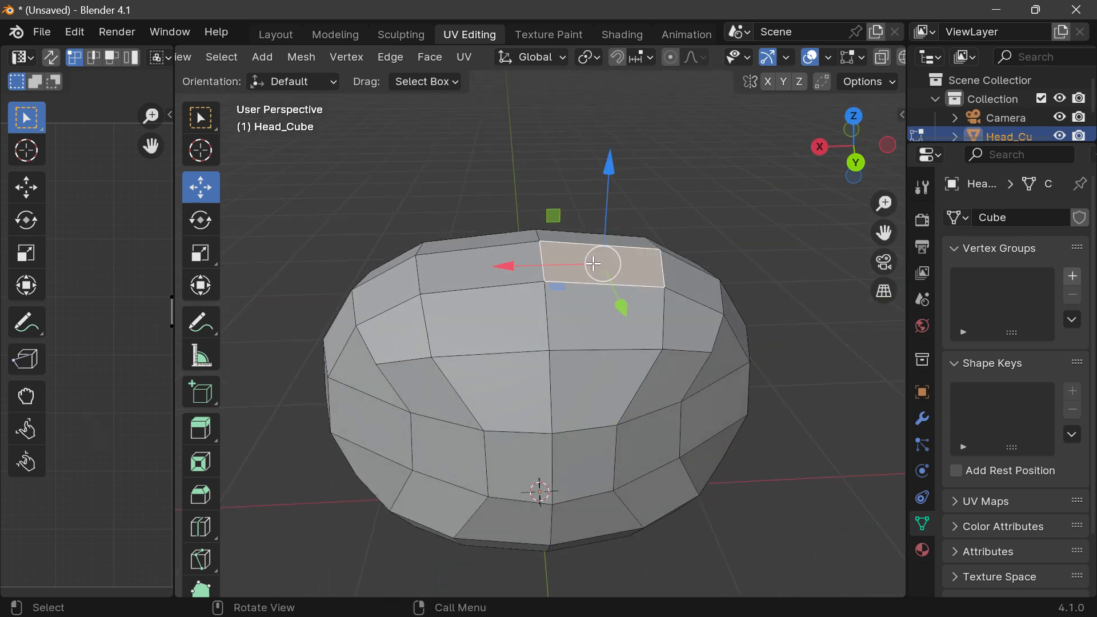
drag(604, 171, 617, 62)
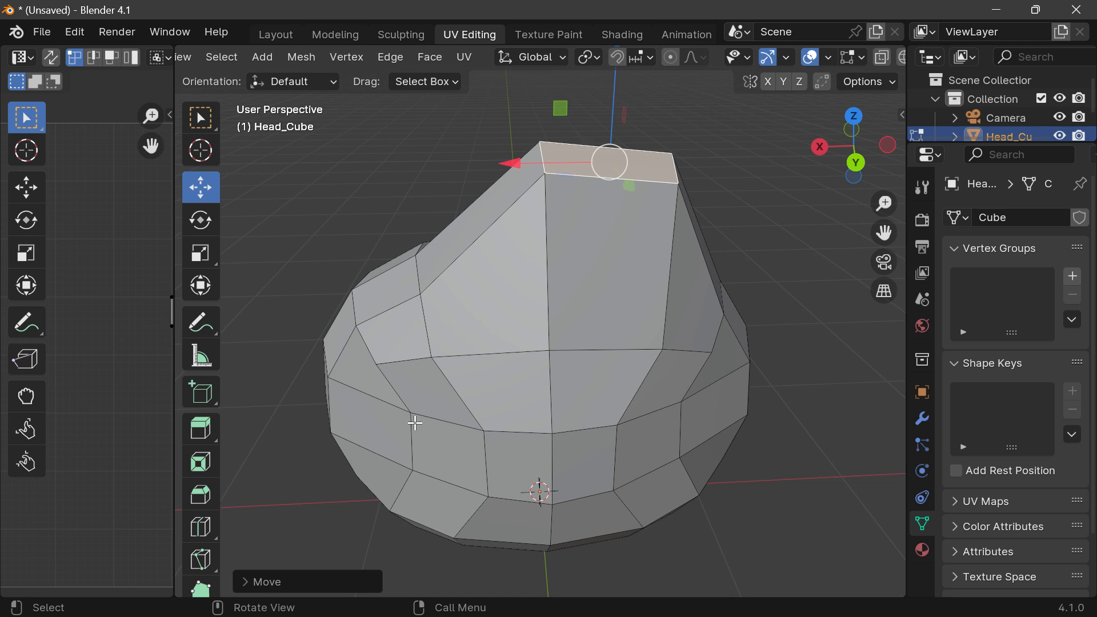
mouse_move(837, 123)
mouse_down()
mouse_move(854, 136)
mouse_move(824, 132)
mouse_up()
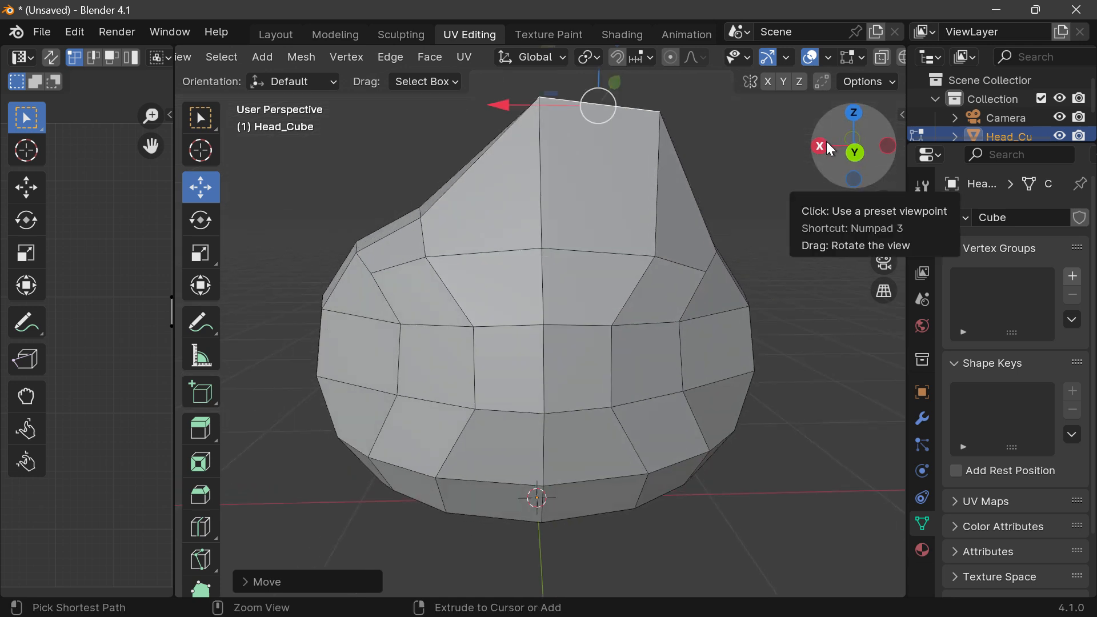
key(ctrl+z)
Step: Undo the remaining face selections and X moves back to Head_Cube's round shape
mouse_move(846, 143)
mouse_down()
mouse_move(838, 137)
mouse_move(857, 133)
mouse_move(852, 146)
mouse_up()
click(850, 147)
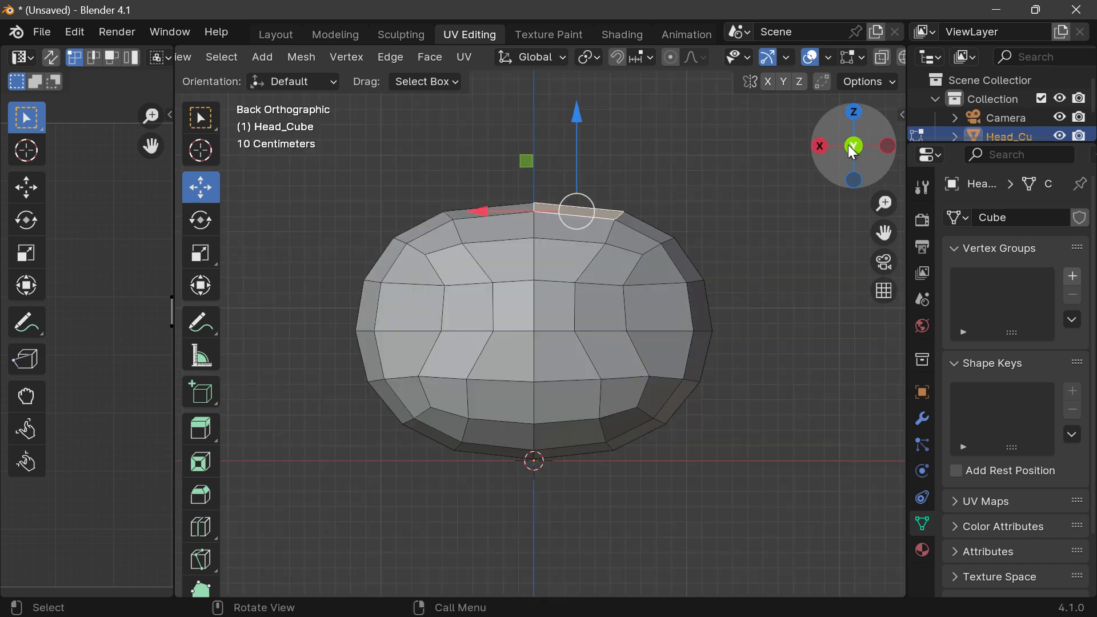
key(ctrl+z)
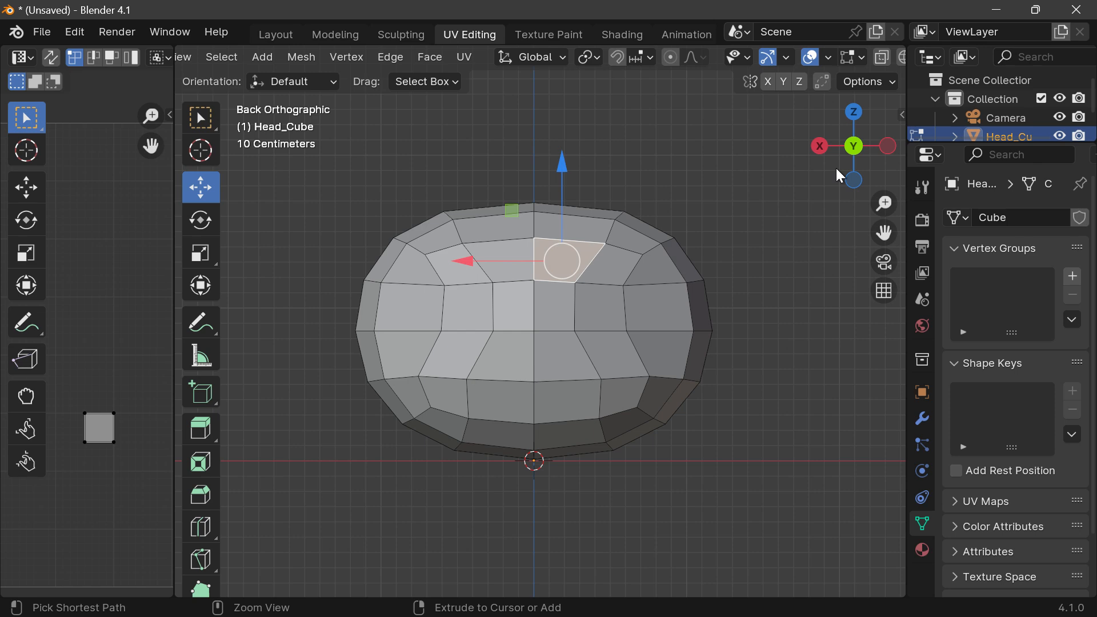
key(ctrl+z)
key(ctrl+z)
drag(837, 143, 849, 167)
key(ctrl+z)
key(ctrl+z)
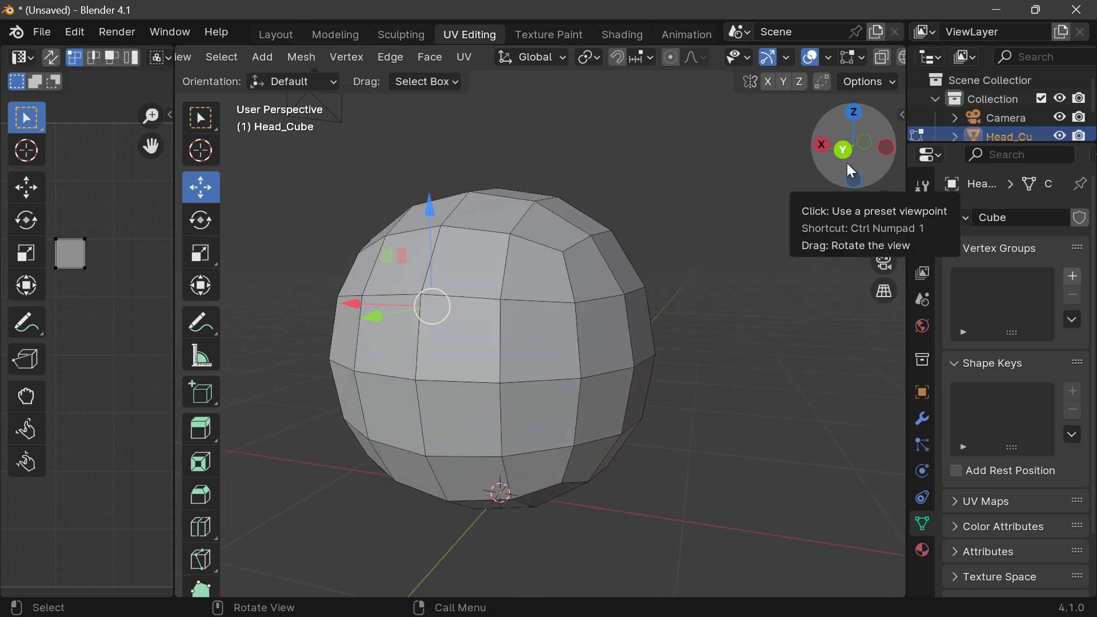
Step: Widen the UV editor area beside the 3D viewport
drag(847, 163, 807, 154)
drag(884, 233, 1001, 248)
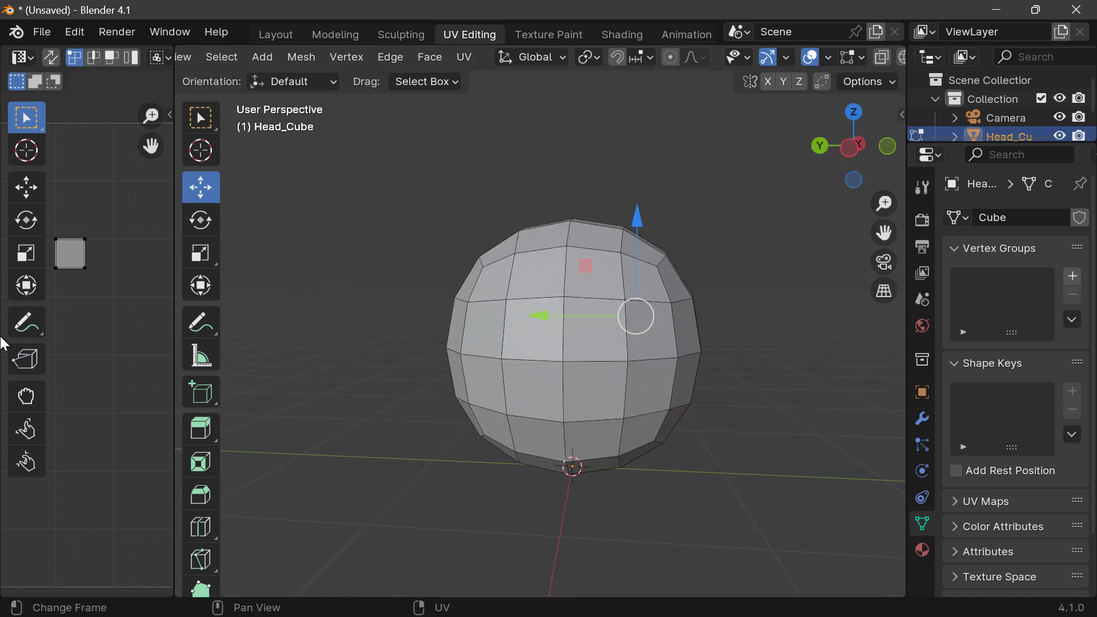
drag(173, 303, 341, 289)
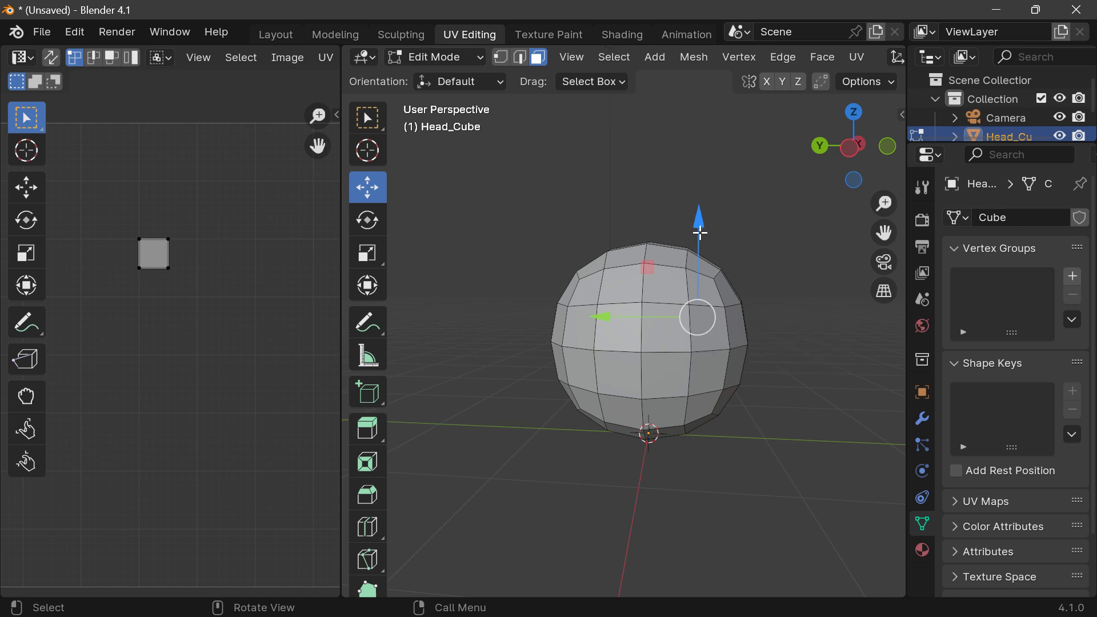
Step: Try moving the selected face up along Z and freely outward without mirroring or Proportional Editing, and undo both moves
drag(698, 220, 693, 175)
key(g)
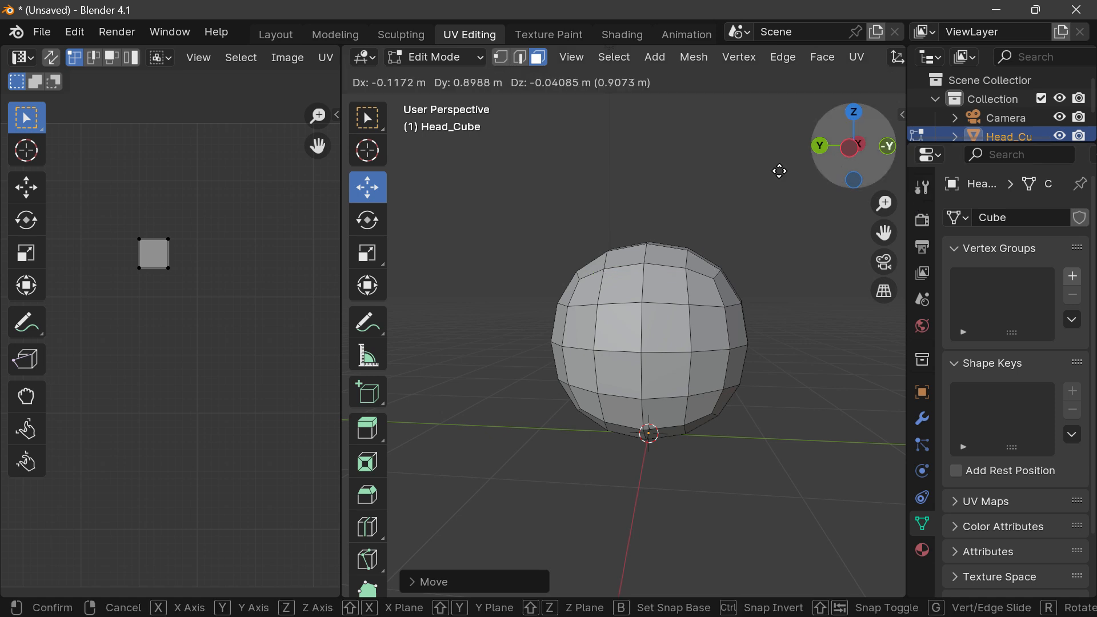
click(656, 174)
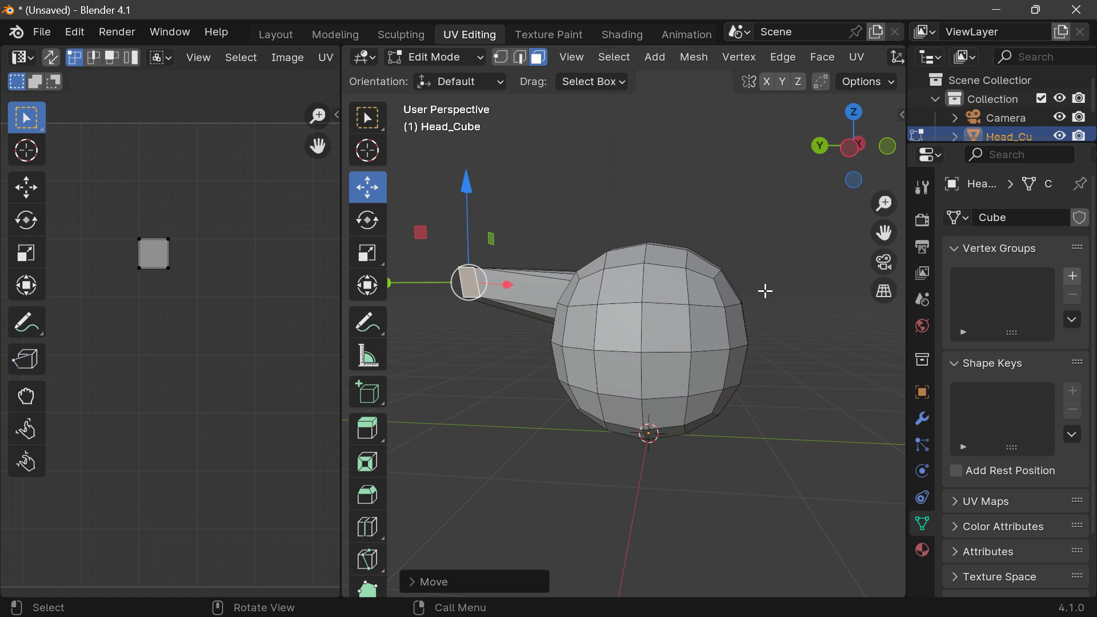
key(alt+a)
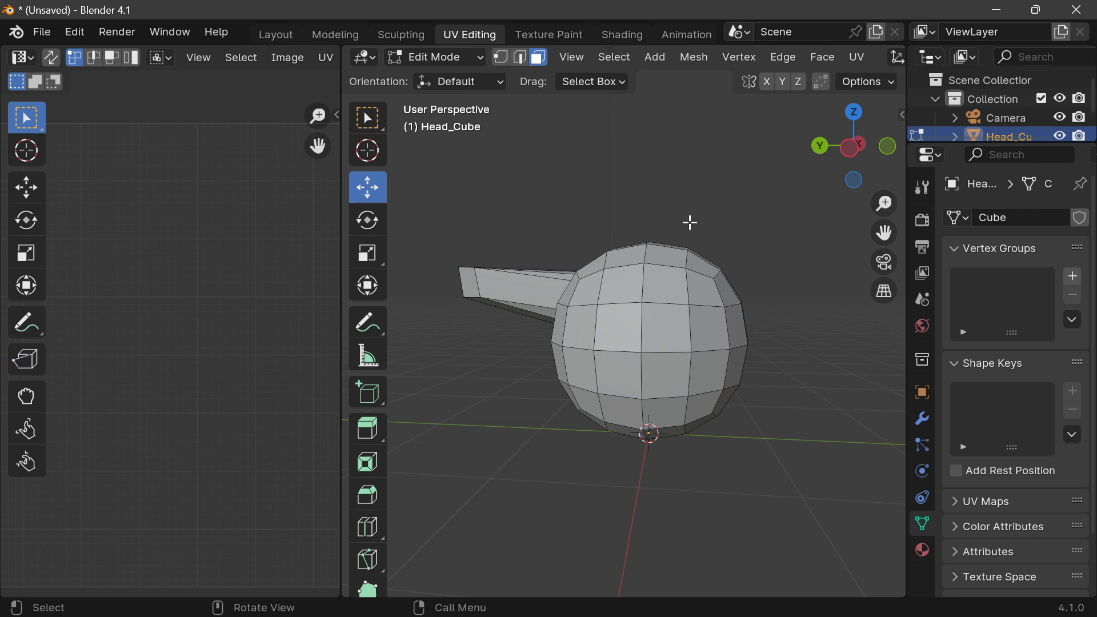
mouse_move(853, 147)
mouse_down()
mouse_move(937, 150)
mouse_move(892, 145)
mouse_move(879, 172)
mouse_move(859, 149)
mouse_move(842, 153)
mouse_up()
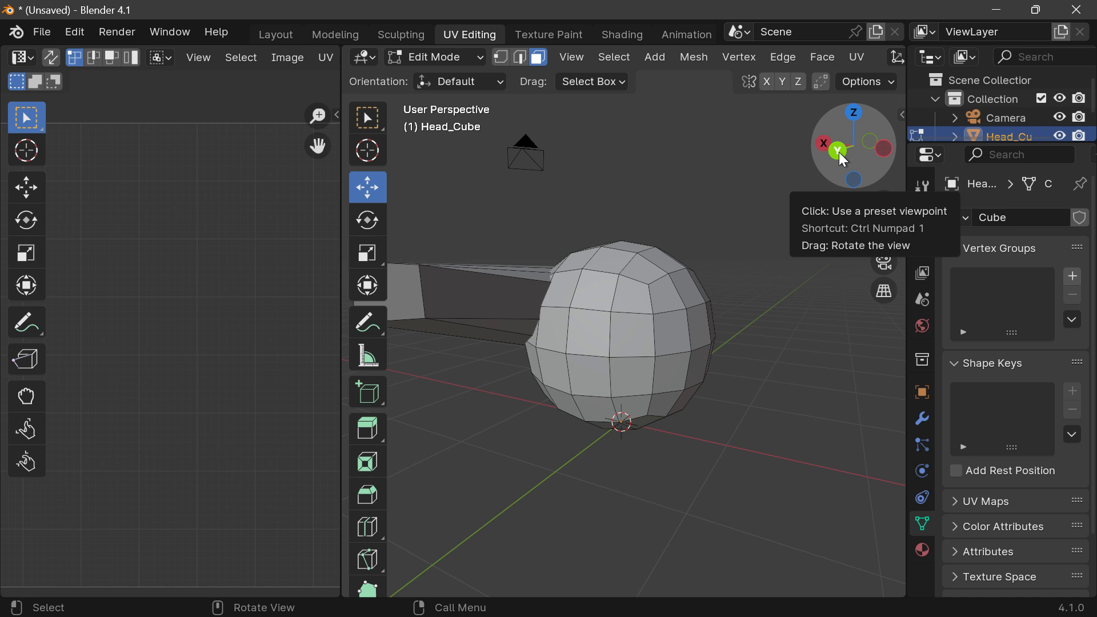
key(ctrl+z)
key(ctrl+z)
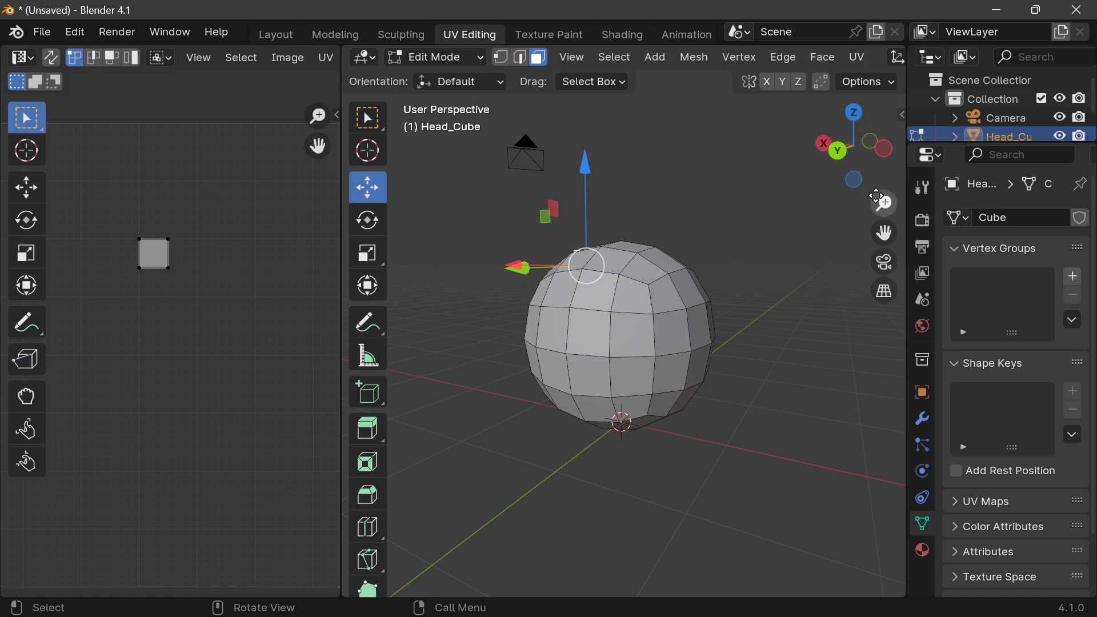
mouse_move(853, 167)
mouse_down()
mouse_move(880, 151)
mouse_move(863, 166)
mouse_up()
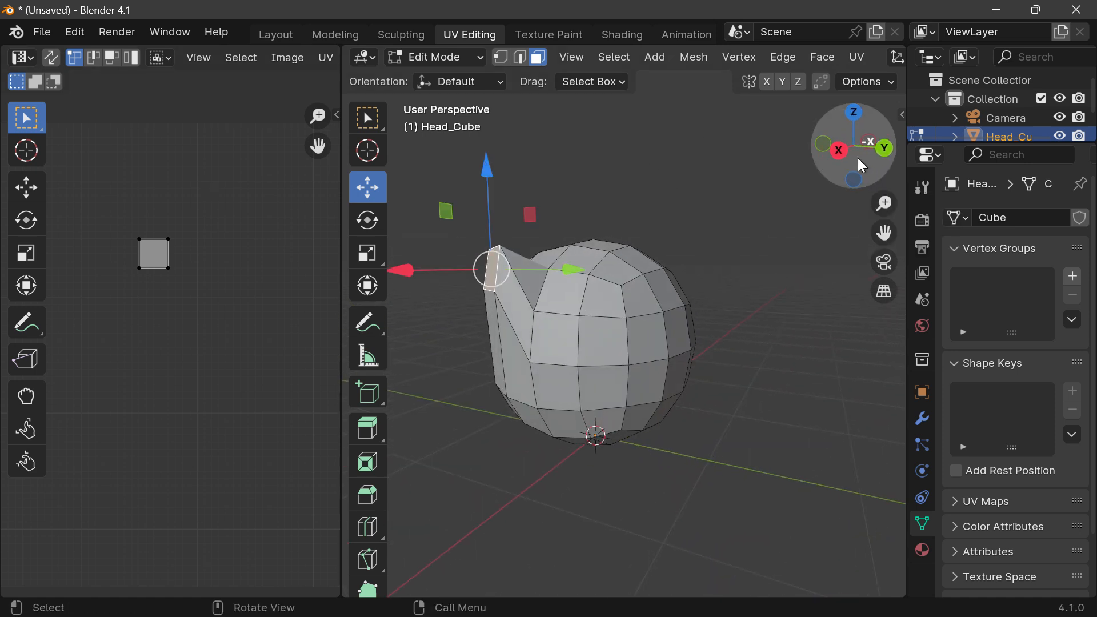
key(ctrl+z)
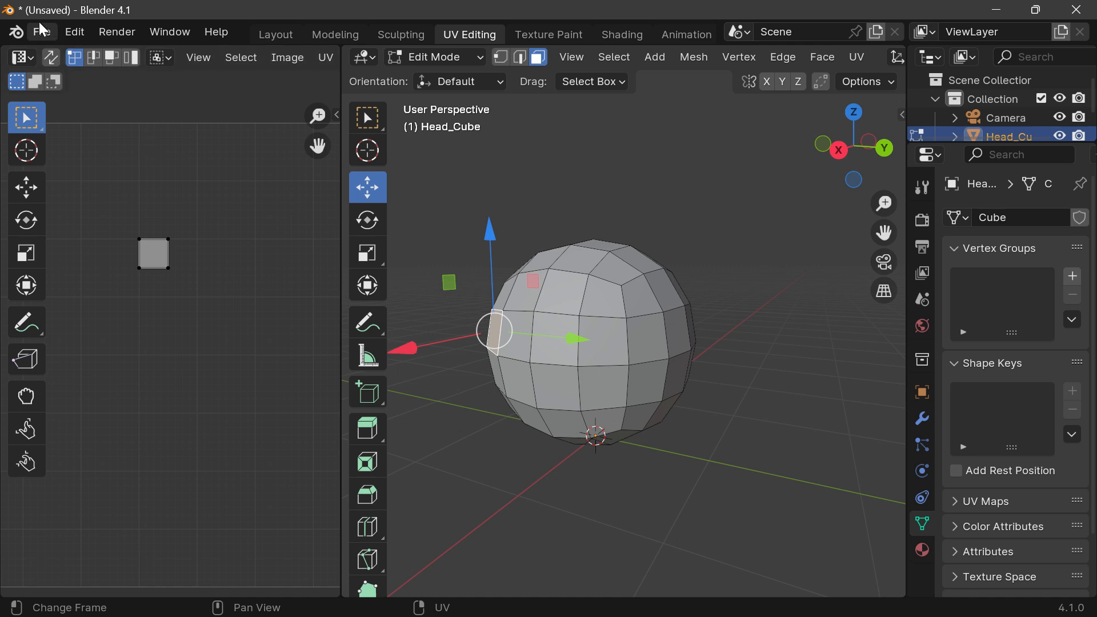
Step: Save the project as head_building.blend in the Build_A_Head folder
click(42, 31)
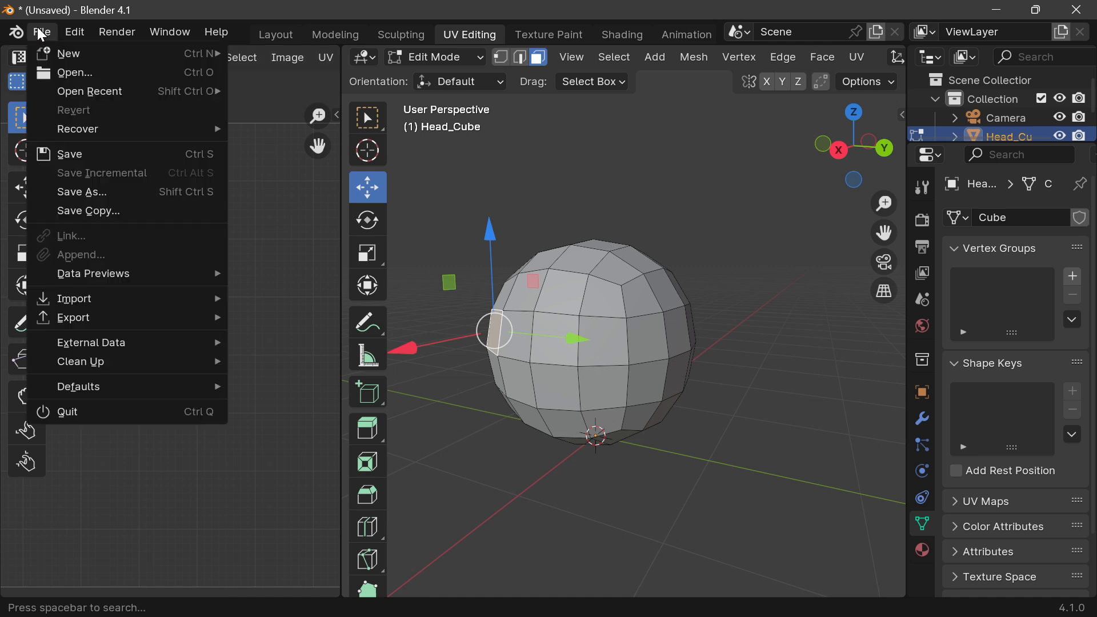
click(67, 192)
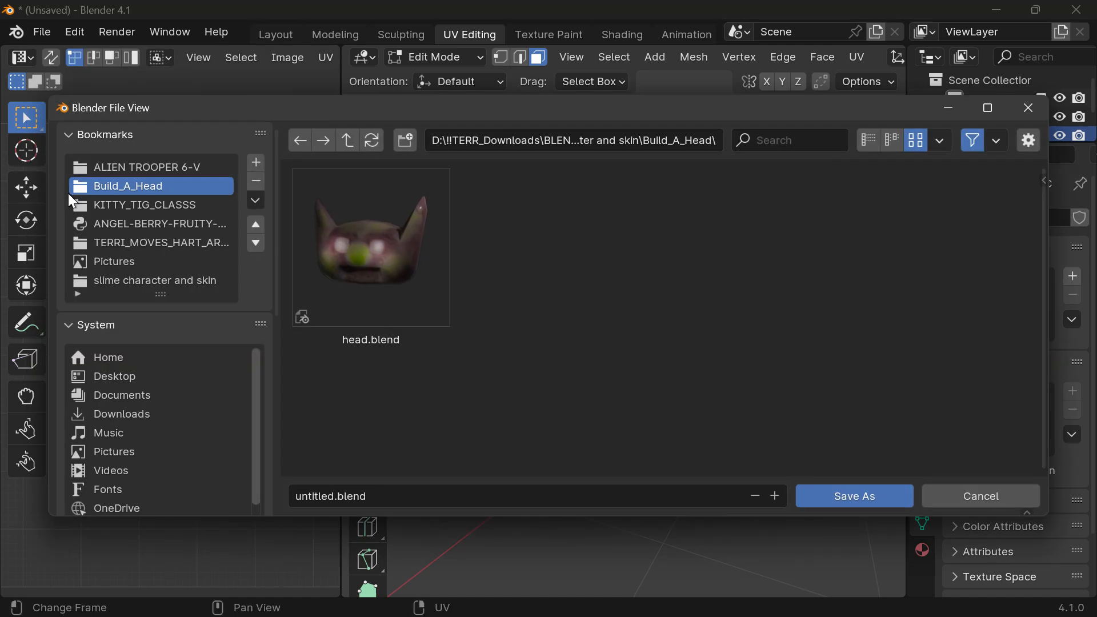
click(348, 312)
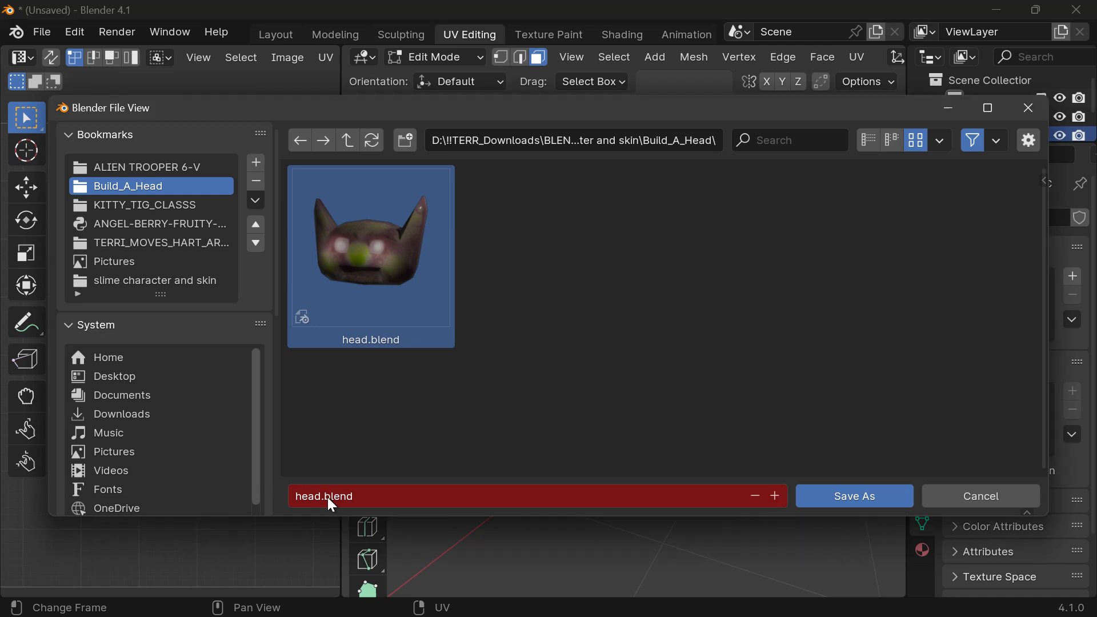
click(327, 497)
click(356, 496)
click(776, 496)
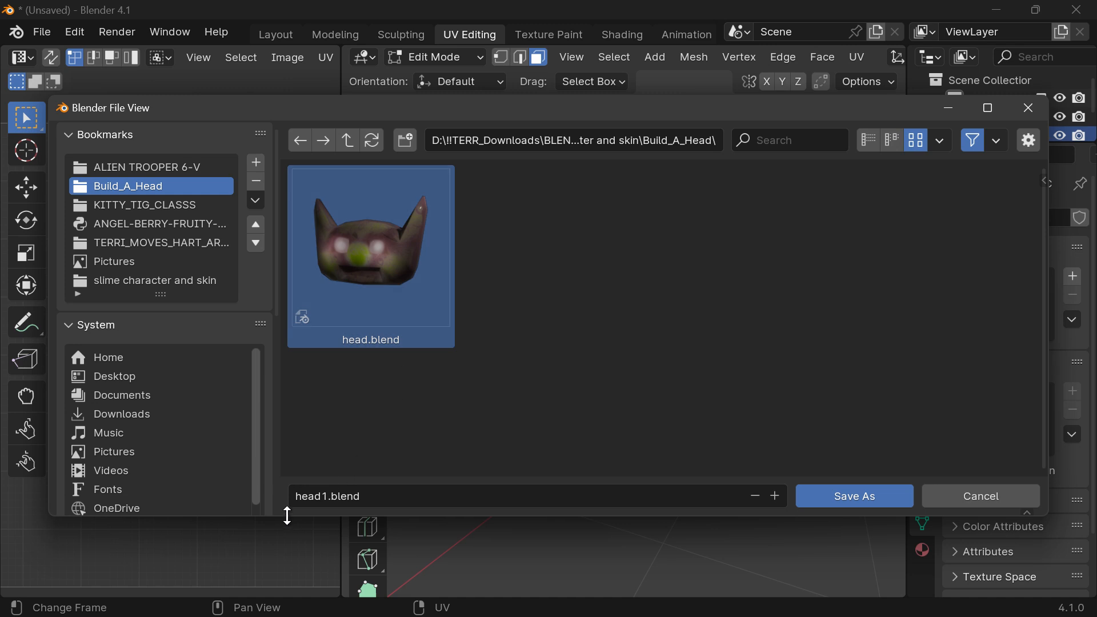
click(330, 498)
key(BackSpace)
text(_building)
click(808, 325)
click(875, 498)
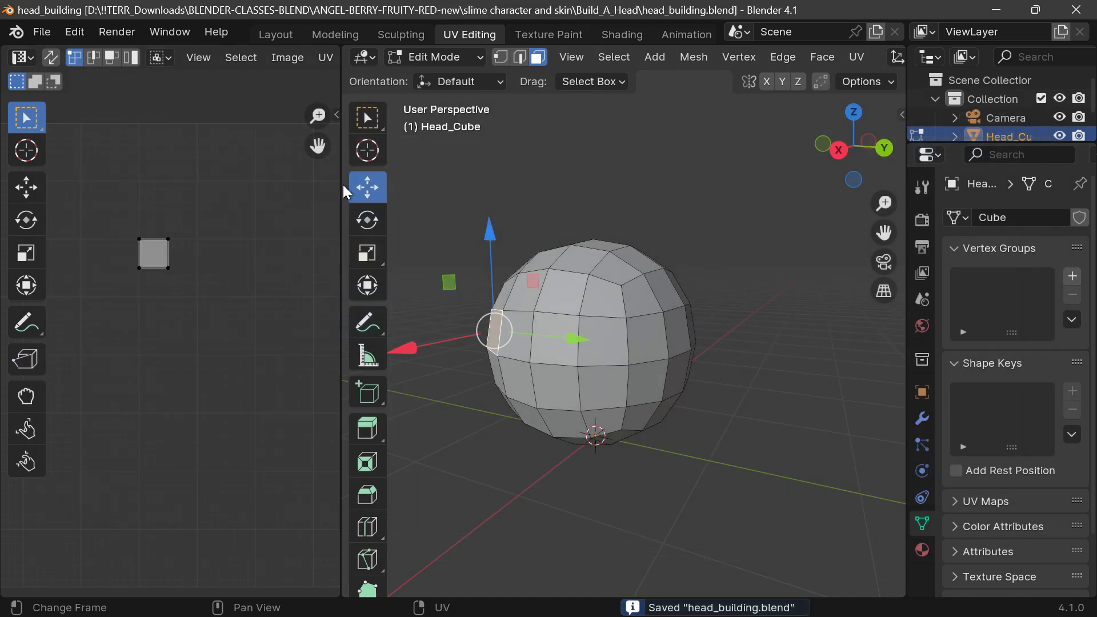
Step: Widen the UV editor further, select all of Head_Cube's faces to view their UV layout, and deselect them
drag(343, 185, 406, 189)
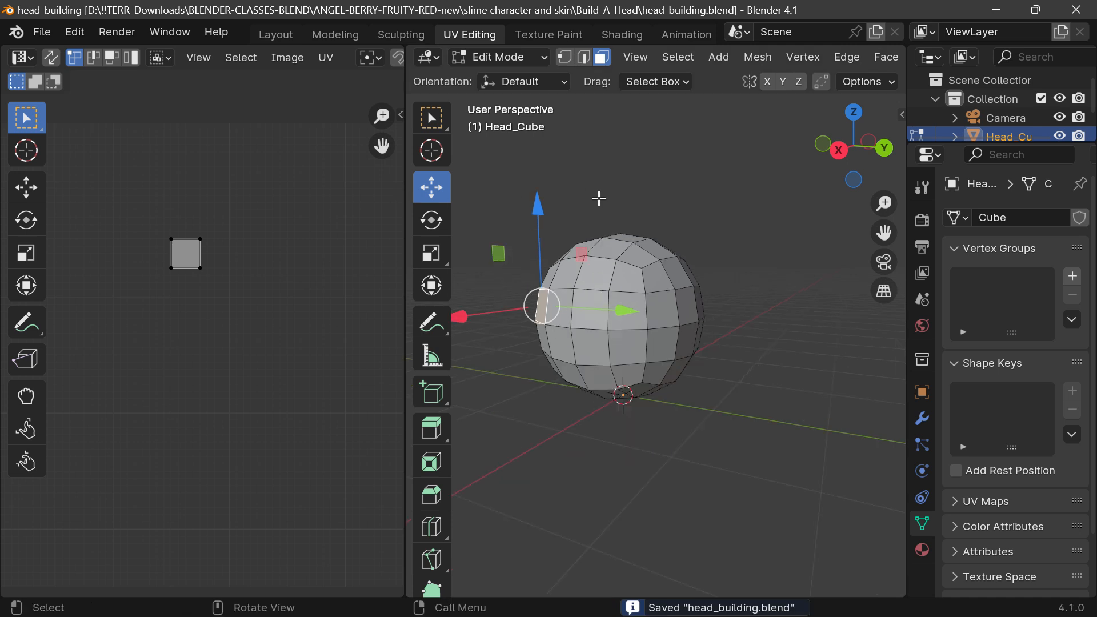
drag(839, 150, 815, 149)
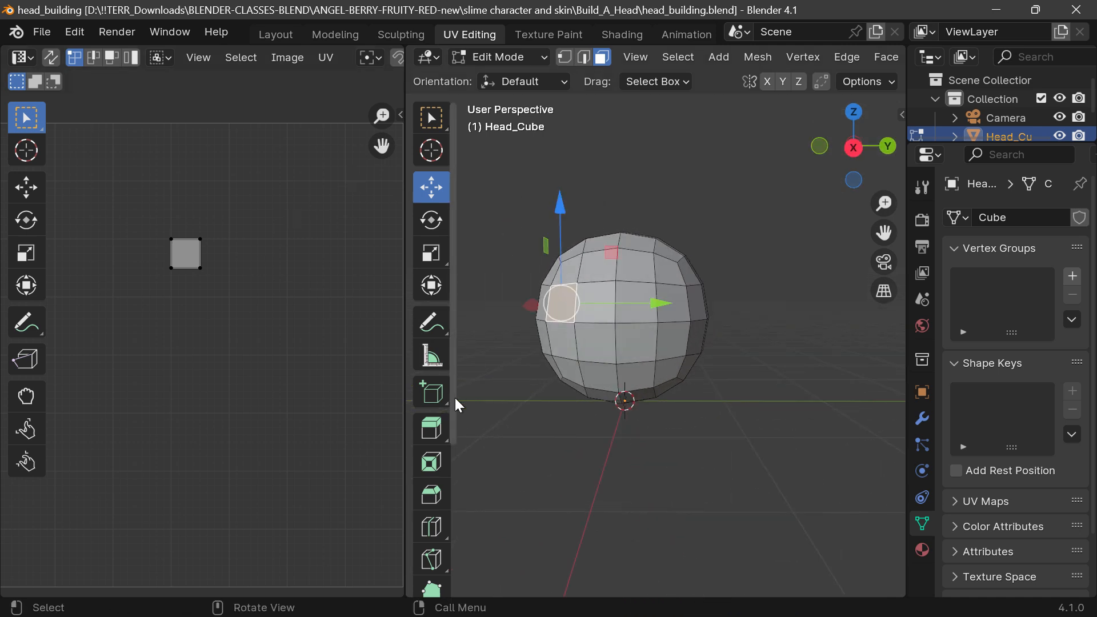
click(678, 56)
click(695, 79)
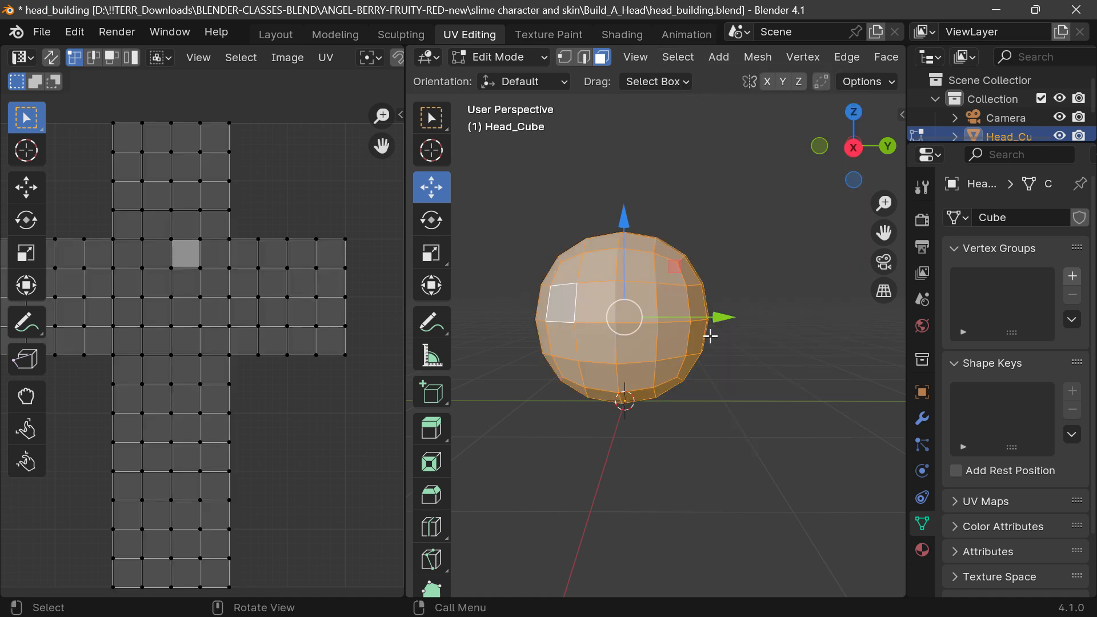
click(759, 299)
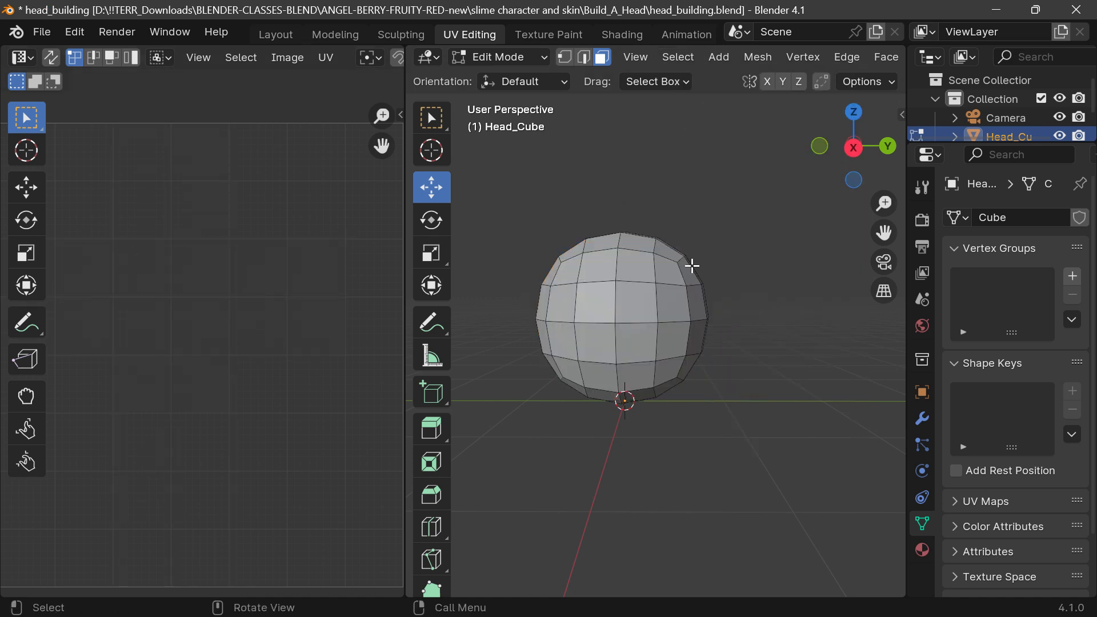
Step: Select all of Head_Cube's faces to show the full UV layout, and widen the UV editor beside the 3D viewport
click(636, 59)
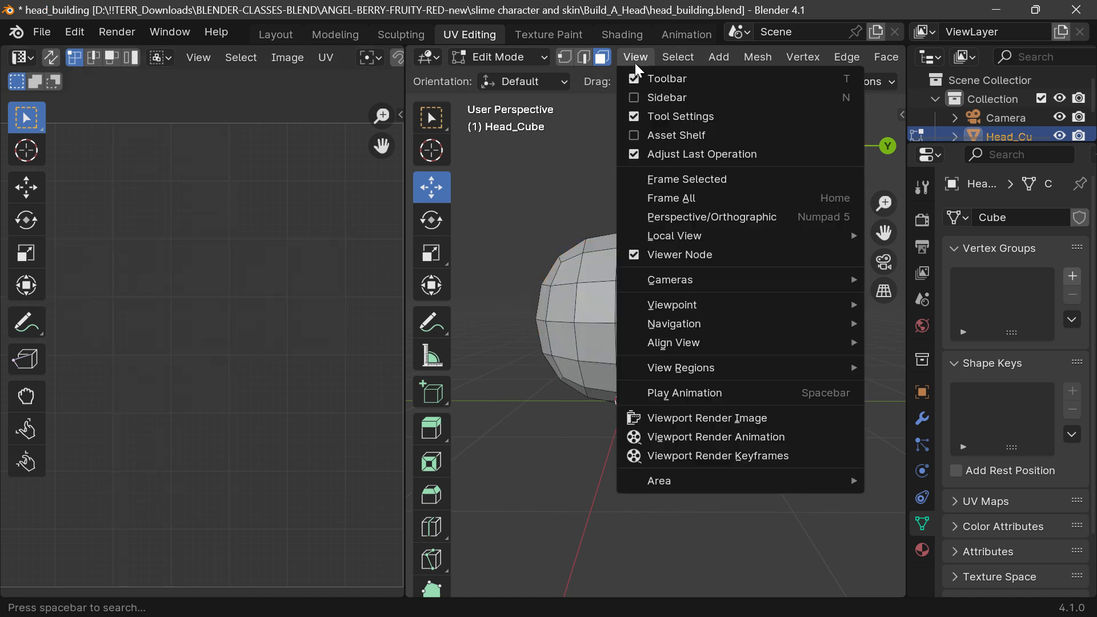
click(592, 164)
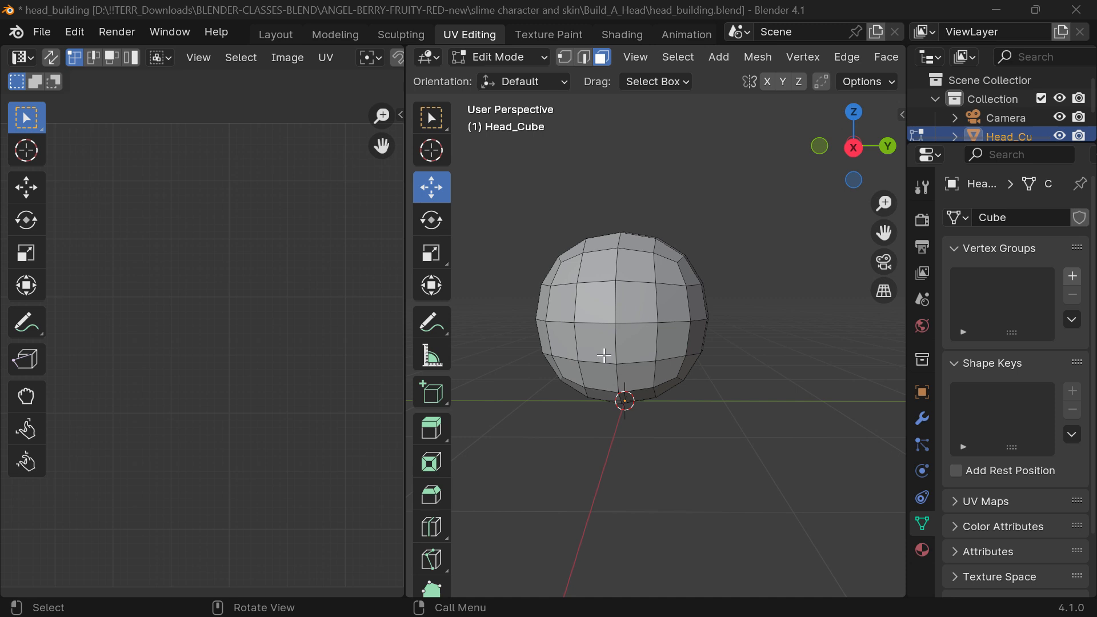
click(639, 308)
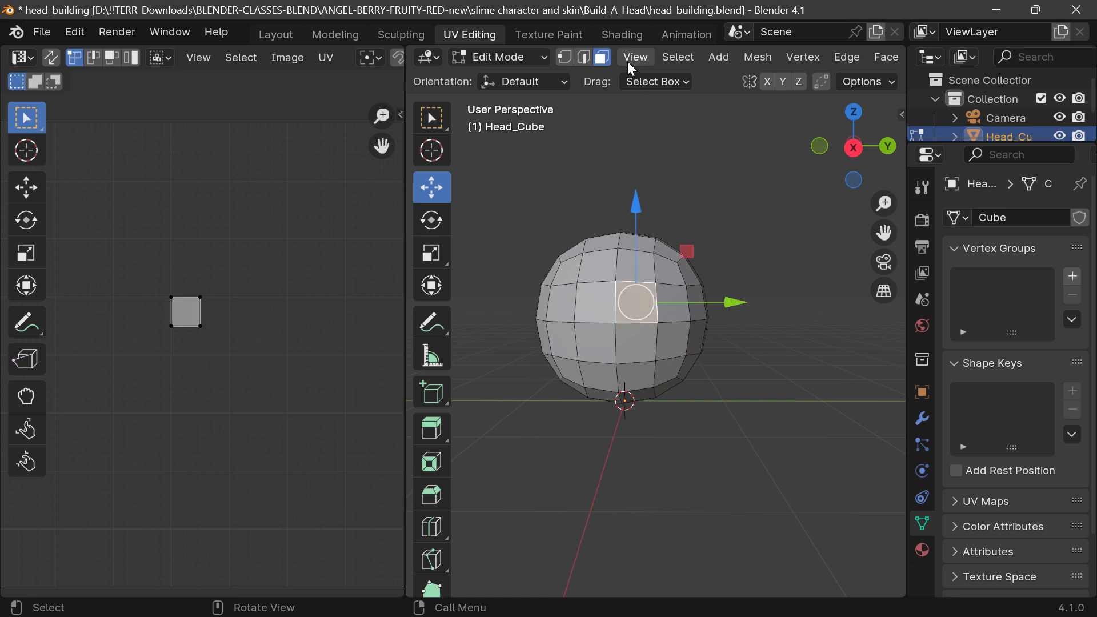
click(671, 58)
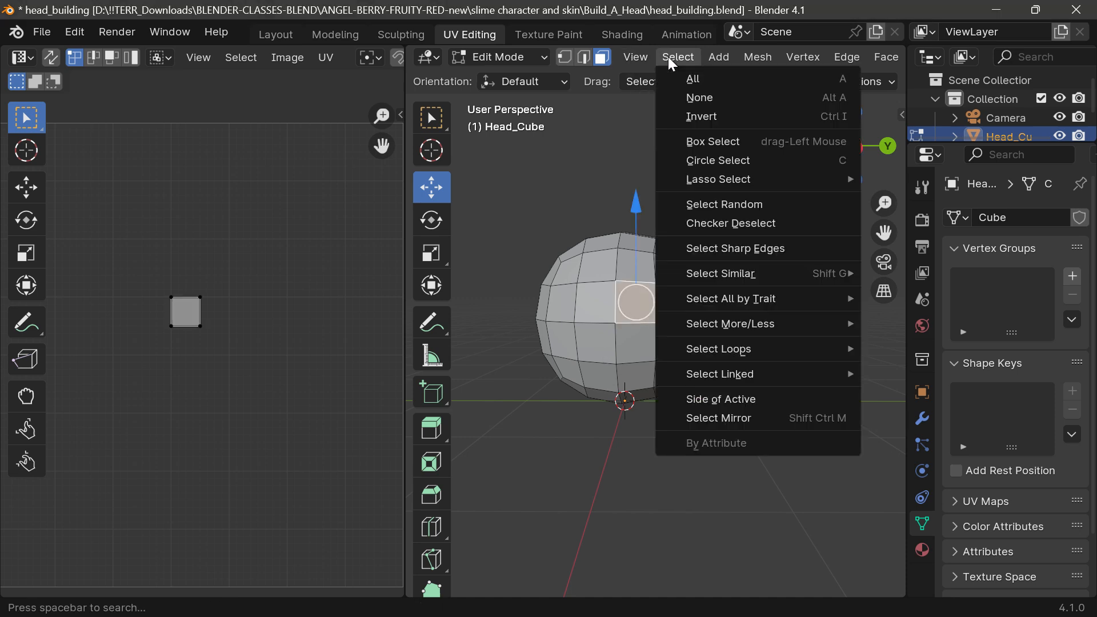
click(693, 79)
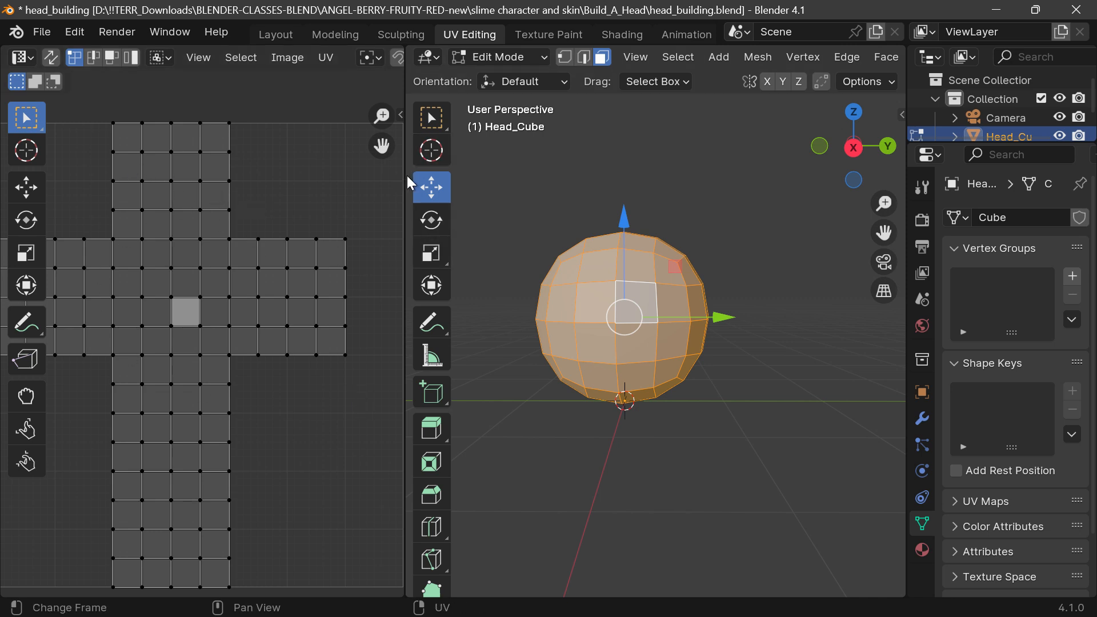
drag(407, 176, 527, 147)
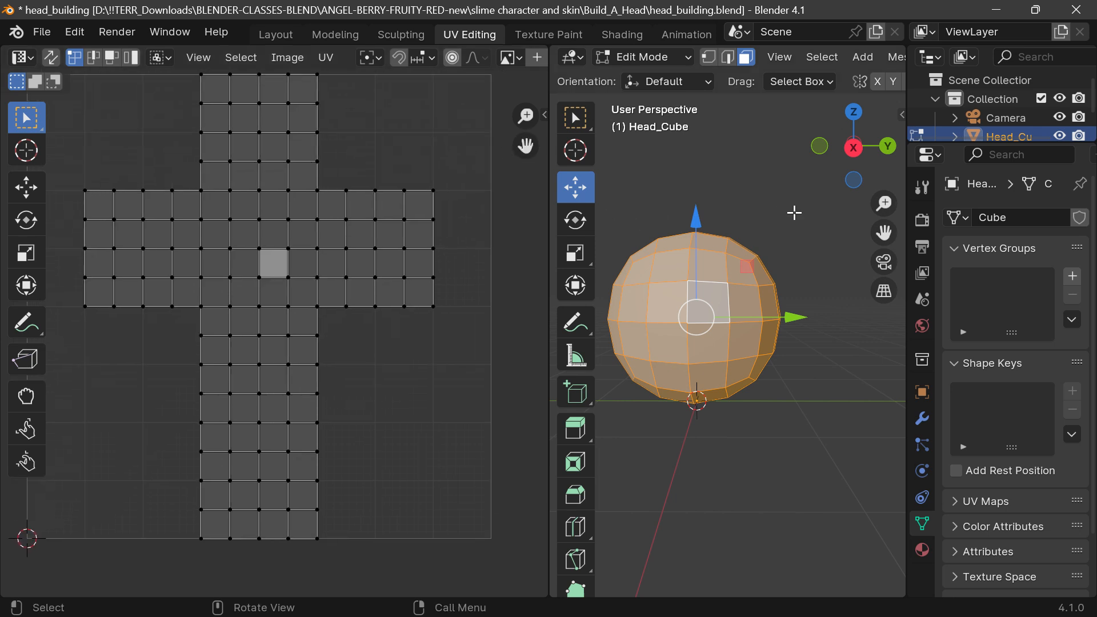
Step: Keep the area set to UV Editor and turn on UV Sync Selection
click(22, 58)
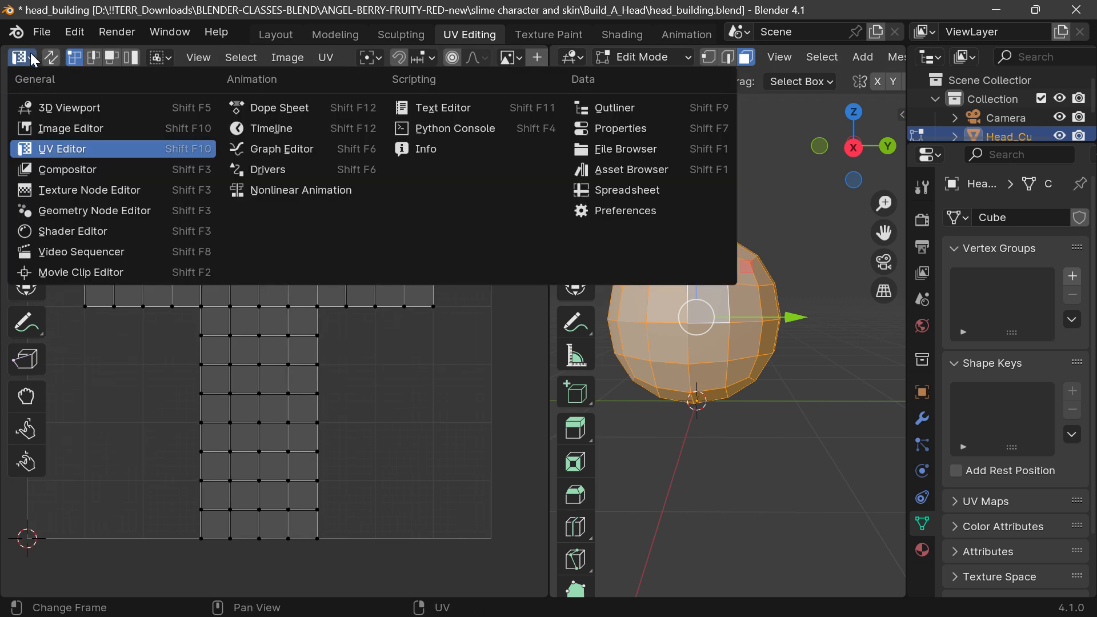
click(102, 146)
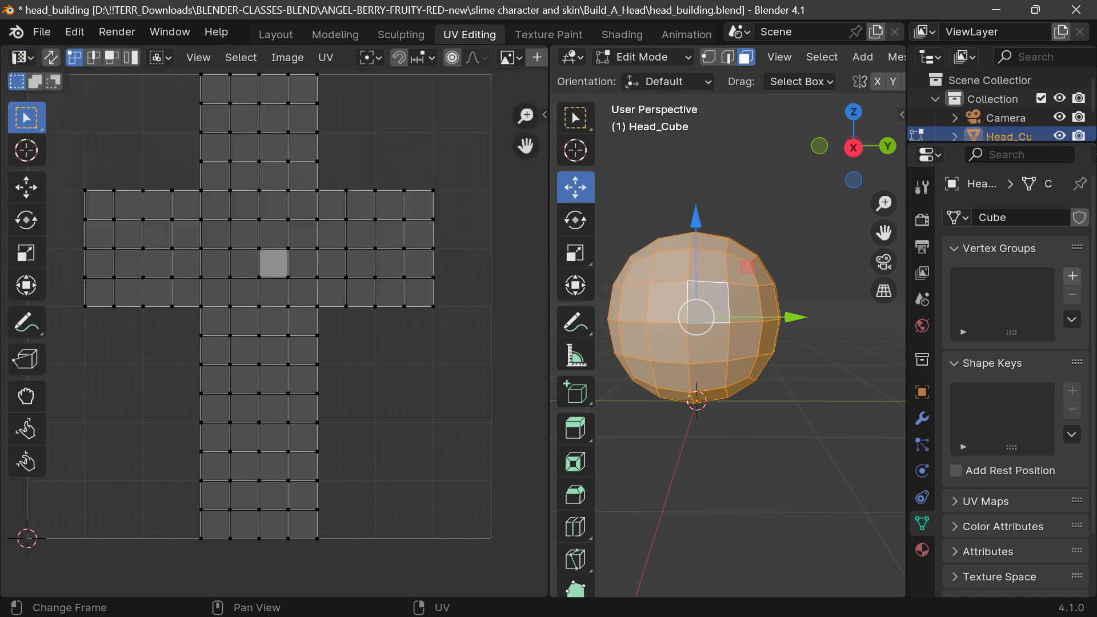
click(53, 59)
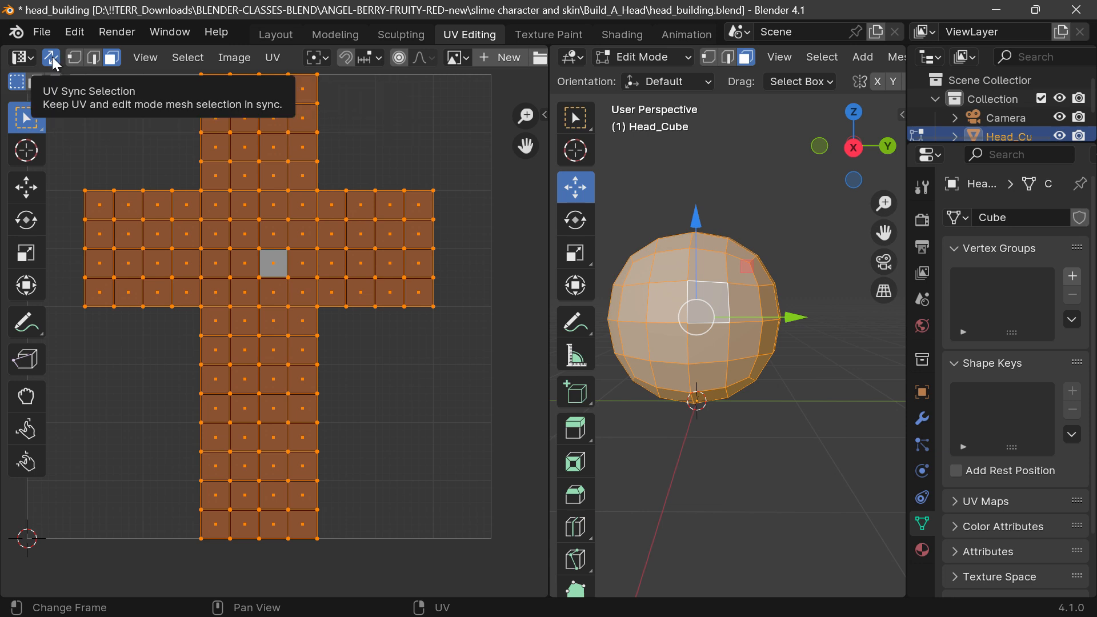
Step: Select two individual faces on the head to locate them in the synced UV layout, and narrow the UV editor with the layout centred
drag(849, 165, 836, 166)
click(753, 192)
click(725, 298)
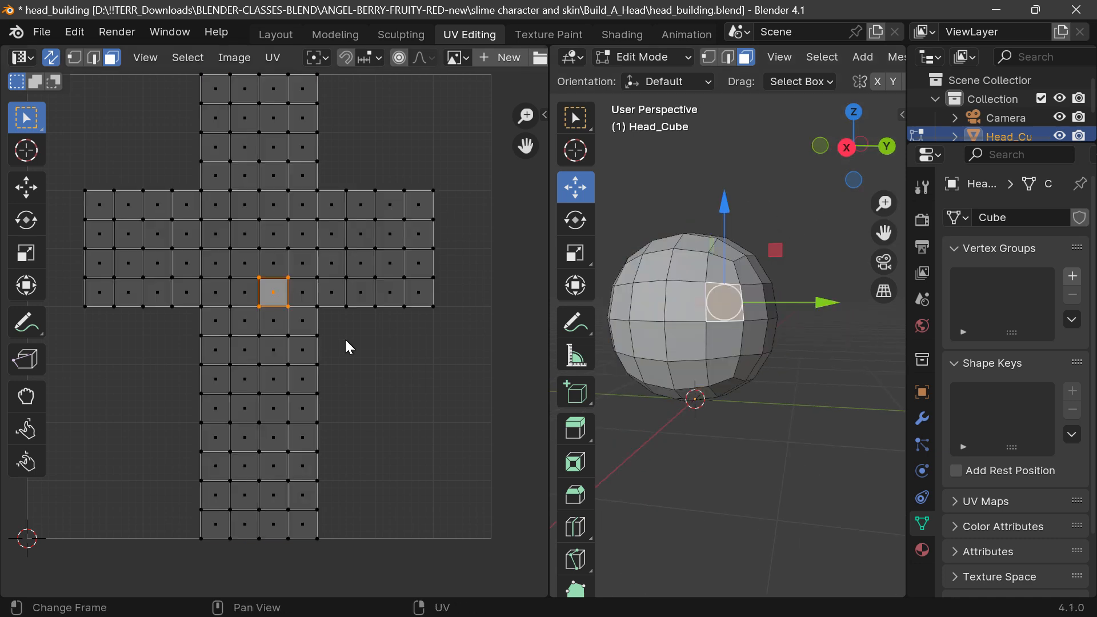
click(721, 369)
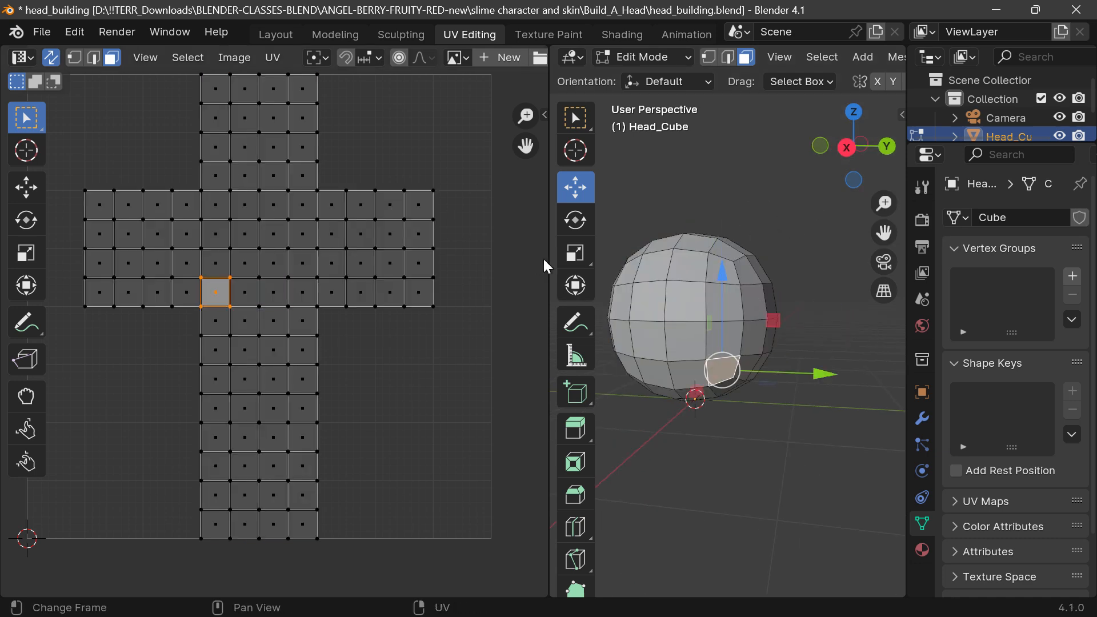
drag(548, 259, 360, 258)
drag(341, 145, 411, 169)
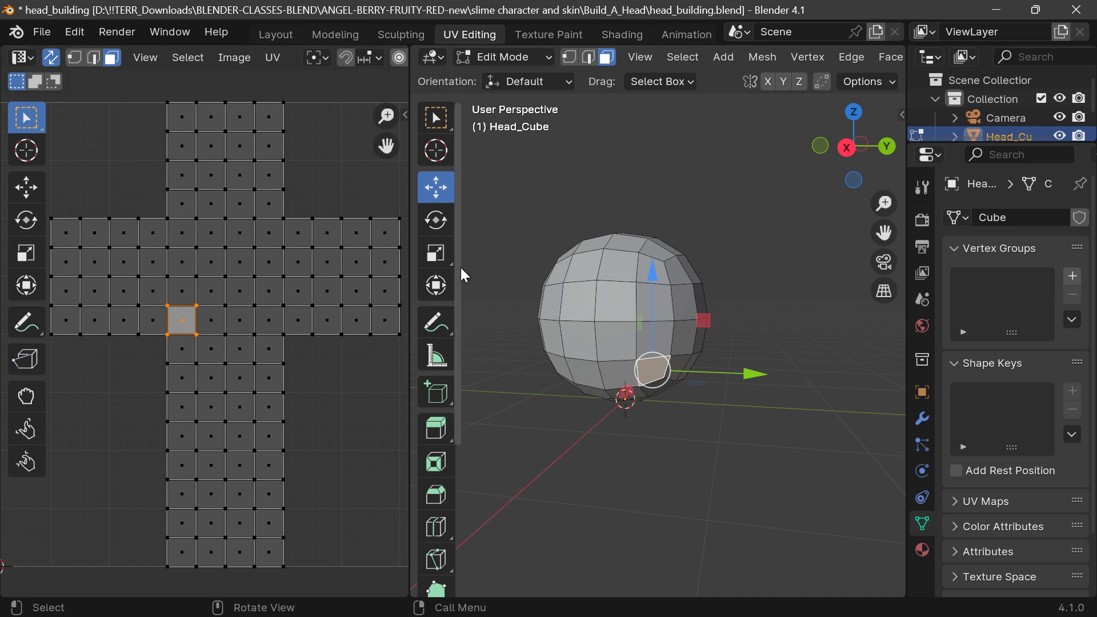
Step: Turn off UV Sync Selection and select single faces around the head to view each one's UV on its own
click(51, 59)
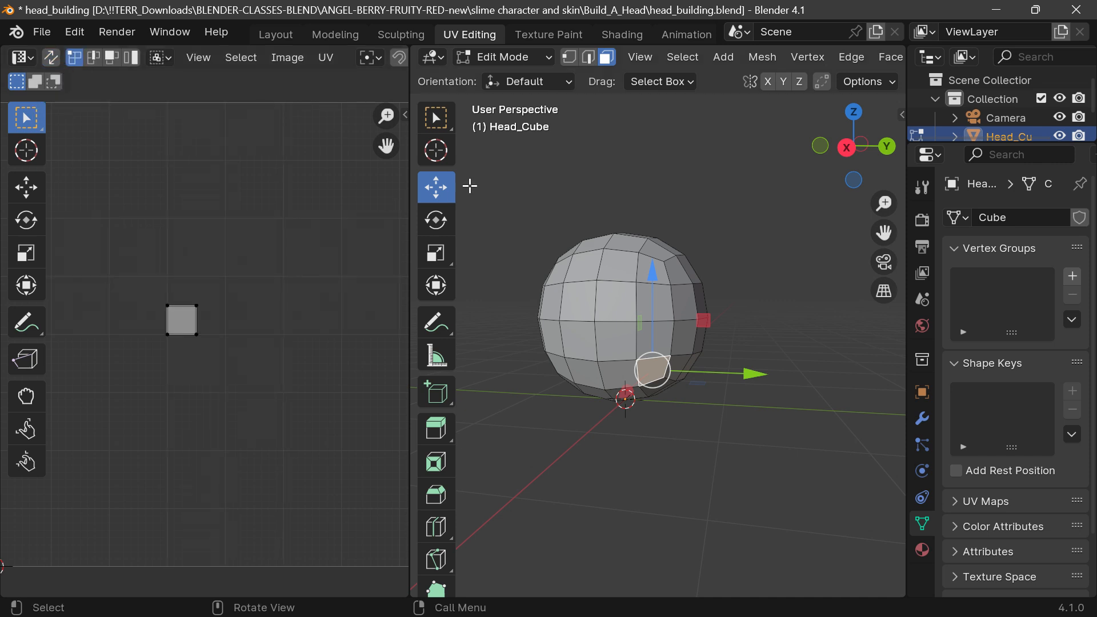
click(511, 171)
click(621, 261)
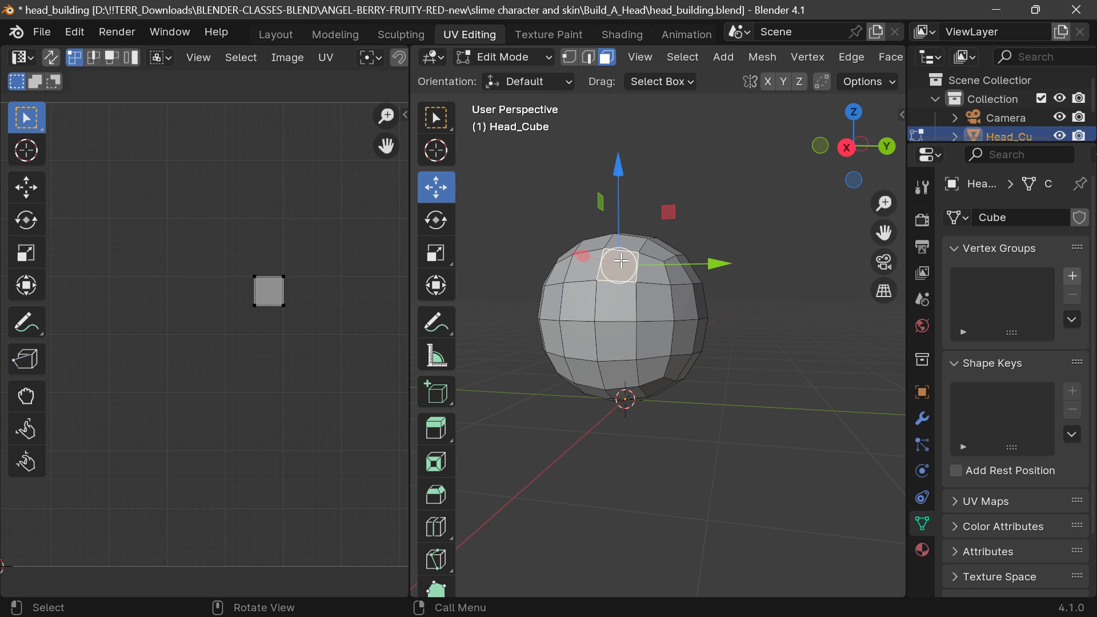
click(708, 195)
click(657, 336)
middle_drag(753, 209, 664, 301)
click(667, 296)
scroll(667, 297, up, 5)
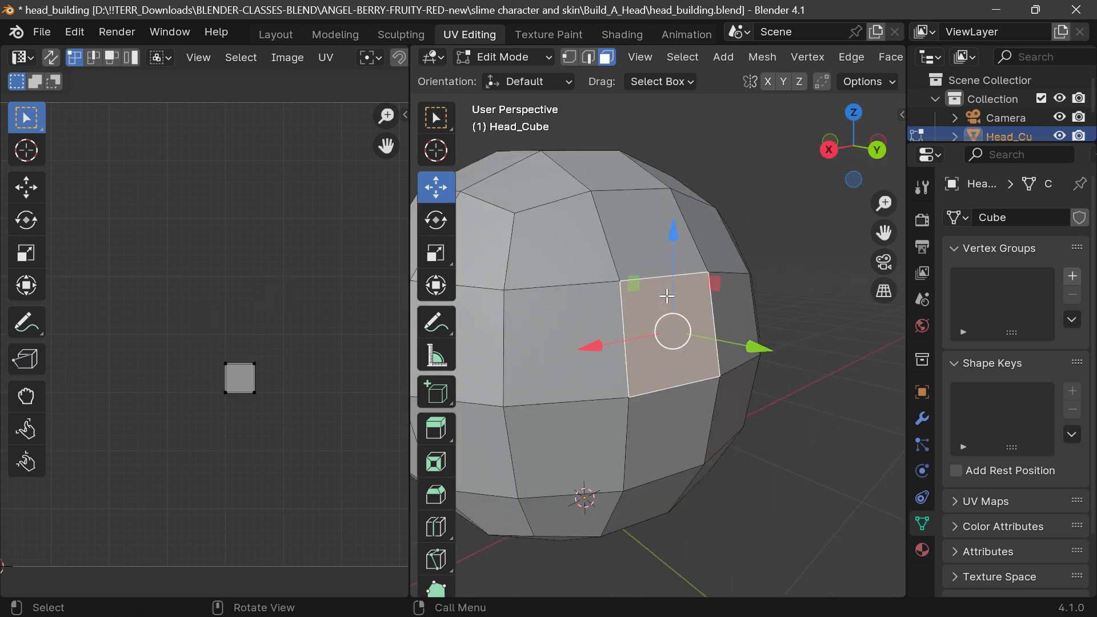
scroll(667, 297, down, 4)
drag(866, 166, 856, 156)
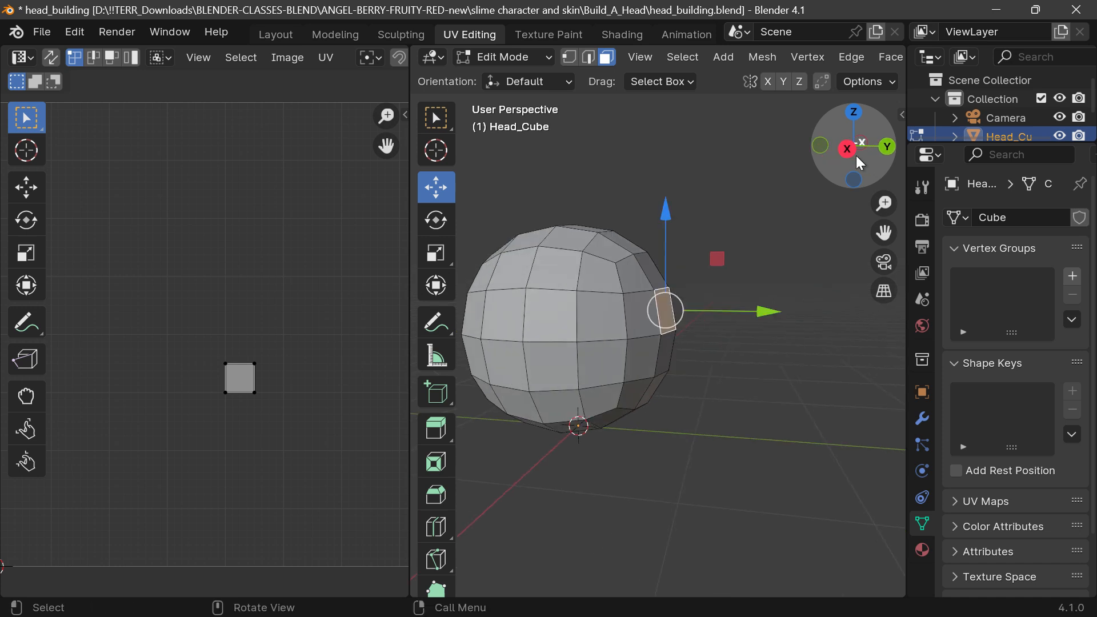
Step: Turn UV Sync Selection back on and frame the head closer in the 3D viewport
click(51, 57)
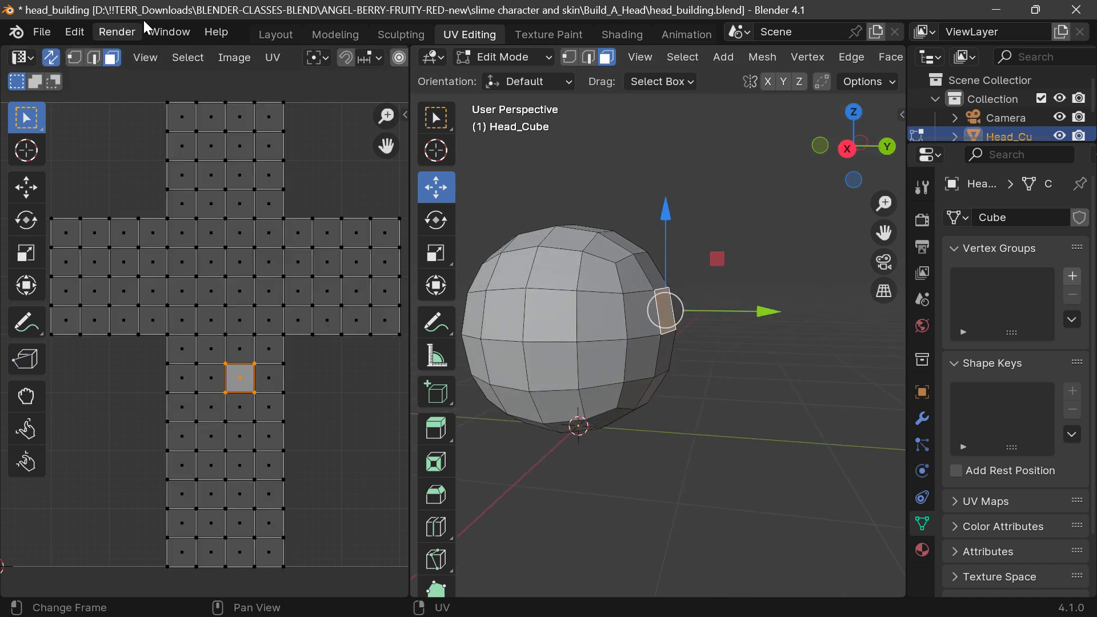
drag(884, 233, 988, 239)
mouse_move(852, 156)
mouse_down()
mouse_move(889, 158)
mouse_move(908, 186)
mouse_move(845, 155)
mouse_up()
scroll(688, 317, up, 3)
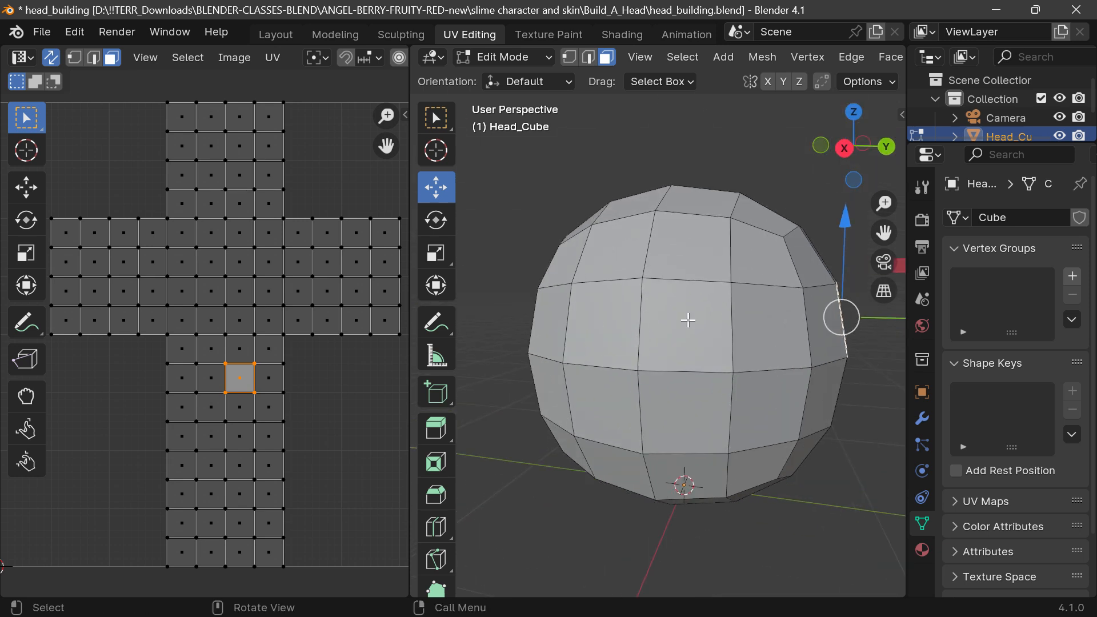